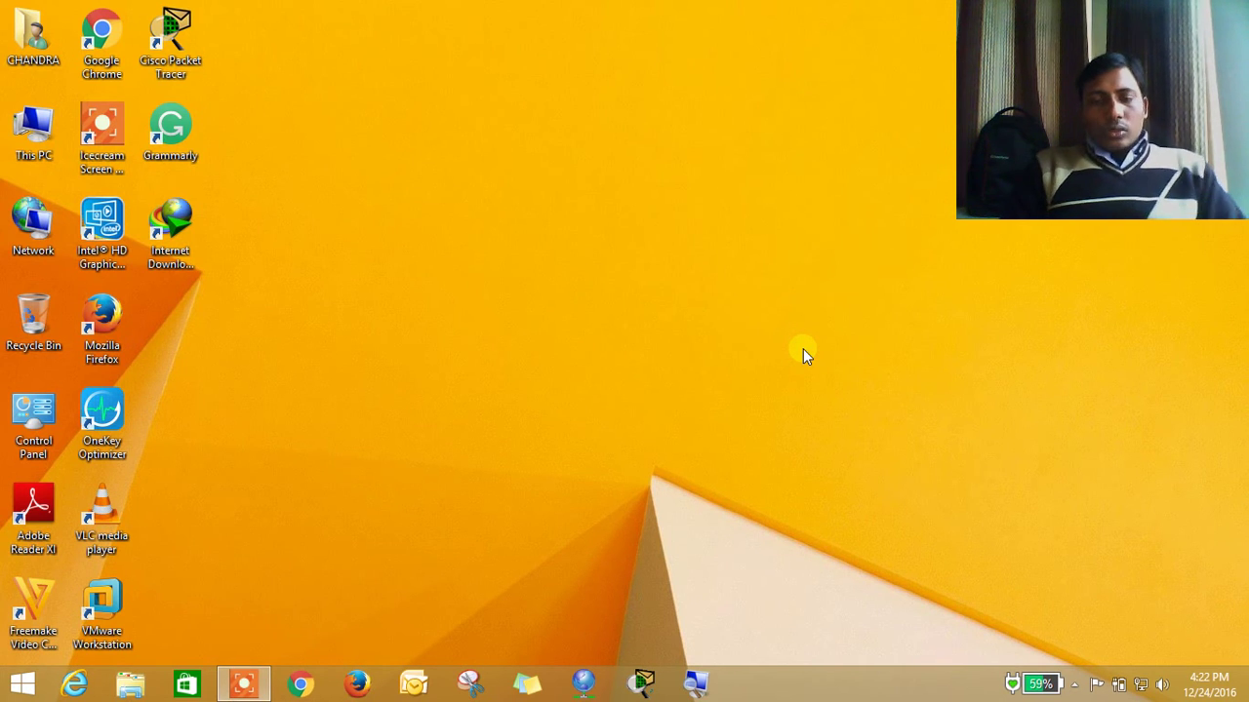
# Refresh the desktop and launch Word with the winword command from the Run box
pyautogui.rightClick(803, 348)
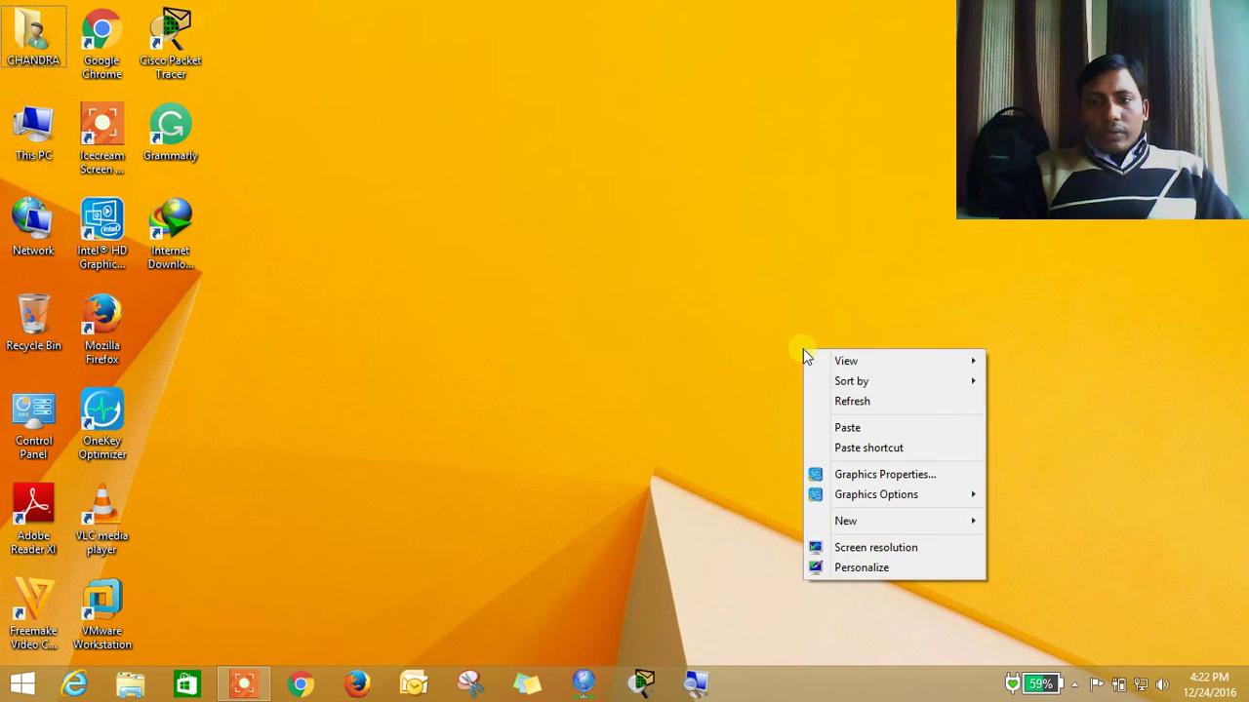
pyautogui.click(841, 401)
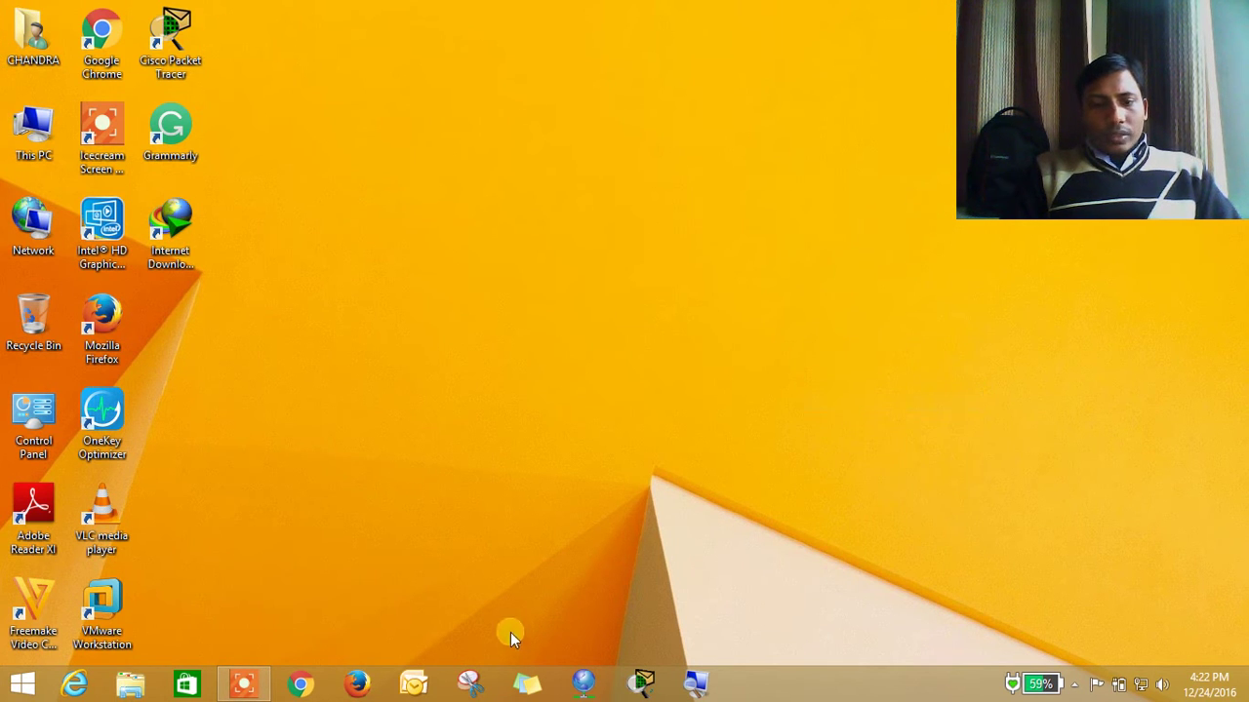
pyautogui.press('super+r')
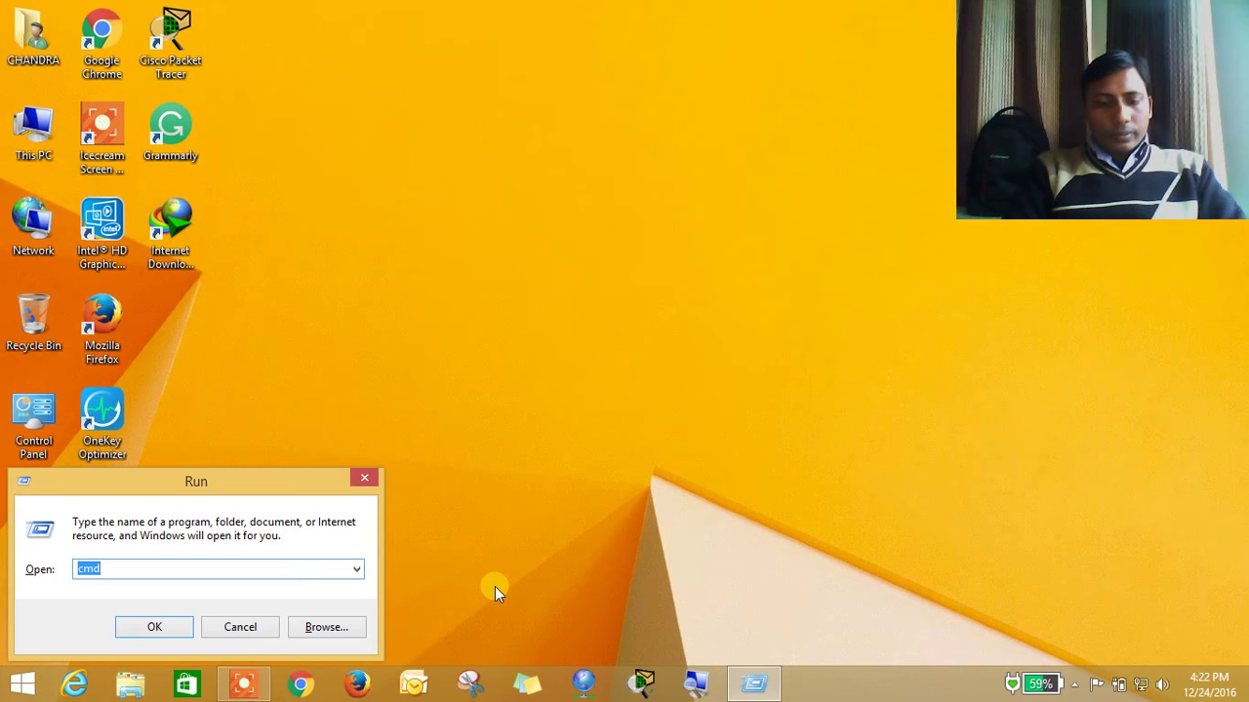
pyautogui.write('winwo')
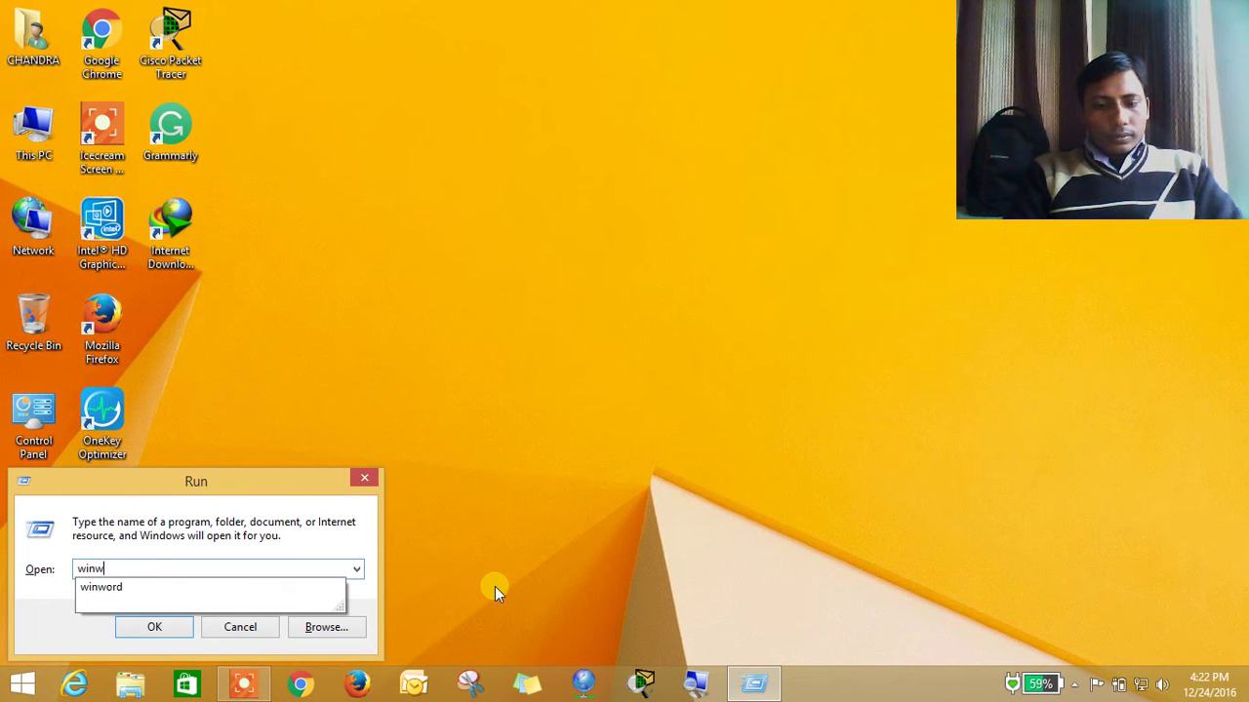
pyautogui.write('rd')
pyautogui.press('Return')
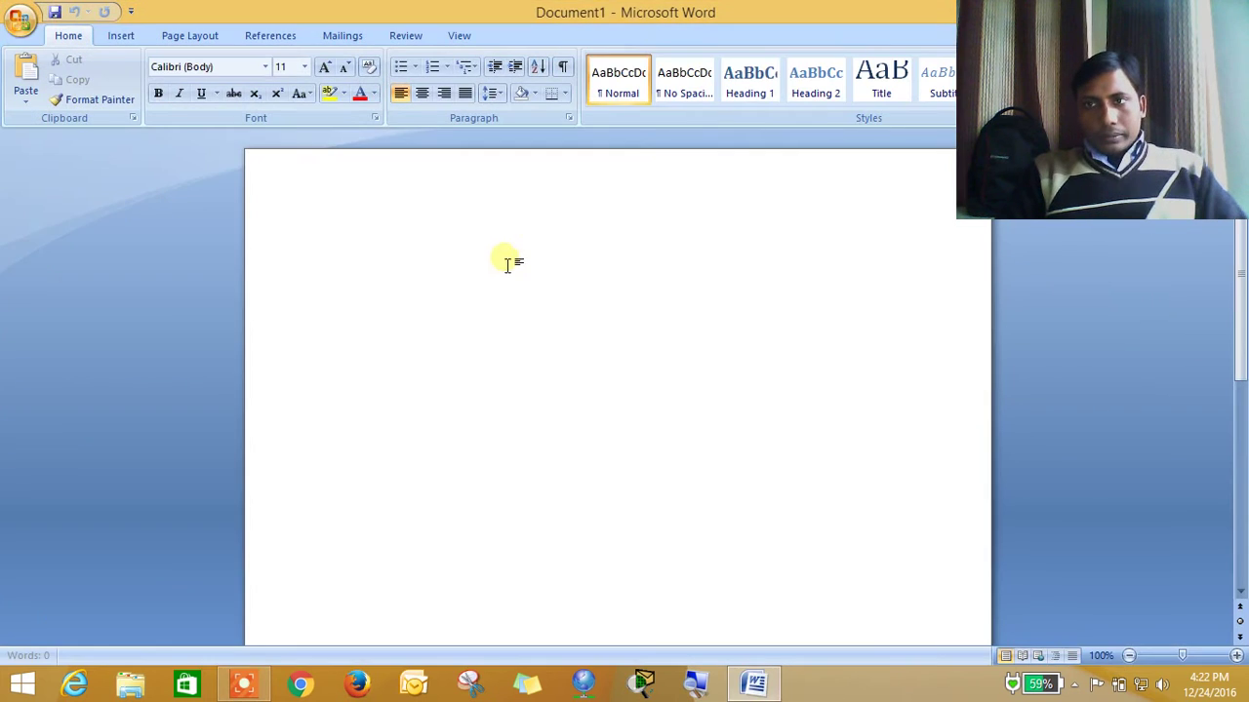
# Restore and reposition the Word window and enlarge the heading font to 16 point
pyautogui.doubleClick(624, 19)
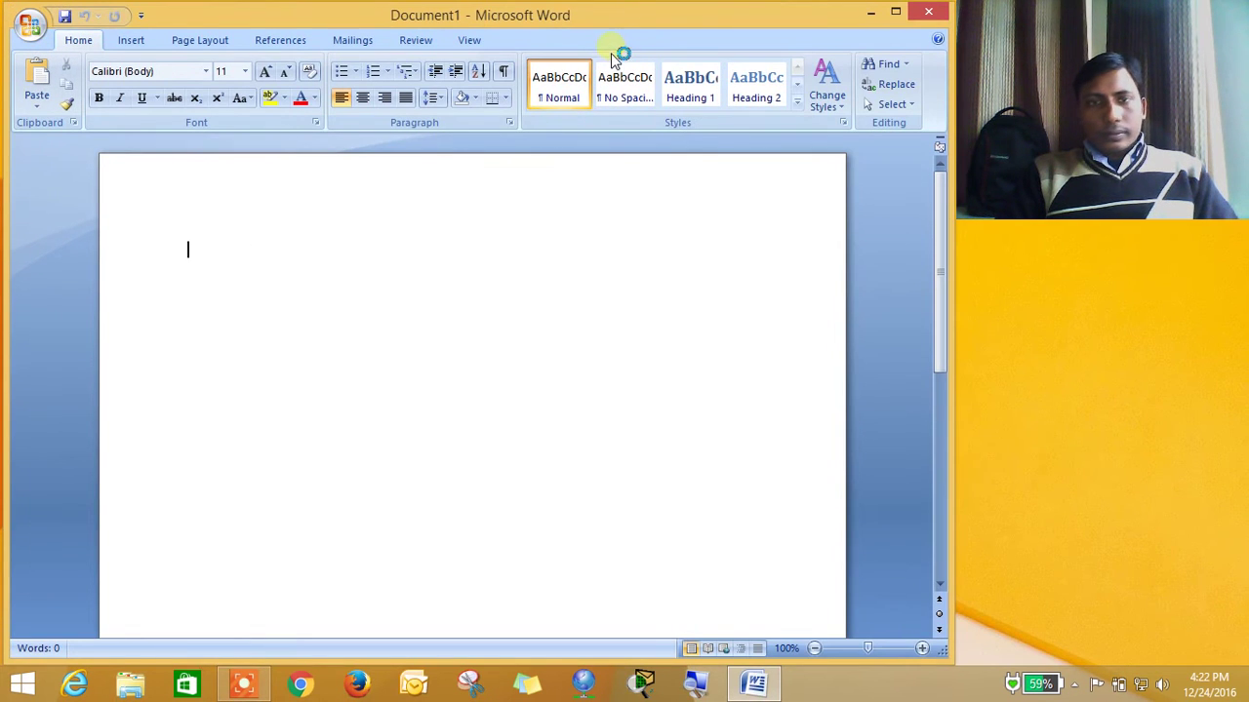
pyautogui.moveTo(611, 17); pyautogui.dragTo(623, 72)
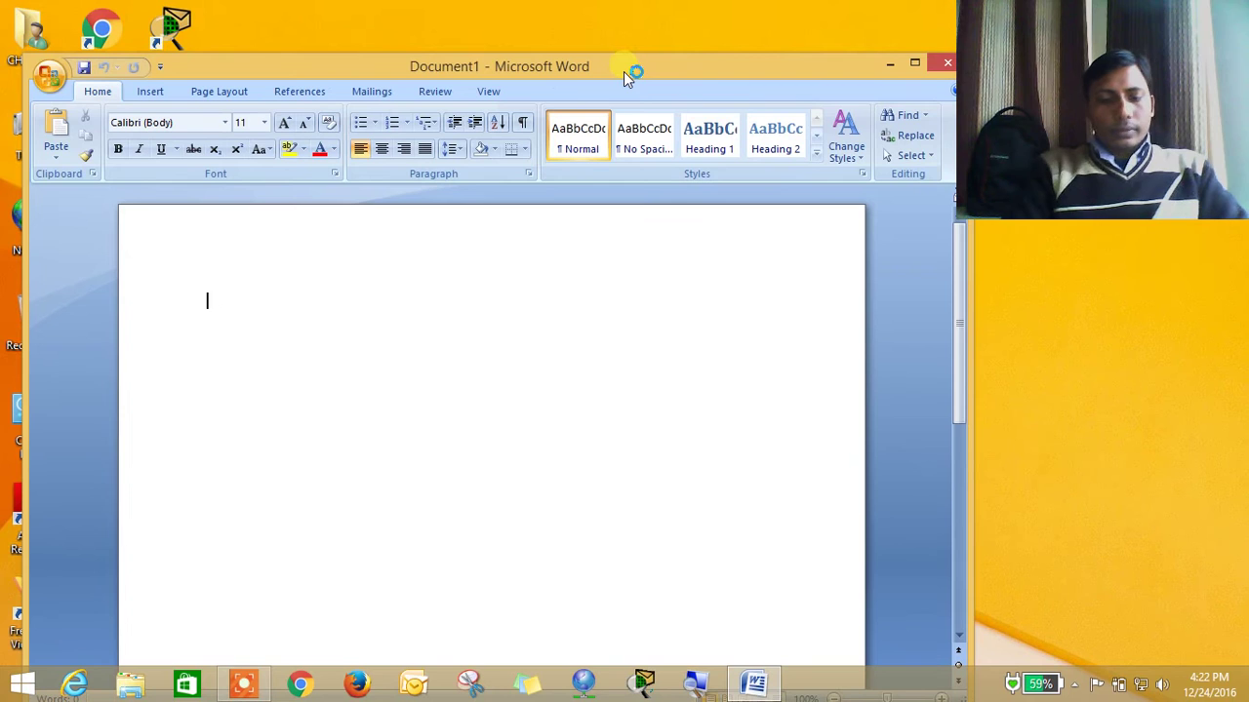
pyautogui.write('Cl')
pyautogui.press('BackSpace')
pyautogui.press('BackSpace')
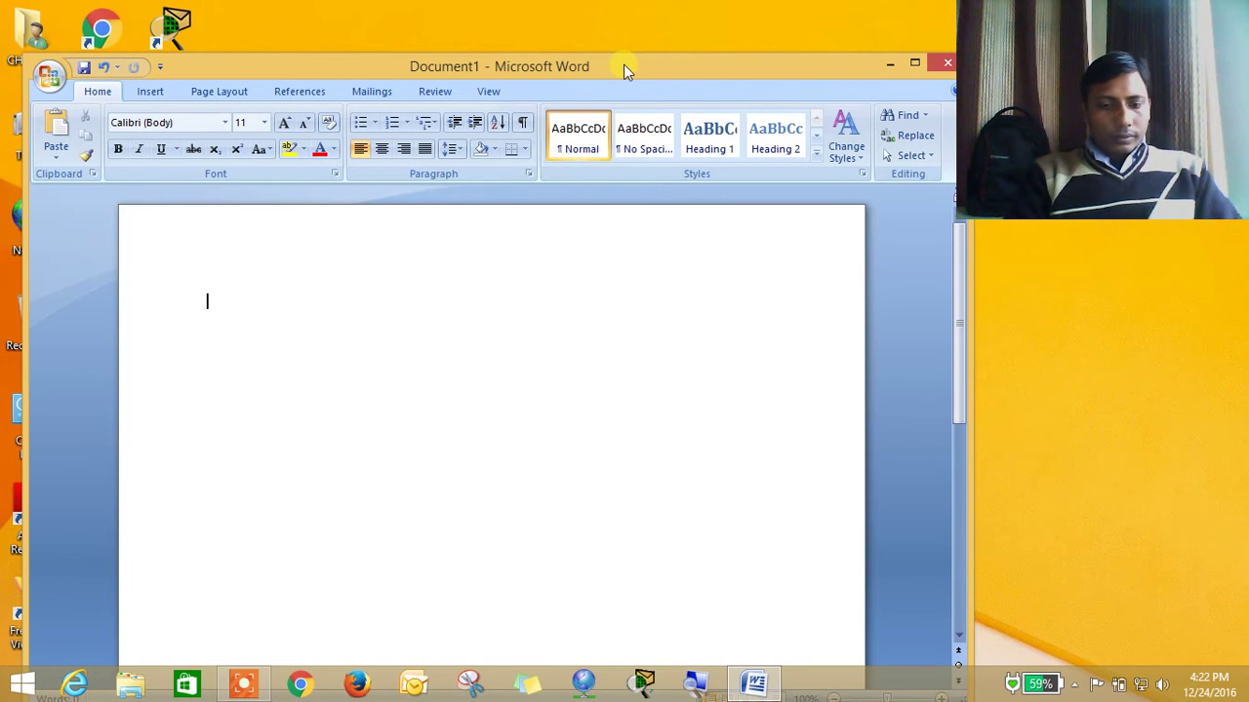
pyautogui.hotkey('ctrl', 'shift', '.')
pyautogui.hotkey('ctrl', 'shift', '.')
pyautogui.hotkey('ctrl', 'shift', '.')
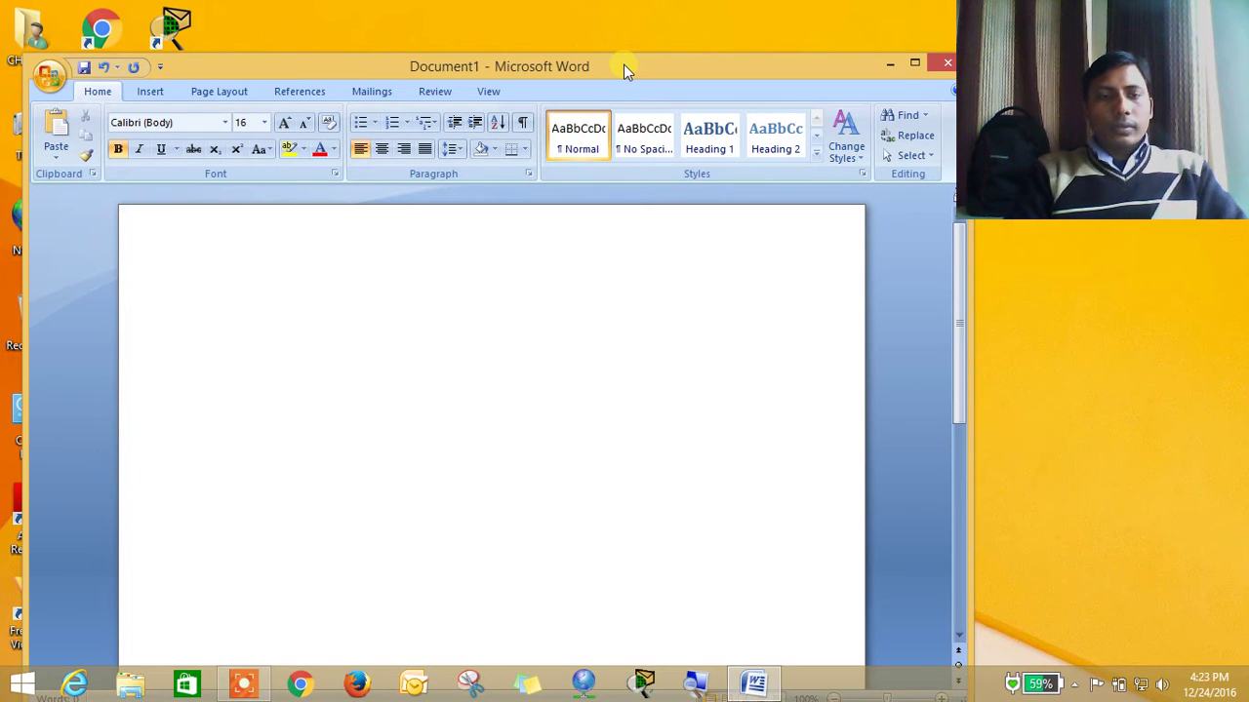
# Type the heading 'MS Outlook Configuration with Backup and Restore'
pyautogui.write('Ms')
pyautogui.press('BackSpace')
pyautogui.write('S O')
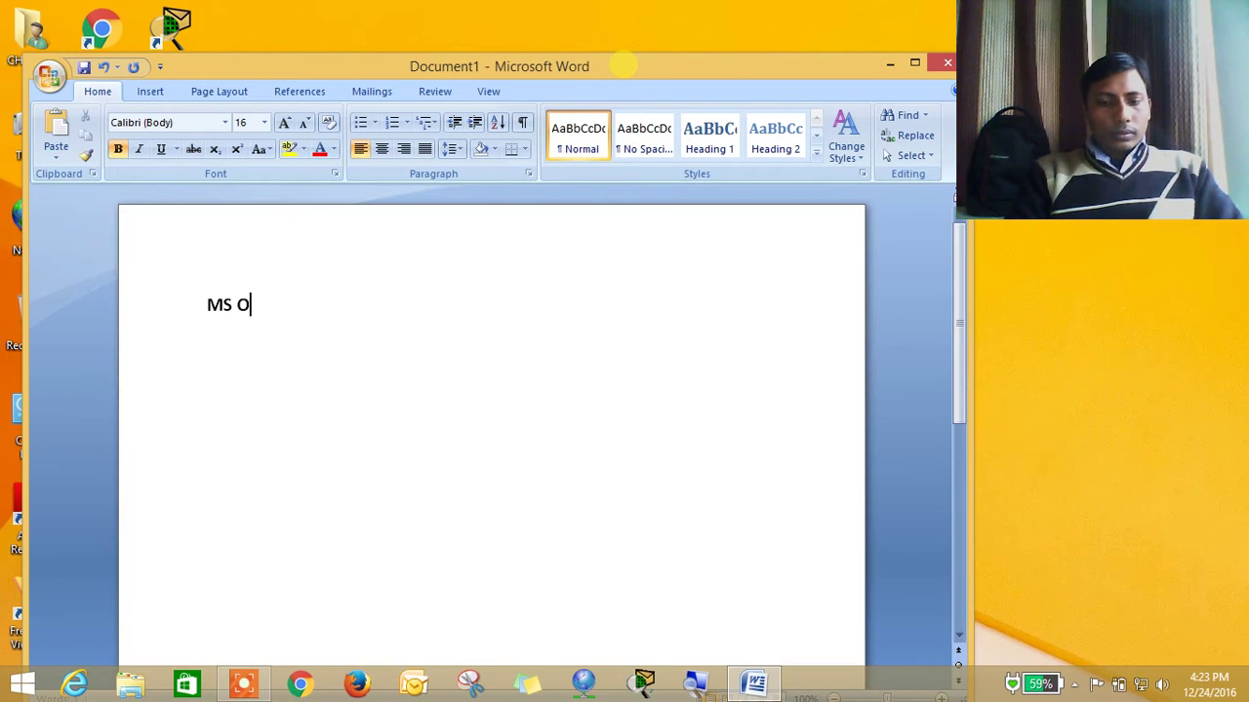
pyautogui.write('utlook Confi')
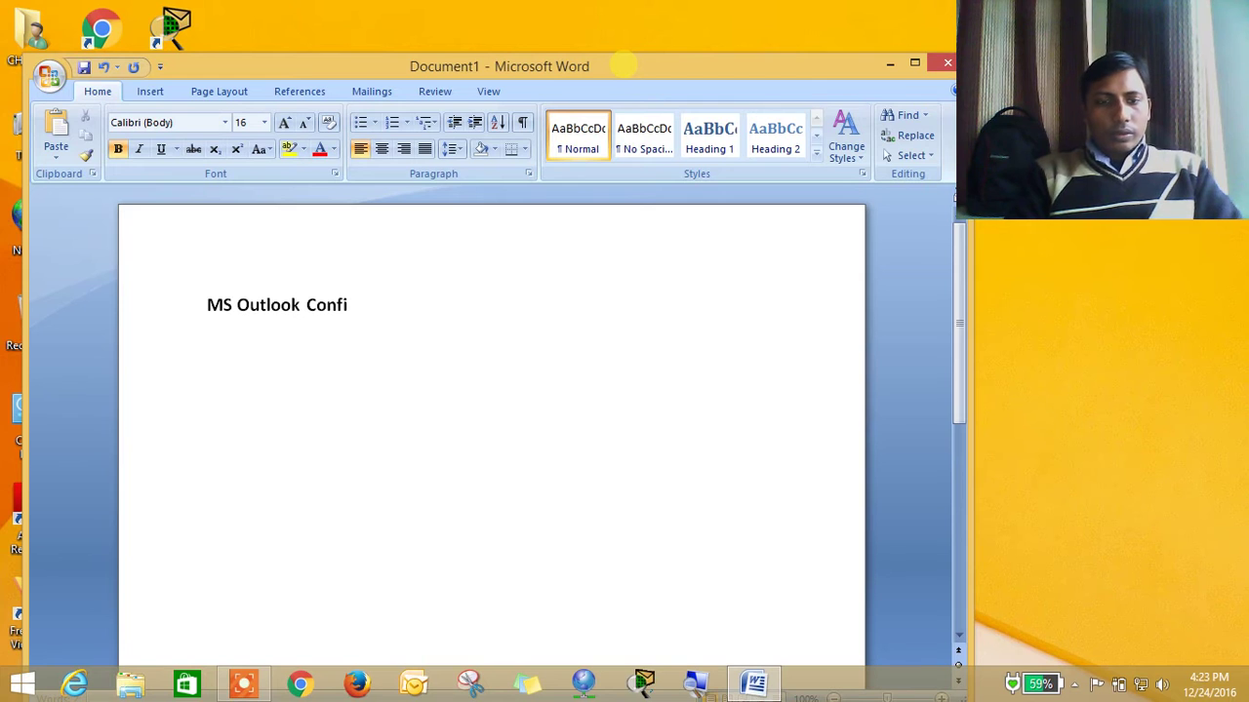
pyautogui.write('guration w')
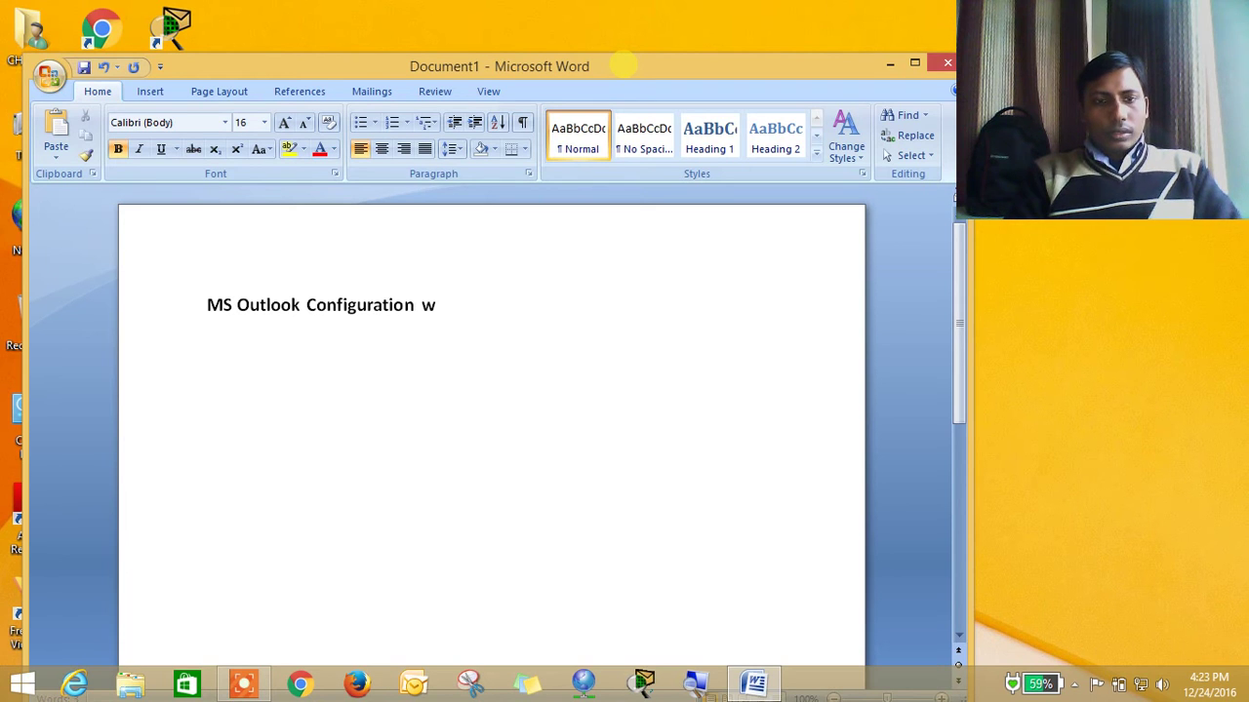
pyautogui.write('ith Ba')
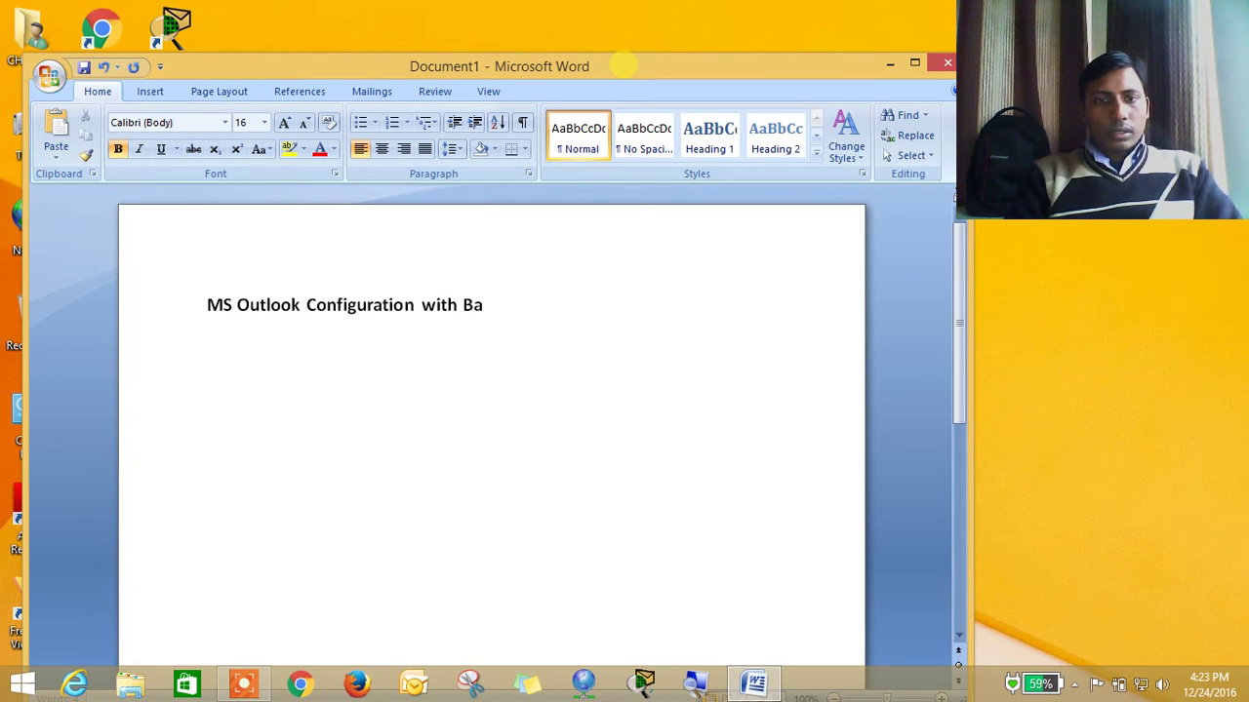
pyautogui.write('ckup abd')
pyautogui.press('BackSpace')
pyautogui.press('BackSpace')
pyautogui.write('nd')
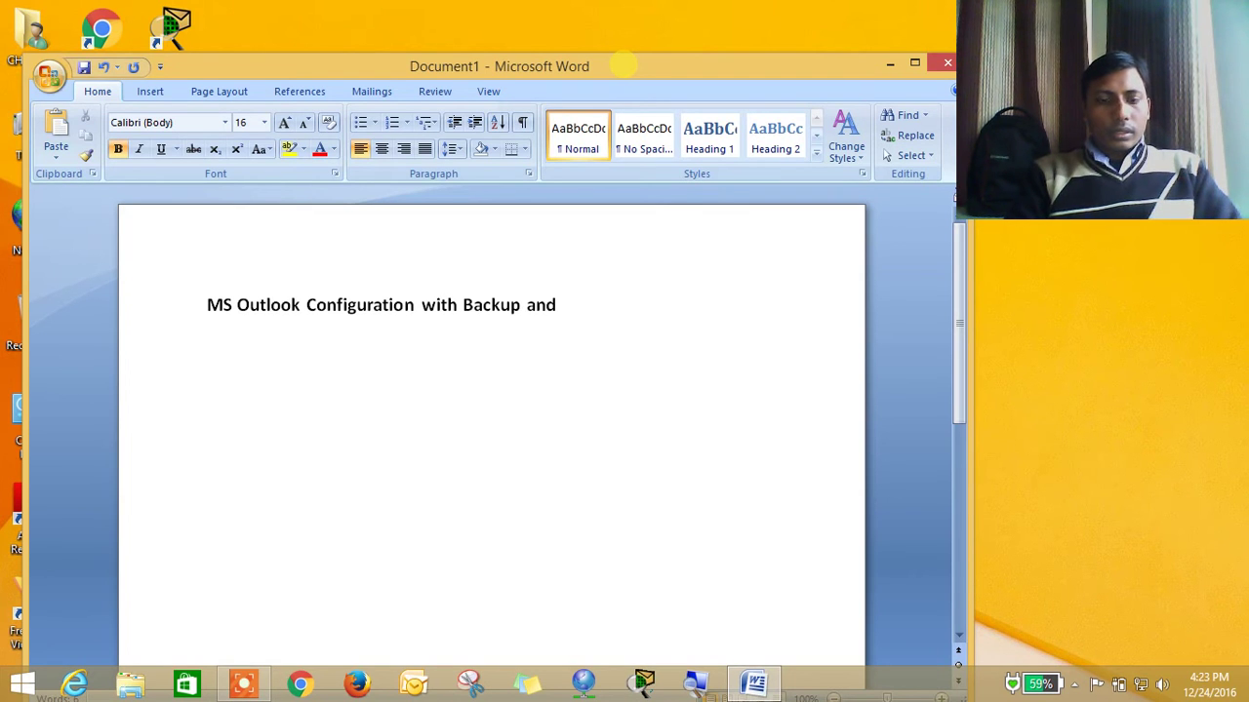
pyautogui.write(' Restore')
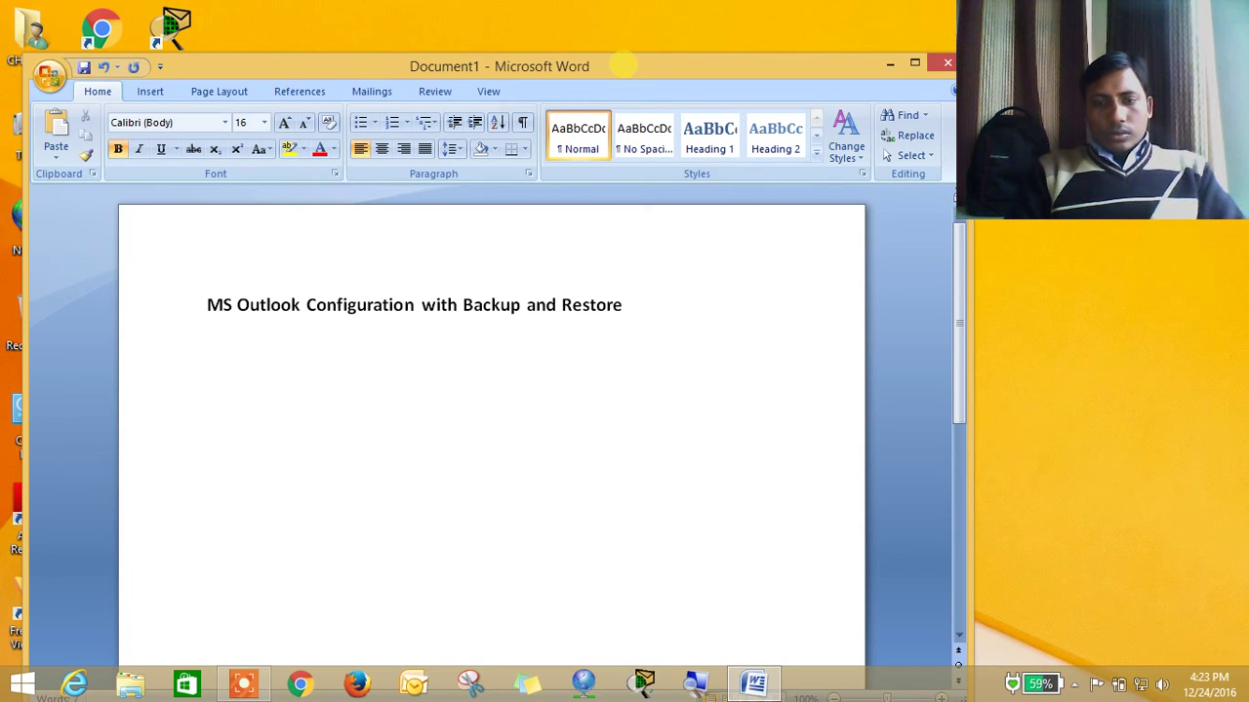
pyautogui.press('Return')
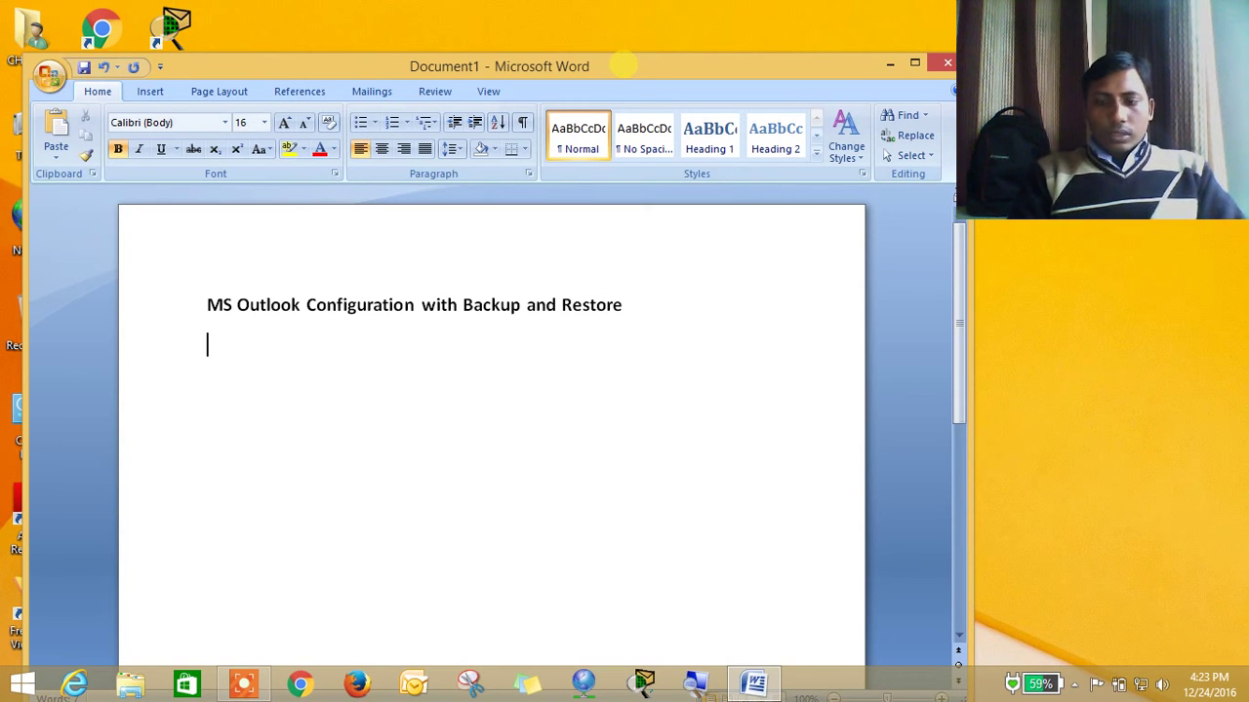
pyautogui.press('BackSpace')
# Set paragraph spacing after to 0 pt and start a new line below the heading
pyautogui.click(232, 87)
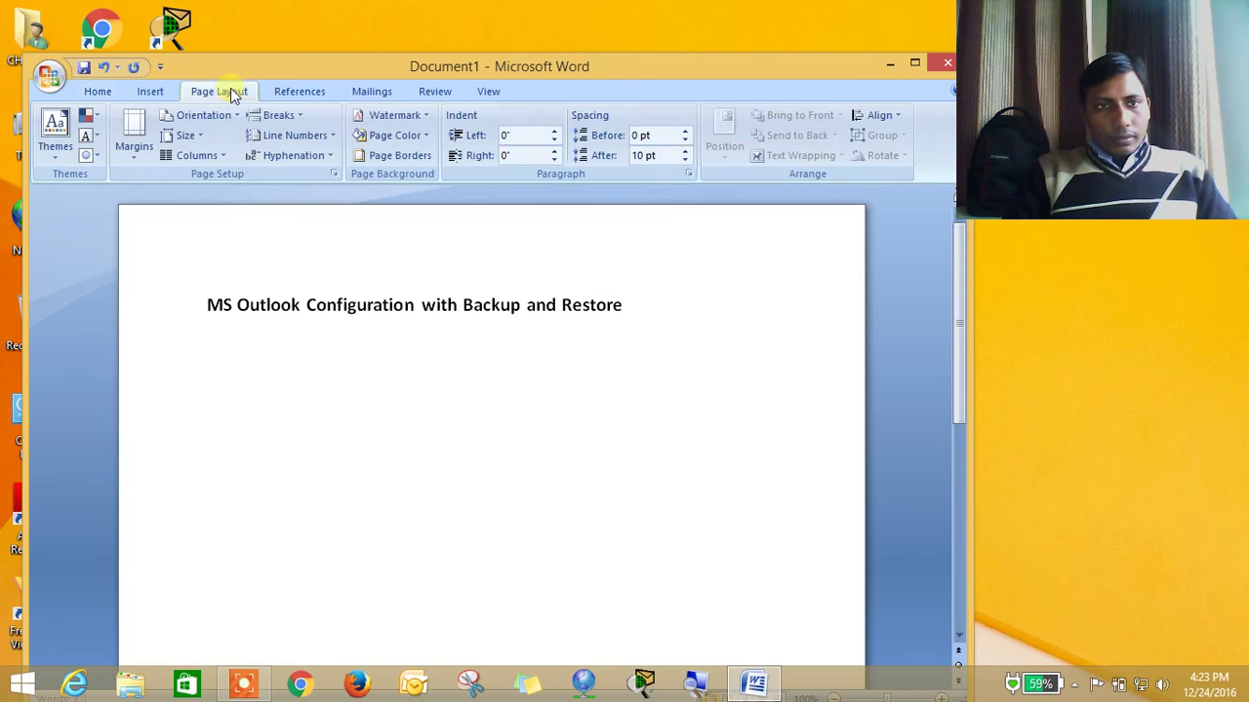
pyautogui.click(685, 160)
pyautogui.click(685, 160)
pyautogui.press('Return')
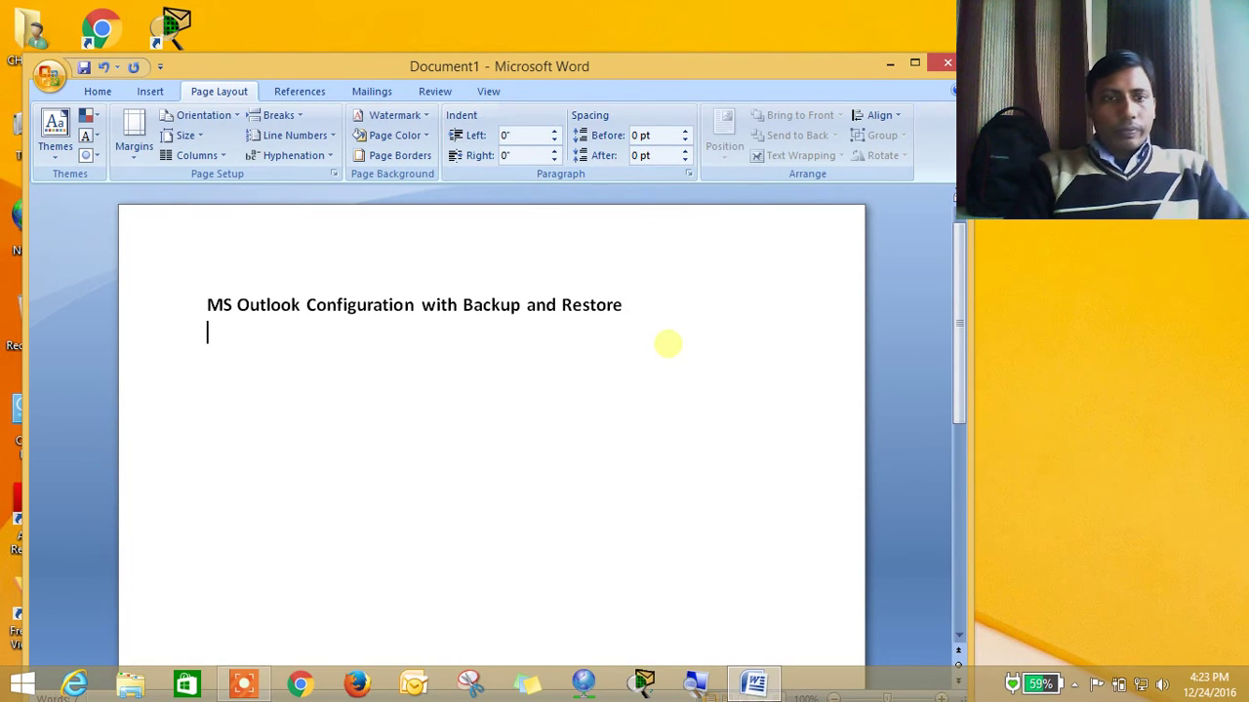
pyautogui.click(104, 90)
# Type numbered items 'vailid Email ID And password', 'MS Outlook Must be installed' and 'Incoming'
pyautogui.write('1. vailid ')
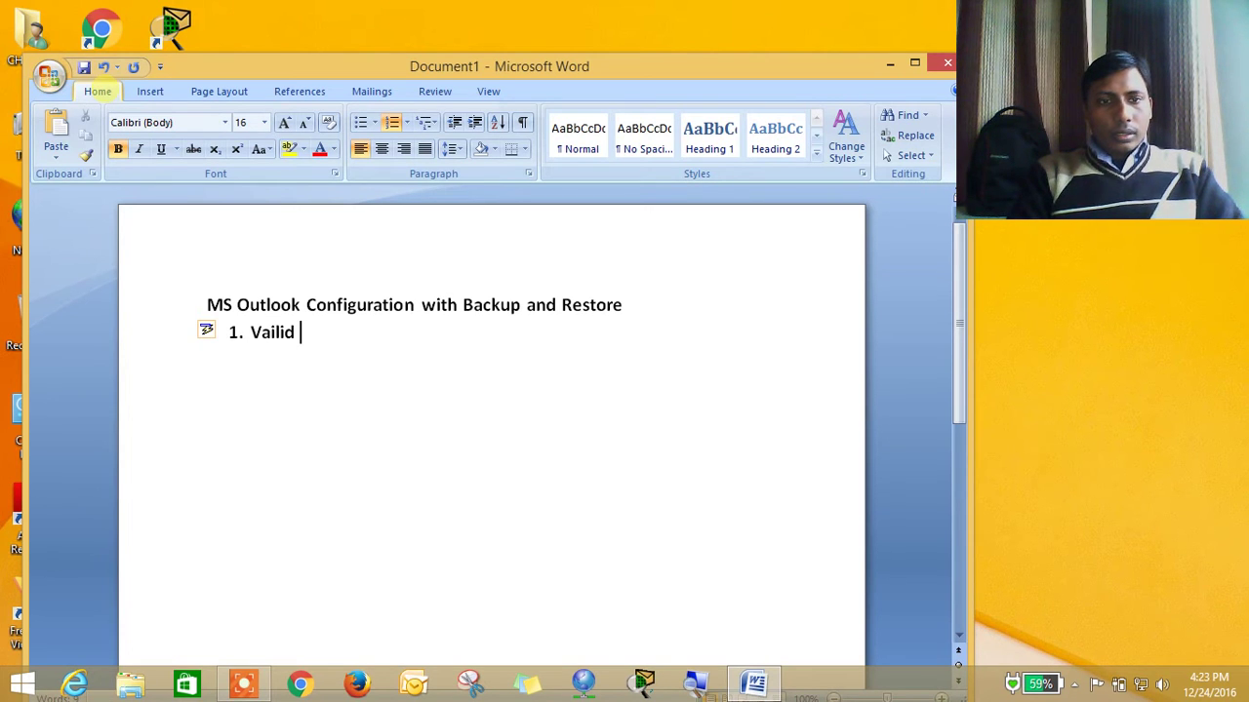
pyautogui.write('Email ')
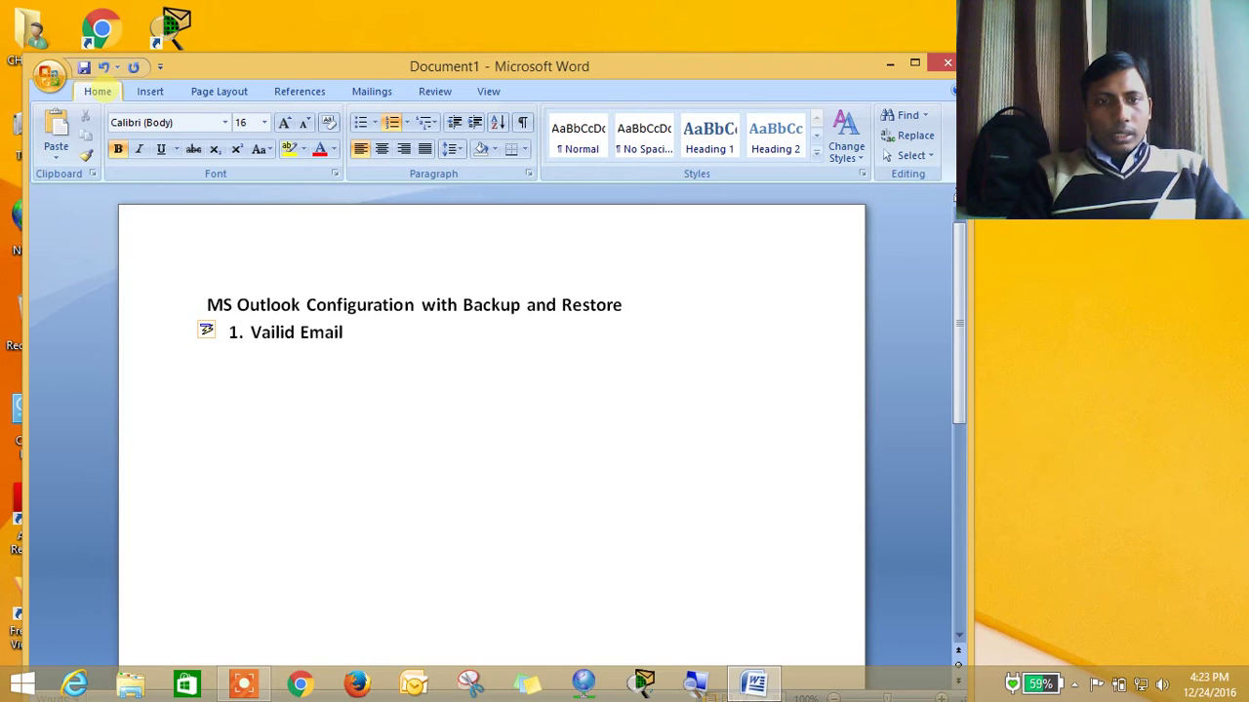
pyautogui.write('ID')
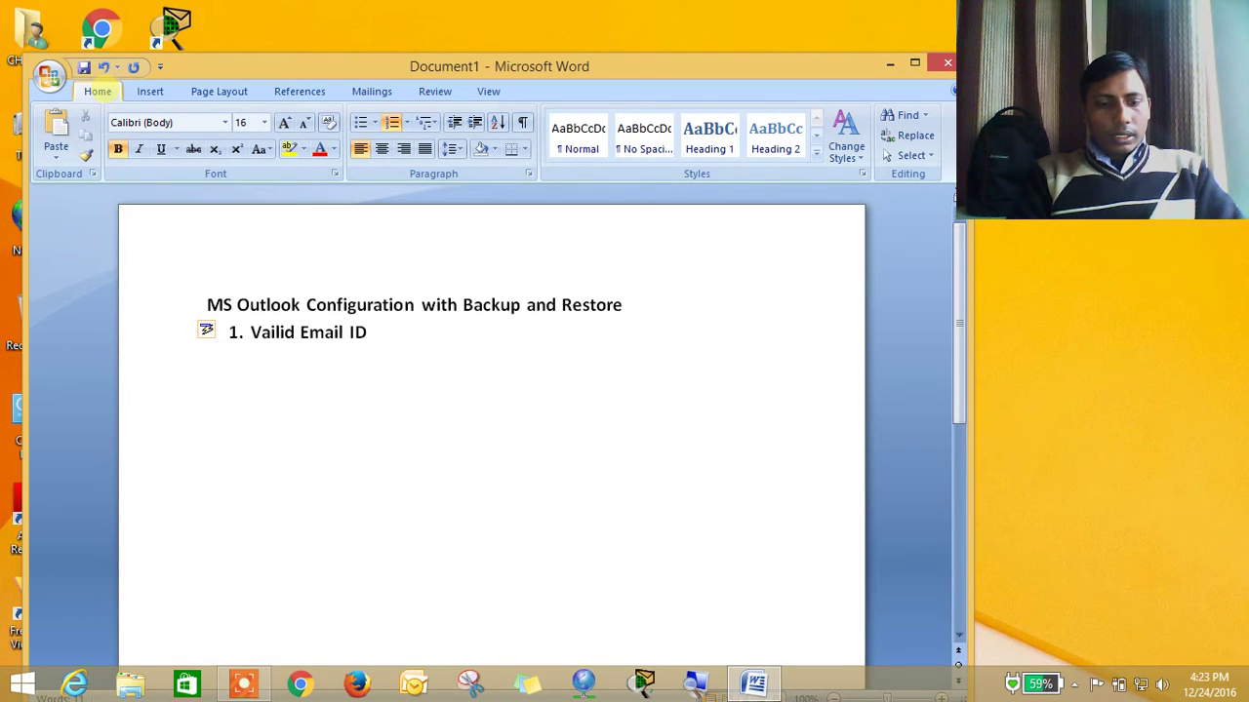
pyautogui.write(' And pa')
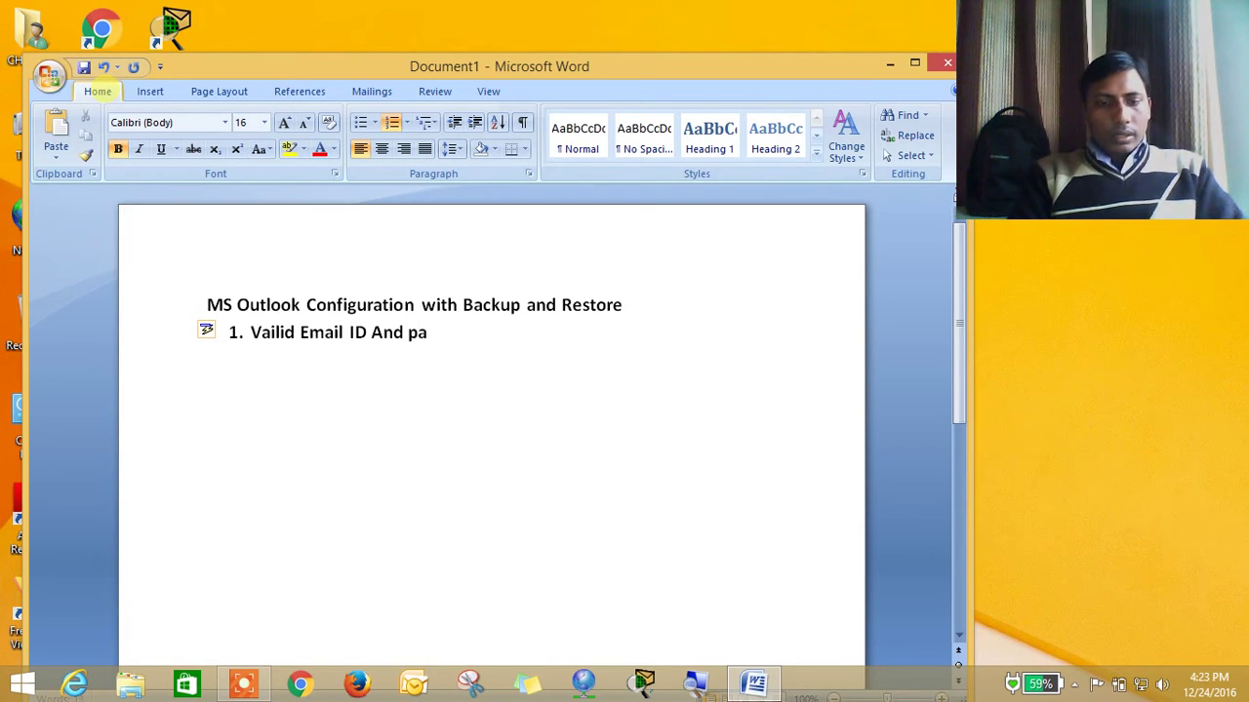
pyautogui.write('ssword')
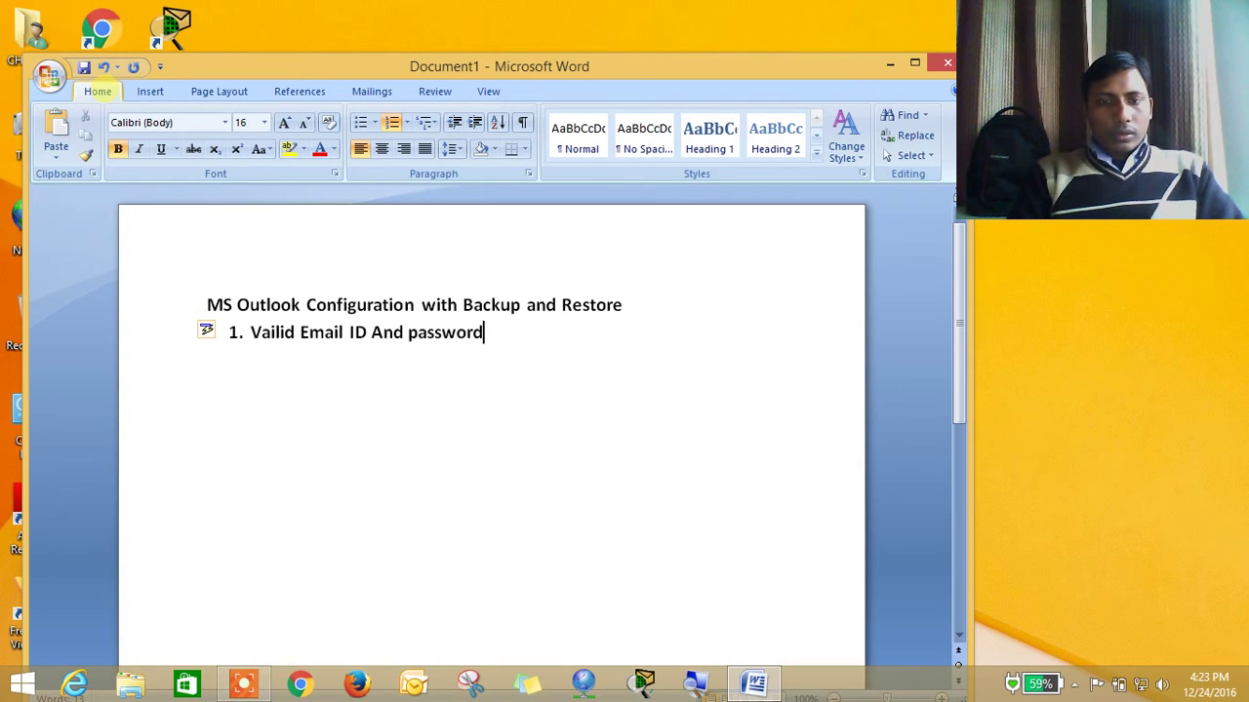
pyautogui.press('Return')
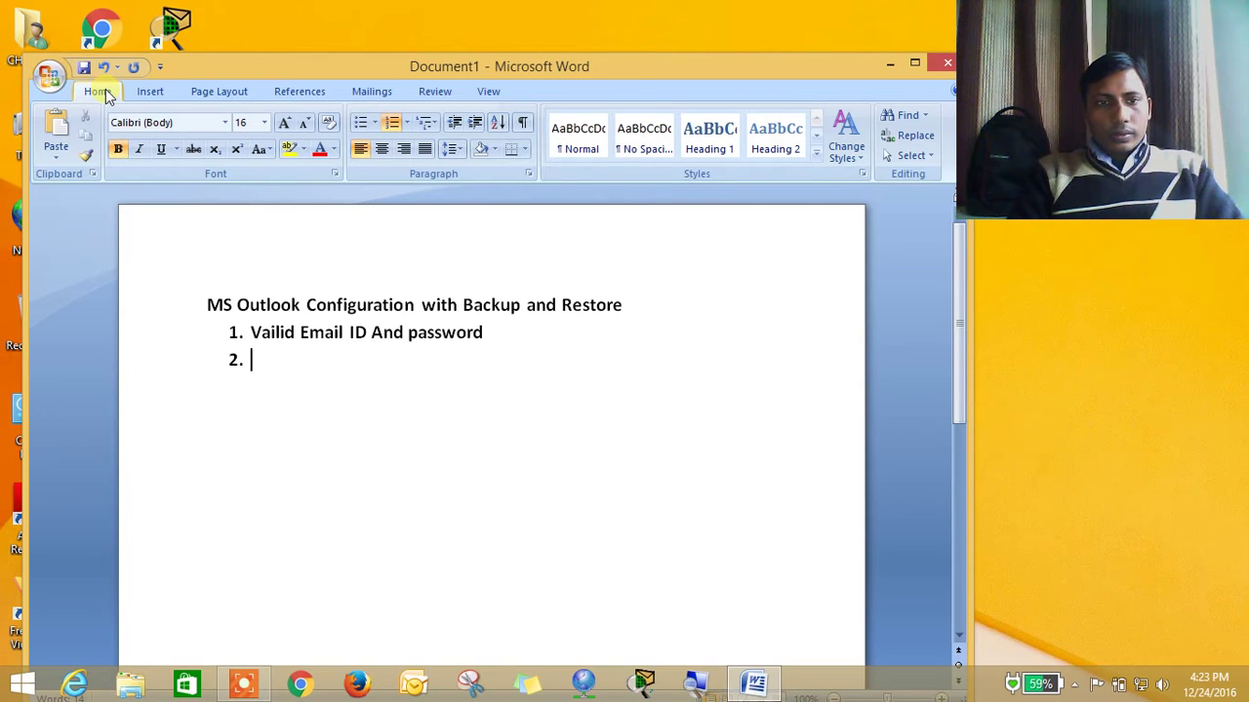
pyautogui.write('MS')
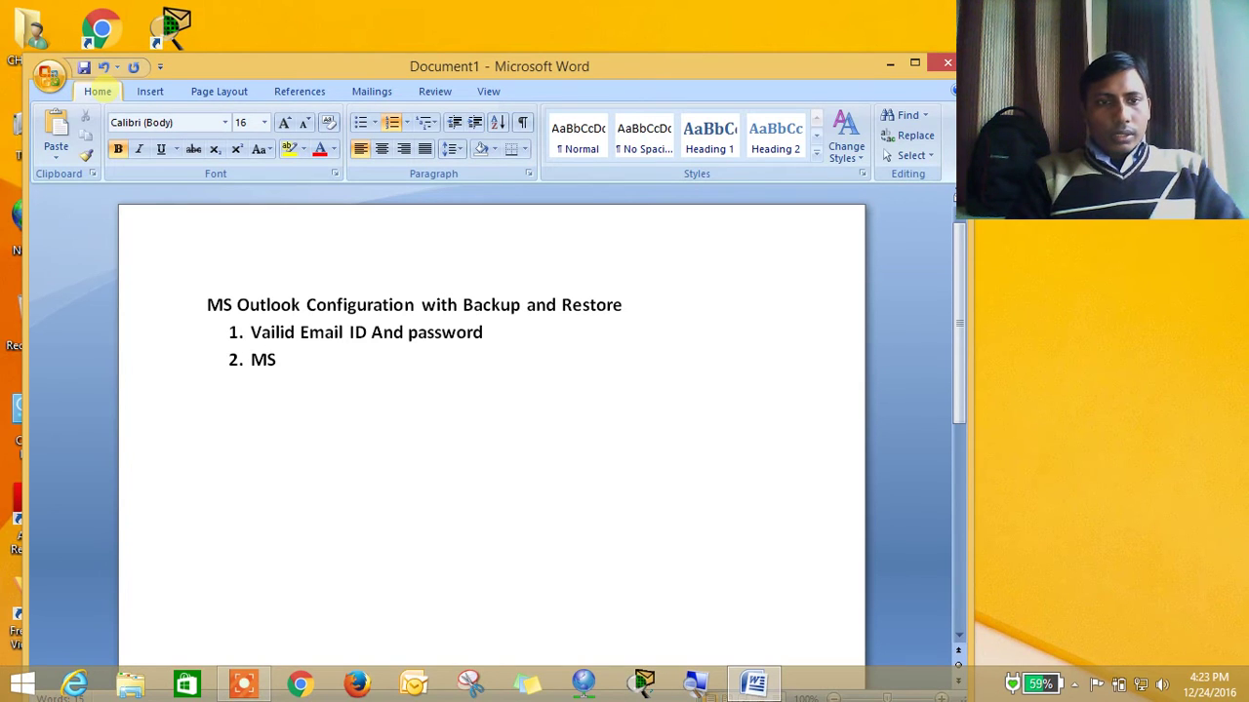
pyautogui.write(' Ou')
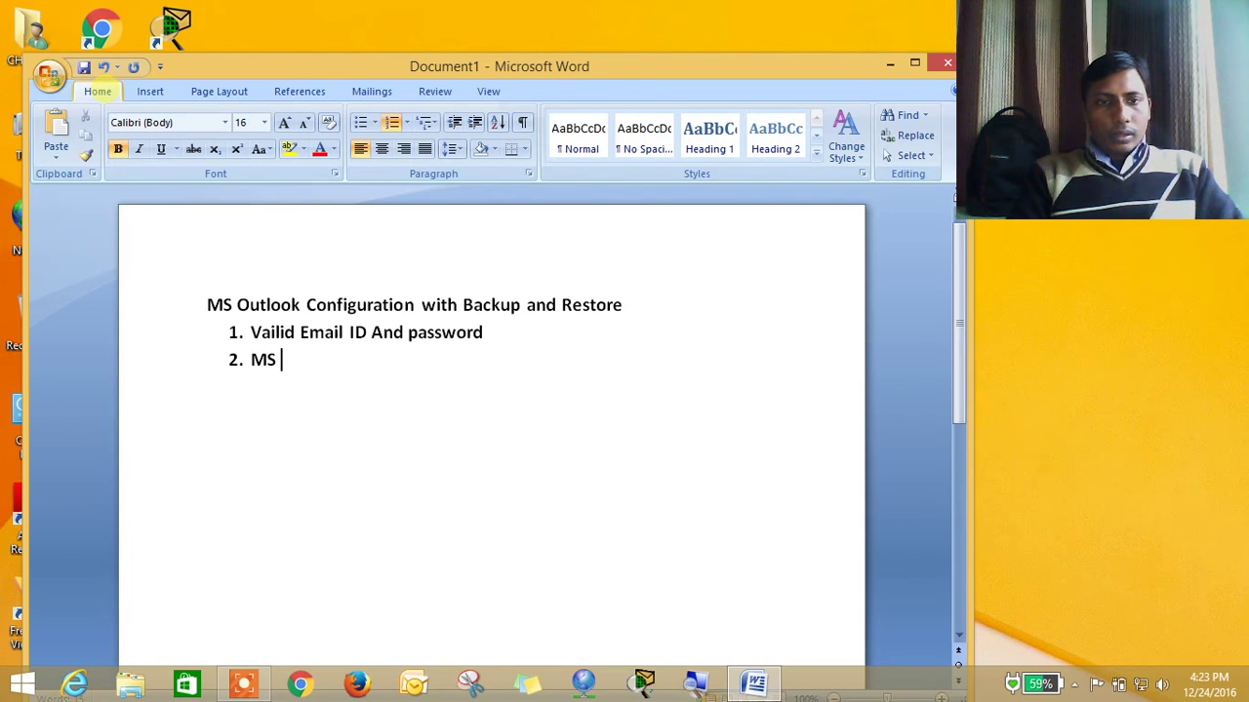
pyautogui.write('tllo')
pyautogui.press('BackSpace')
pyautogui.press('BackSpace')
pyautogui.write('ook')
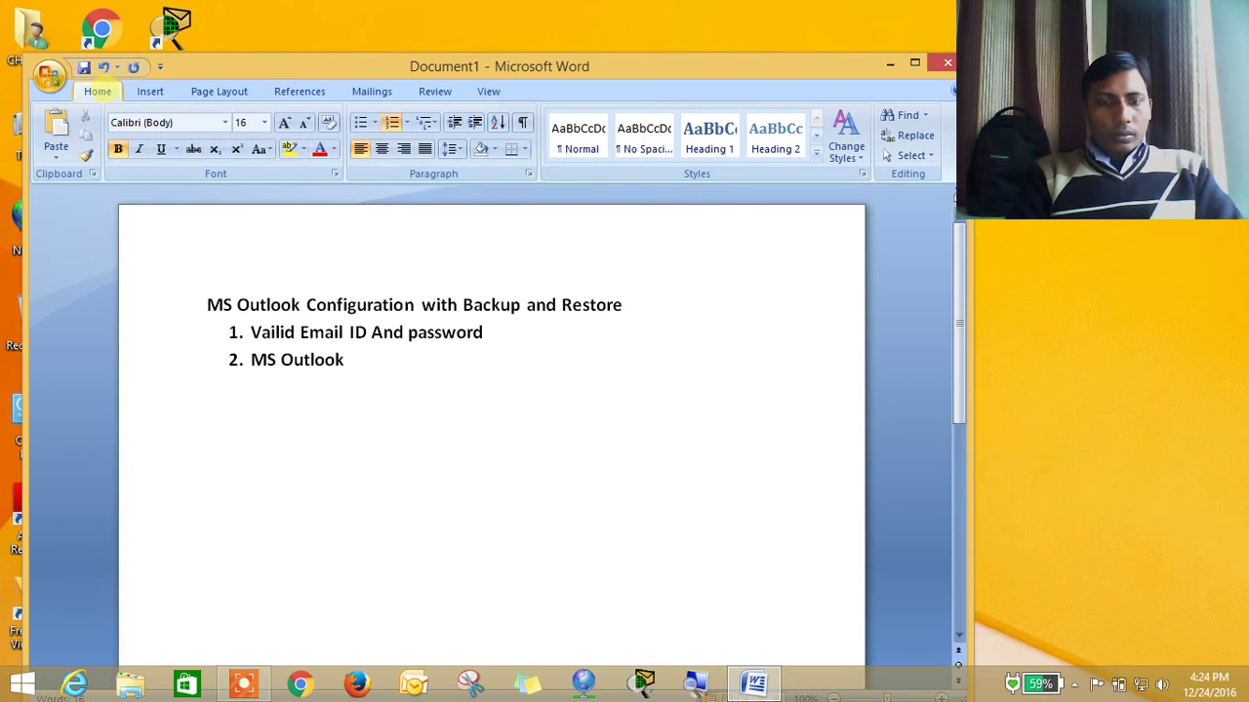
pyautogui.write(' Must ')
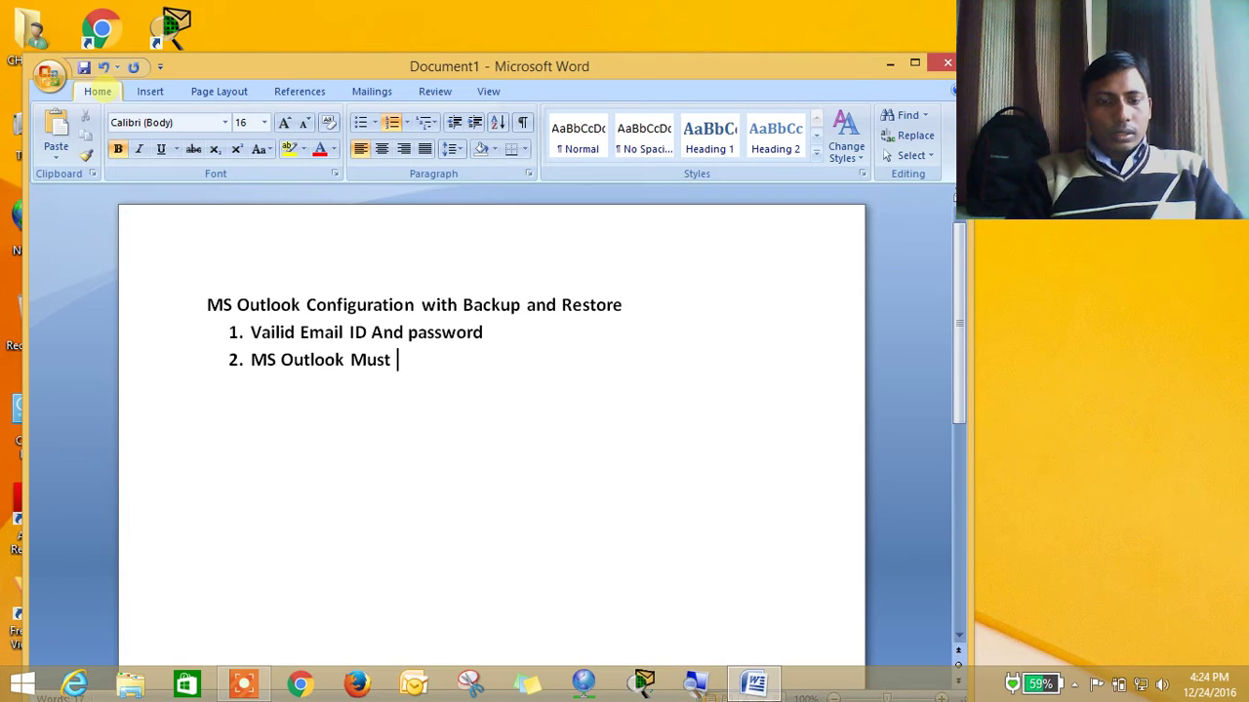
pyautogui.write('be i')
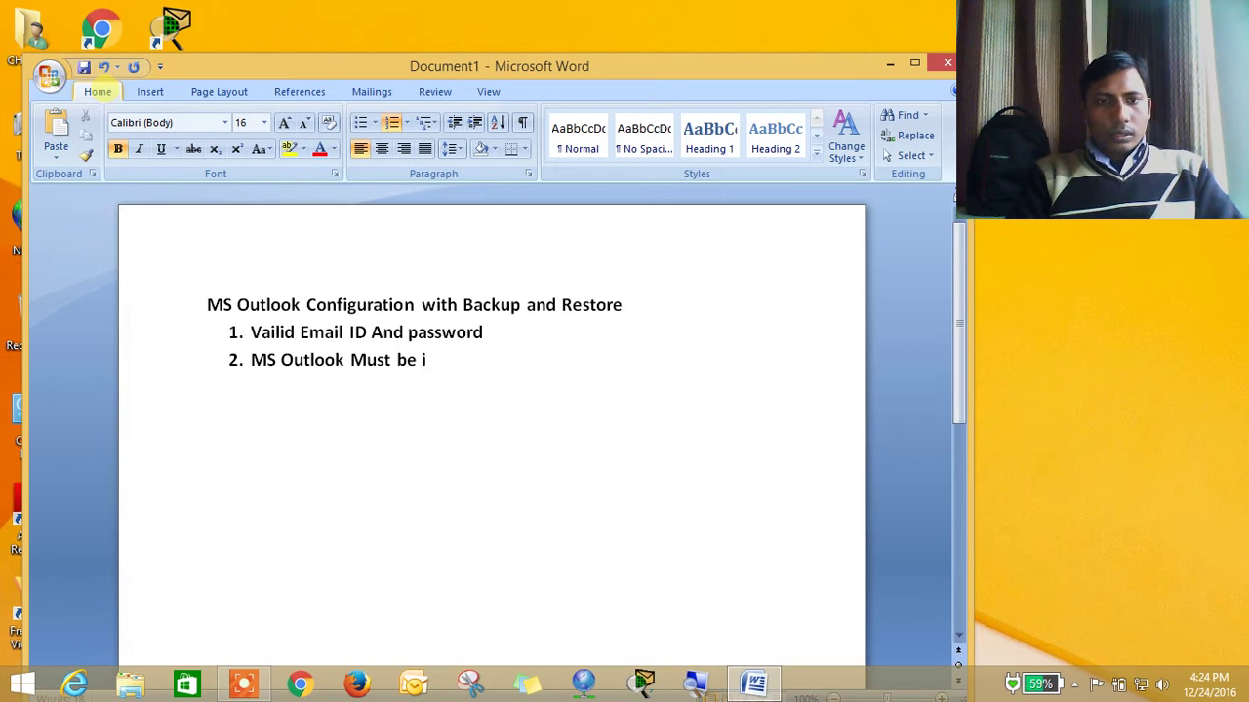
pyautogui.write('ns')
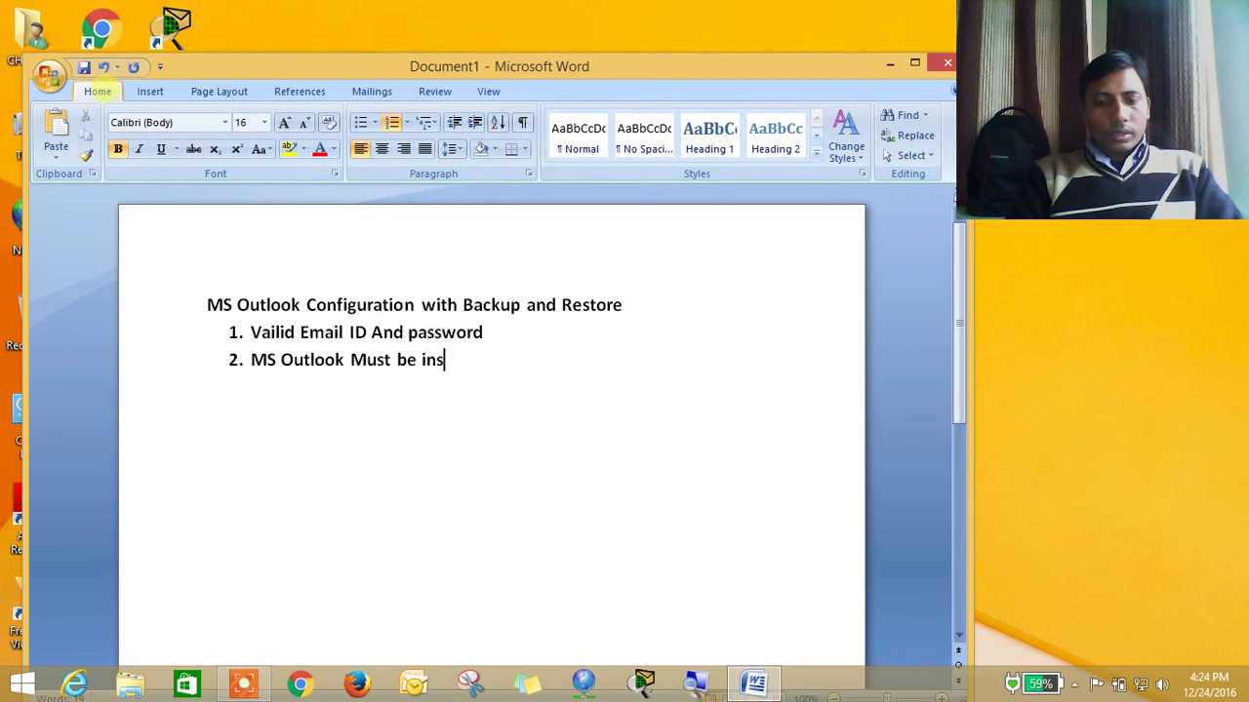
pyautogui.write('talled')
pyautogui.press('Return')
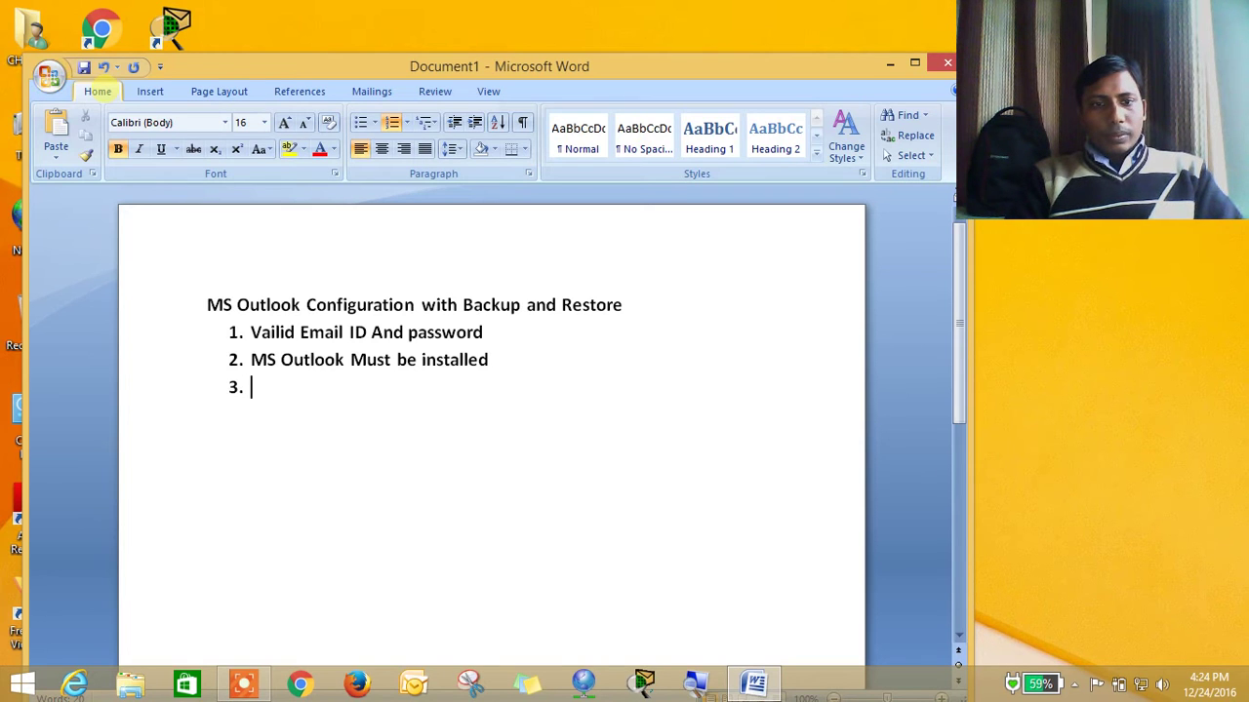
pyautogui.write('Incomi')
pyautogui.write('ng')
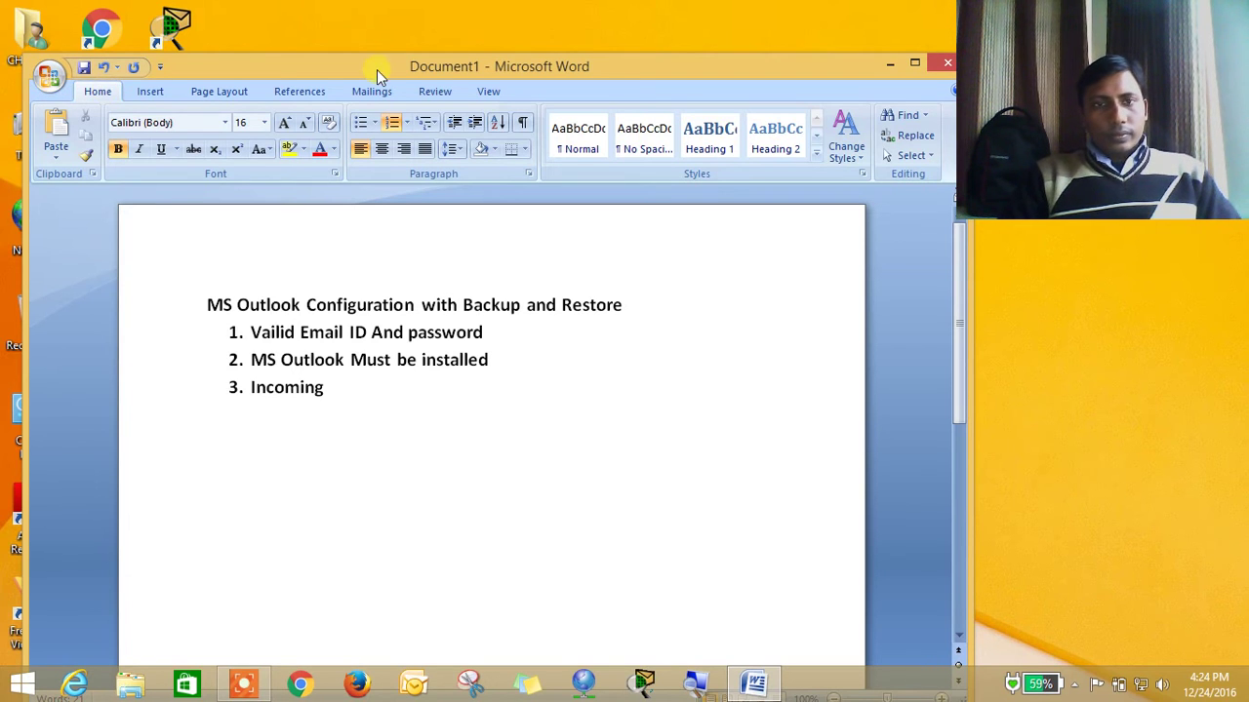
# Run Spelling & Grammar to correct 'Vailid' to 'Valid'
pyautogui.click(429, 91)
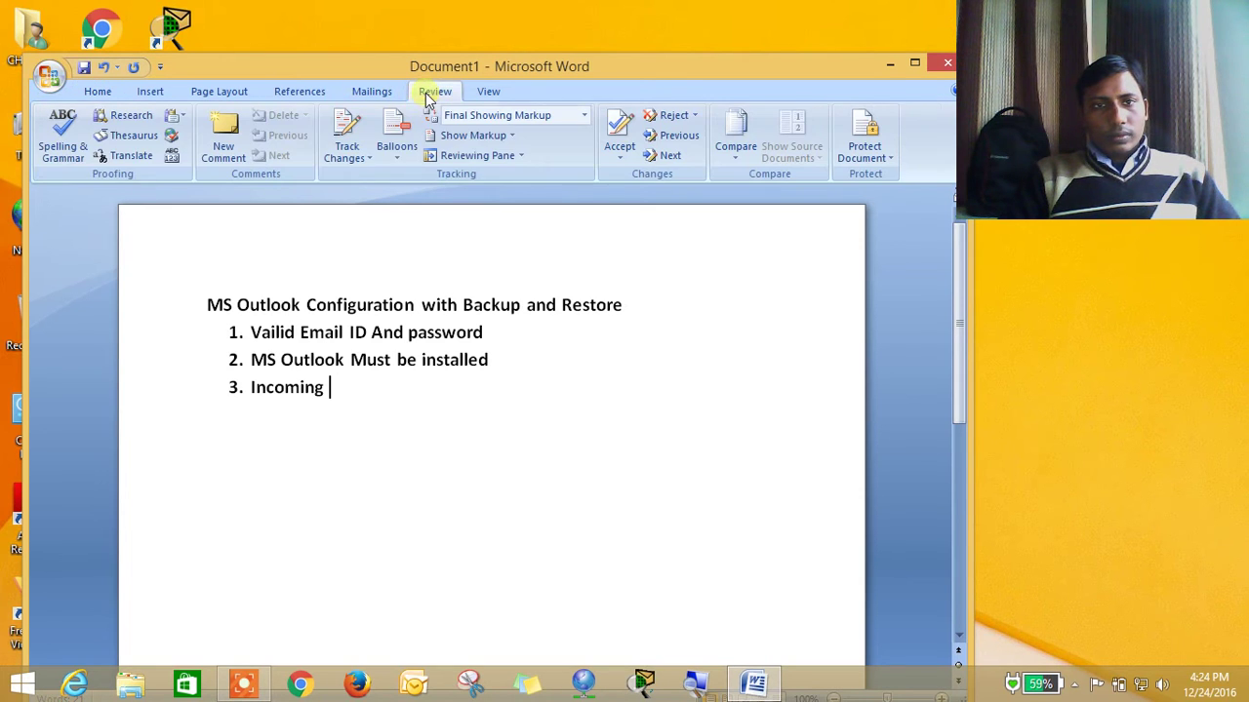
pyautogui.click(62, 144)
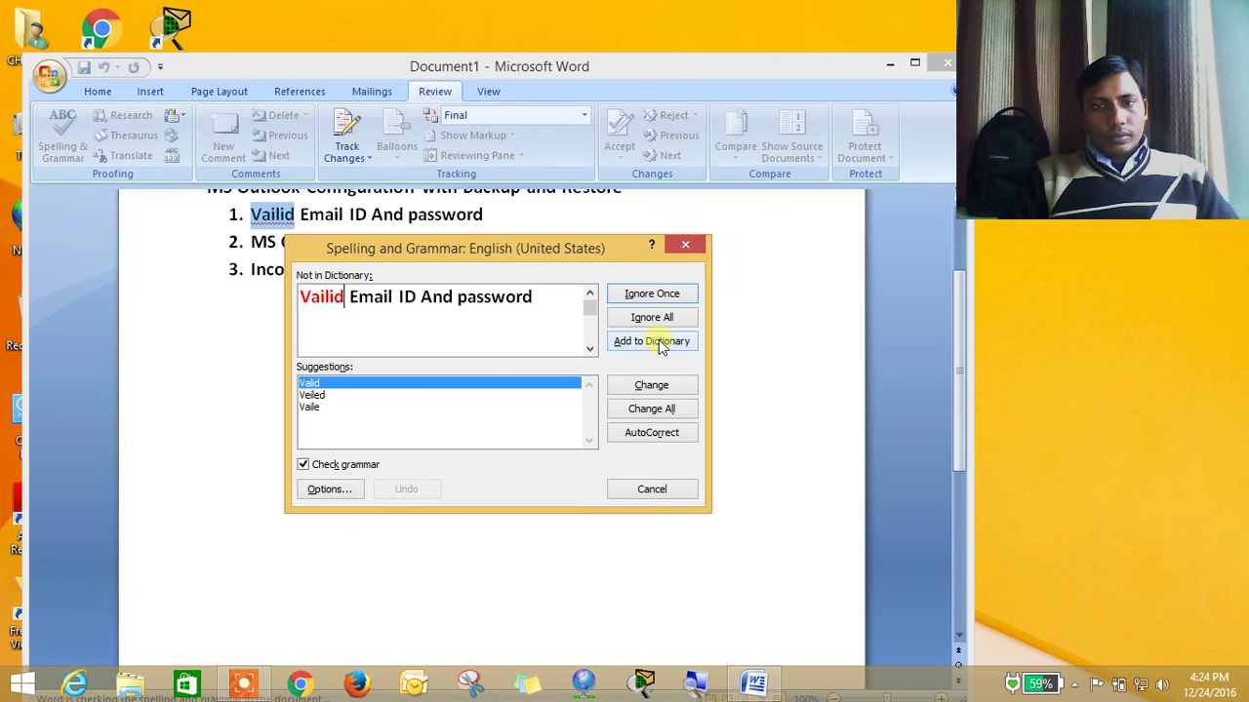
pyautogui.click(657, 387)
pyautogui.click(658, 387)
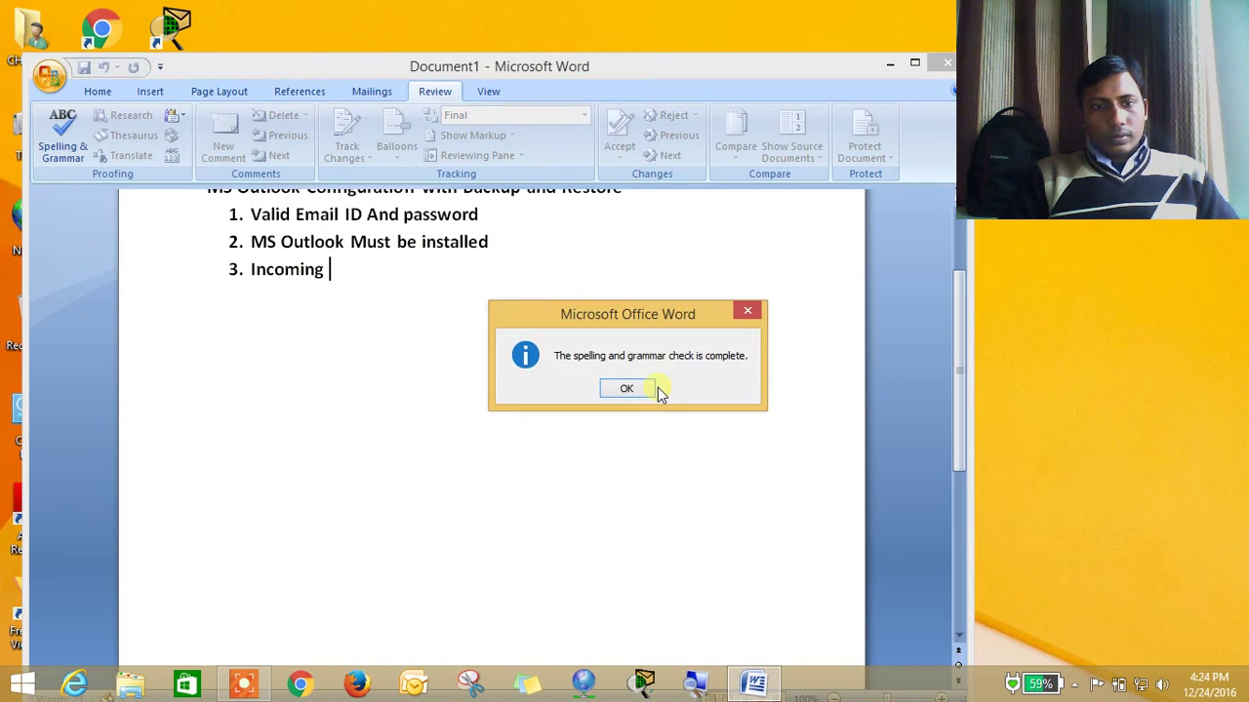
pyautogui.click(634, 389)
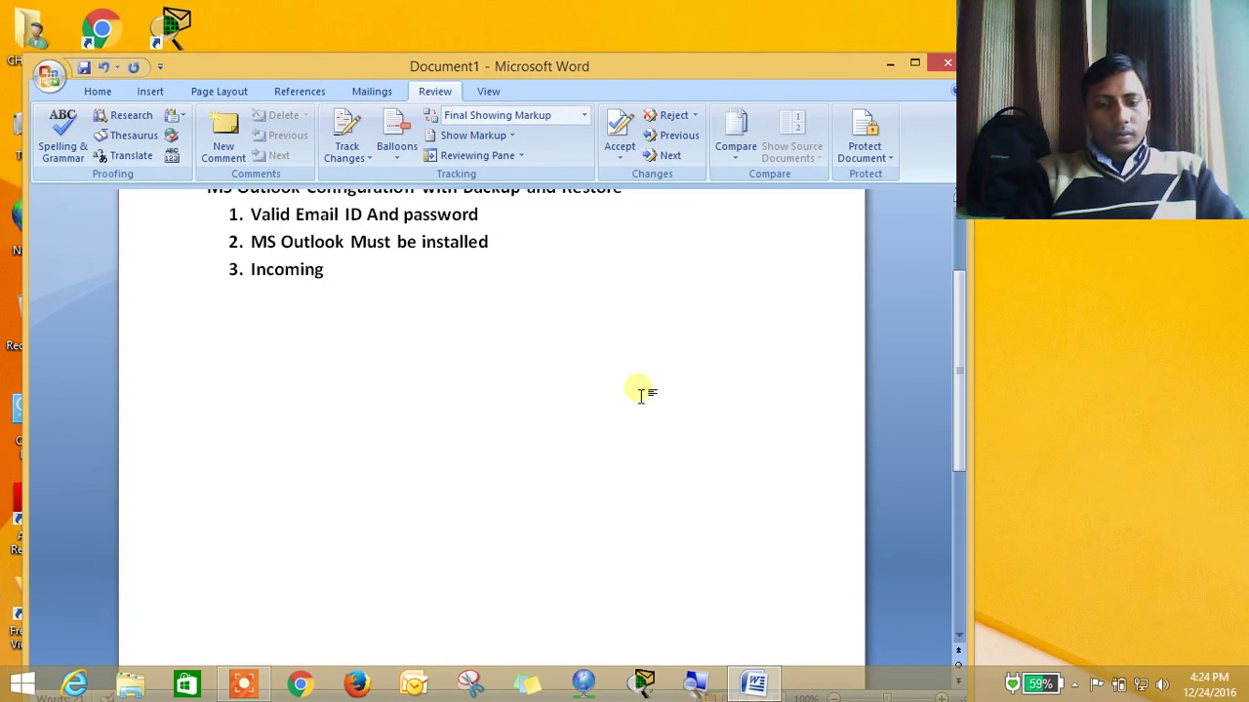
# Add items for incoming mail server address and port, outgoing server and port, and internet connection
pyautogui.write('mail')
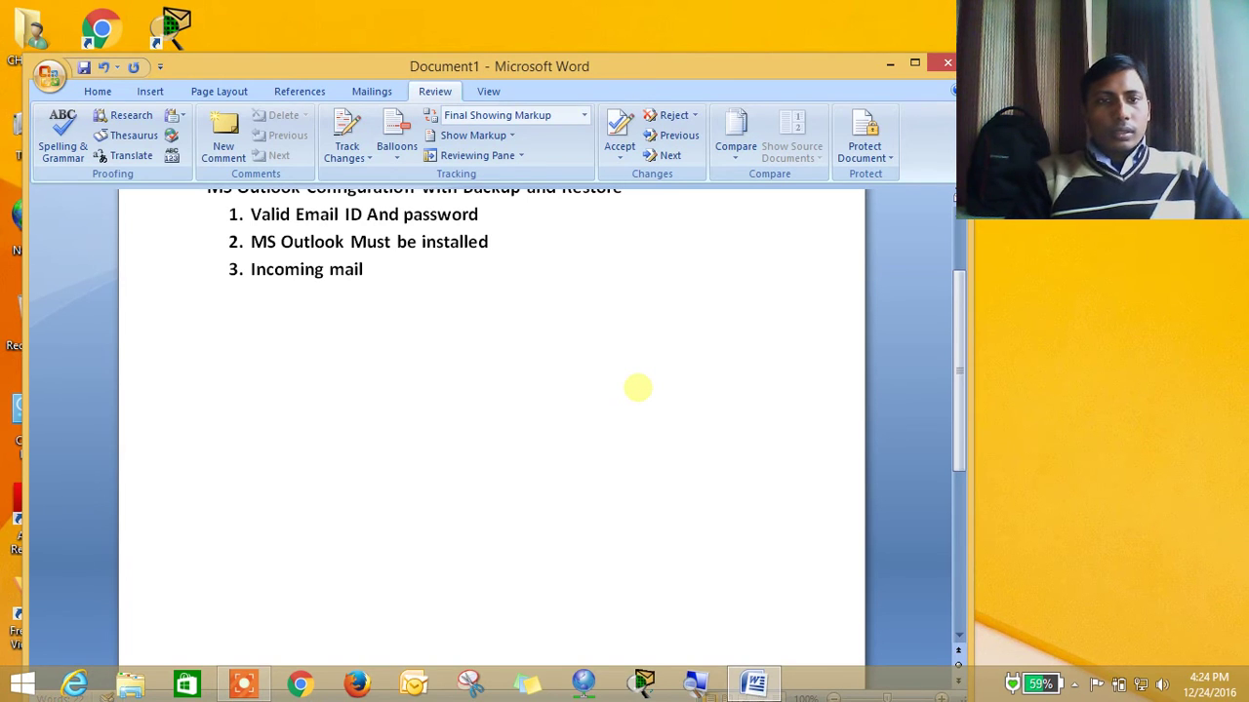
pyautogui.write(' serve')
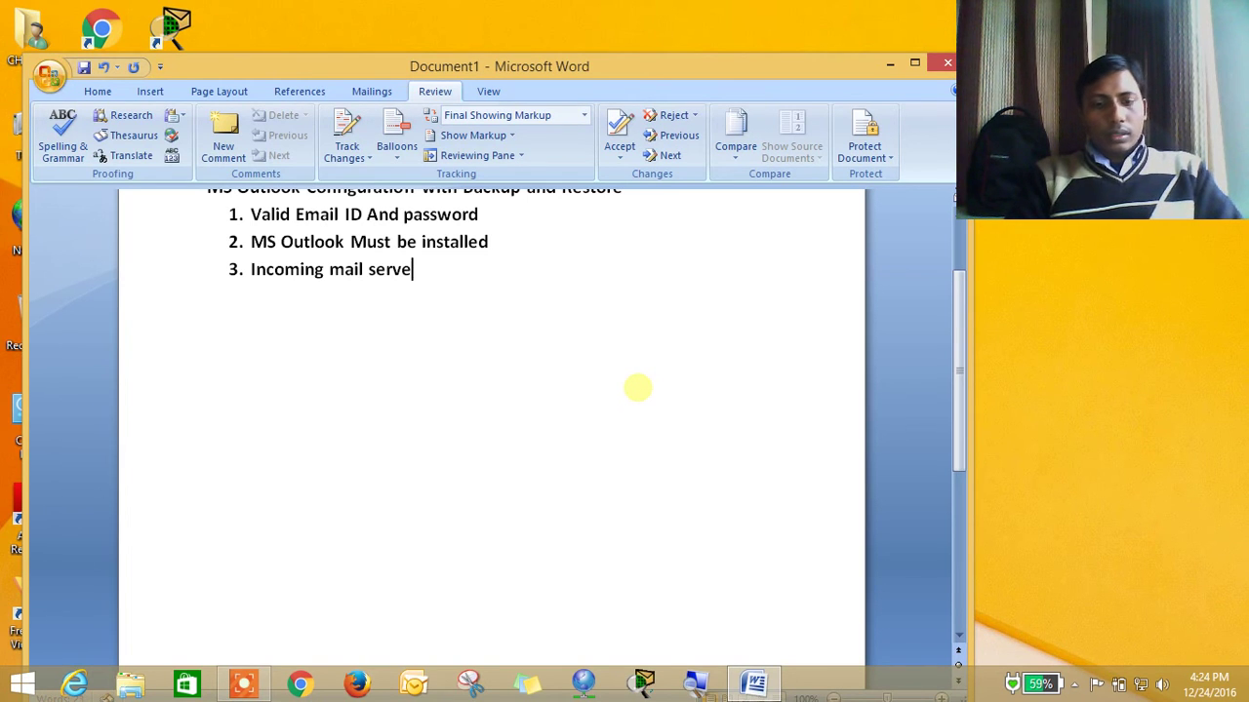
pyautogui.write('r po')
pyautogui.press('BackSpace')
pyautogui.press('BackSpace')
pyautogui.write('a')
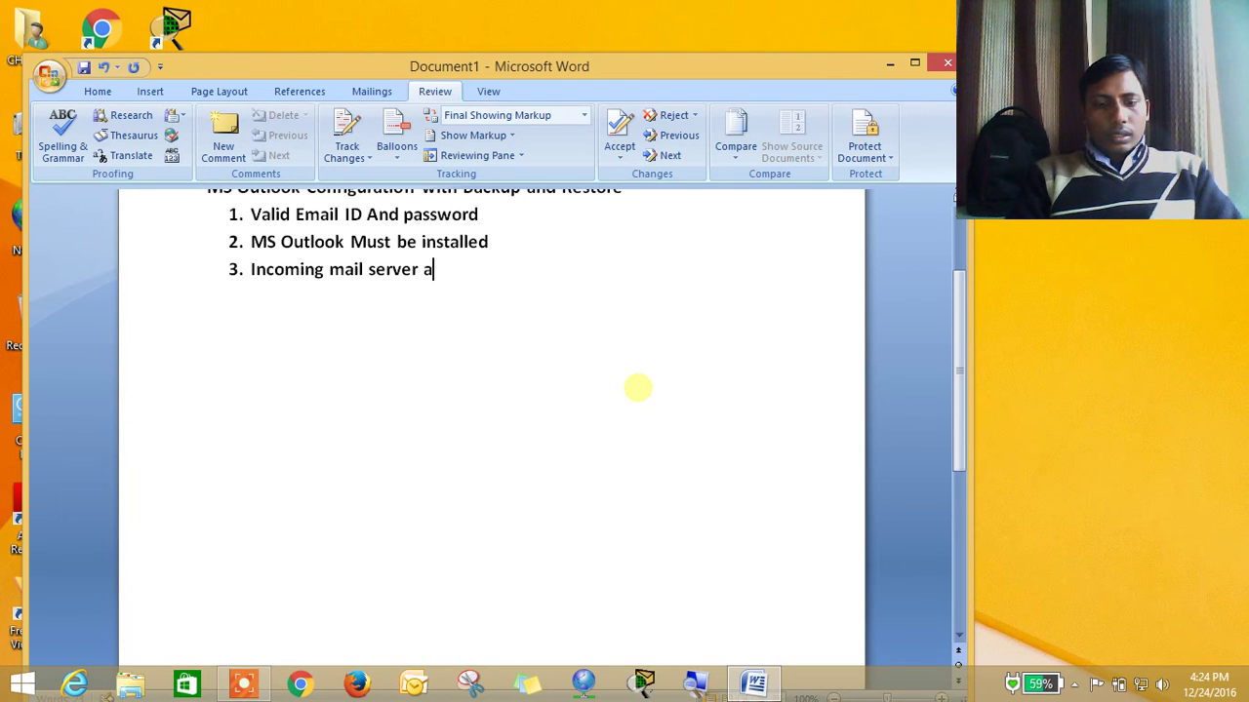
pyautogui.write('ddress')
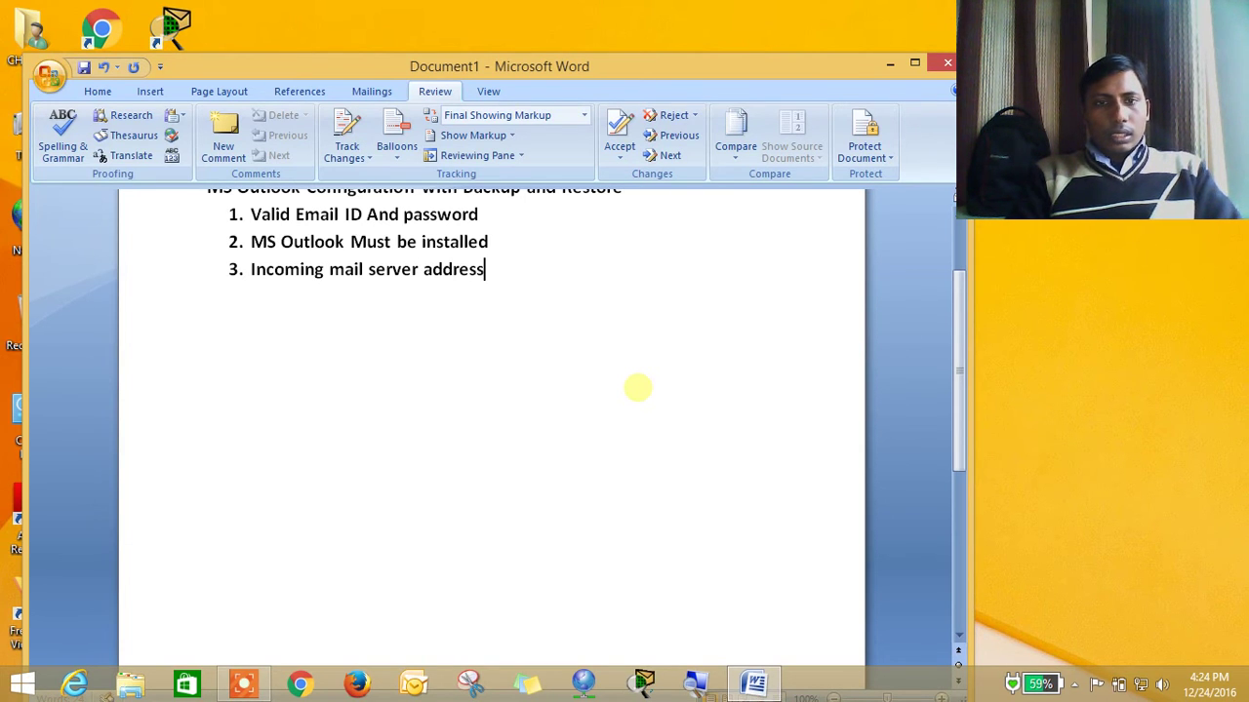
pyautogui.write(' and ')
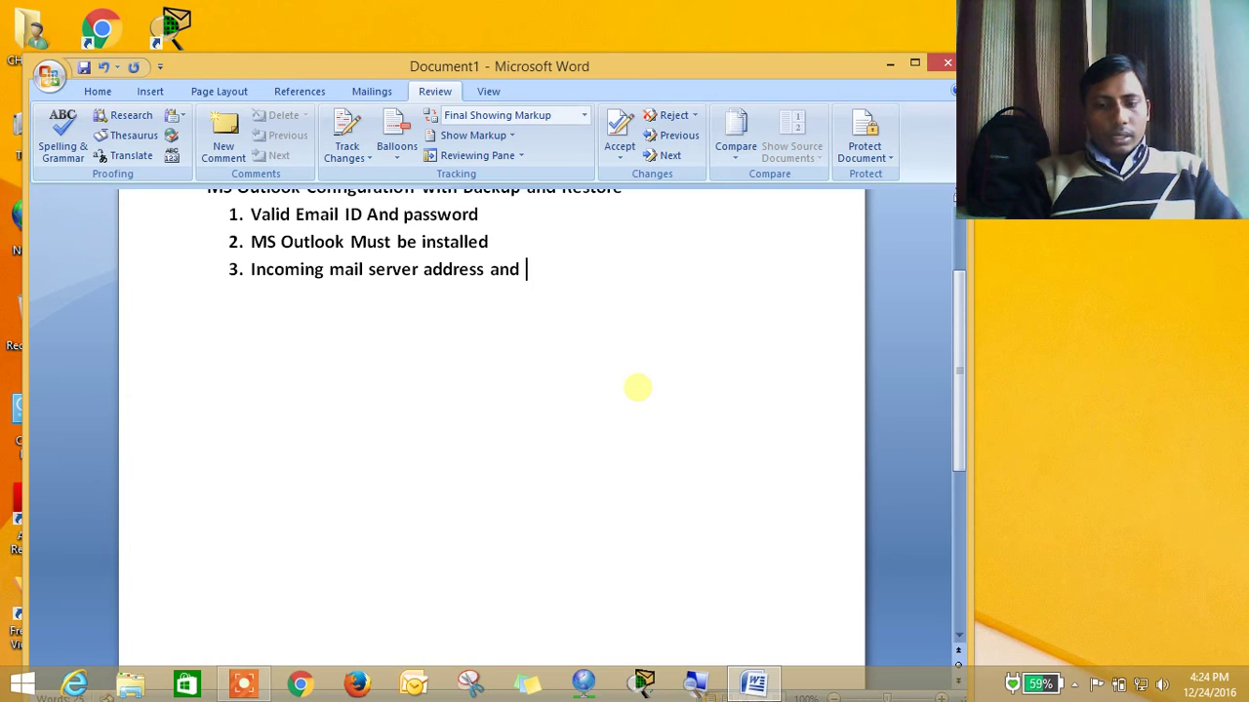
pyautogui.write('port no')
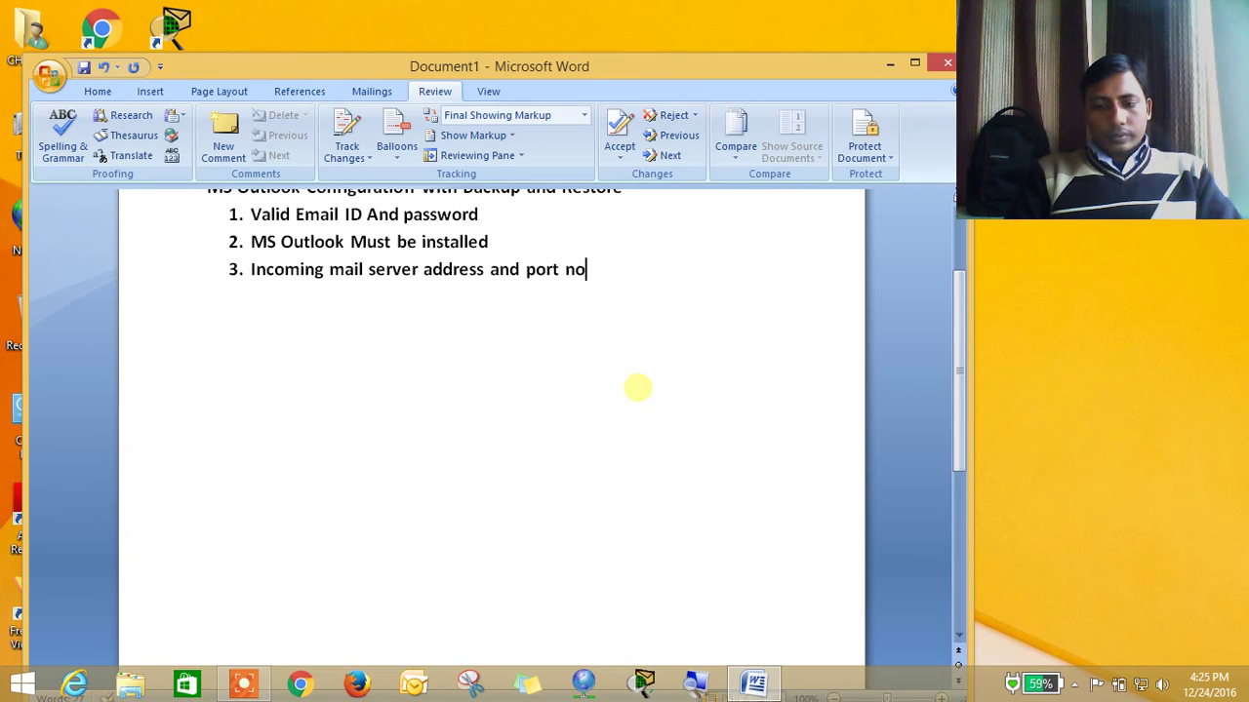
pyautogui.write('.')
pyautogui.press('Return')
pyautogui.write('Outg')
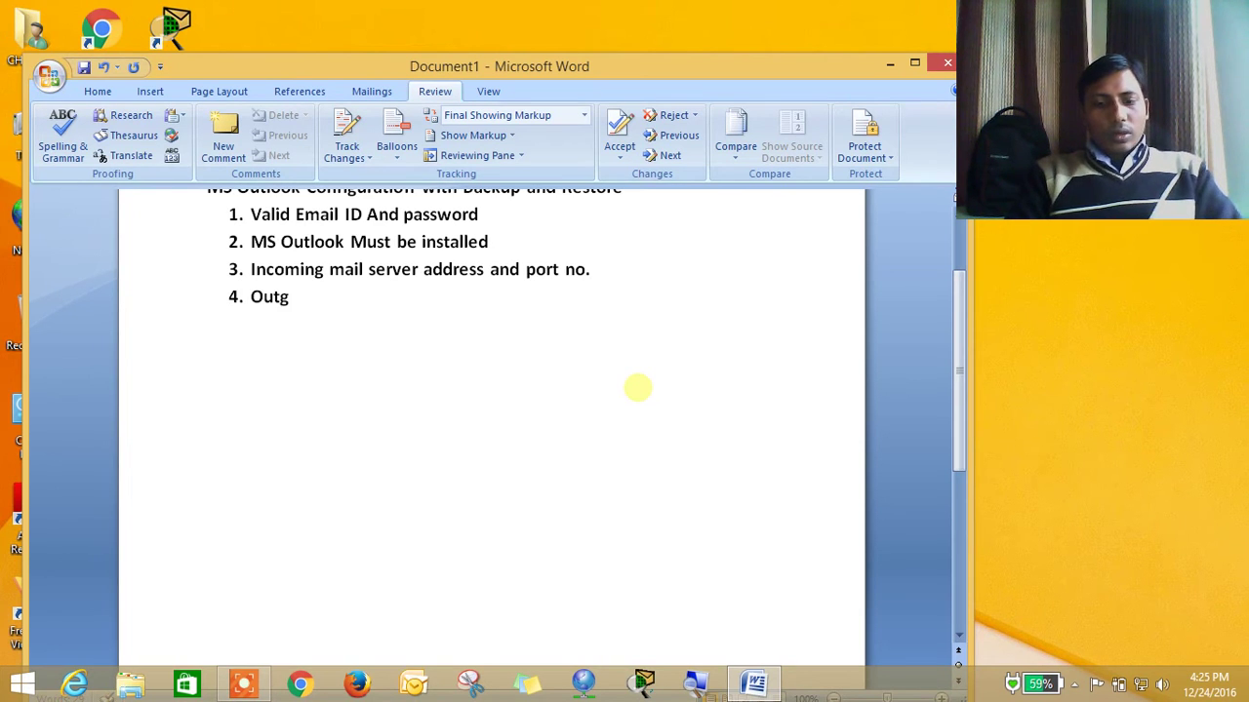
pyautogui.write('oing mail')
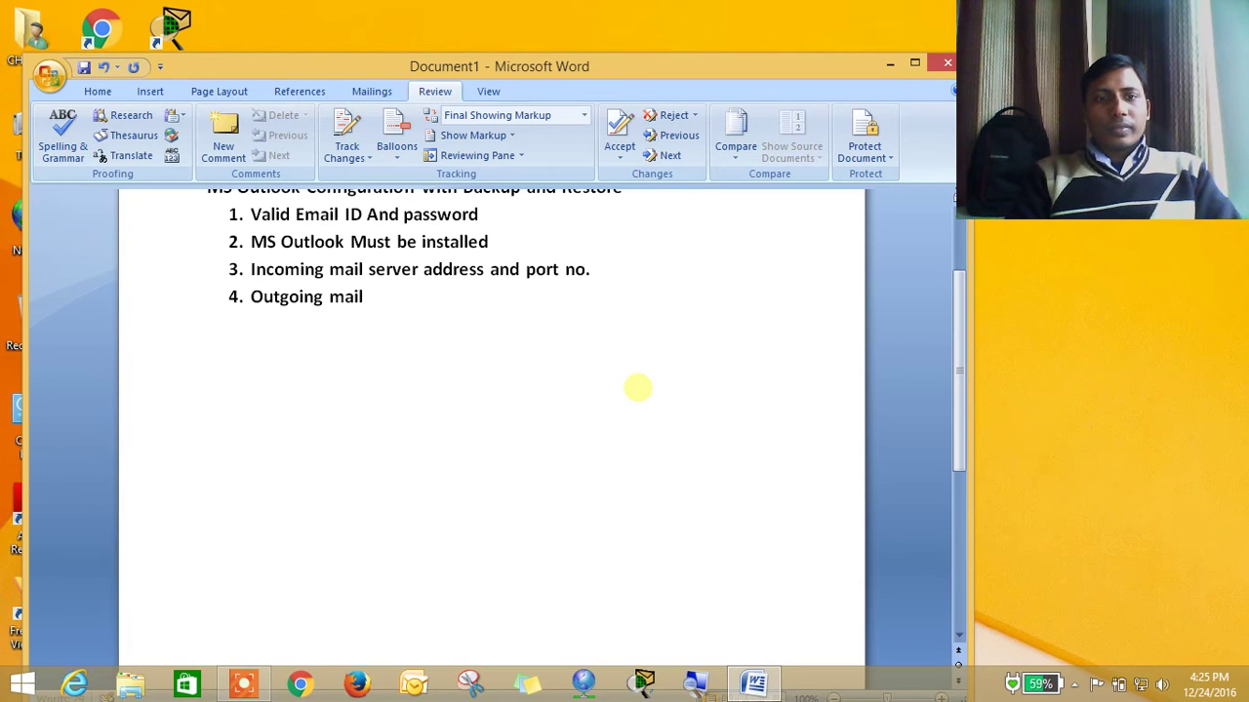
pyautogui.write(' server and port no.')
pyautogui.press('Return')
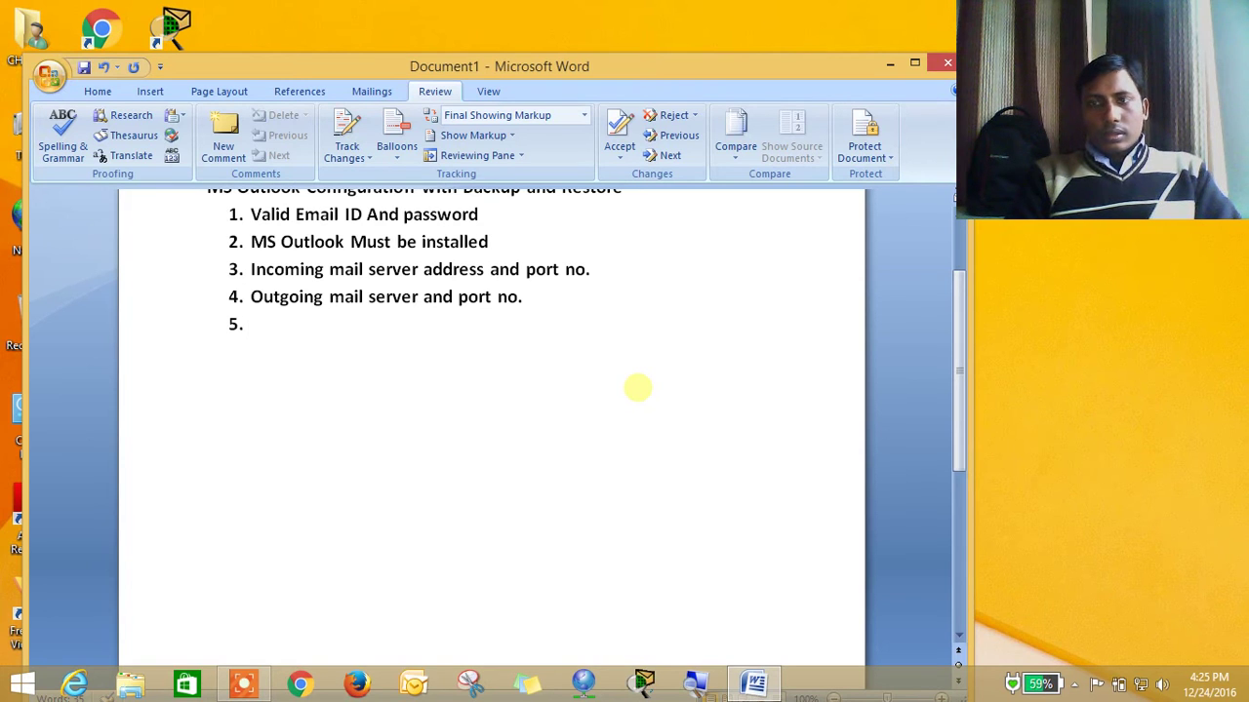
pyautogui.write('In')
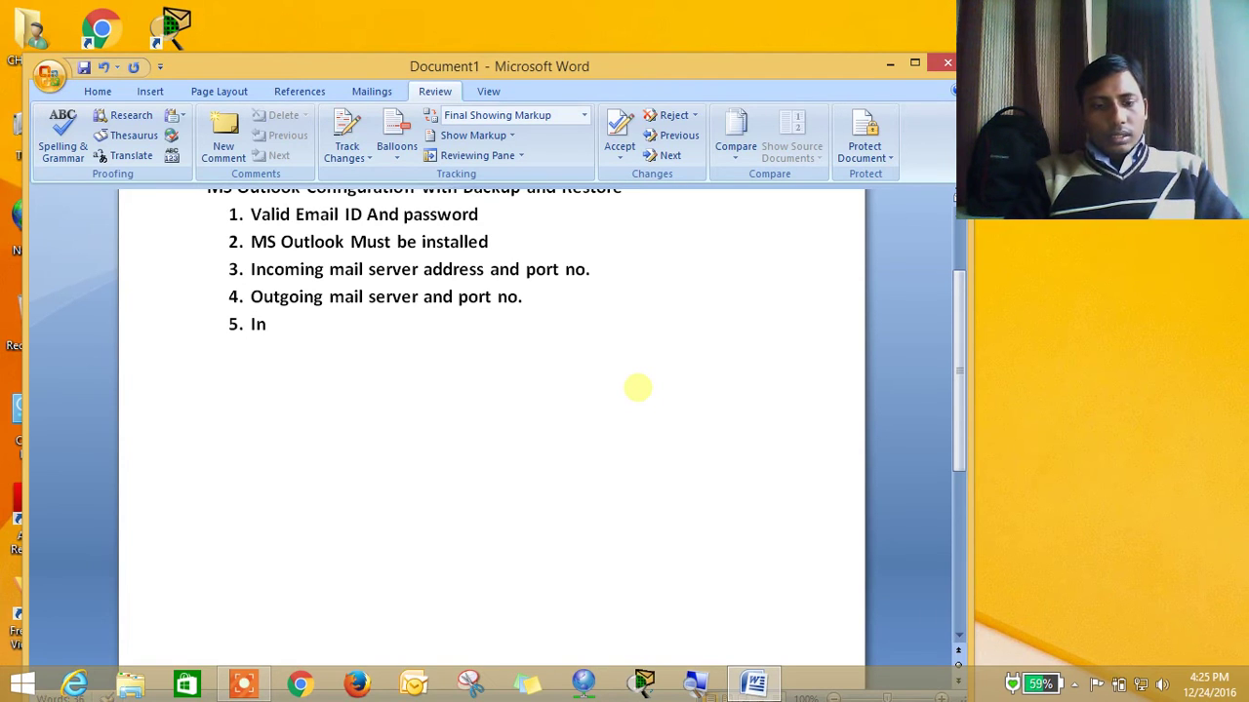
pyautogui.write('ternet conner')
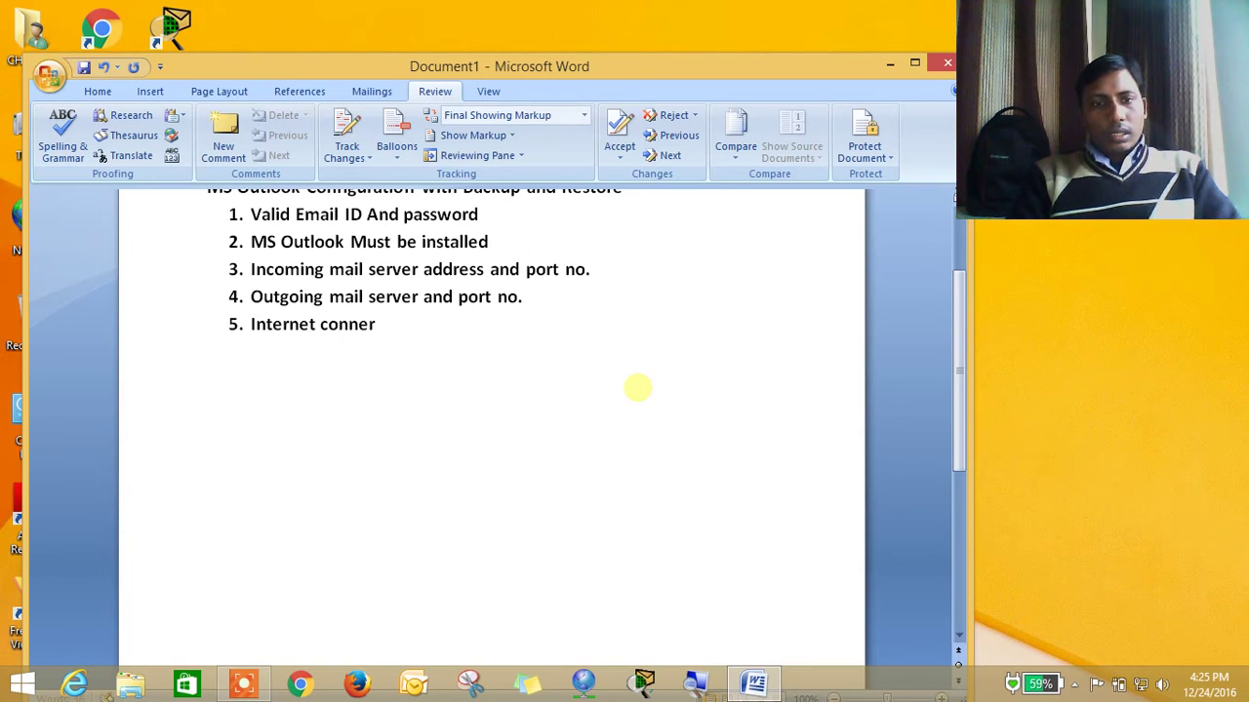
pyautogui.press('BackSpace')
pyautogui.write('cti')
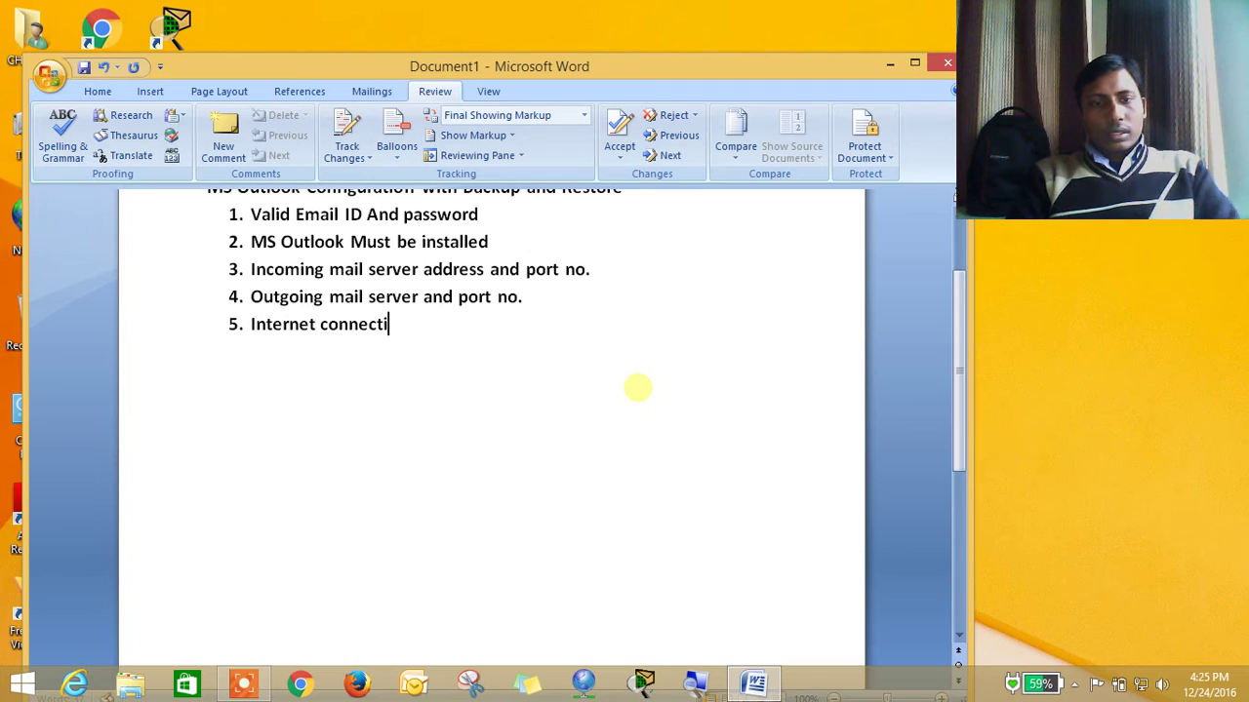
pyautogui.write('on for ')
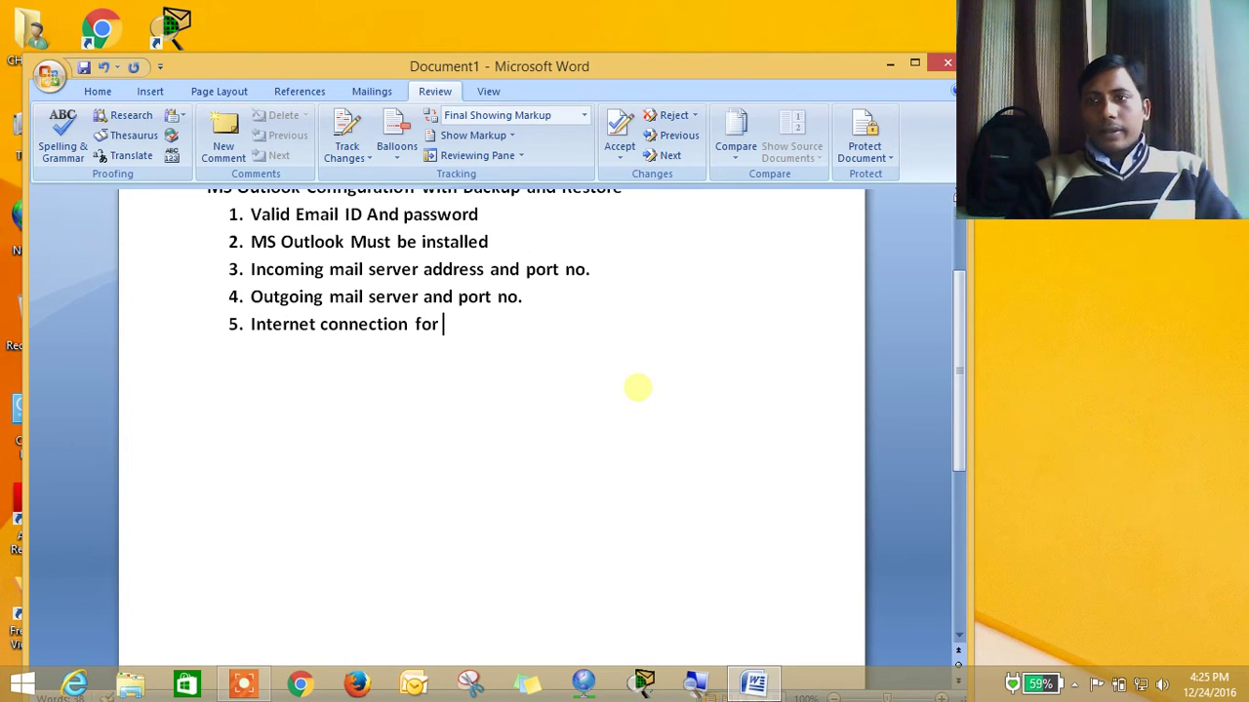
pyautogui.write('autome')
pyautogui.write('tic co')
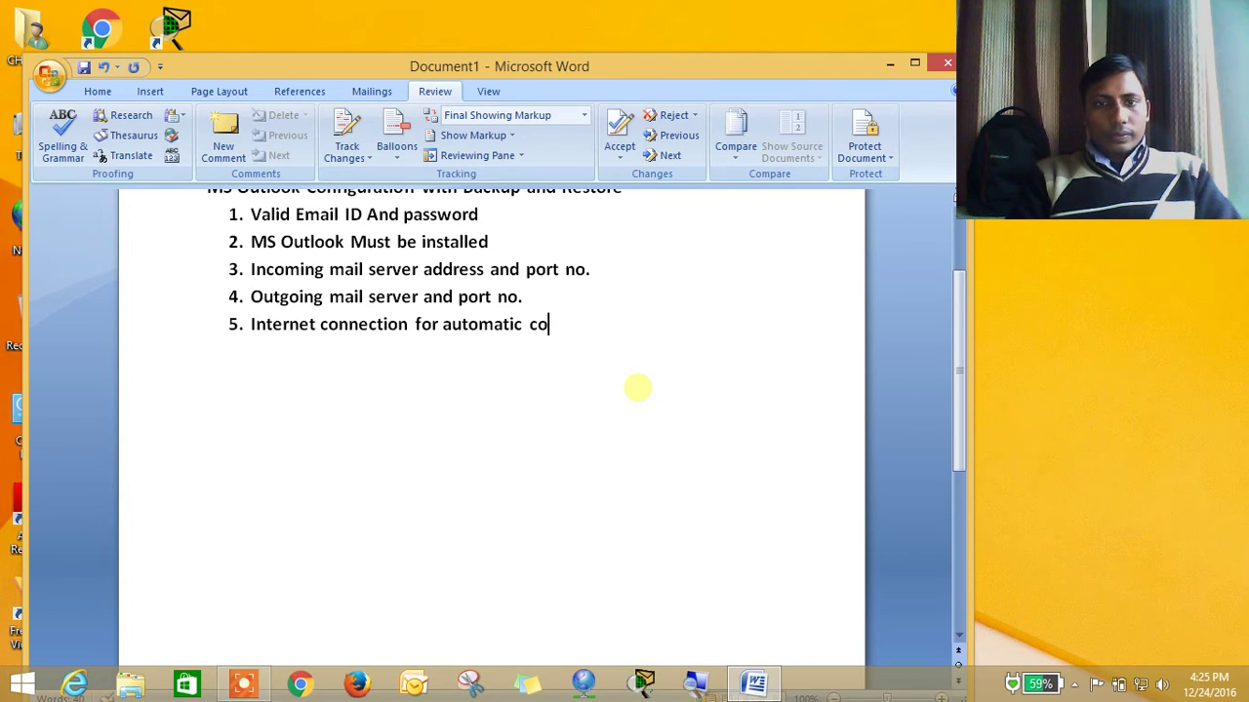
pyautogui.write('nfiguration')
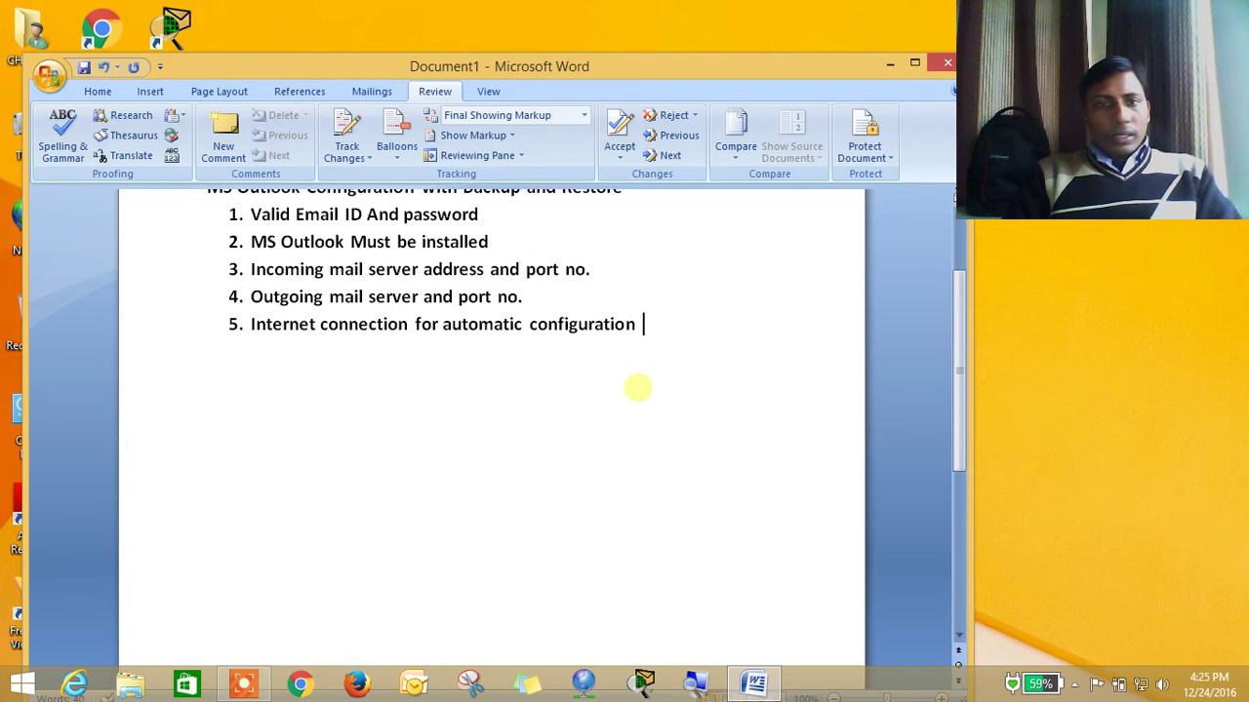
pyautogui.press('Up')
pyautogui.press('Up')
pyautogui.press('Up')
pyautogui.press('Up')
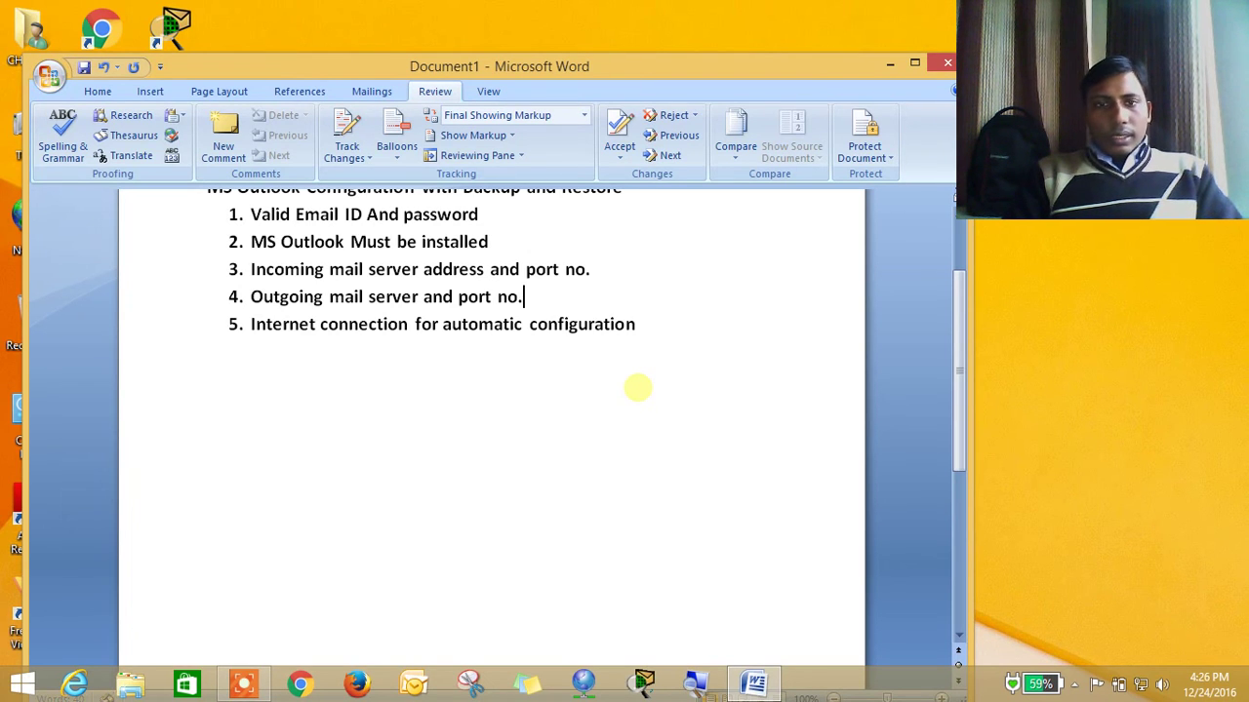
pyautogui.press('Down')
pyautogui.press('Down')
pyautogui.press('Down')
pyautogui.press('Down')
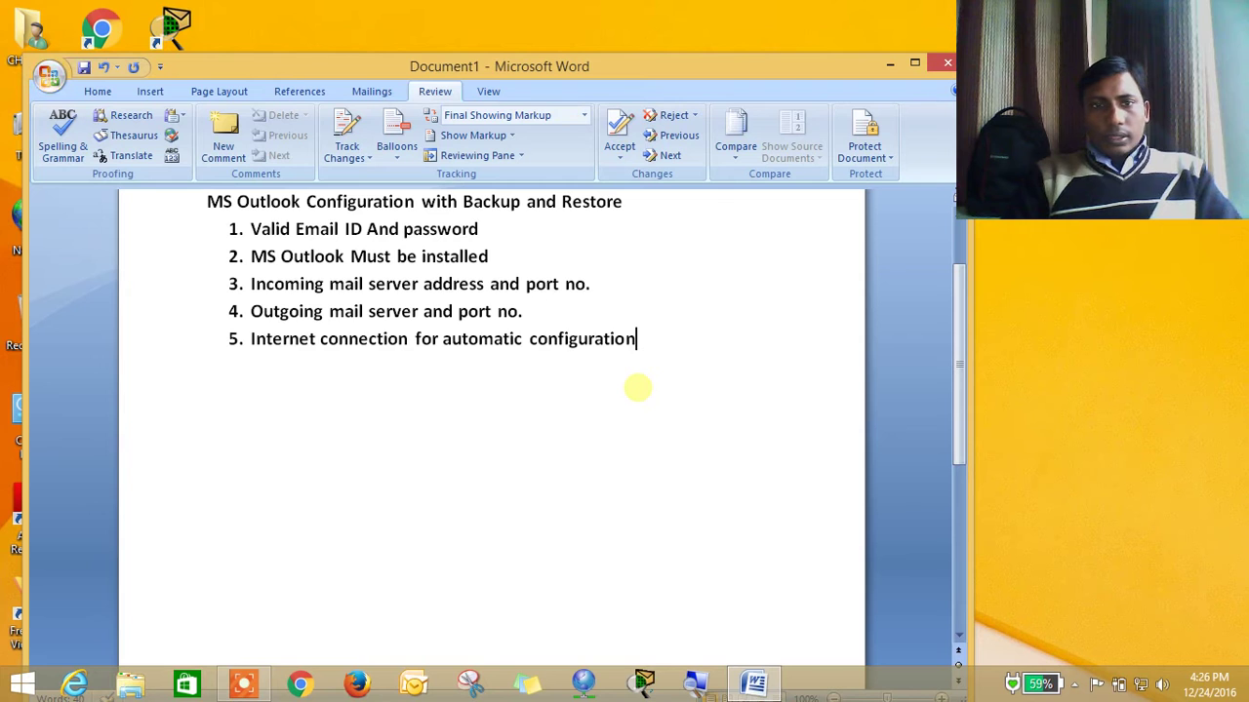
# Minimize Word, start Outlook briefly, reposition its window, then close it
pyautogui.click(892, 65)
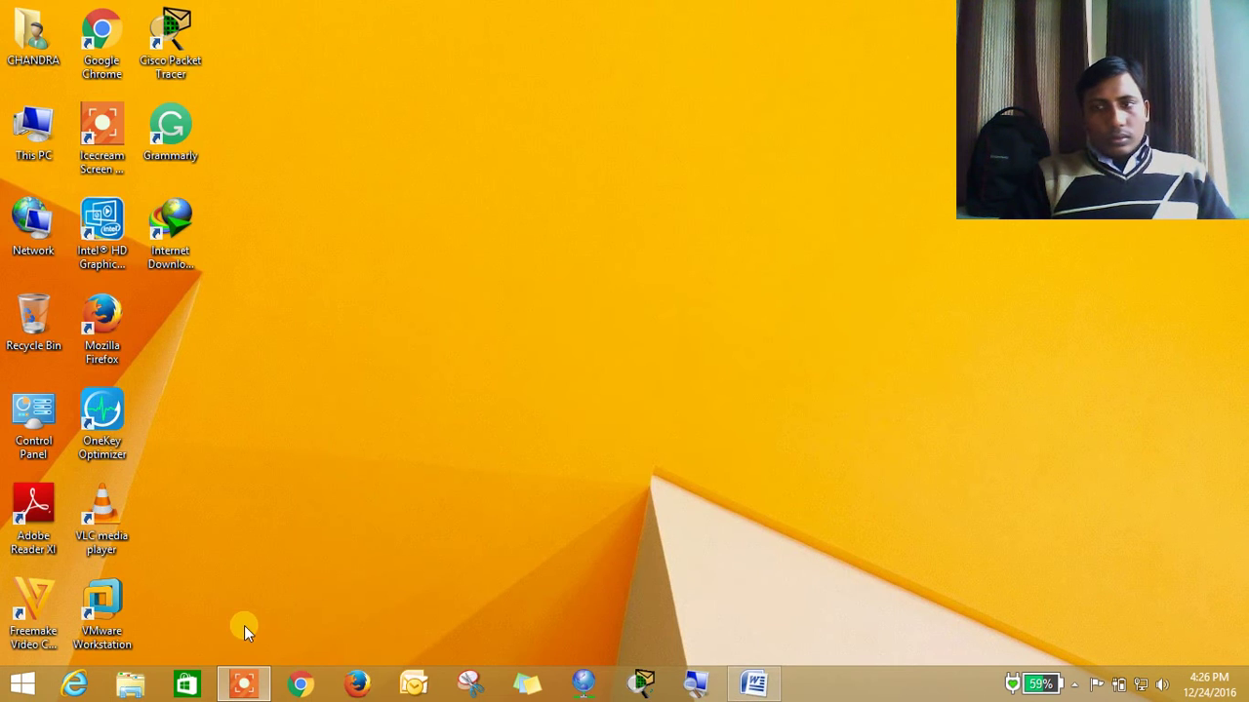
pyautogui.click(759, 686)
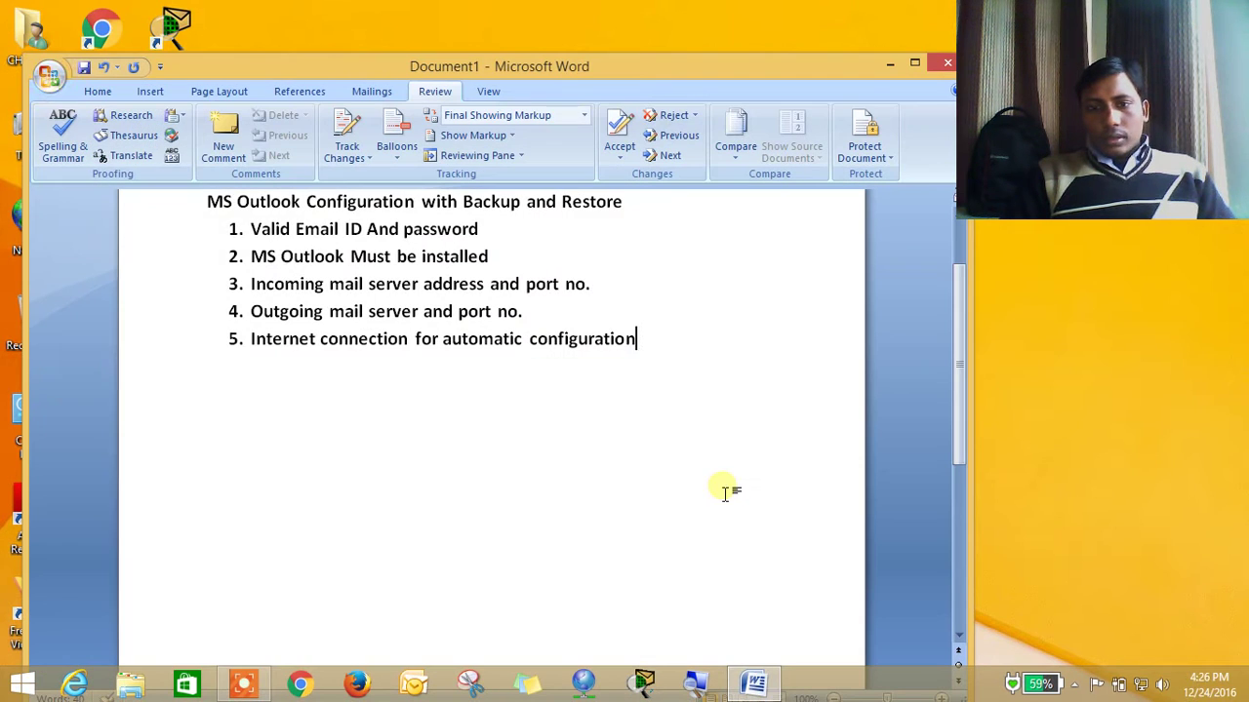
pyautogui.click(890, 68)
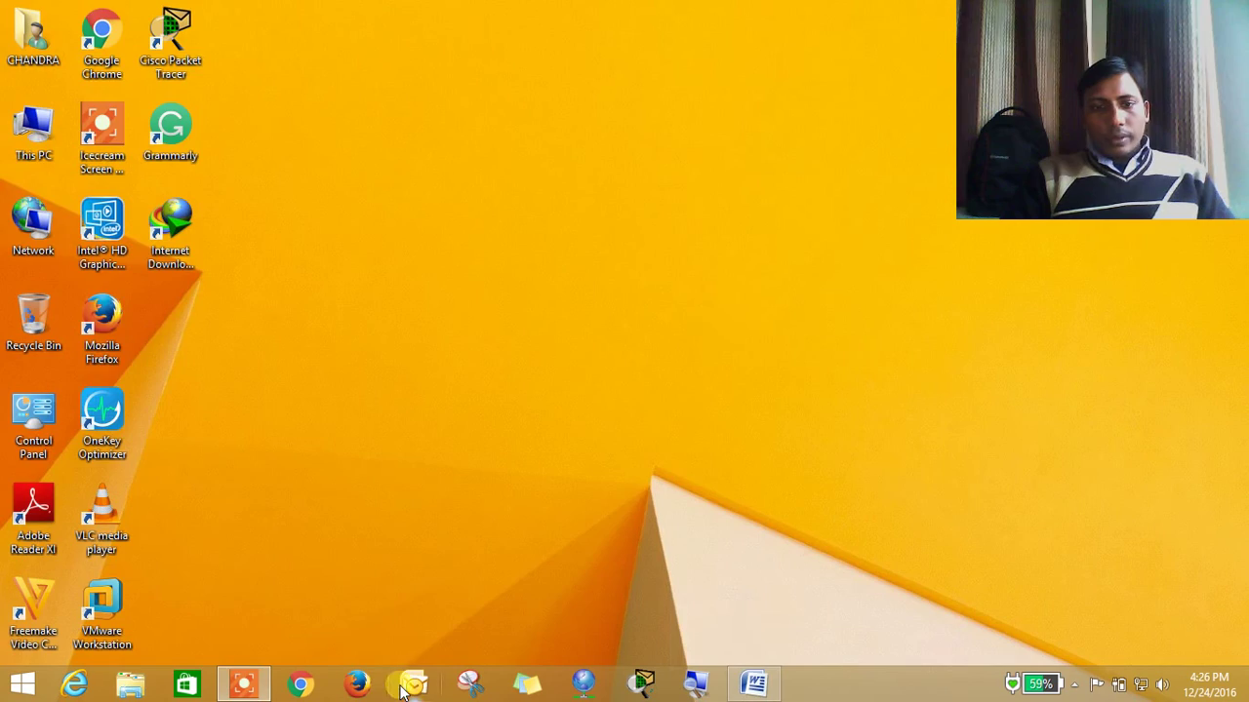
pyautogui.click(412, 682)
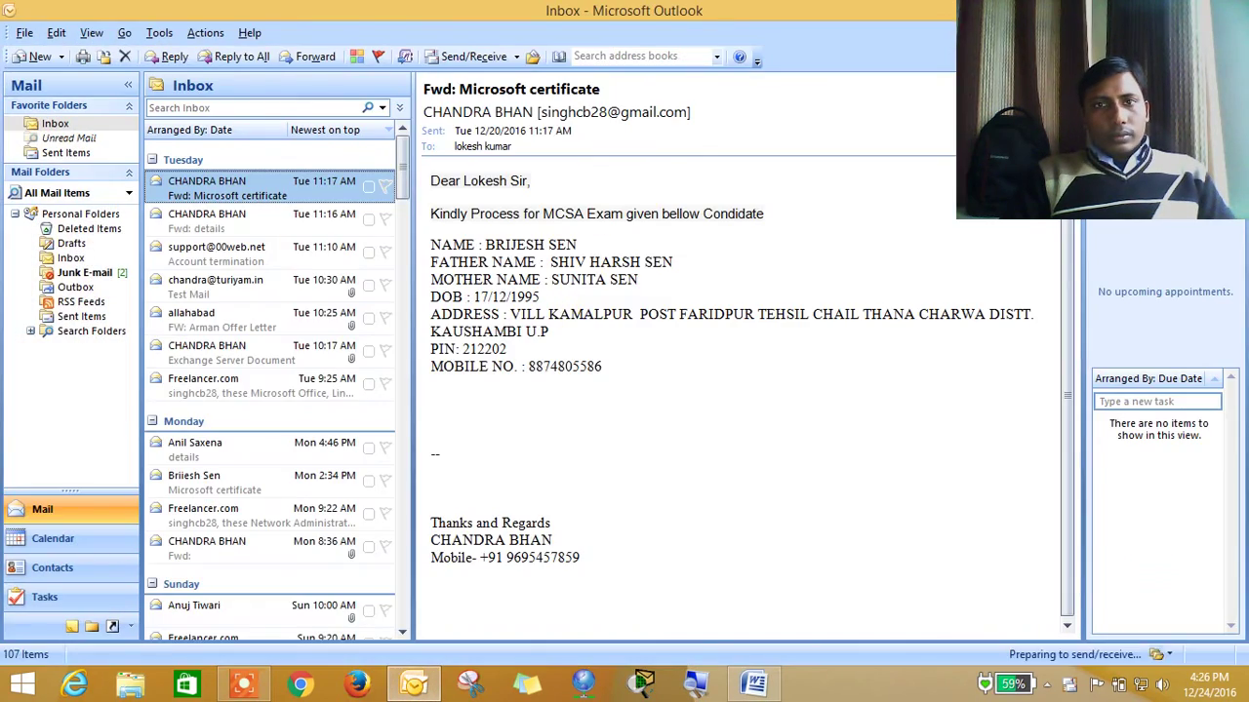
pyautogui.doubleClick(581, 10)
pyautogui.moveTo(680, 115); pyautogui.dragTo(541, 110)
pyautogui.click(829, 110)
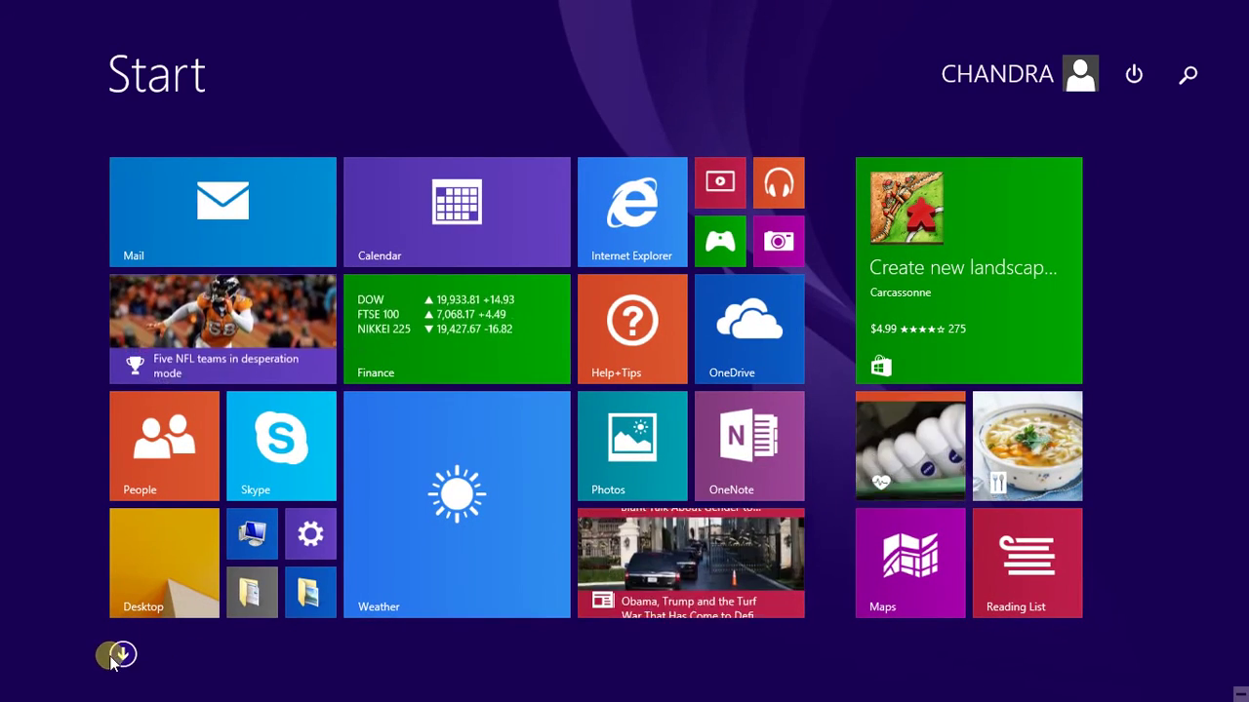
# Search the Start screen apps for 'outlook', then return to the desktop
pyautogui.click(122, 656)
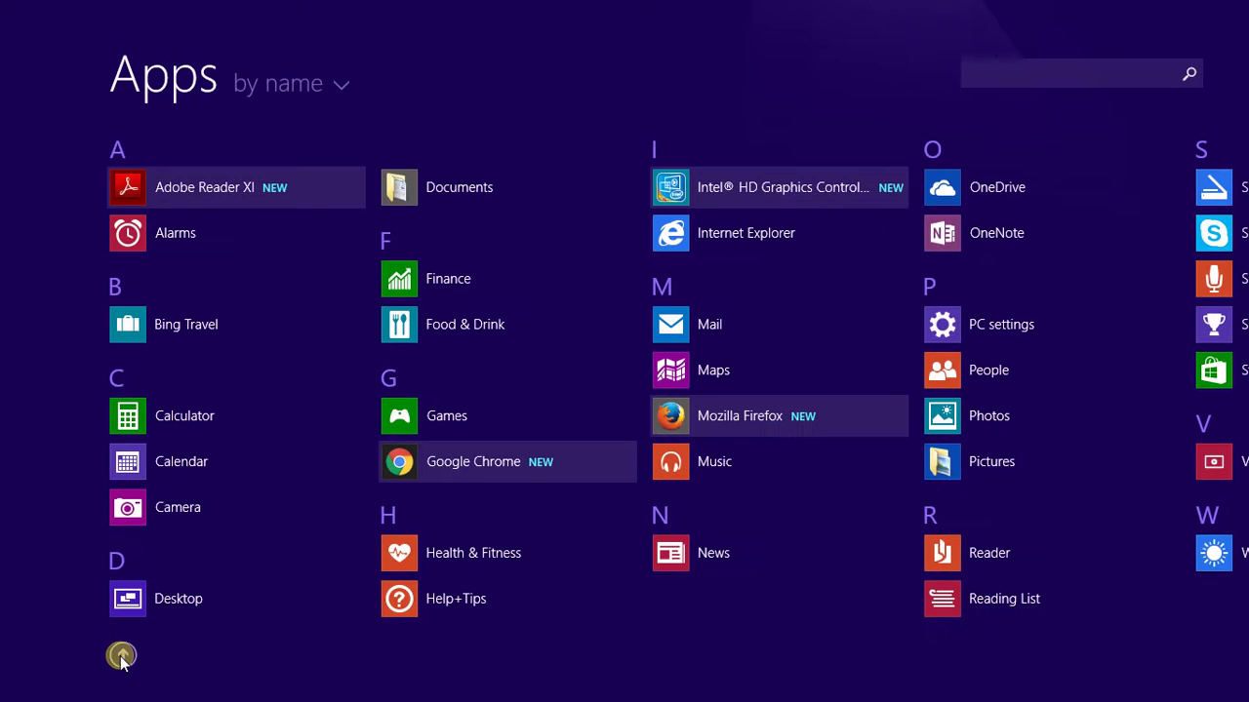
pyautogui.scroll(-3, 1239, 192)
pyautogui.scroll(-10, 1239, 191)
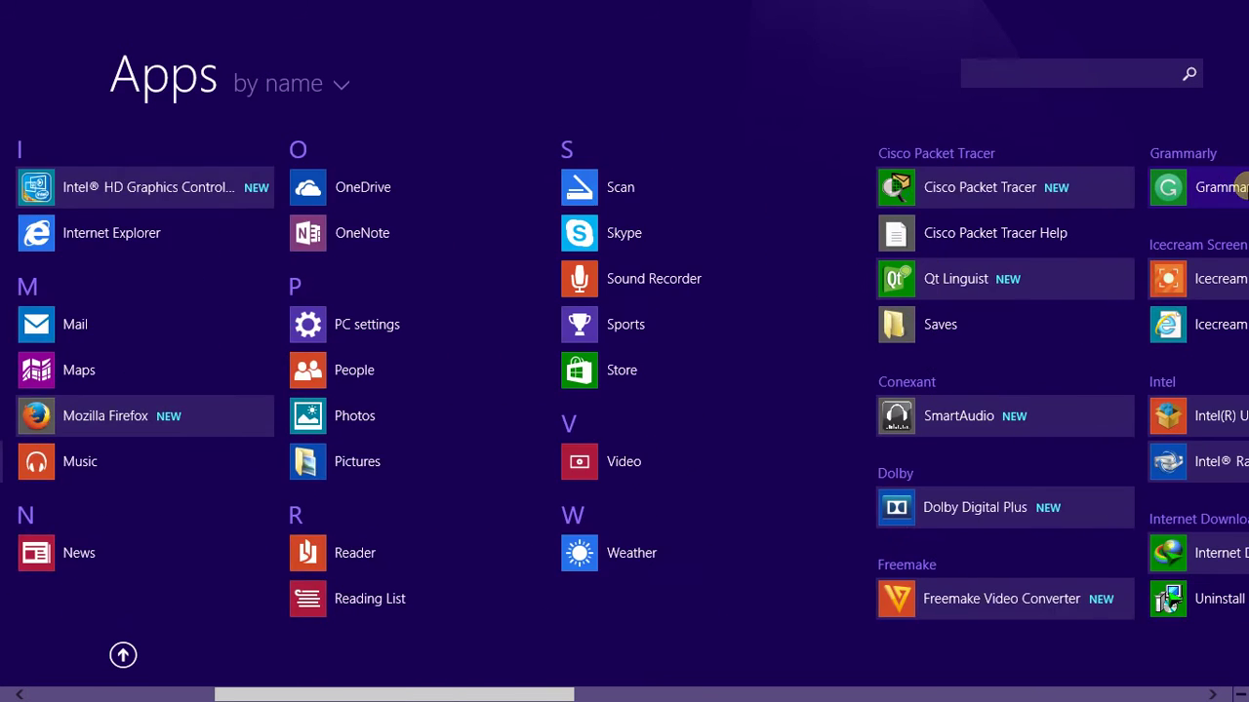
pyautogui.scroll(-1, 1241, 110)
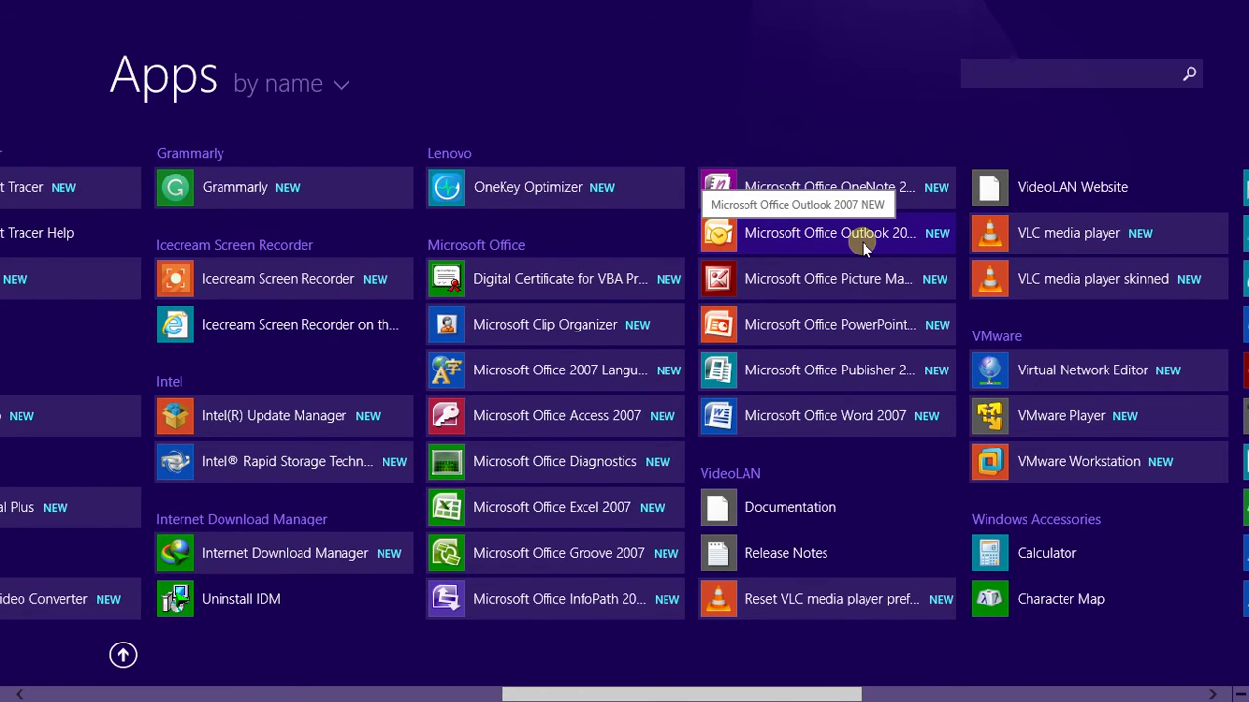
pyautogui.click(1069, 78)
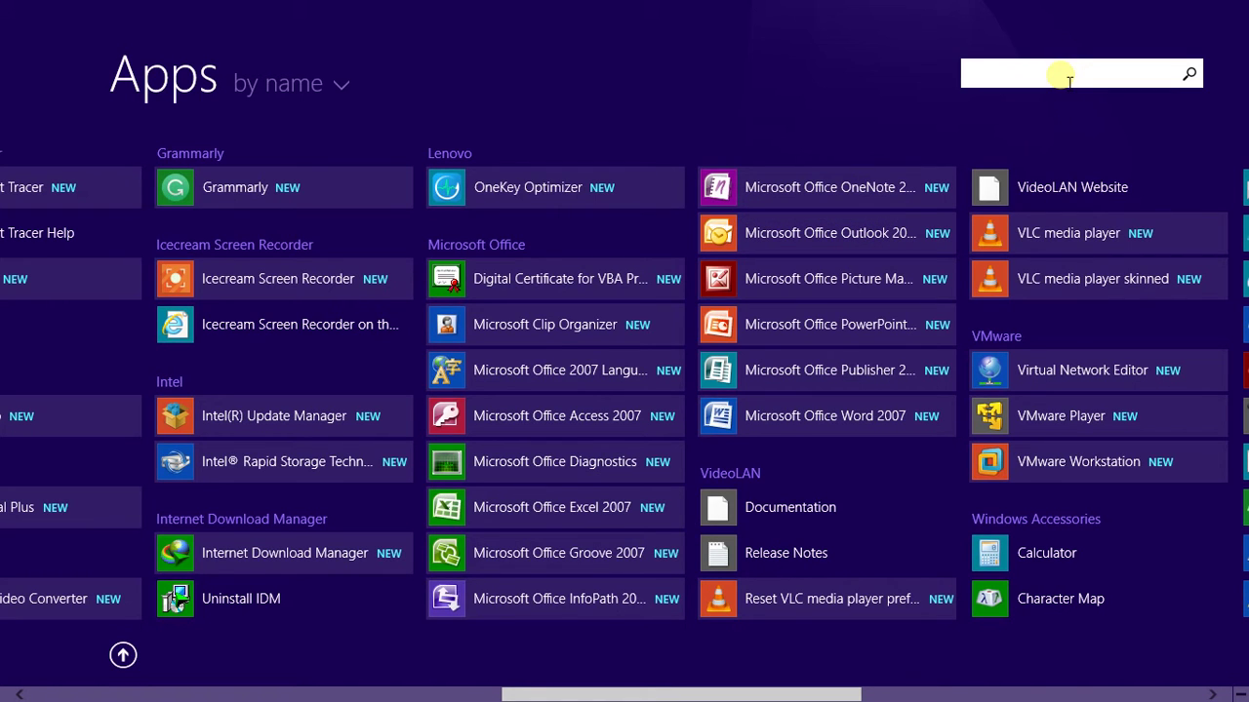
pyautogui.write('outloo')
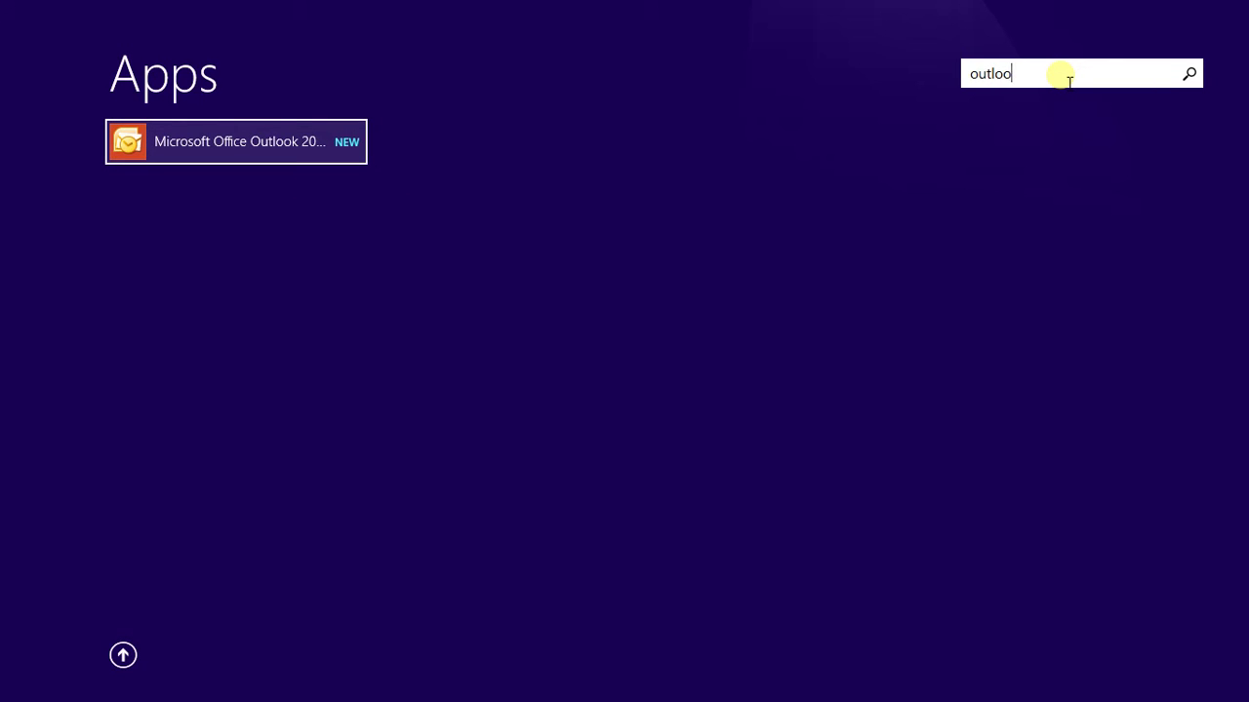
pyautogui.write('k')
pyautogui.press('Escape')
pyautogui.press('Escape')
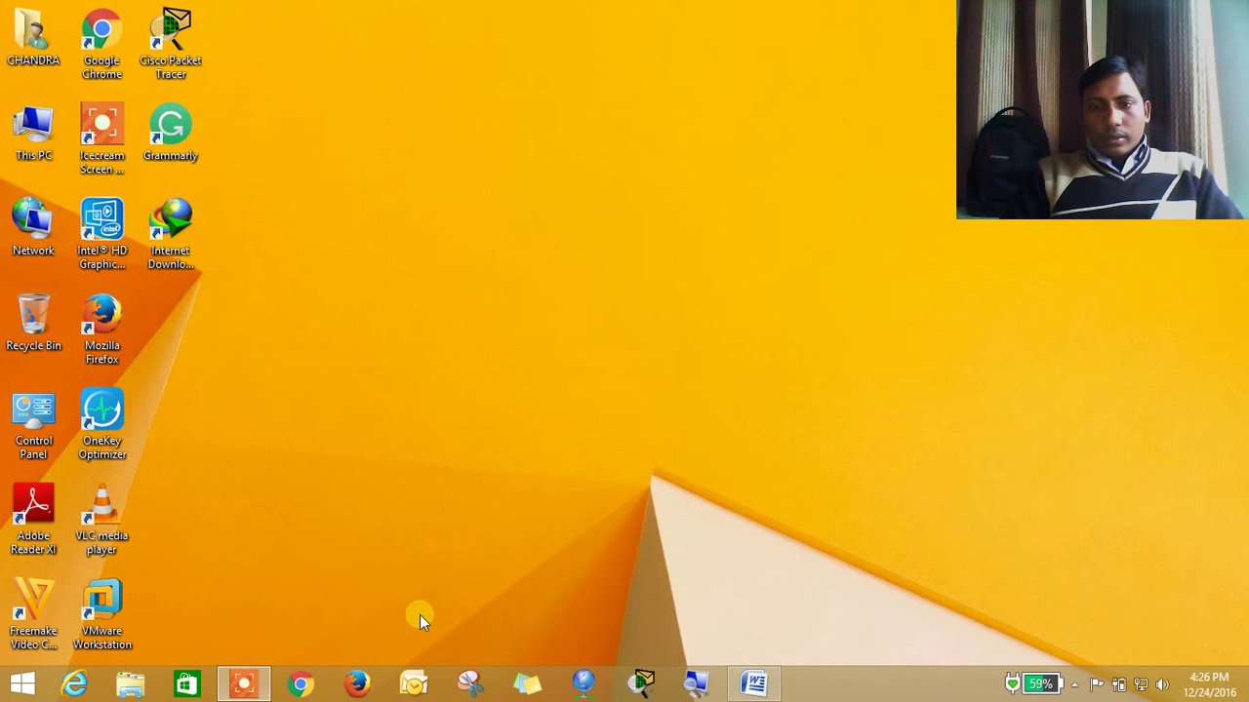
# Launch Outlook 2007 maximised, checking the Tools menu, with the Inbox displayed
pyautogui.click(414, 685)
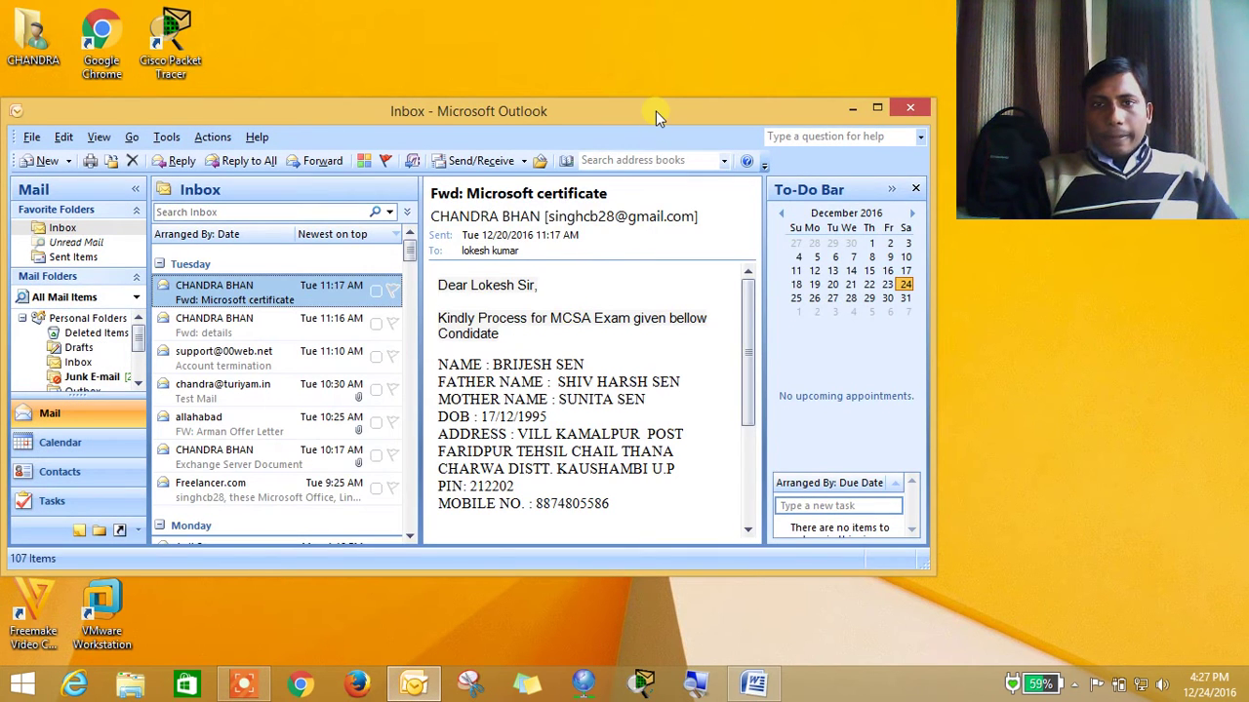
pyautogui.doubleClick(656, 110)
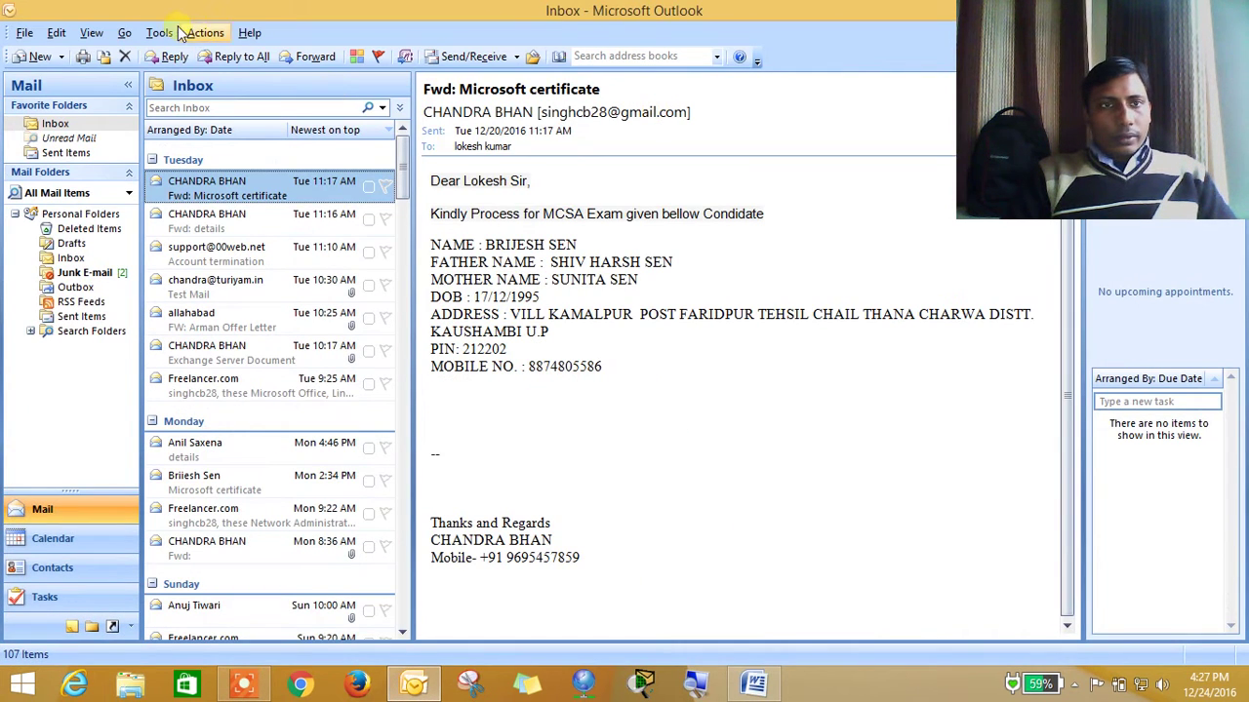
pyautogui.click(161, 33)
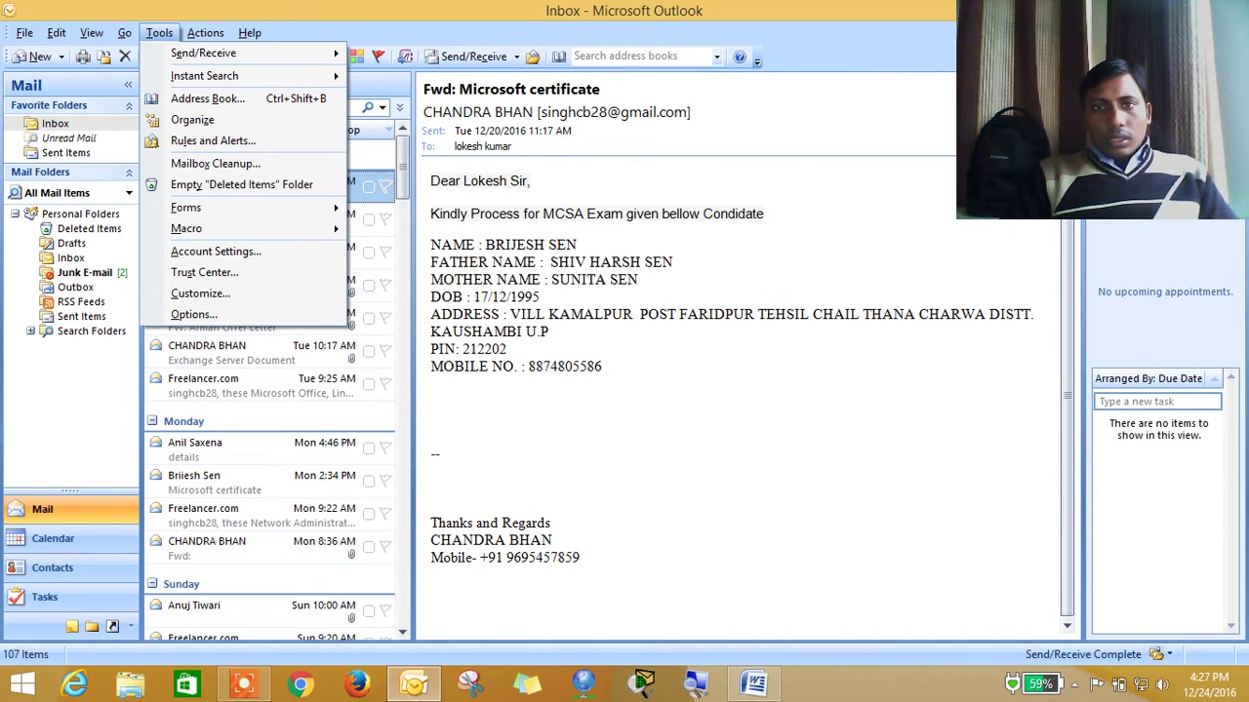
pyautogui.doubleClick(741, 10)
pyautogui.moveTo(652, 110); pyautogui.dragTo(680, 71)
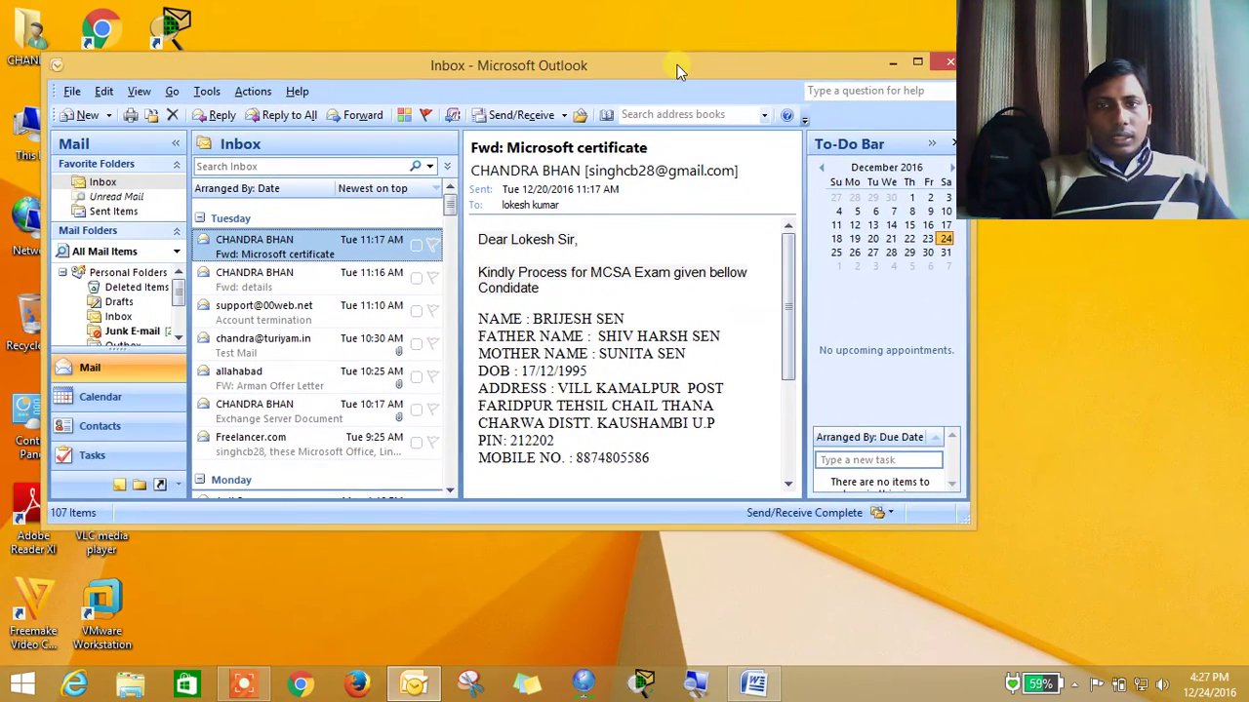
pyautogui.doubleClick(680, 71)
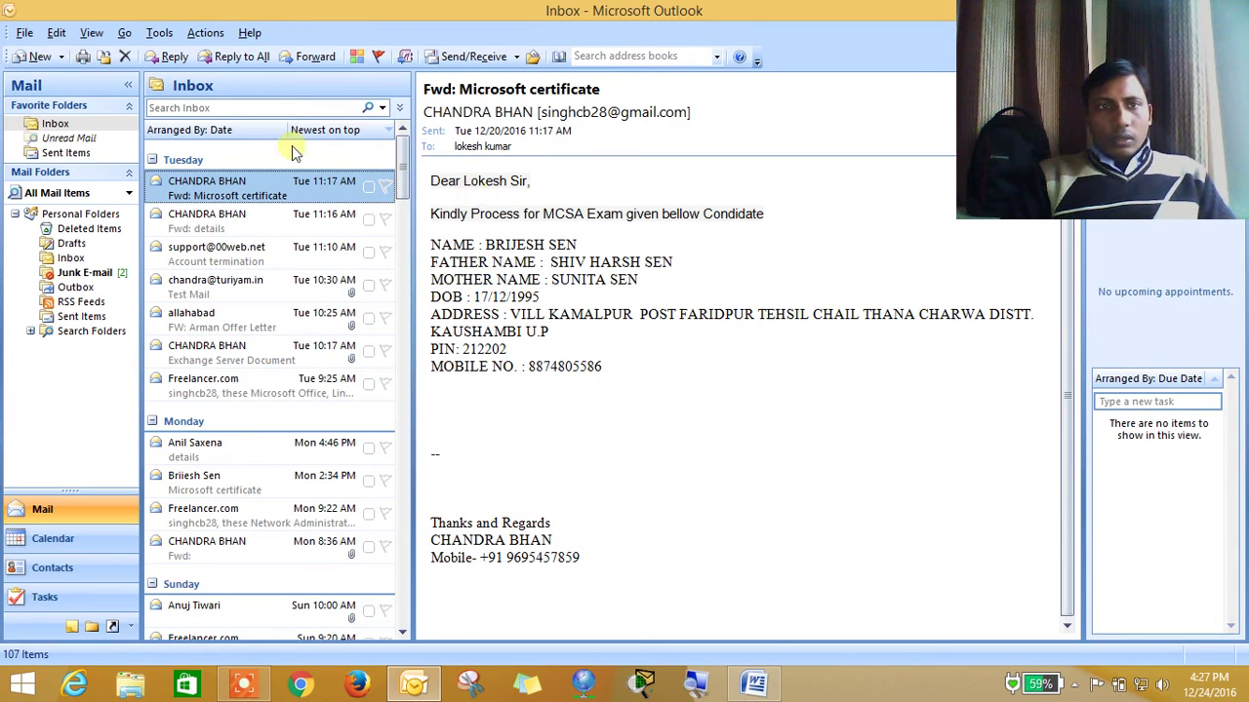
pyautogui.click(24, 34)
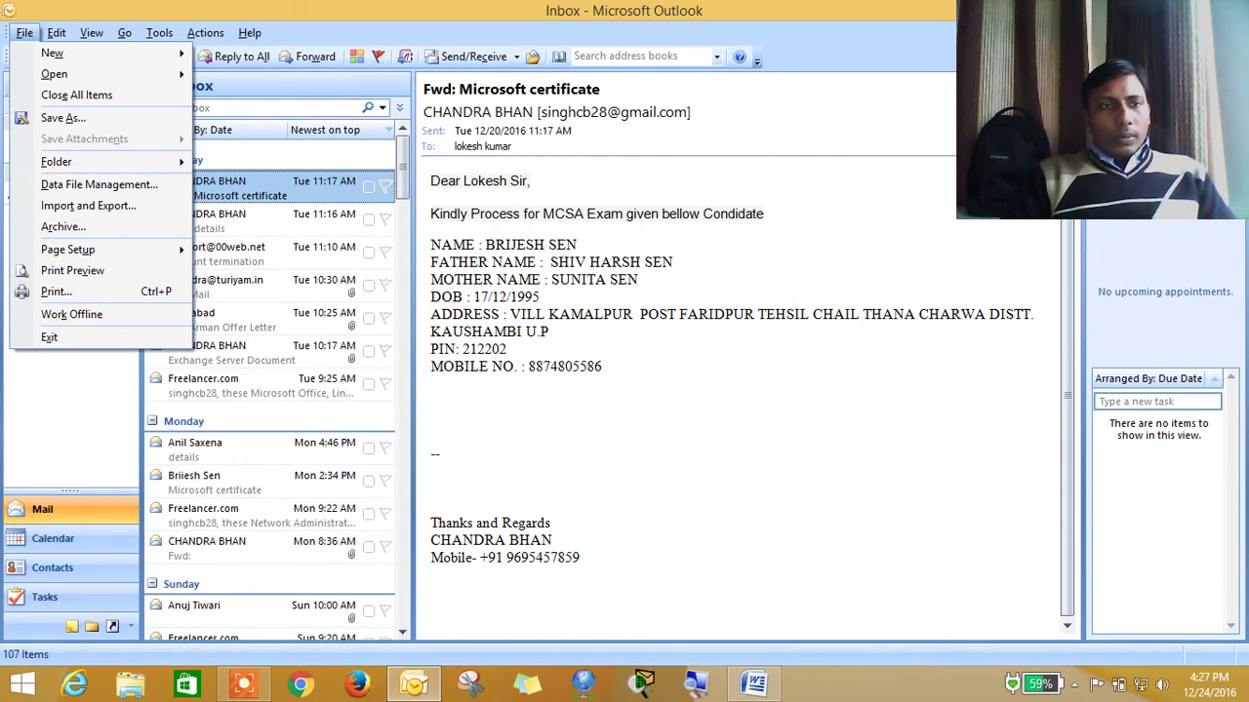
# In Import and Export, choose Export to a file with Personal Folder File (.pst) as the type
pyautogui.click(24, 35)
pyautogui.click(23, 35)
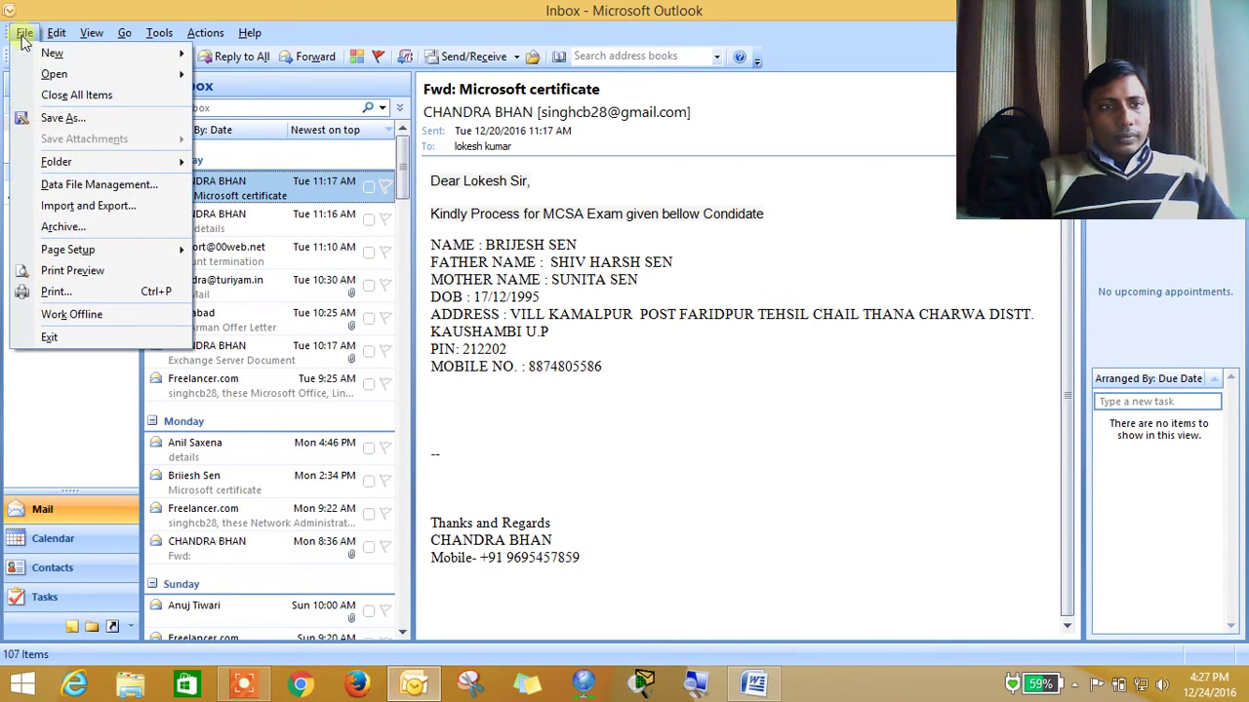
pyautogui.click(55, 206)
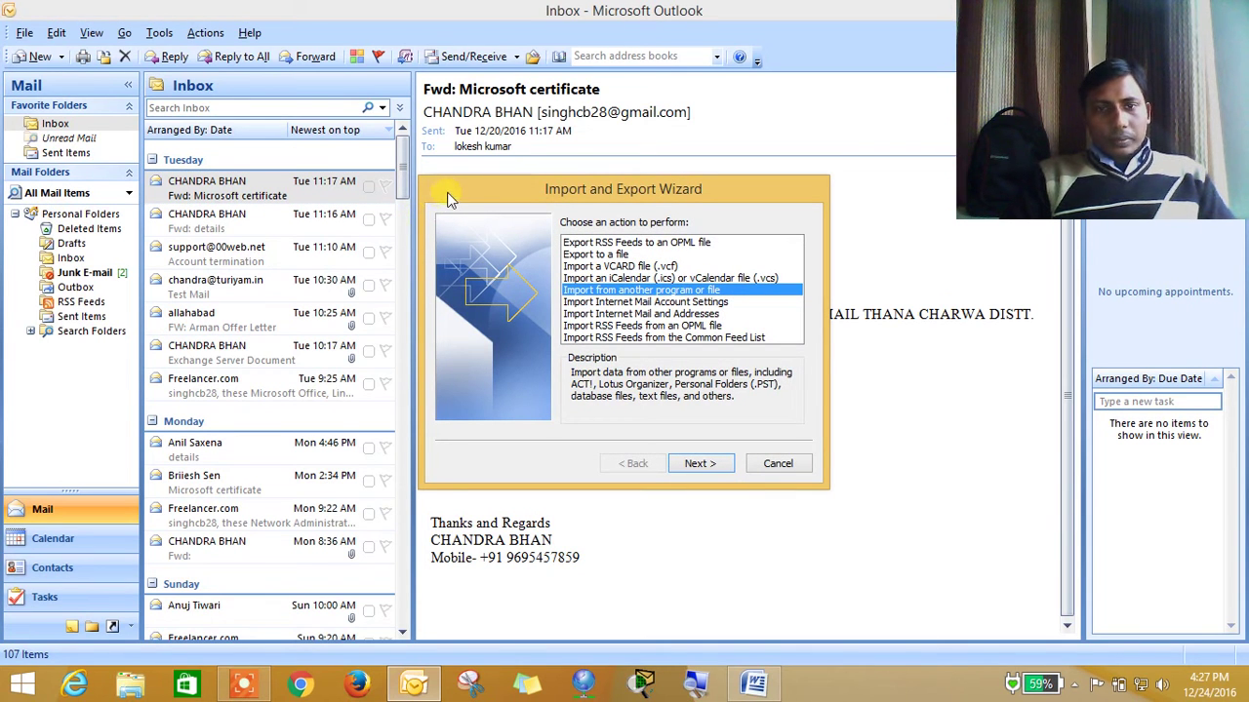
pyautogui.moveTo(451, 195); pyautogui.dragTo(438, 126)
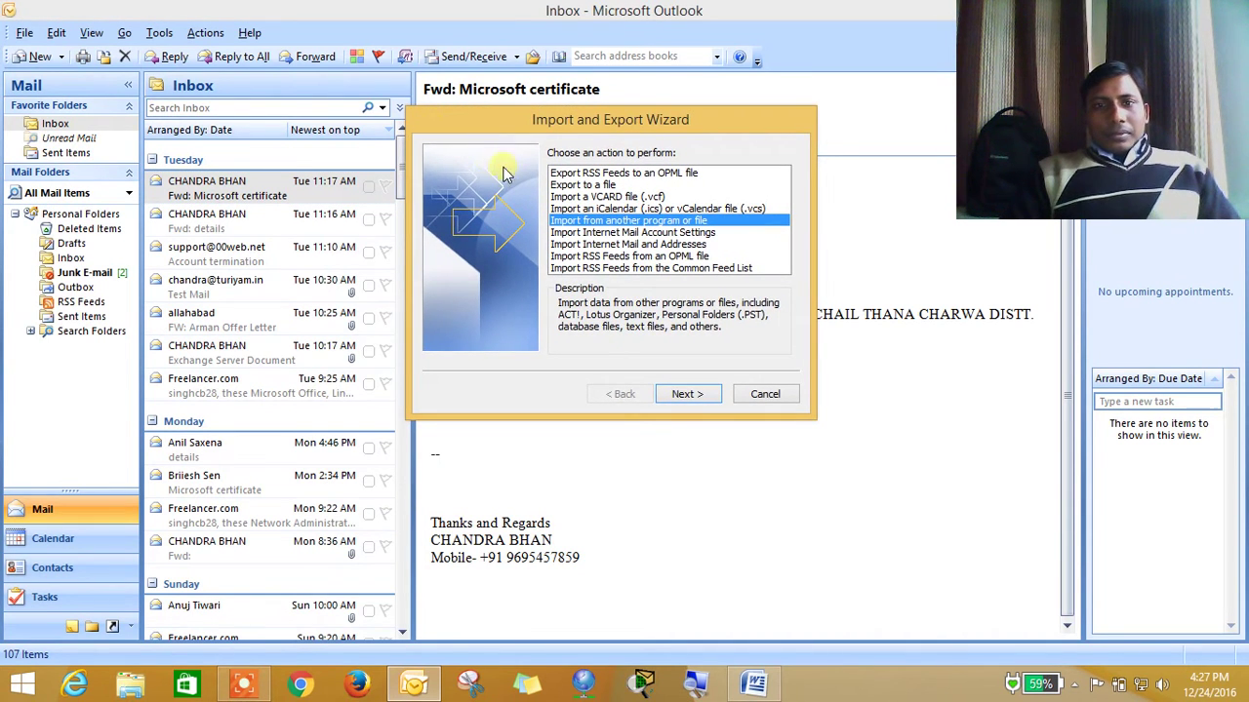
pyautogui.click(564, 185)
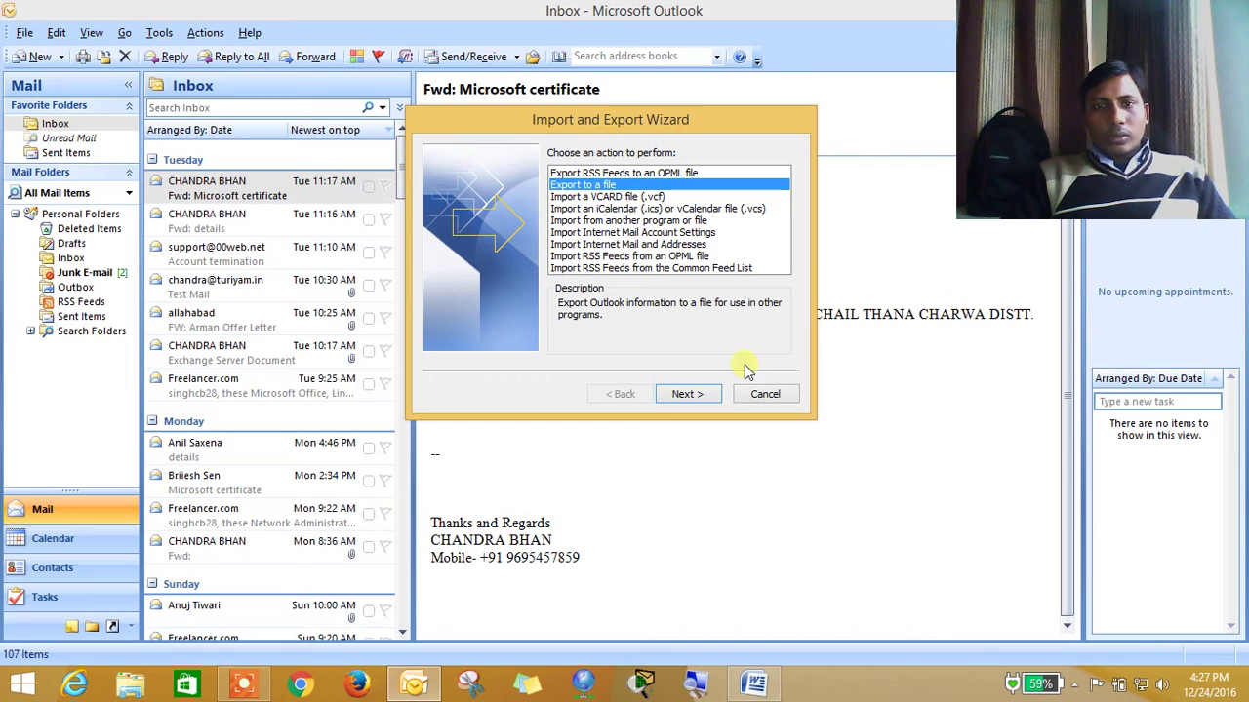
pyautogui.click(718, 397)
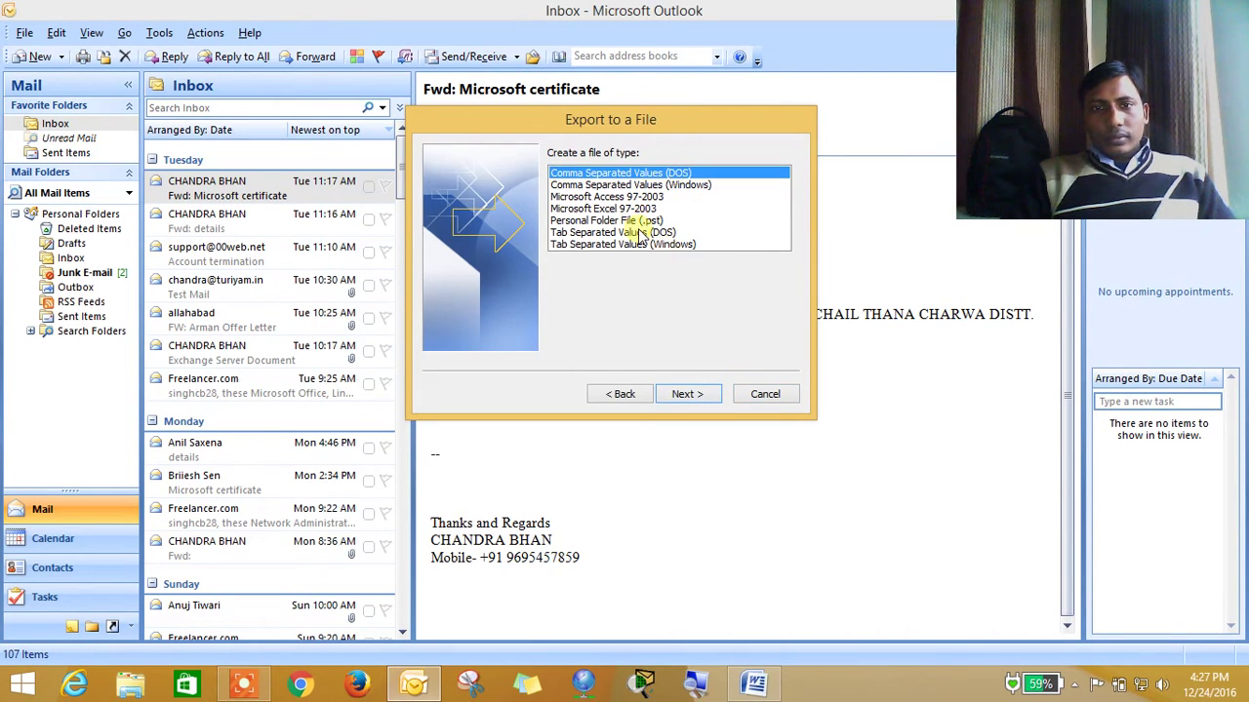
pyautogui.click(640, 234)
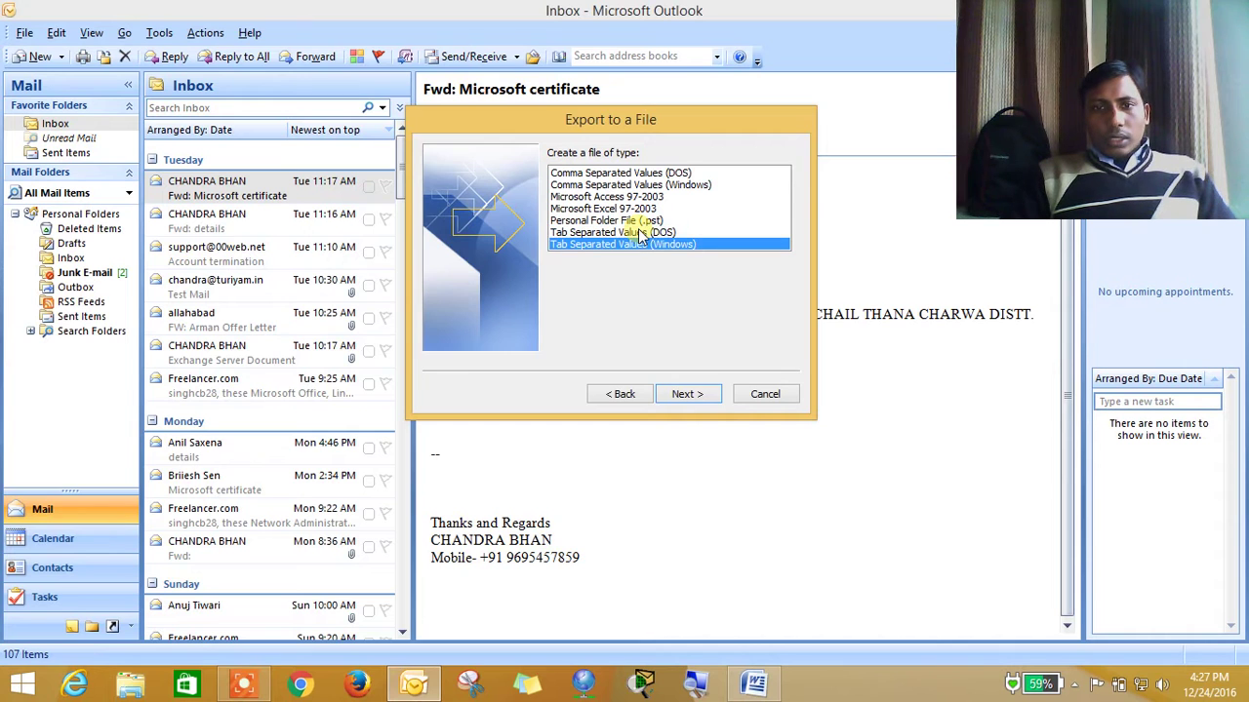
pyautogui.press('Up')
pyautogui.press('Up')
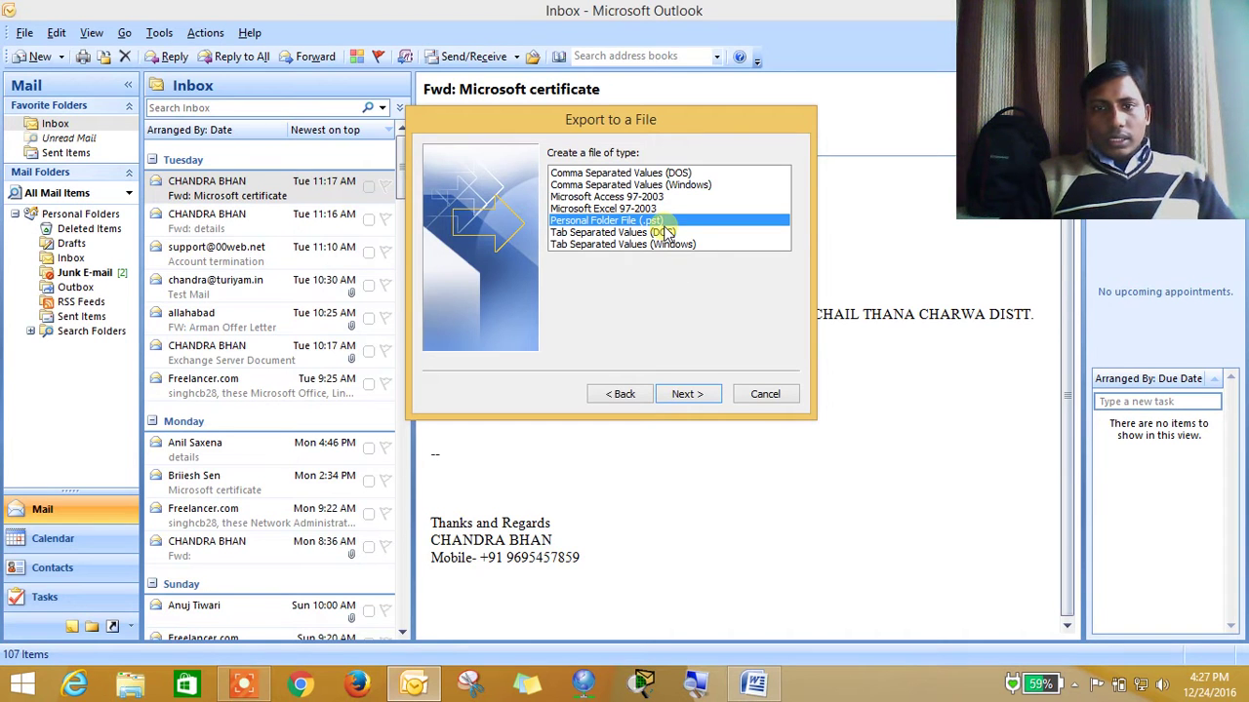
pyautogui.click(699, 395)
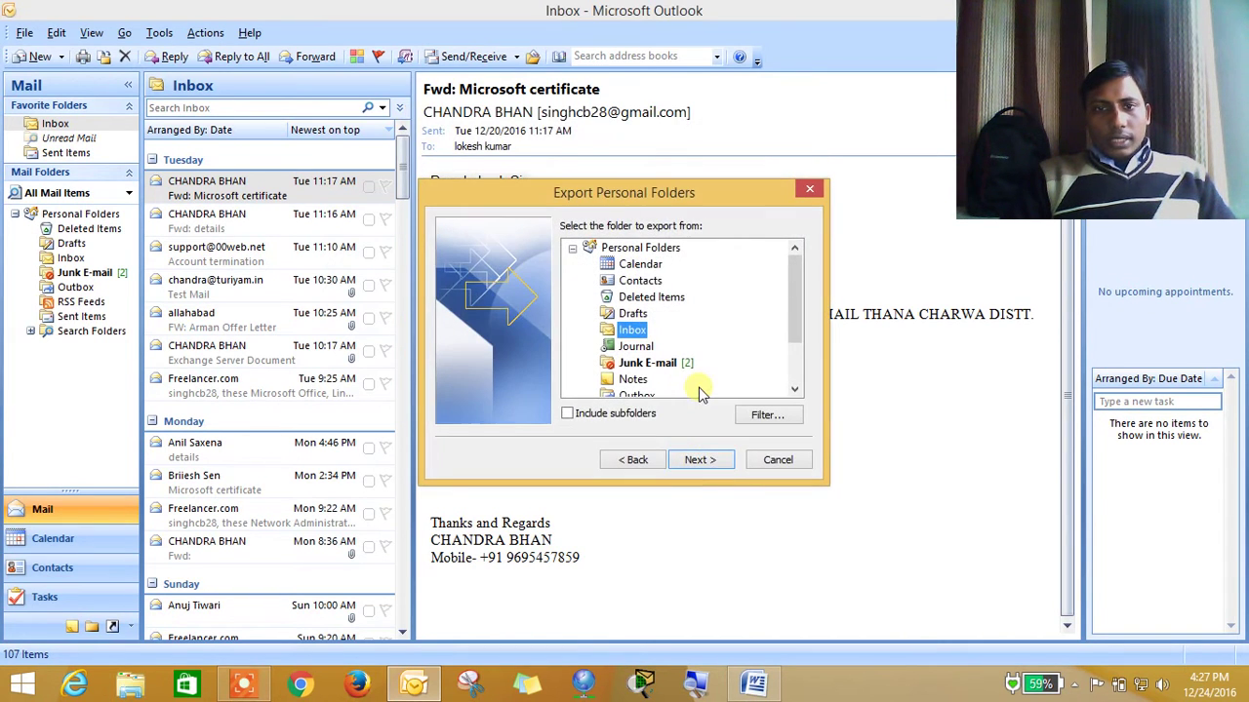
# Export from Personal Folders with Include subfolders ticked
pyautogui.click(651, 250)
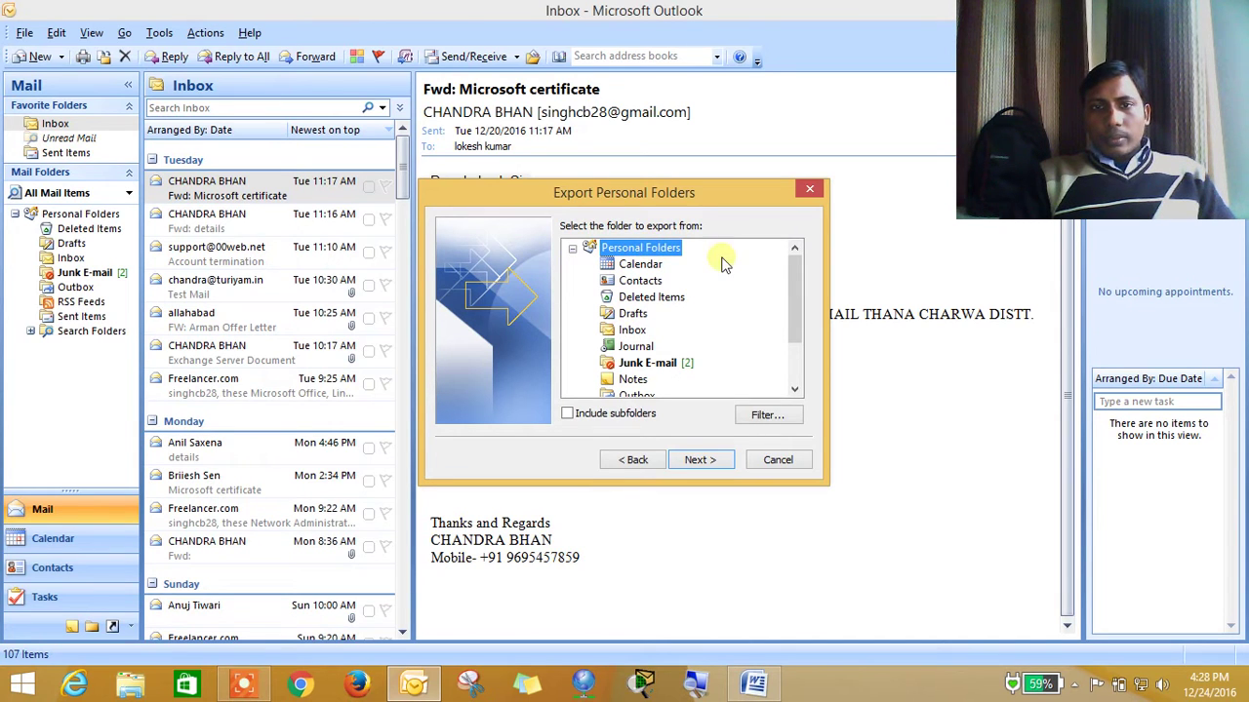
pyautogui.click(566, 413)
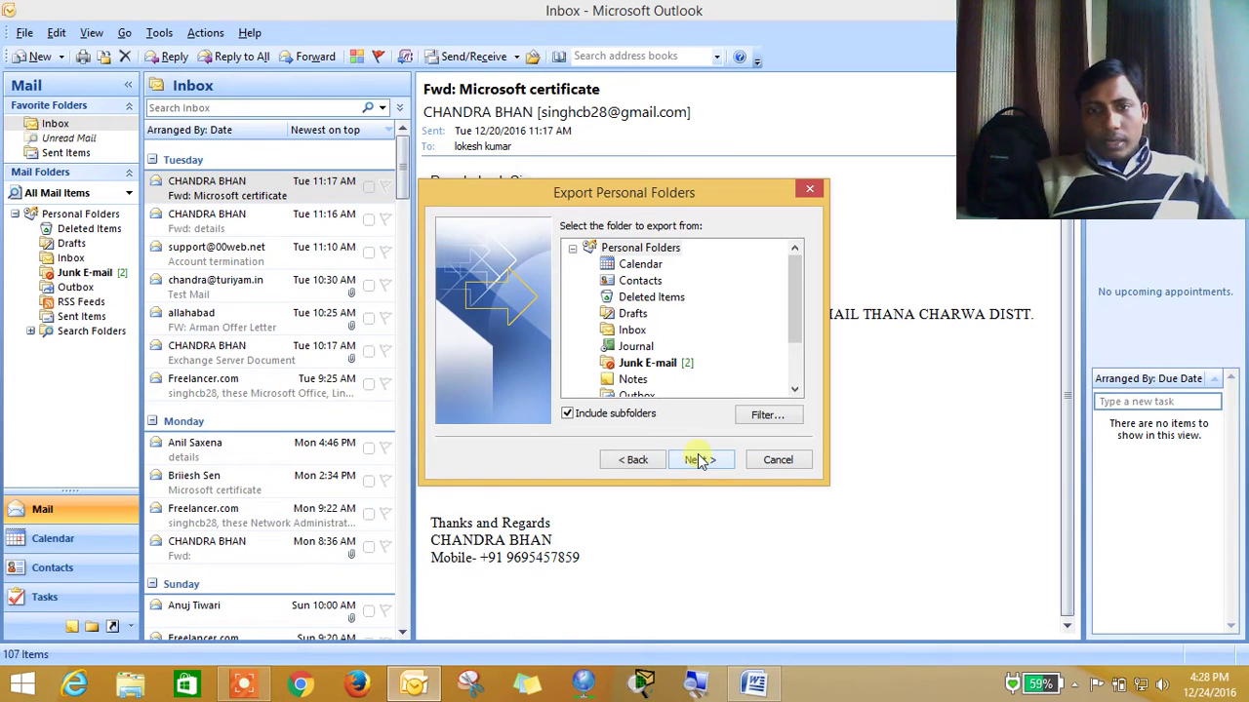
pyautogui.click(700, 460)
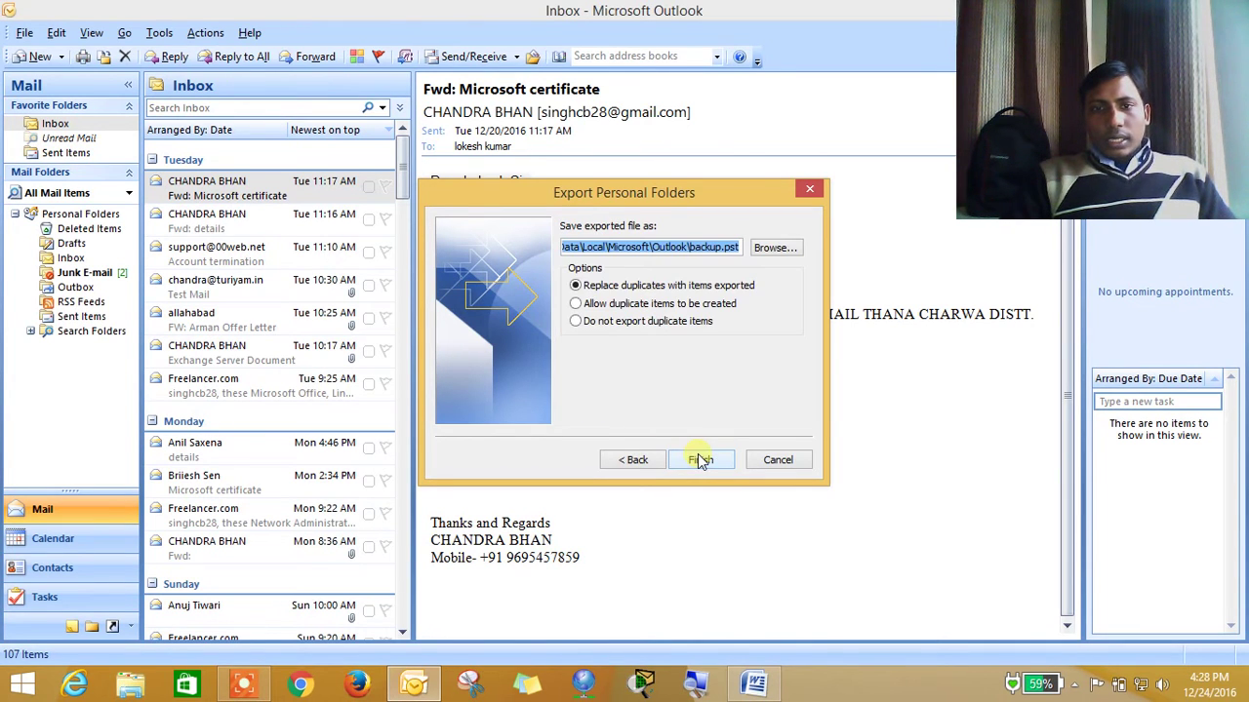
# Browse to the F: drive so the export saves as F:\backup.pst
pyautogui.click(776, 251)
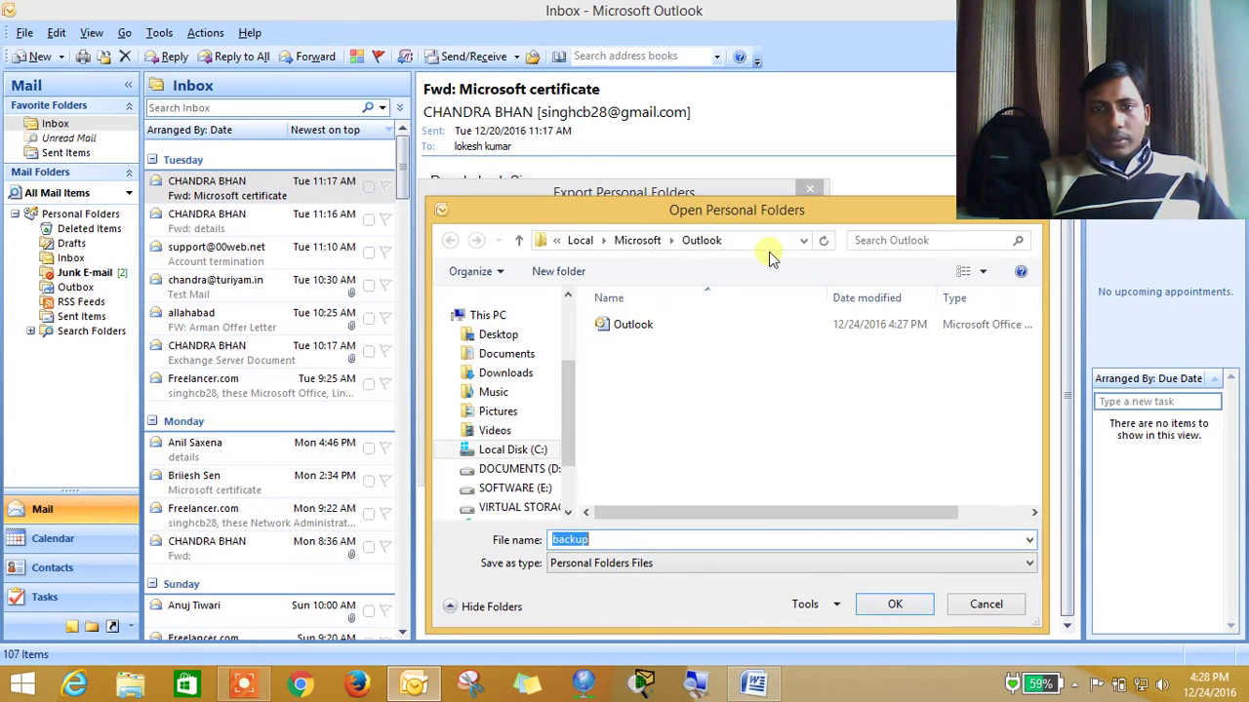
pyautogui.moveTo(572, 418); pyautogui.dragTo(573, 432)
pyautogui.scroll(1, 574, 432)
pyautogui.click(542, 469)
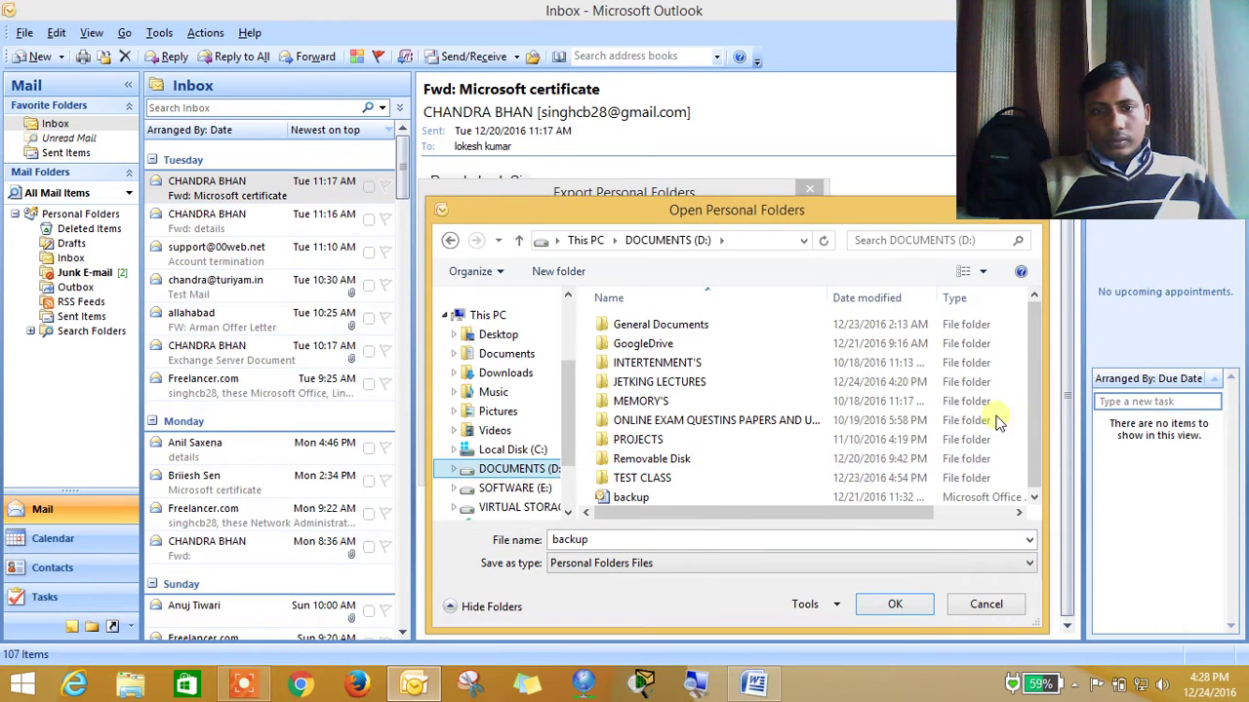
pyautogui.click(558, 348)
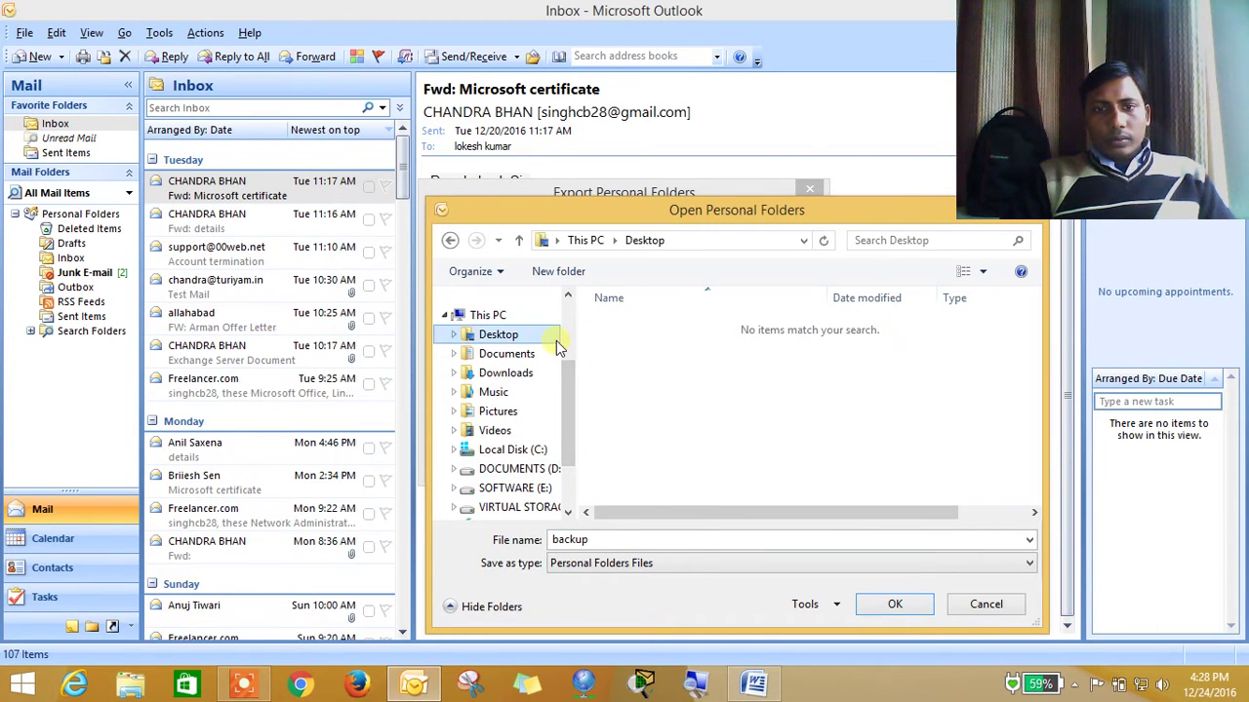
pyautogui.click(533, 508)
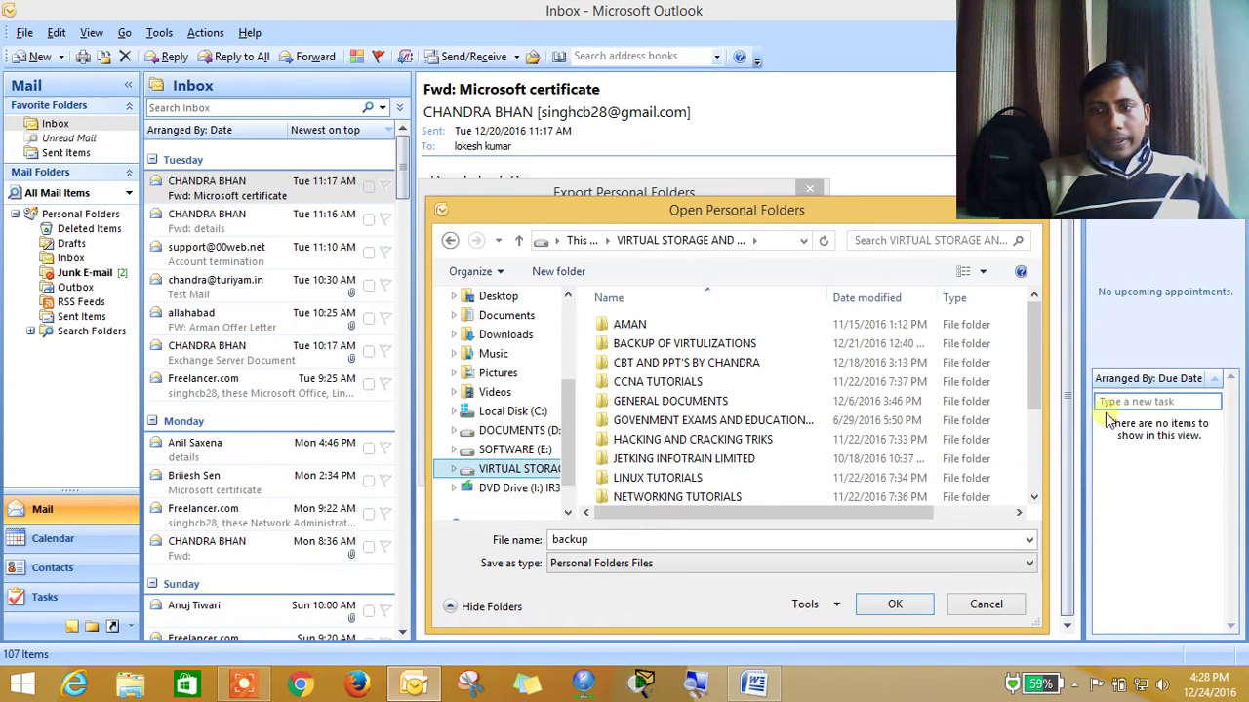
pyautogui.moveTo(1034, 383); pyautogui.dragTo(1042, 524)
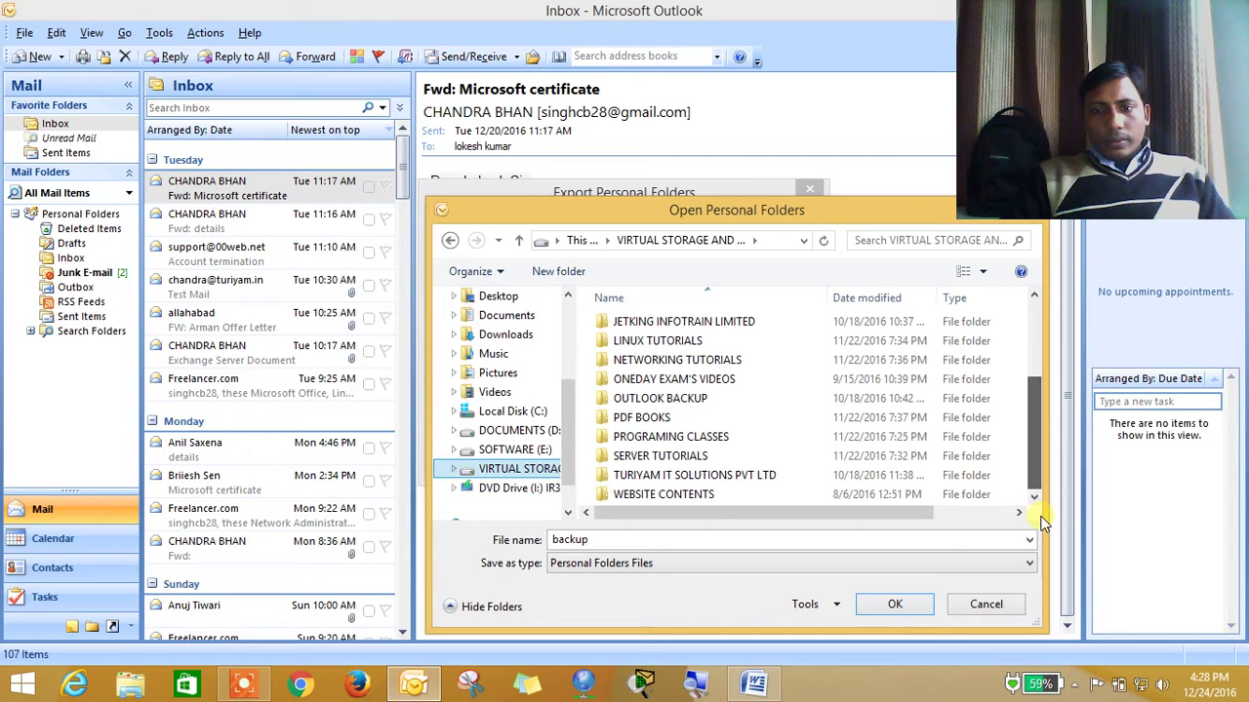
pyautogui.click(888, 605)
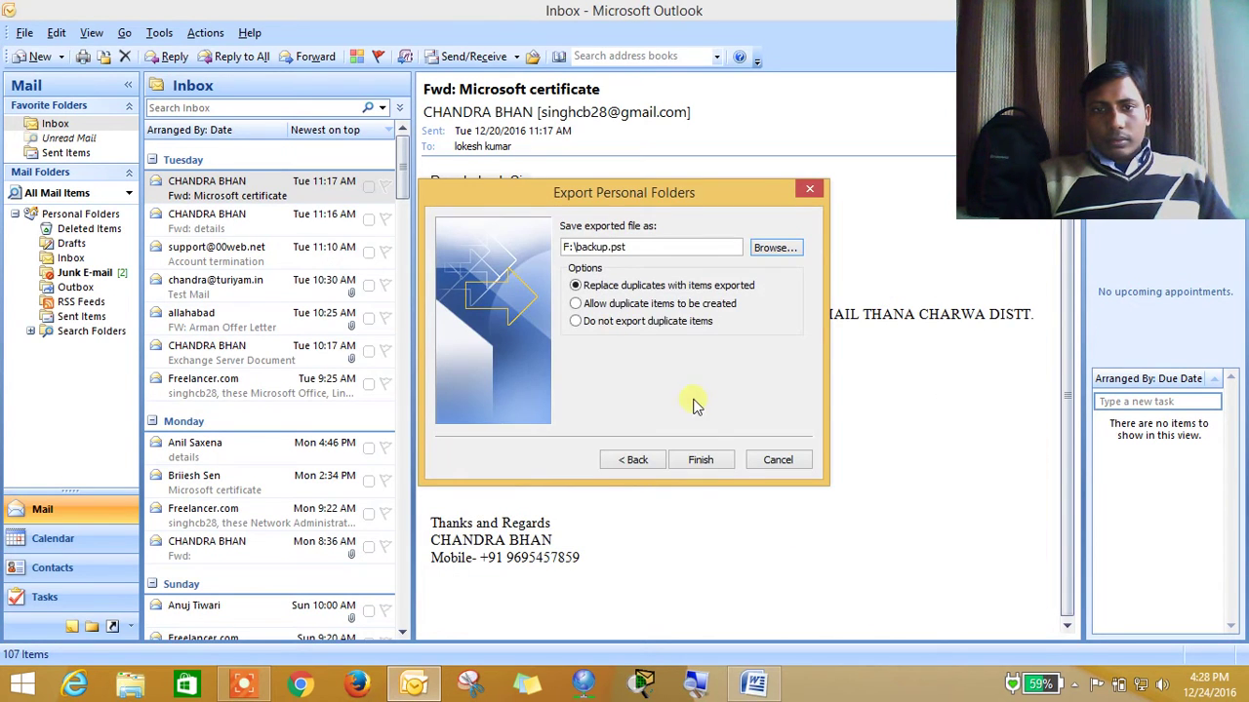
# Create the backup.pst Personal Folders file with no password to complete the export
pyautogui.click(705, 461)
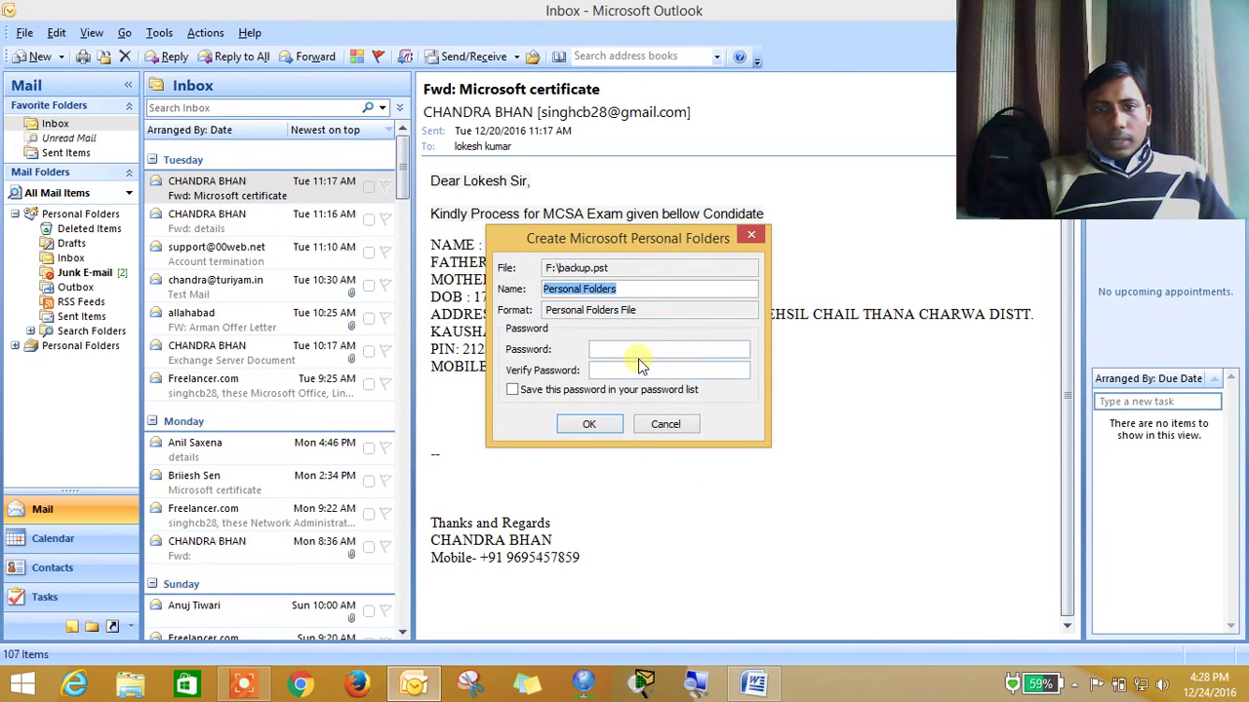
pyautogui.click(619, 349)
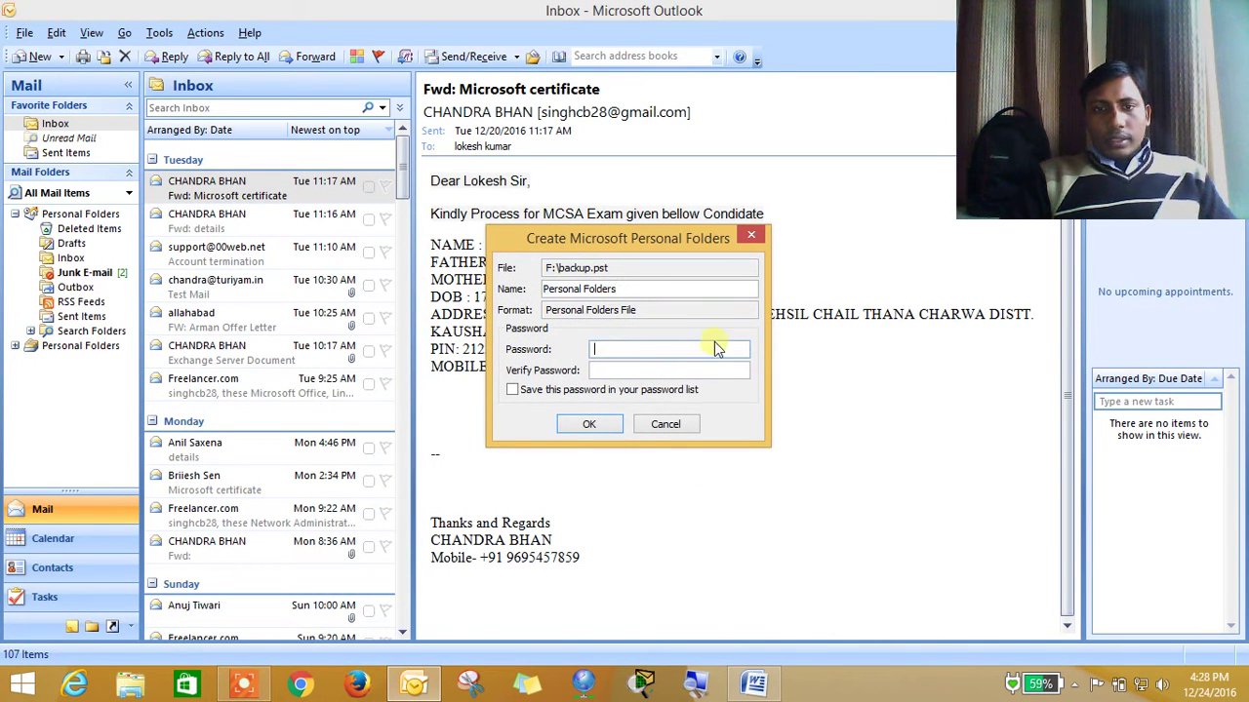
pyautogui.click(590, 424)
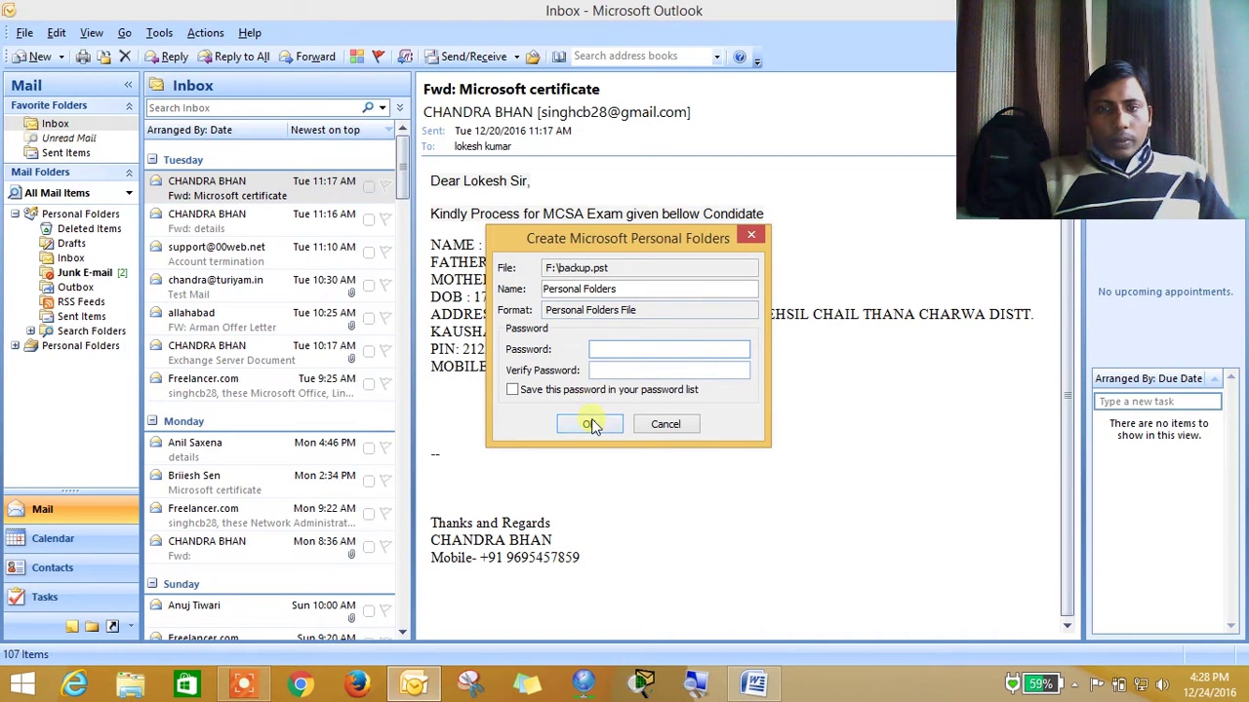
pyautogui.click(590, 425)
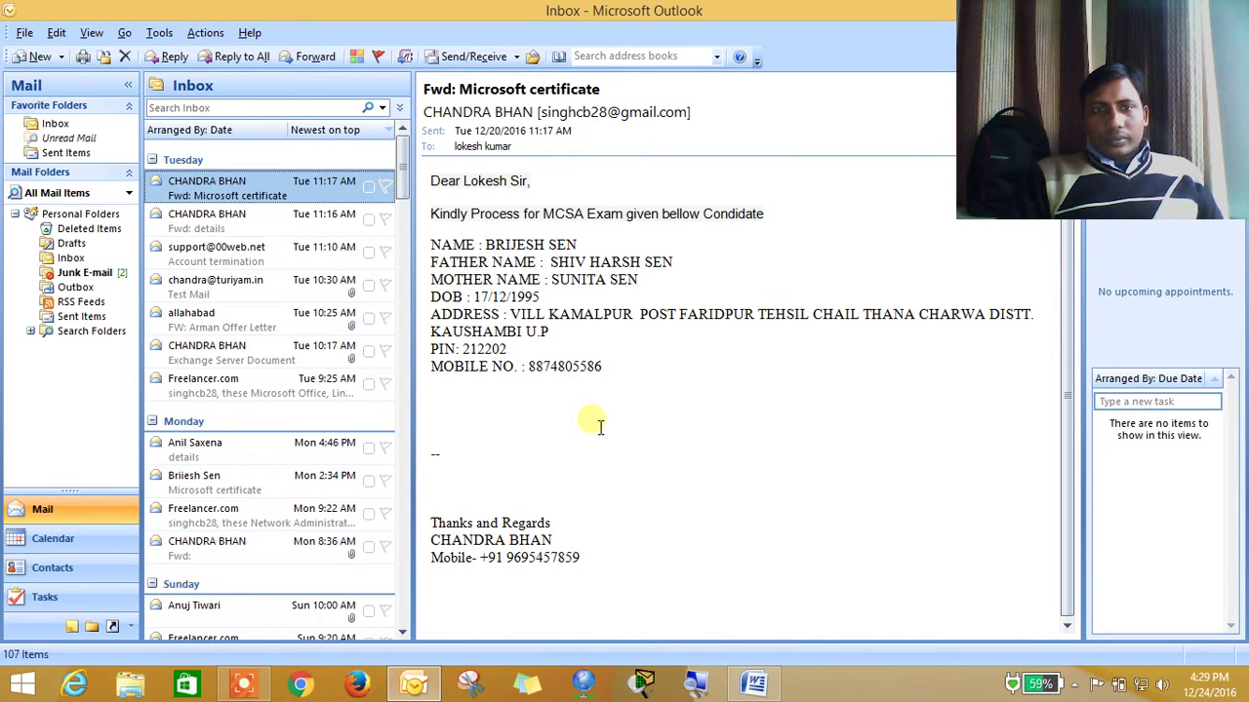
# Open drive F: in This PC, confirm the backup file is 283,729 KB, then minimize Explorer
pyautogui.click(422, 685)
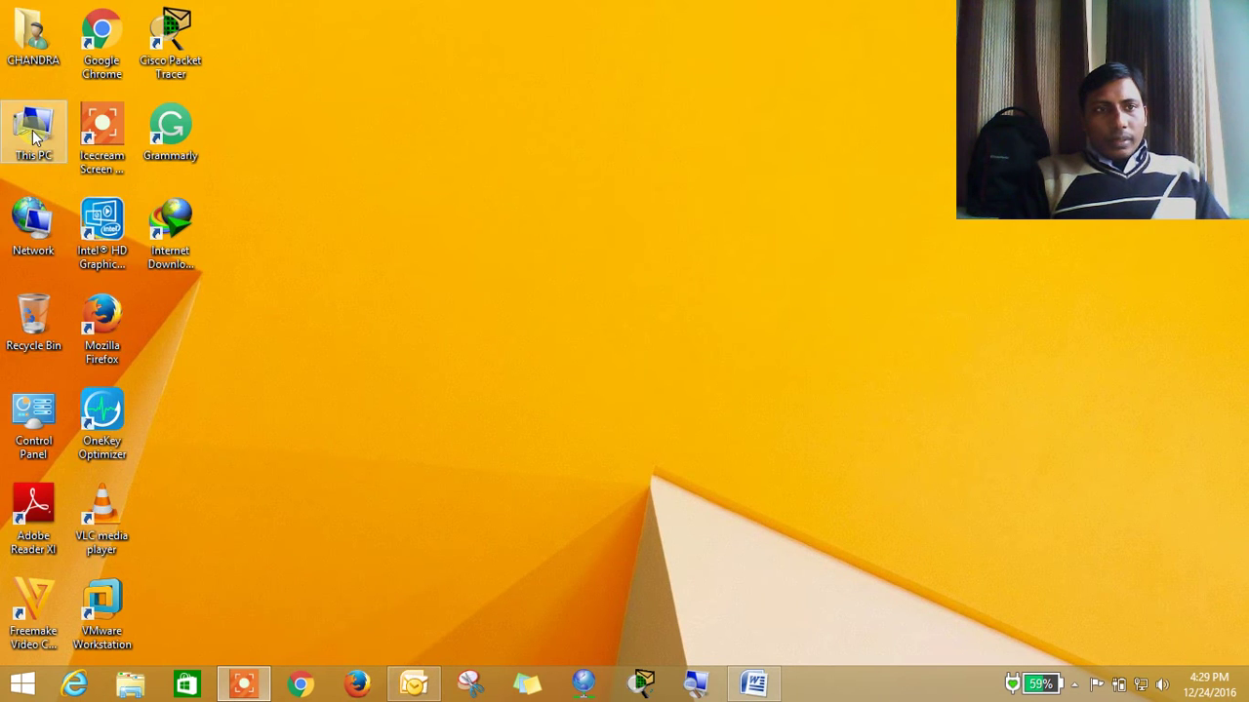
pyautogui.doubleClick(34, 137)
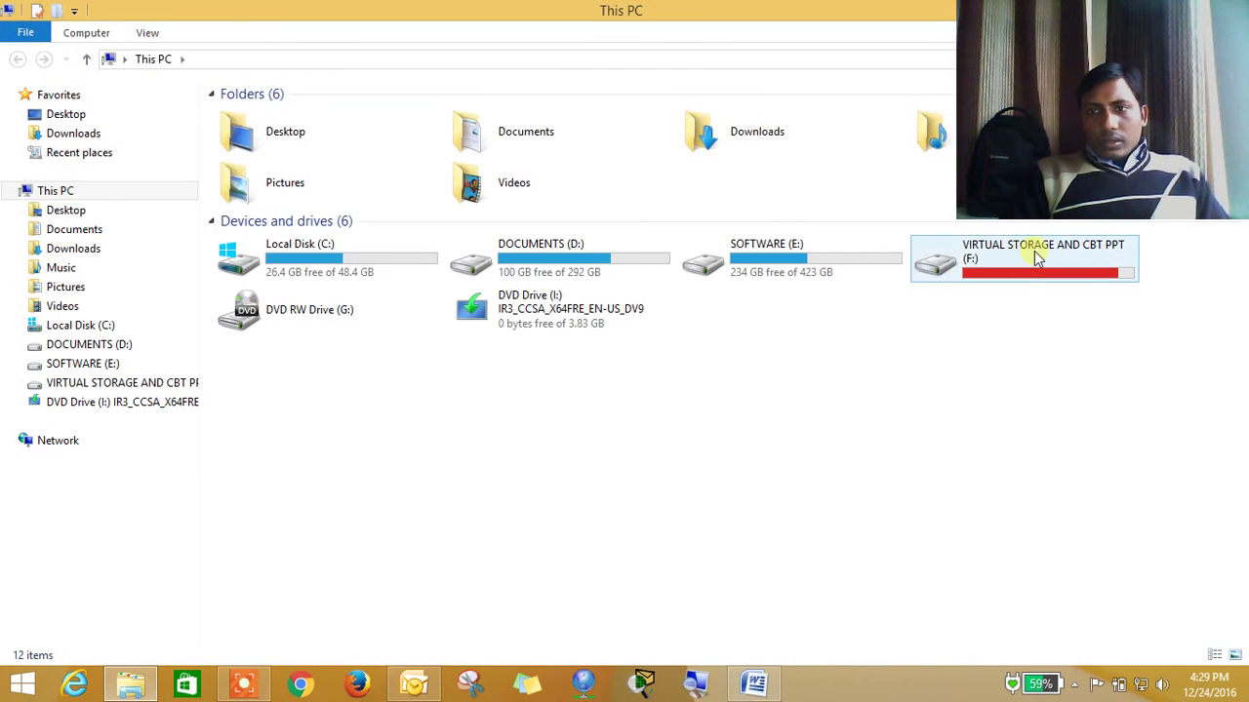
pyautogui.doubleClick(1037, 255)
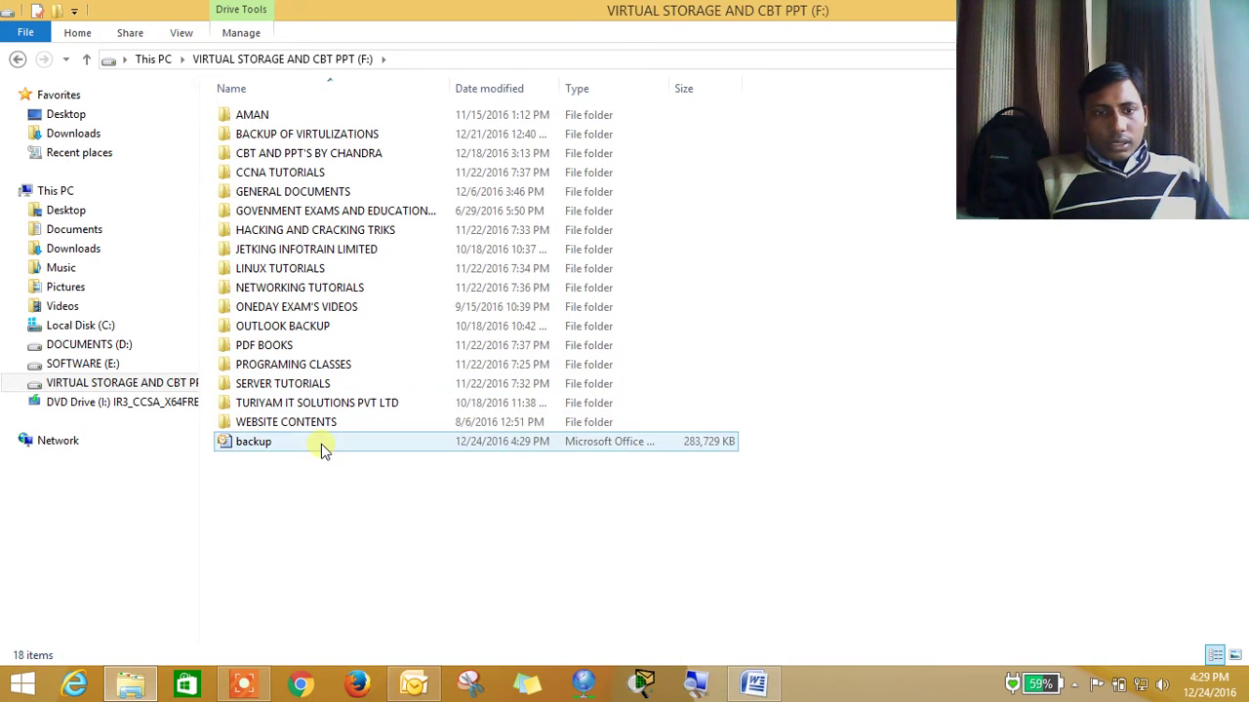
pyautogui.click(321, 444)
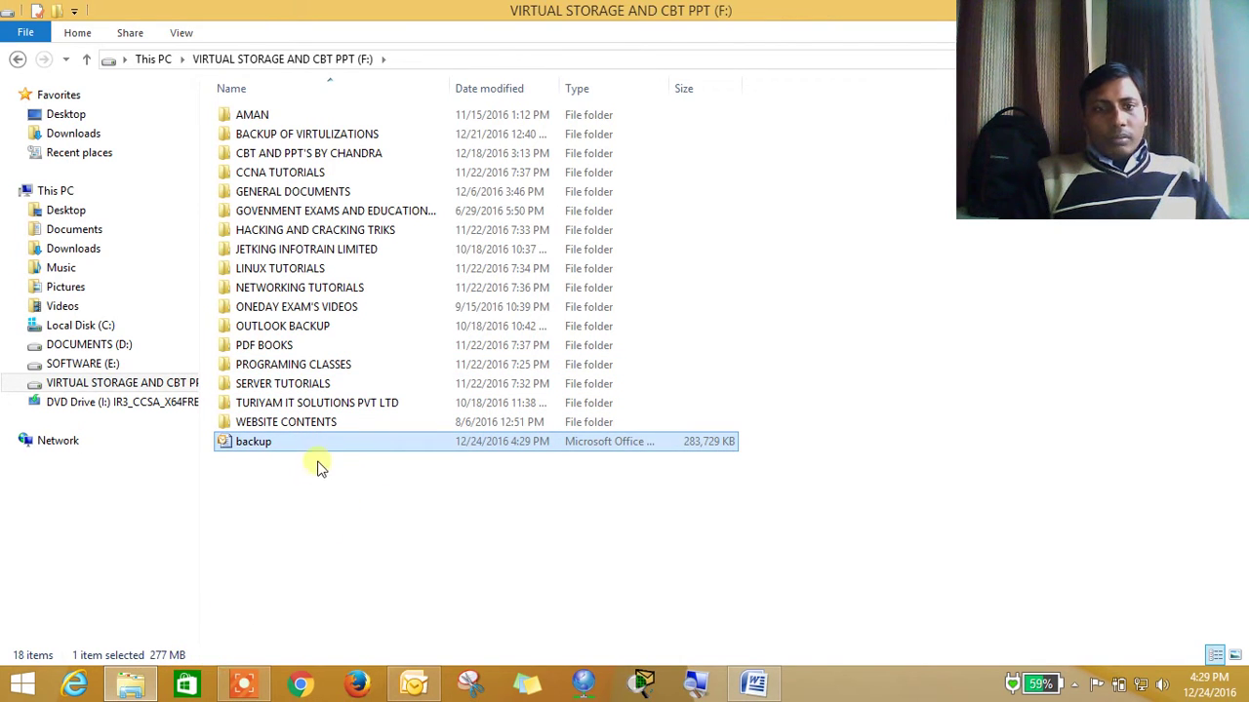
pyautogui.doubleClick(884, 9)
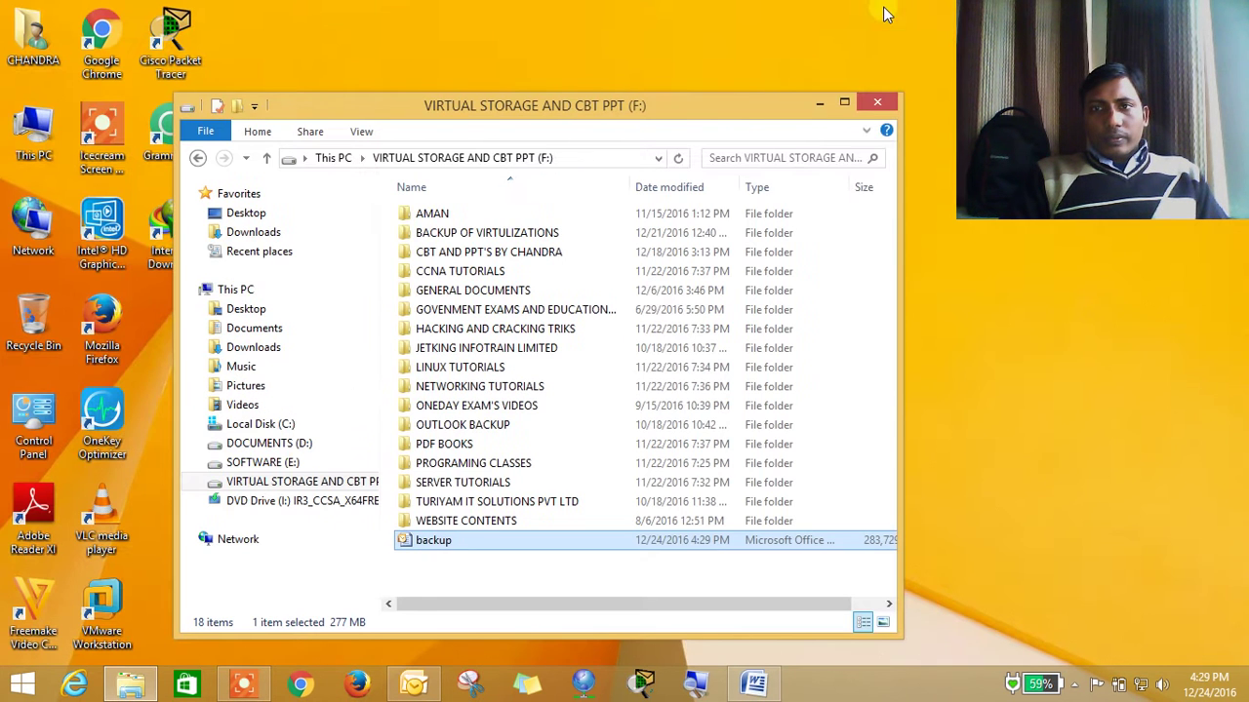
pyautogui.click(820, 103)
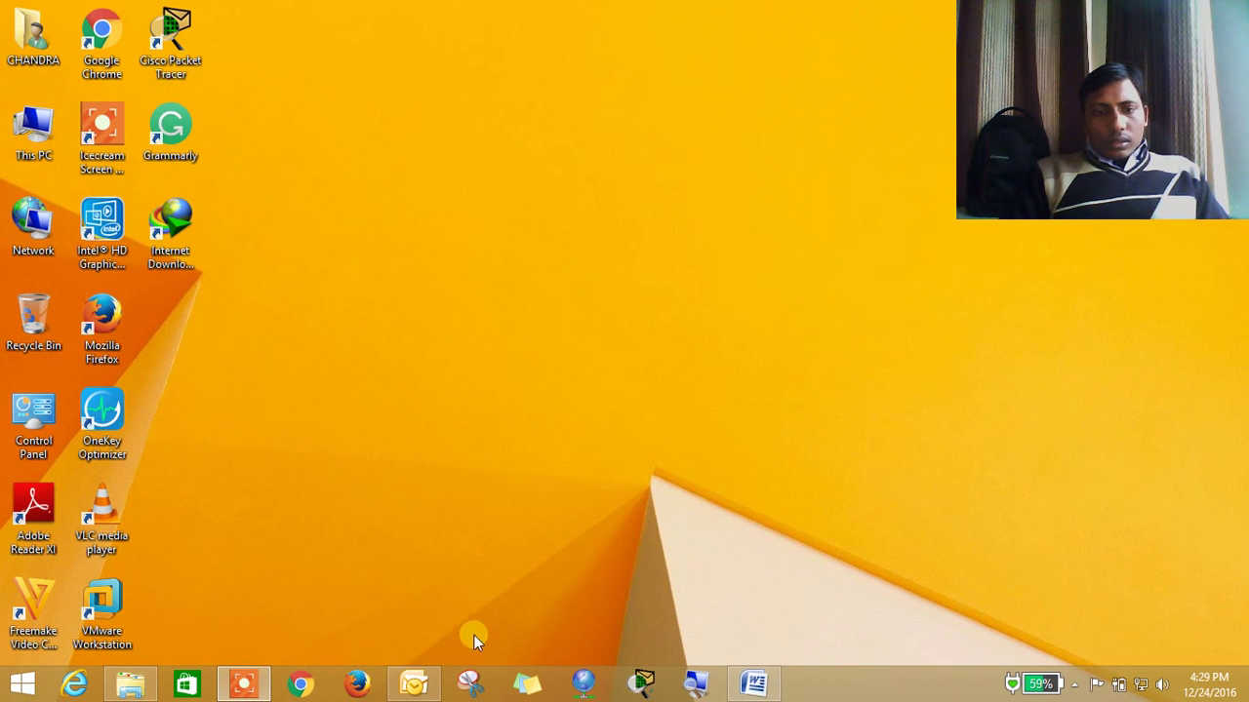
# Permanently delete every message in the Inbox
pyautogui.click(413, 683)
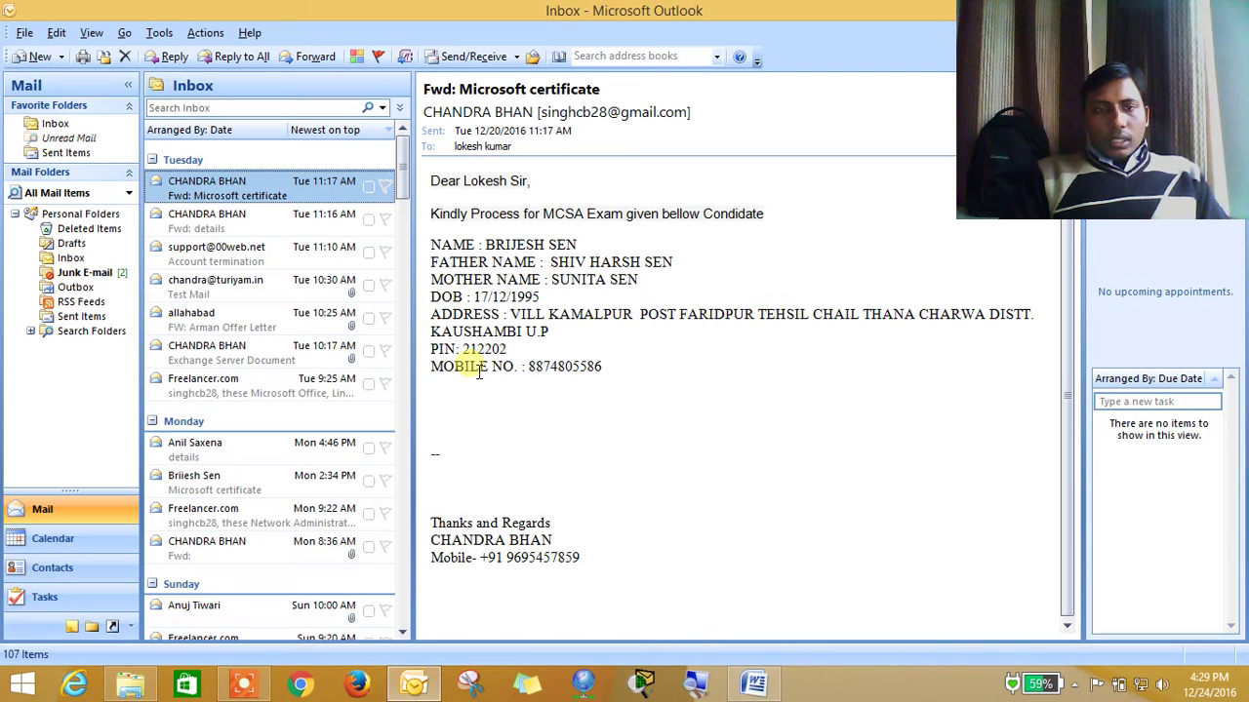
pyautogui.click(252, 393)
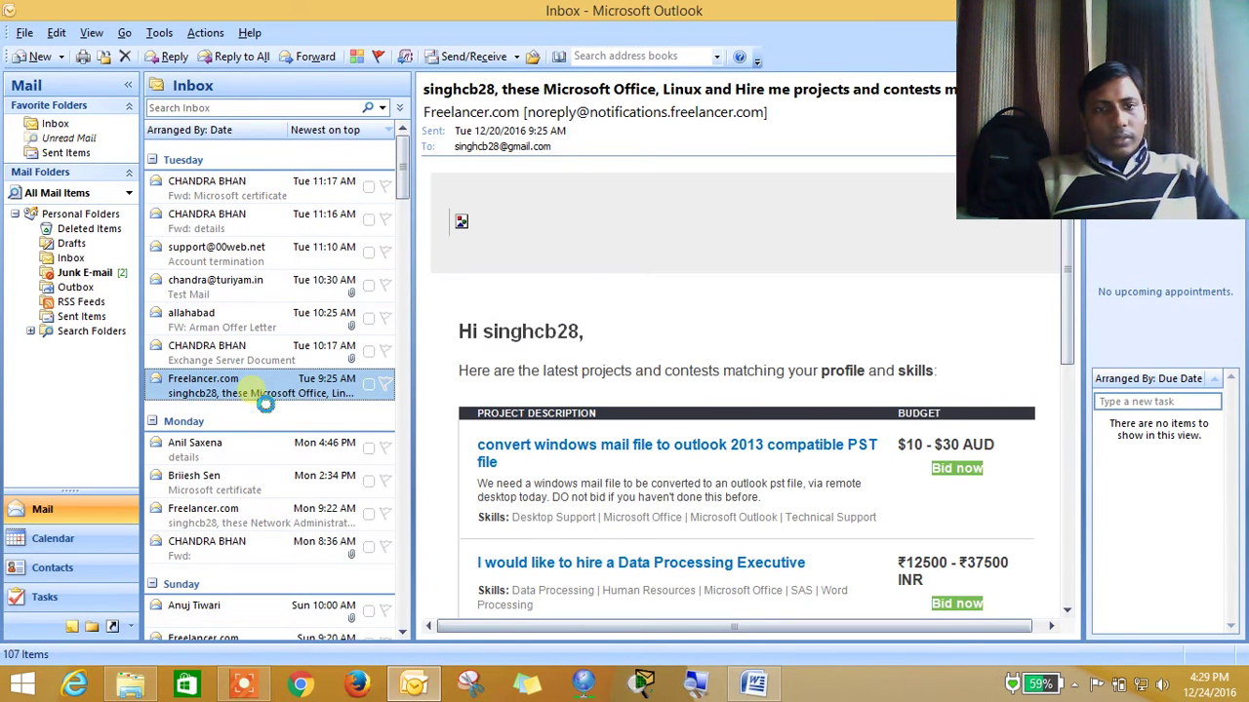
pyautogui.hotkey('ctrl', 'a')
pyautogui.hotkey('shift', 'Delete')
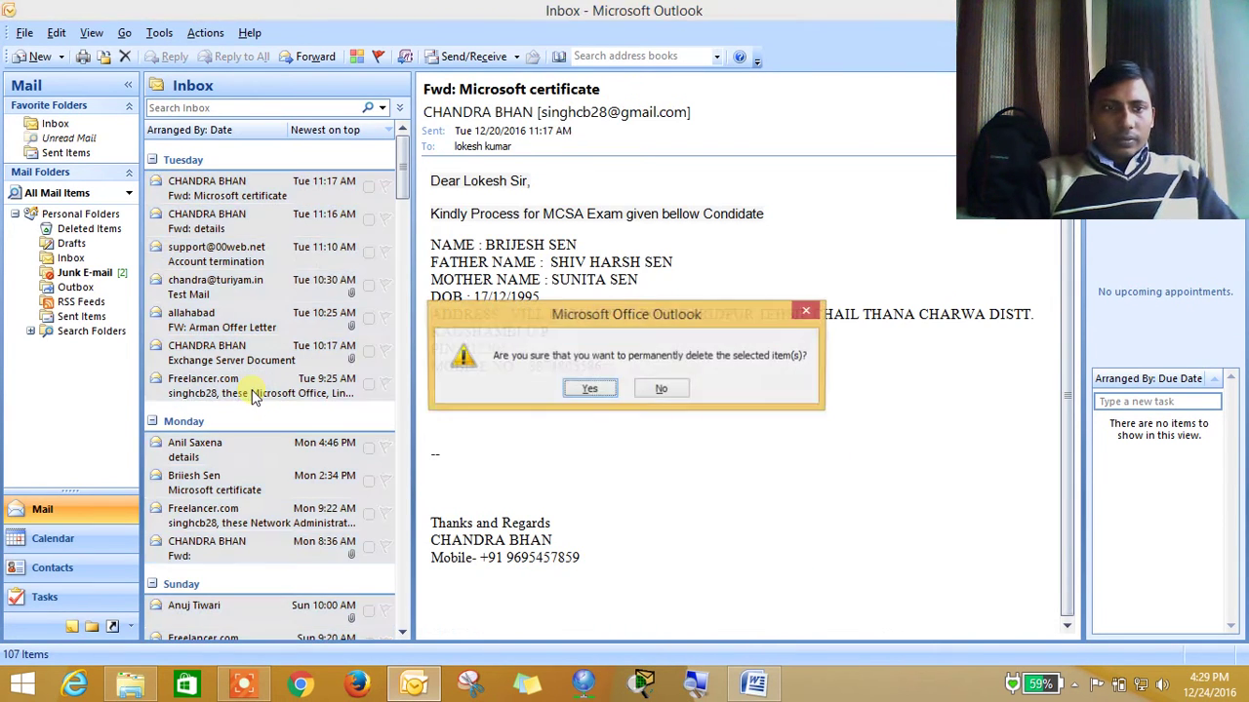
pyautogui.press('Return')
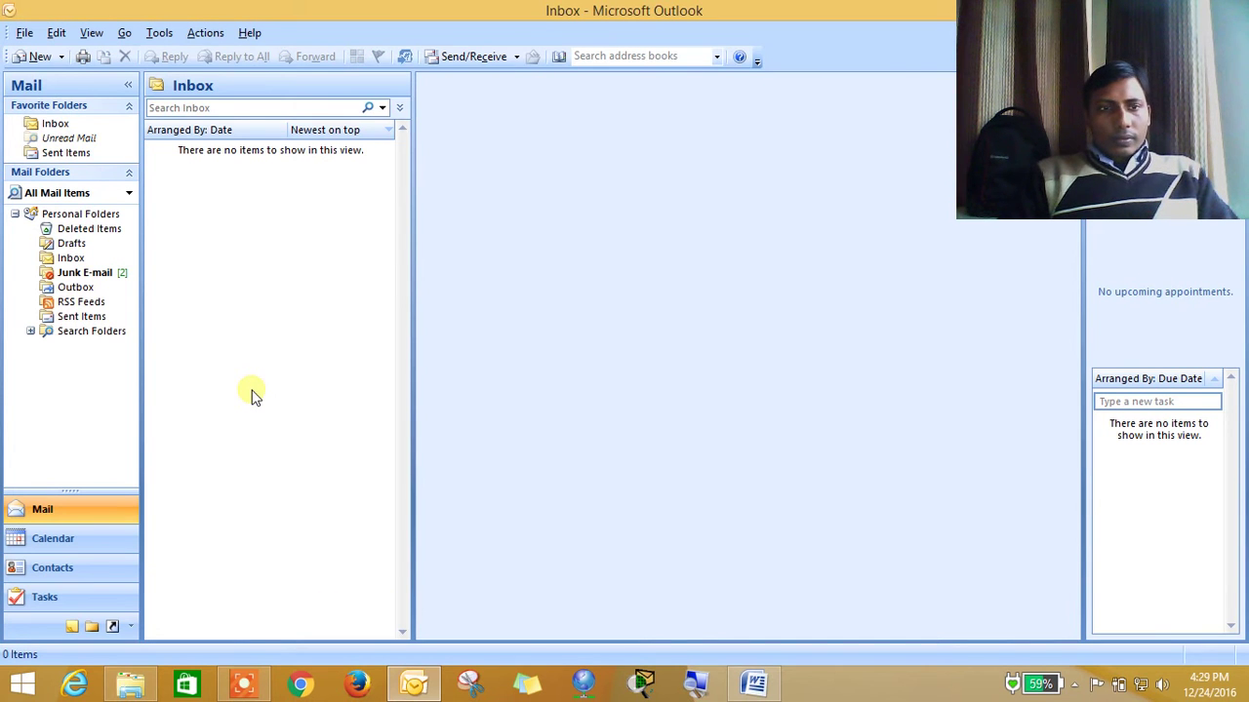
# Permanently delete all messages in Junk E-mail and Deleted Items
pyautogui.click(105, 273)
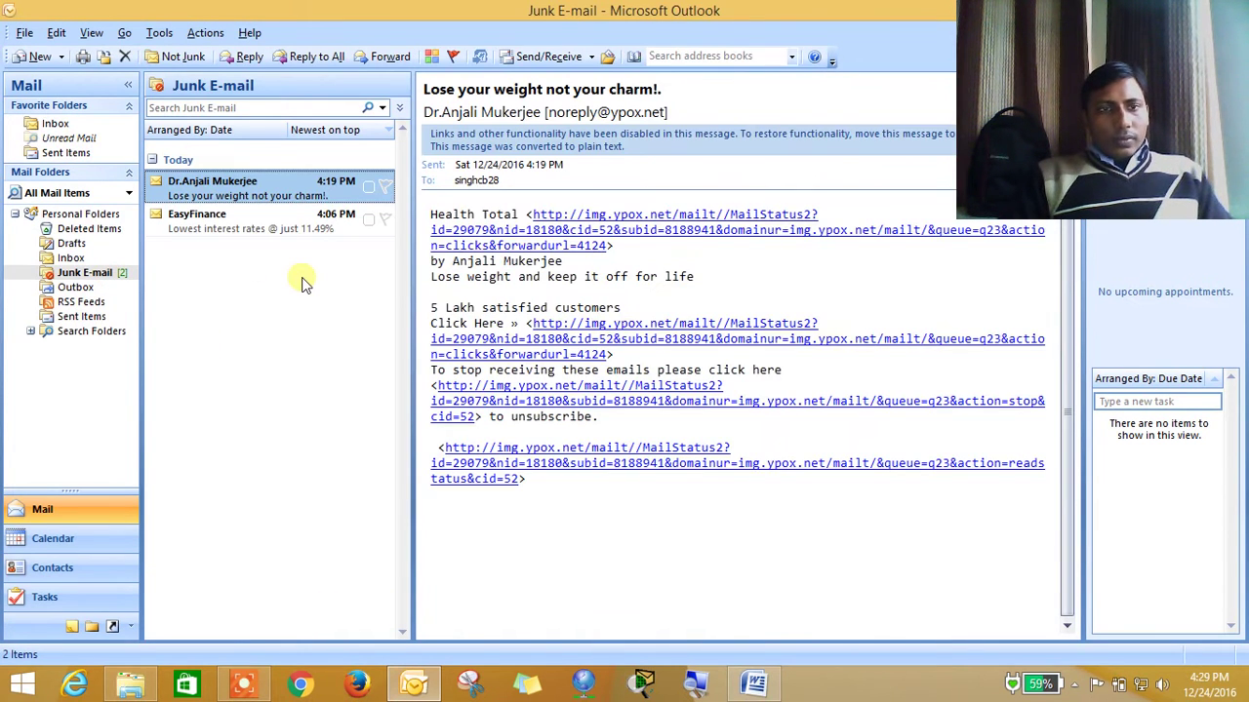
pyautogui.hotkey('ctrl', 'a')
pyautogui.hotkey('shift', 'Delete')
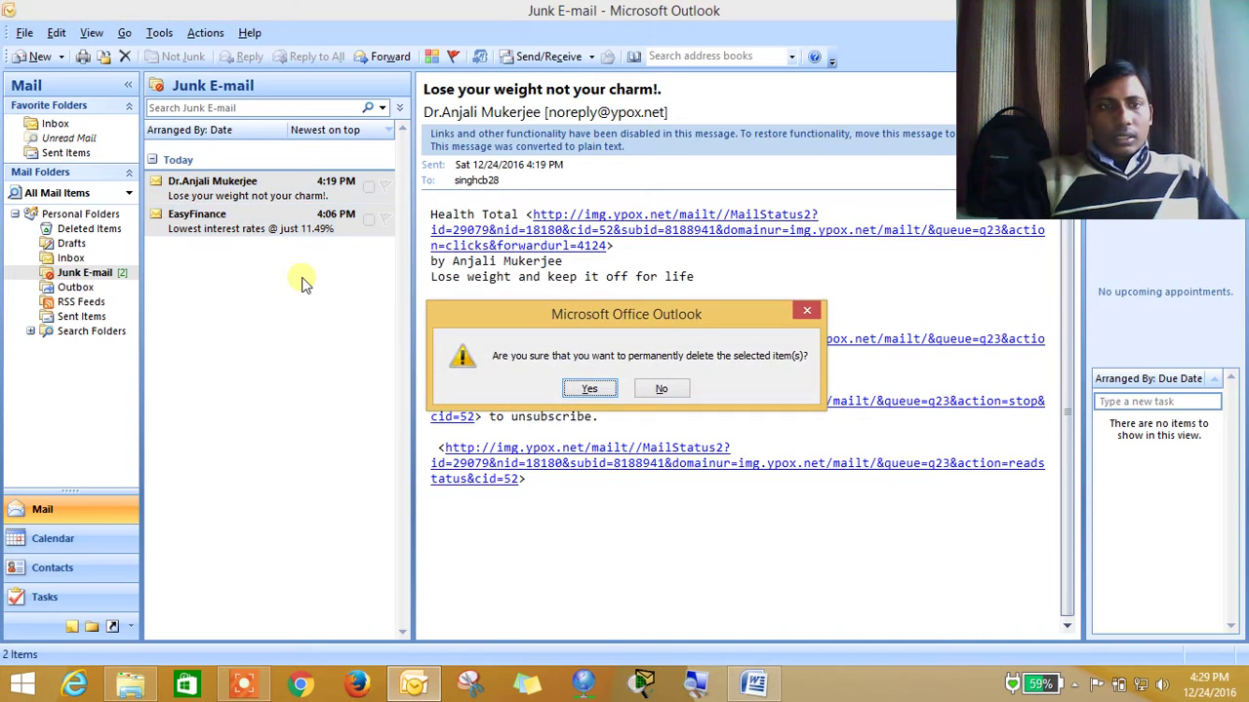
pyautogui.press('Return')
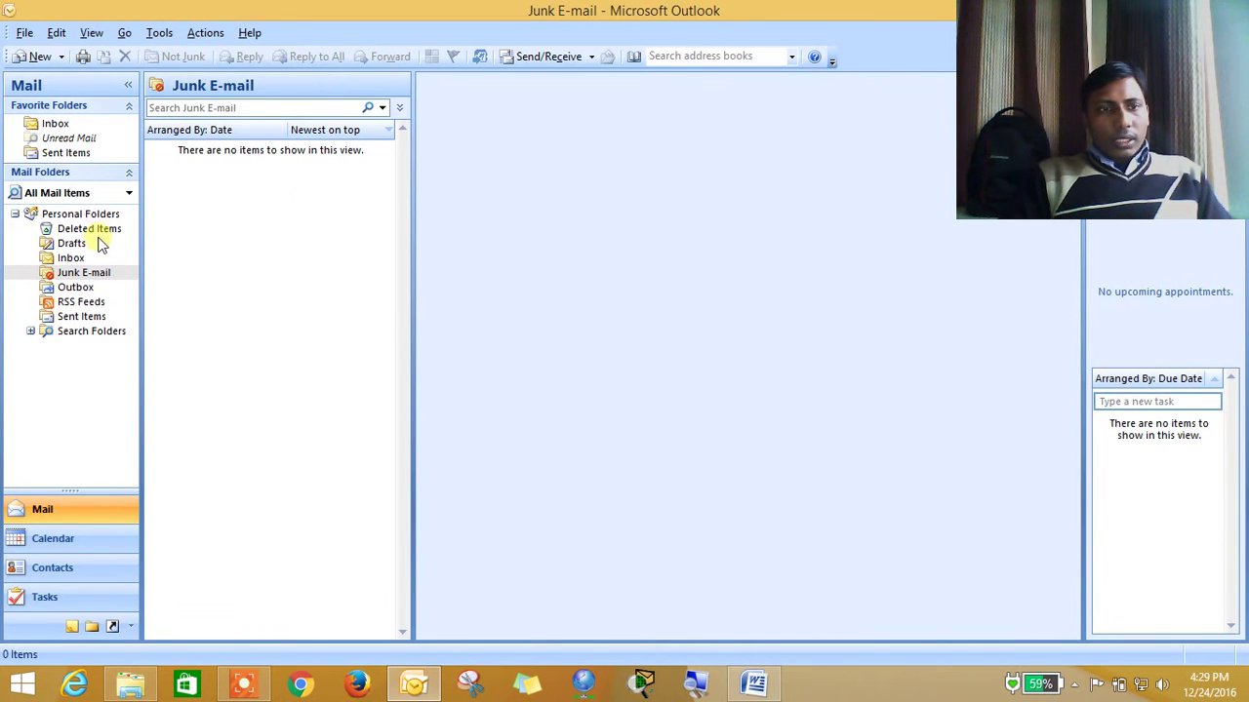
pyautogui.click(97, 229)
pyautogui.hotkey('ctrl', 'a')
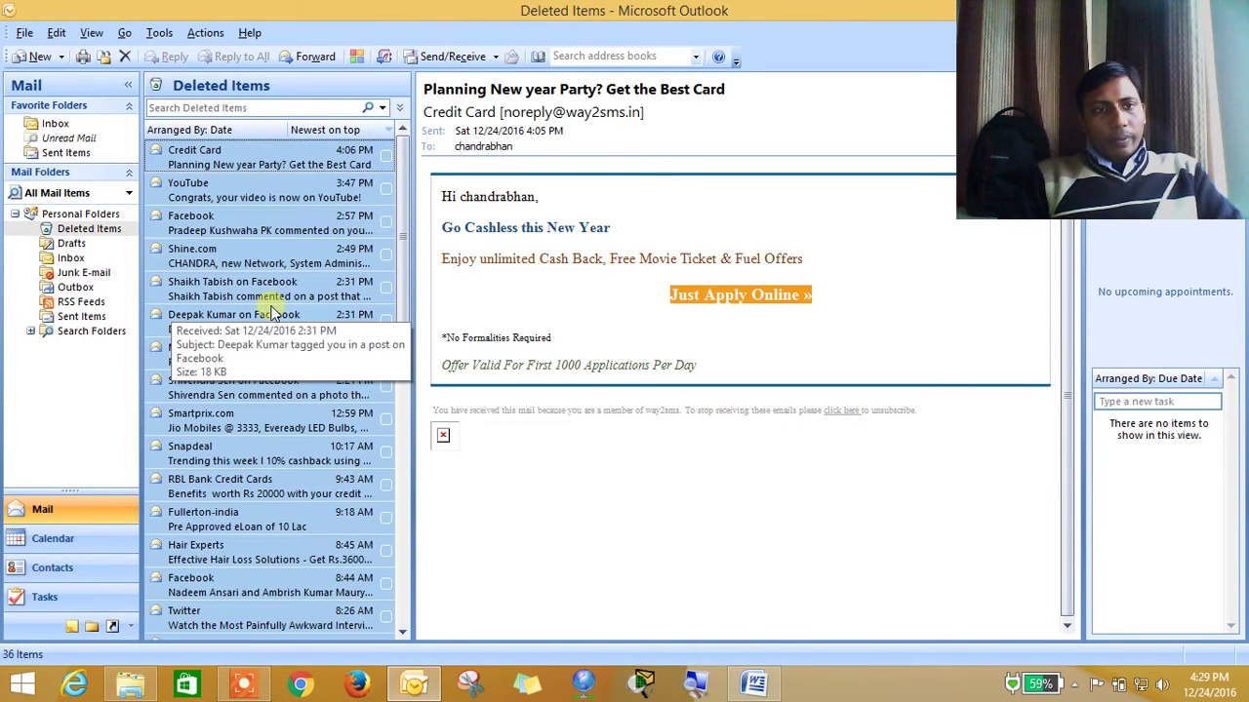
pyautogui.hotkey('shift', 'Delete')
pyautogui.press('Return')
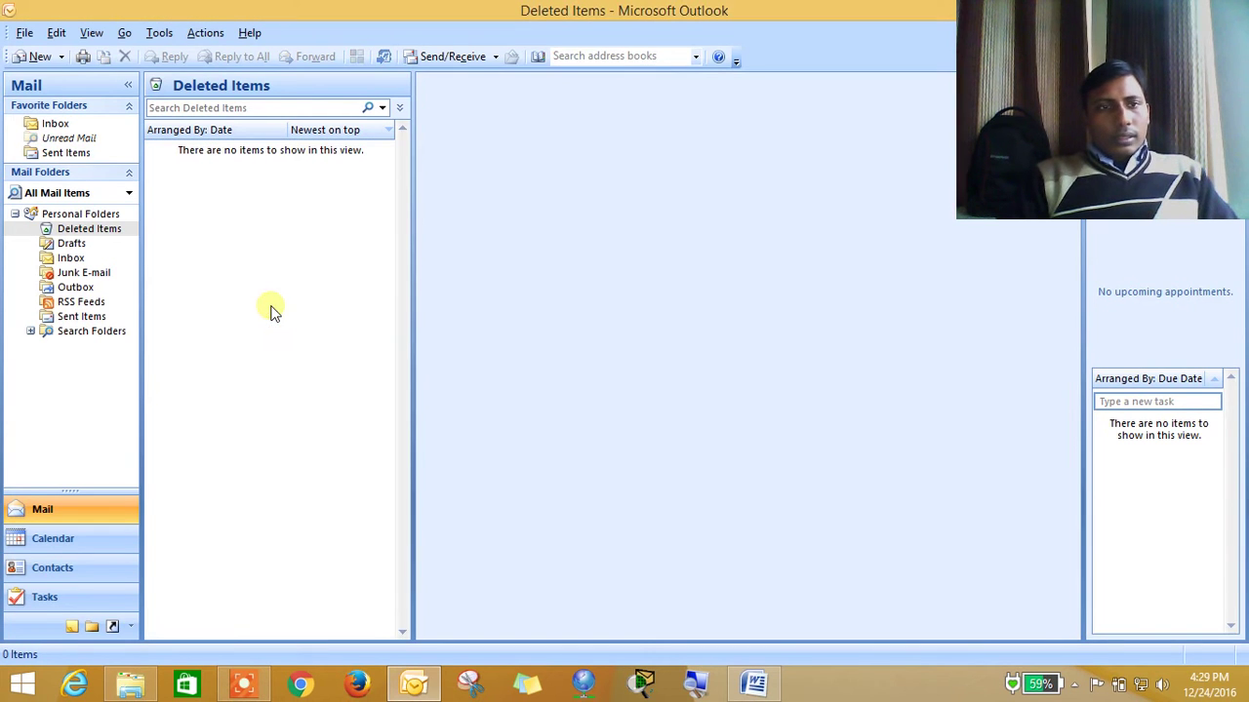
# Check that Drafts, Inbox, Junk E-mail, Outbox and RSS Feeds are empty
pyautogui.click(74, 244)
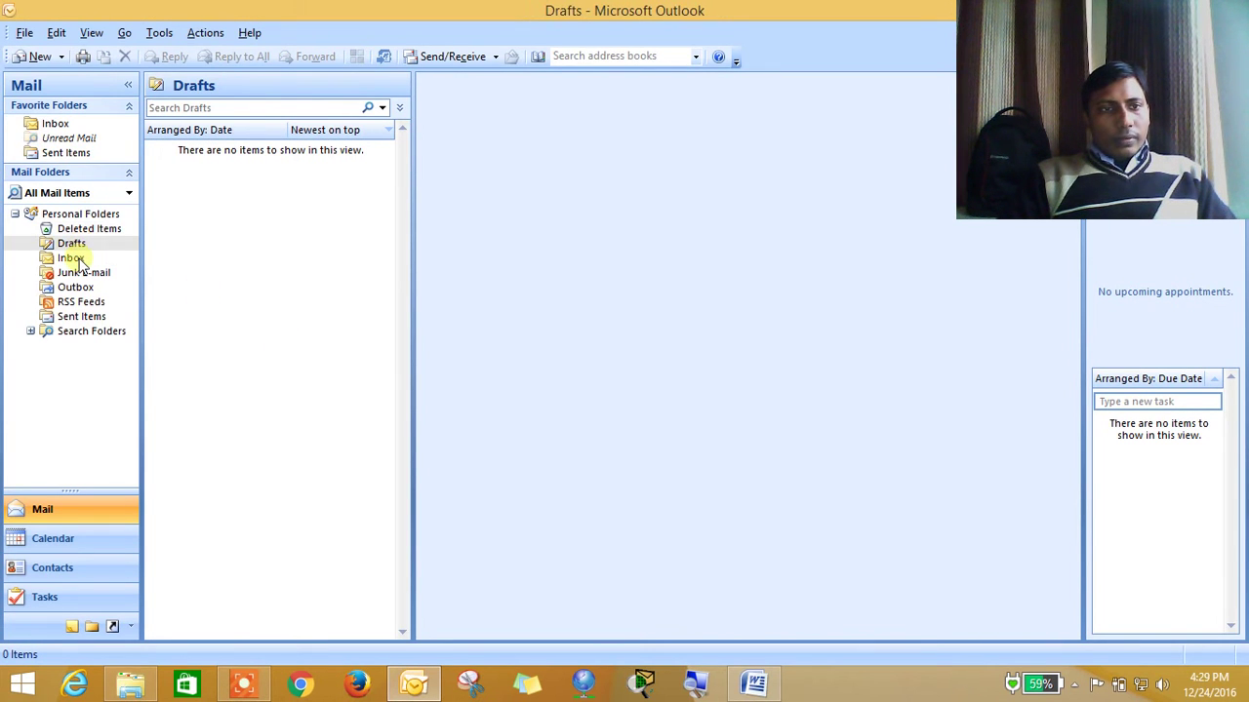
pyautogui.click(76, 259)
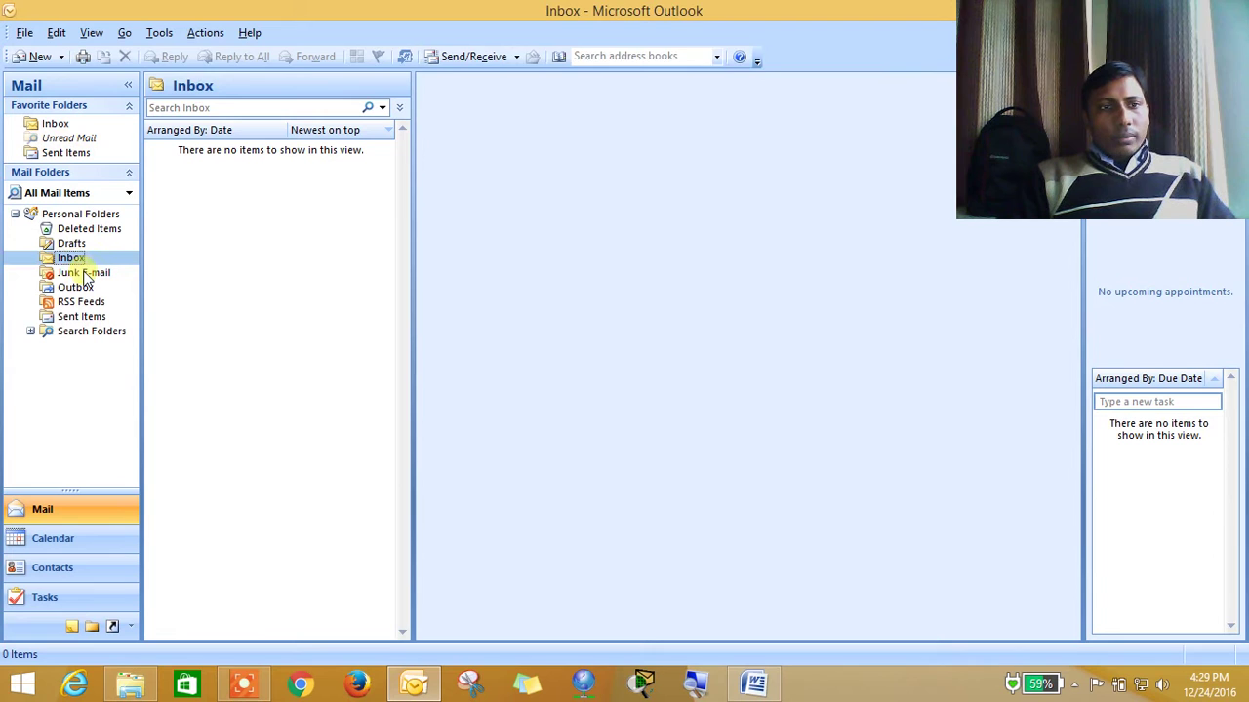
pyautogui.click(83, 273)
pyautogui.click(78, 286)
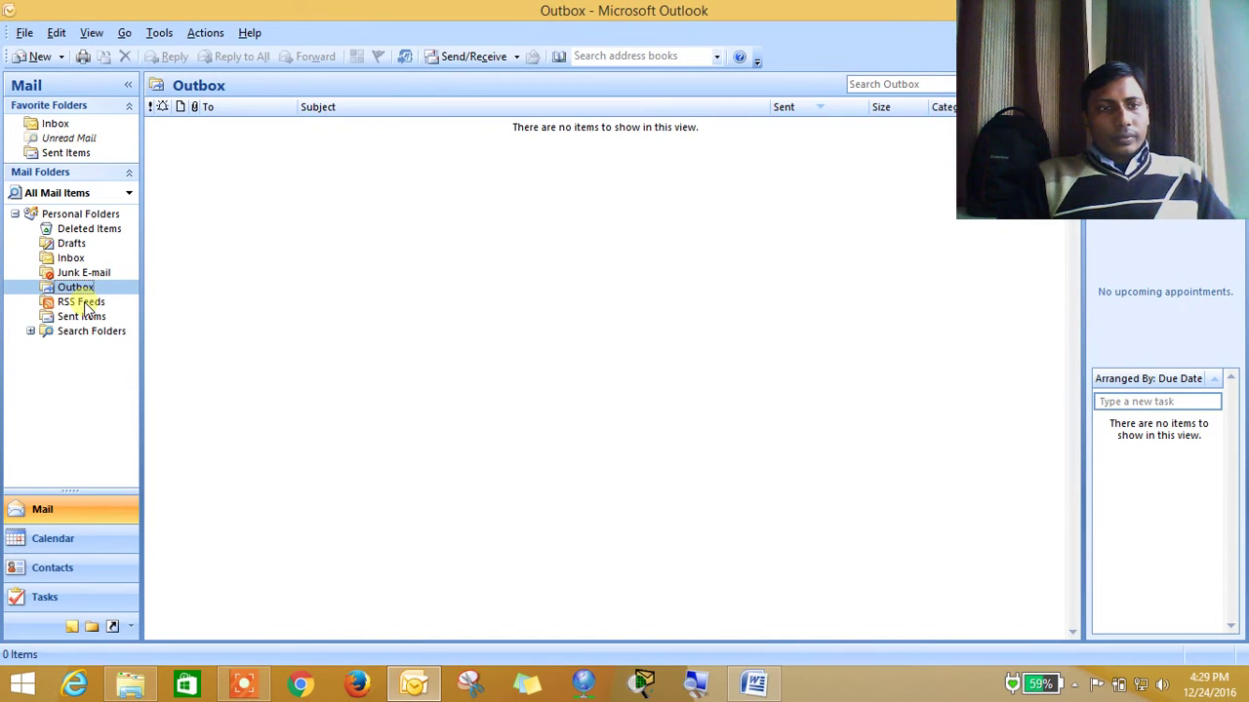
pyautogui.click(86, 305)
# Permanently delete the sent CV_RESUME message from Sent Items, then recheck Junk E-mail, Inbox and Drafts
pyautogui.click(86, 318)
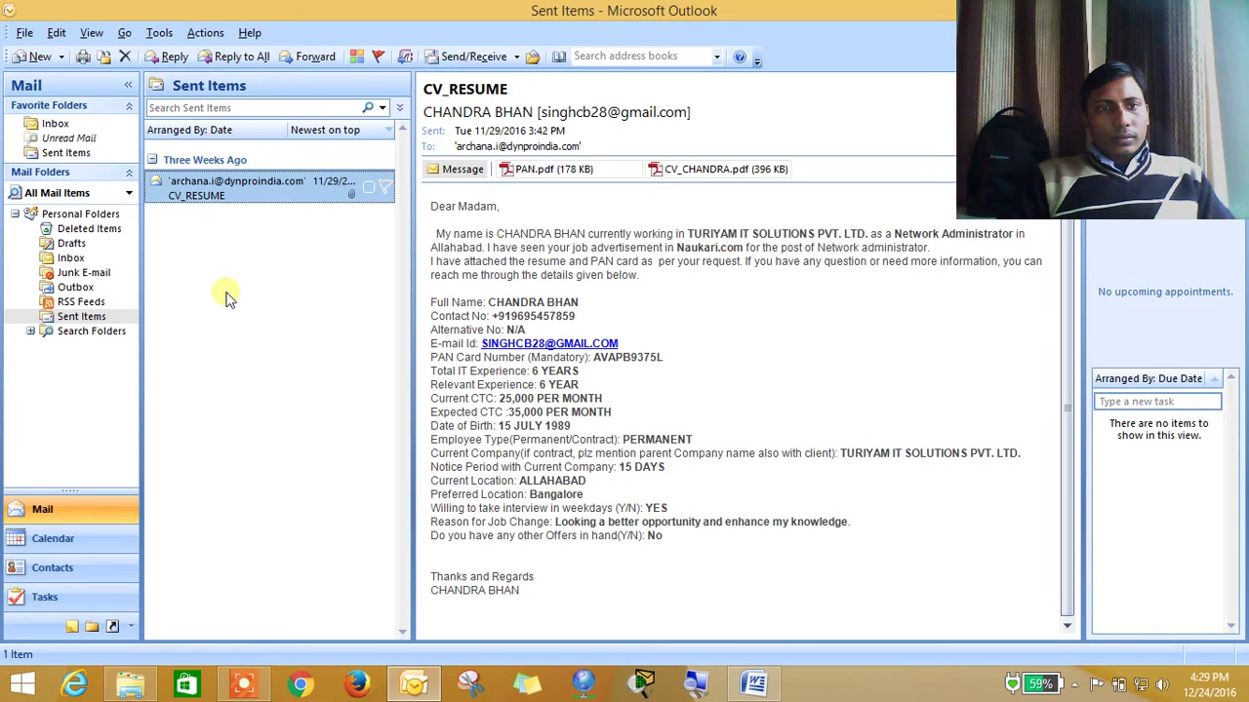
pyautogui.hotkey('shift', 'Delete')
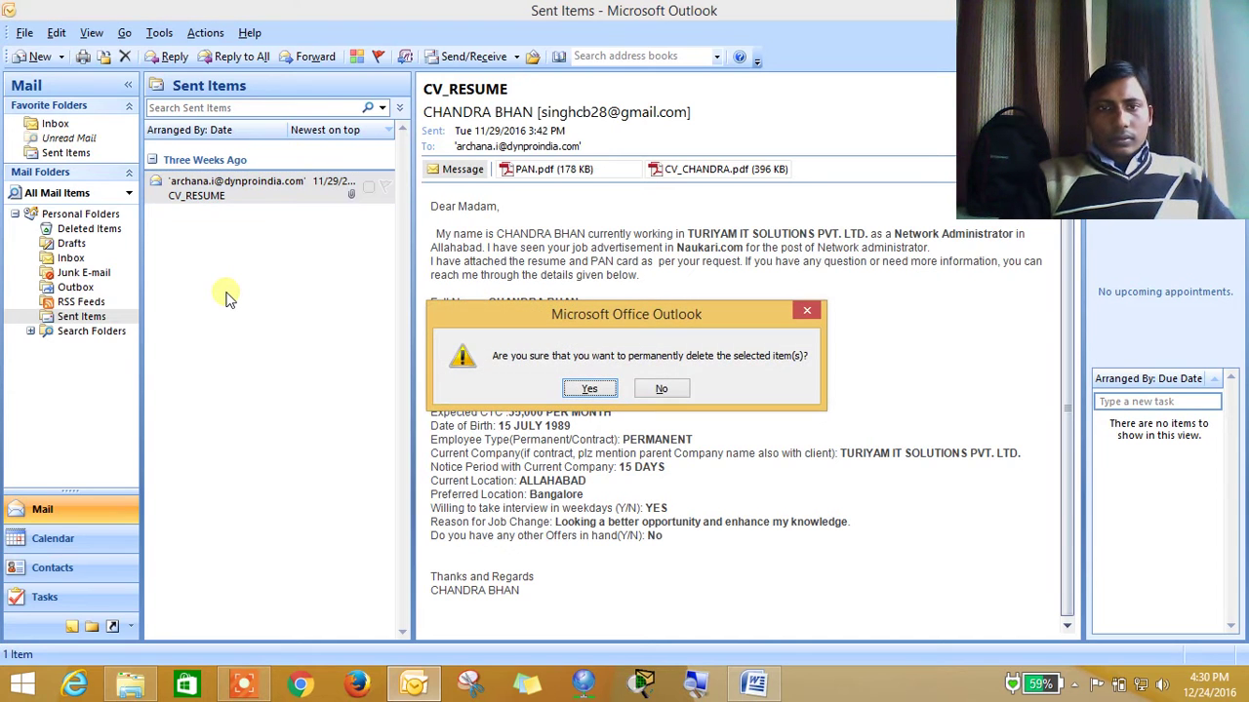
pyautogui.press('Return')
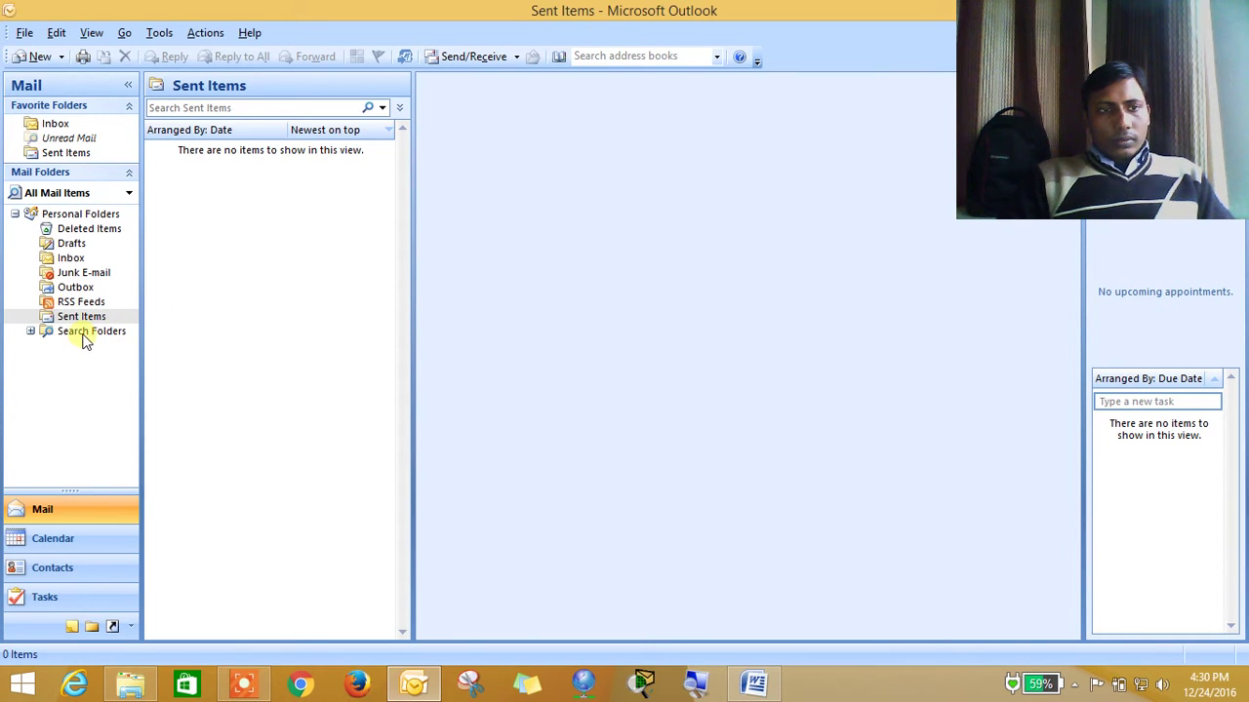
pyautogui.click(72, 273)
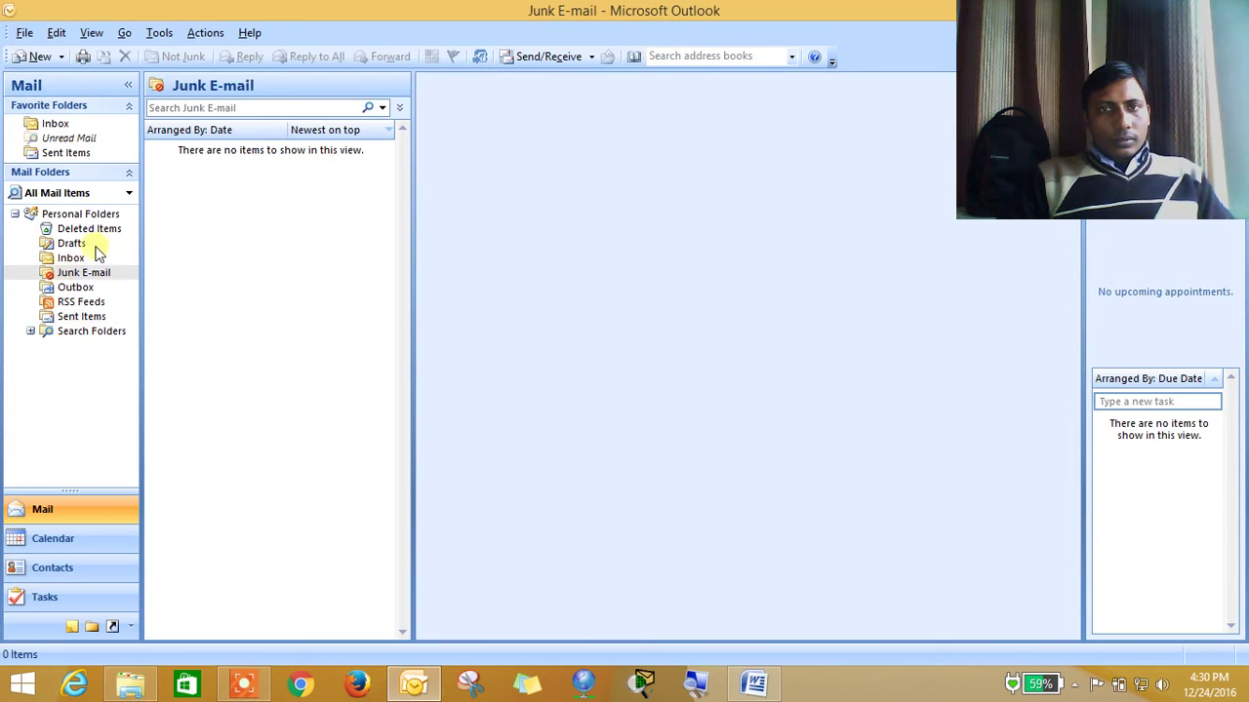
pyautogui.click(71, 260)
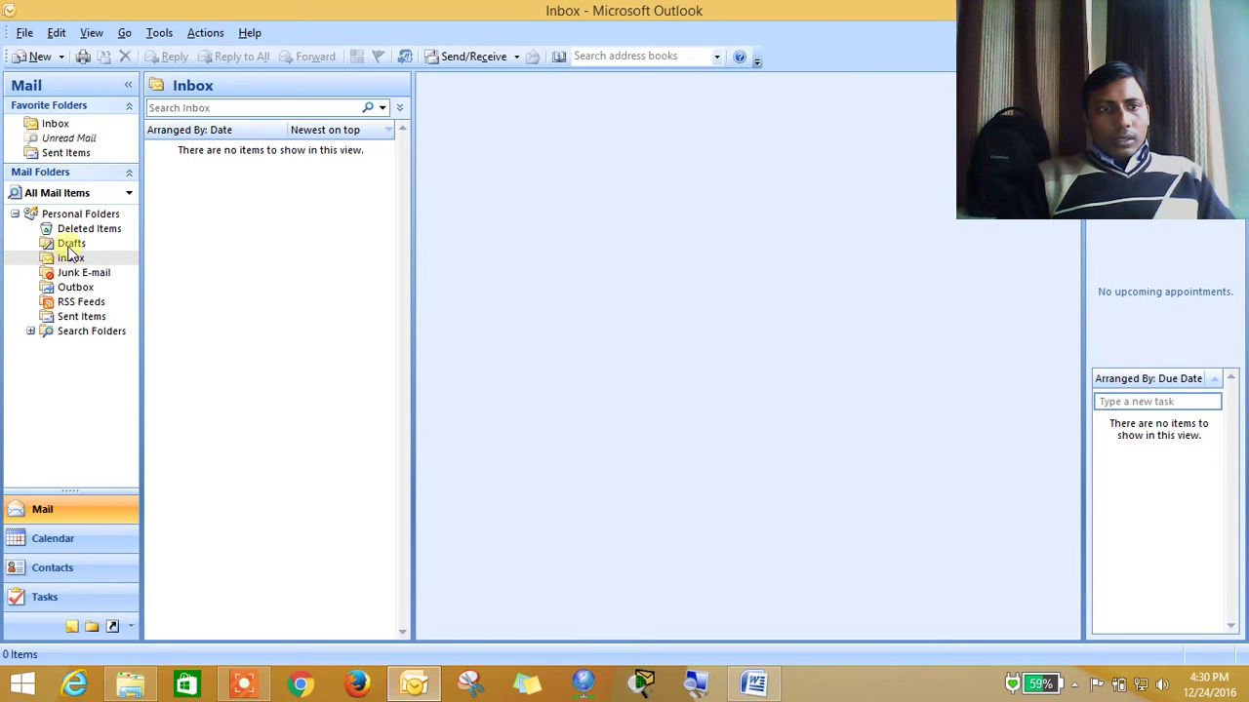
pyautogui.click(72, 245)
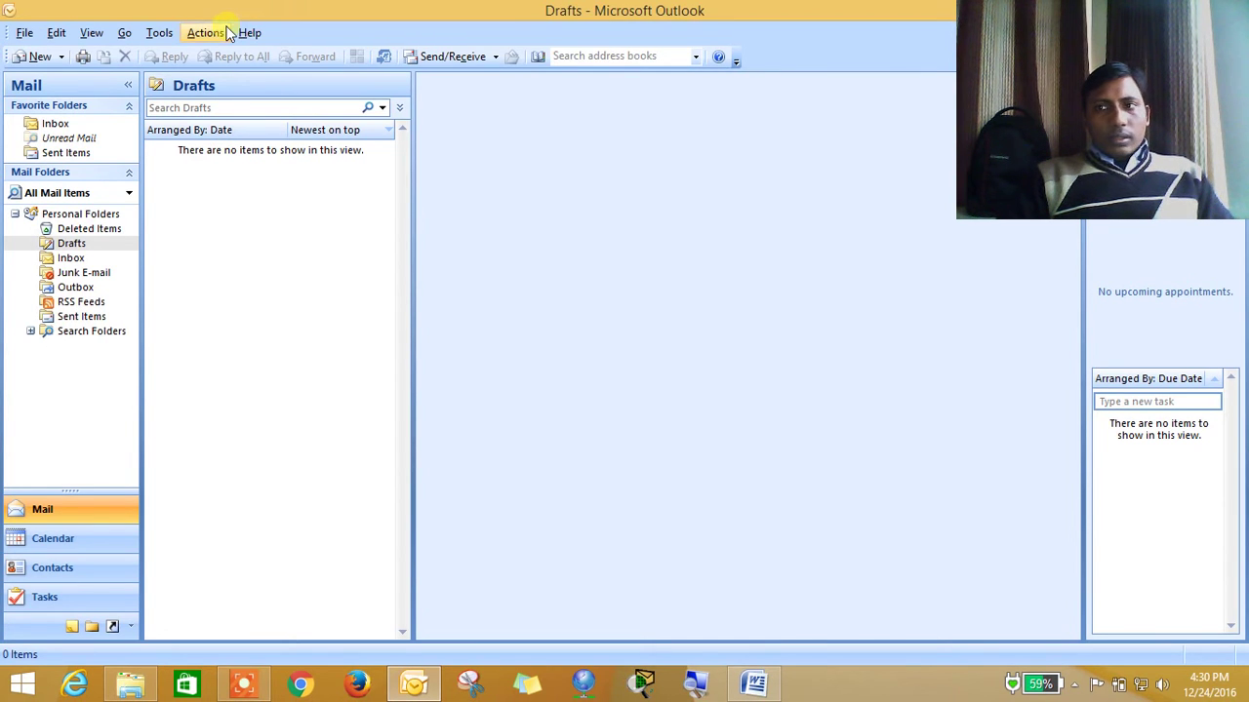
# Restore and re-maximize the Outlook window, then show the File menu again
pyautogui.click(24, 35)
pyautogui.click(24, 35)
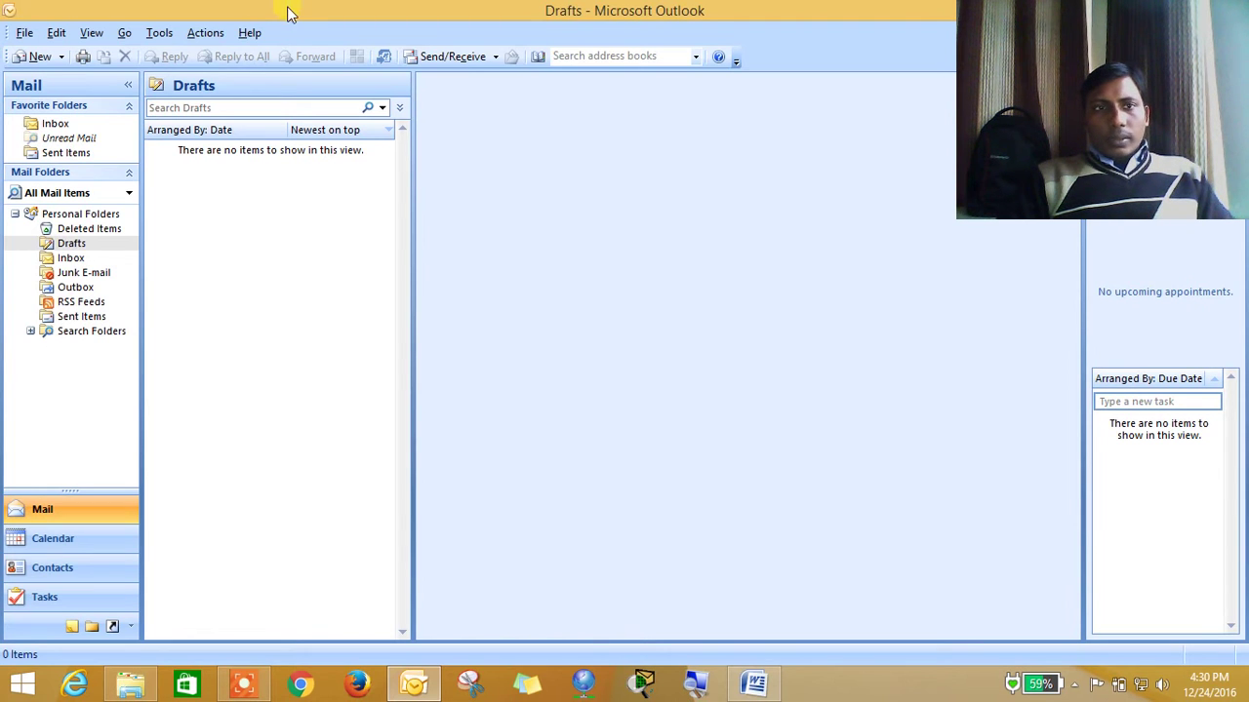
pyautogui.moveTo(292, 10); pyautogui.dragTo(342, 9)
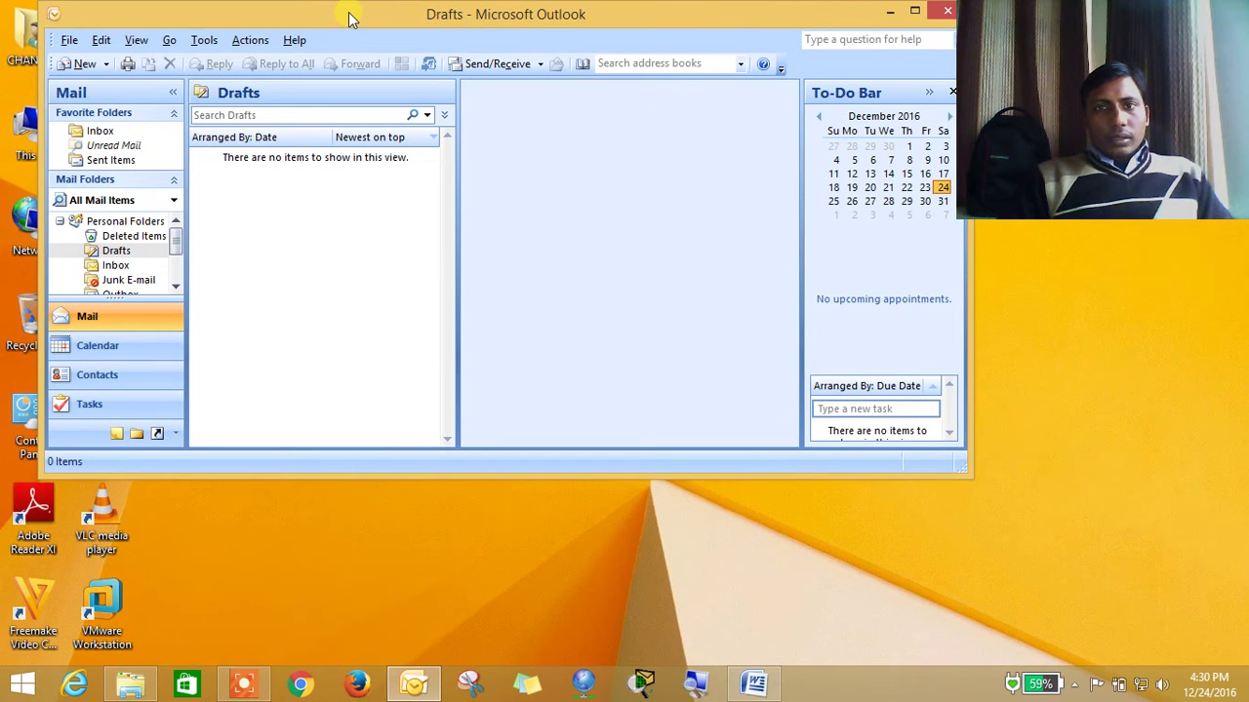
pyautogui.doubleClick(349, 20)
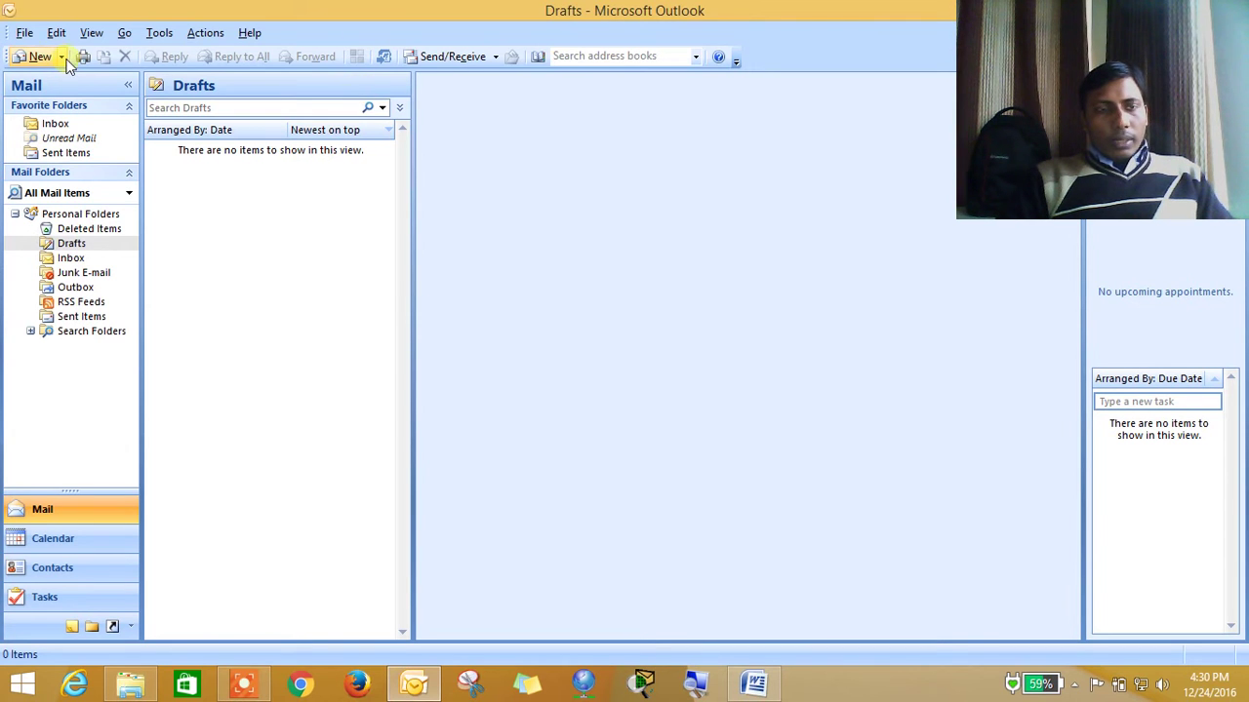
pyautogui.click(25, 33)
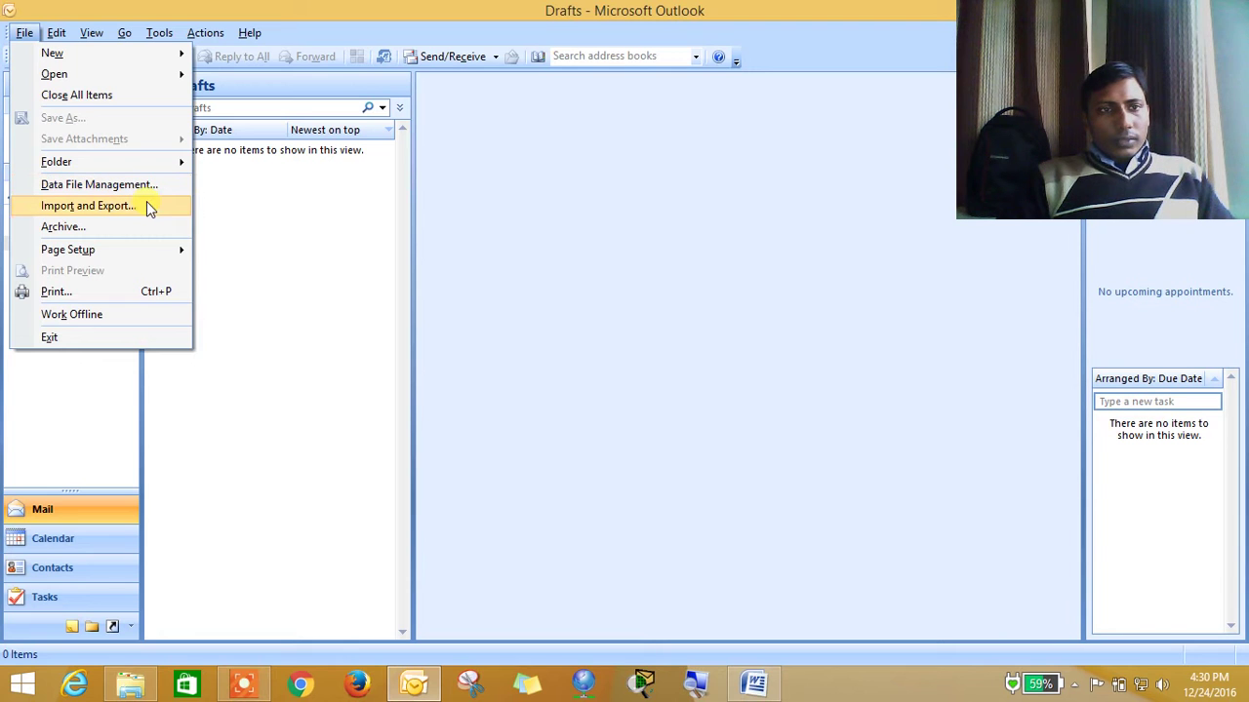
# In the Import and Export wizard, choose Import from another program or file, then Personal Folder File (.pst)
pyautogui.click(122, 205)
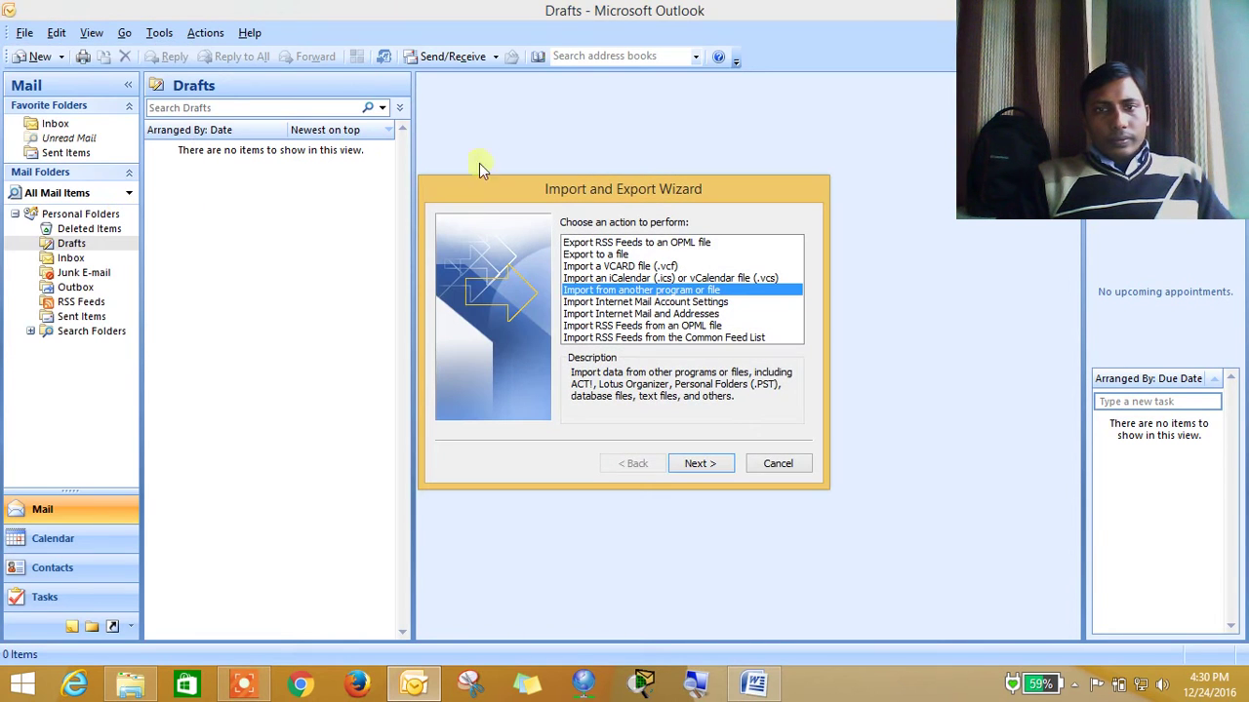
pyautogui.moveTo(482, 202); pyautogui.dragTo(367, 120)
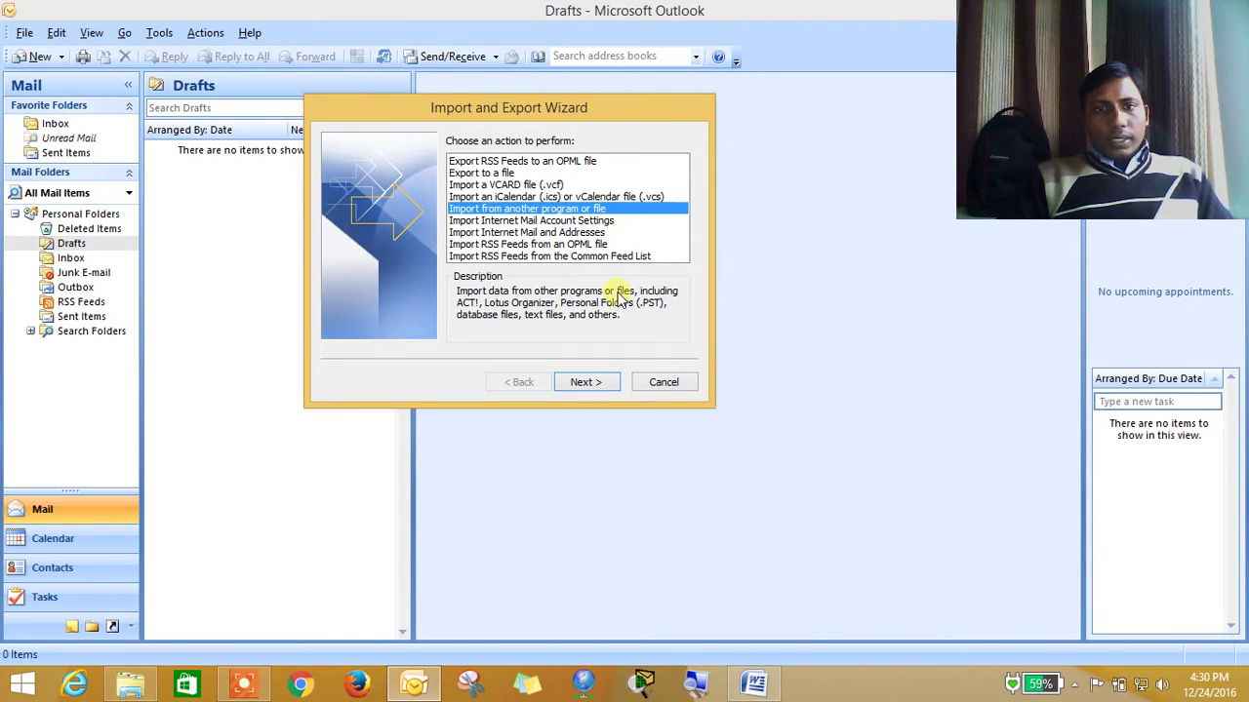
pyautogui.click(609, 382)
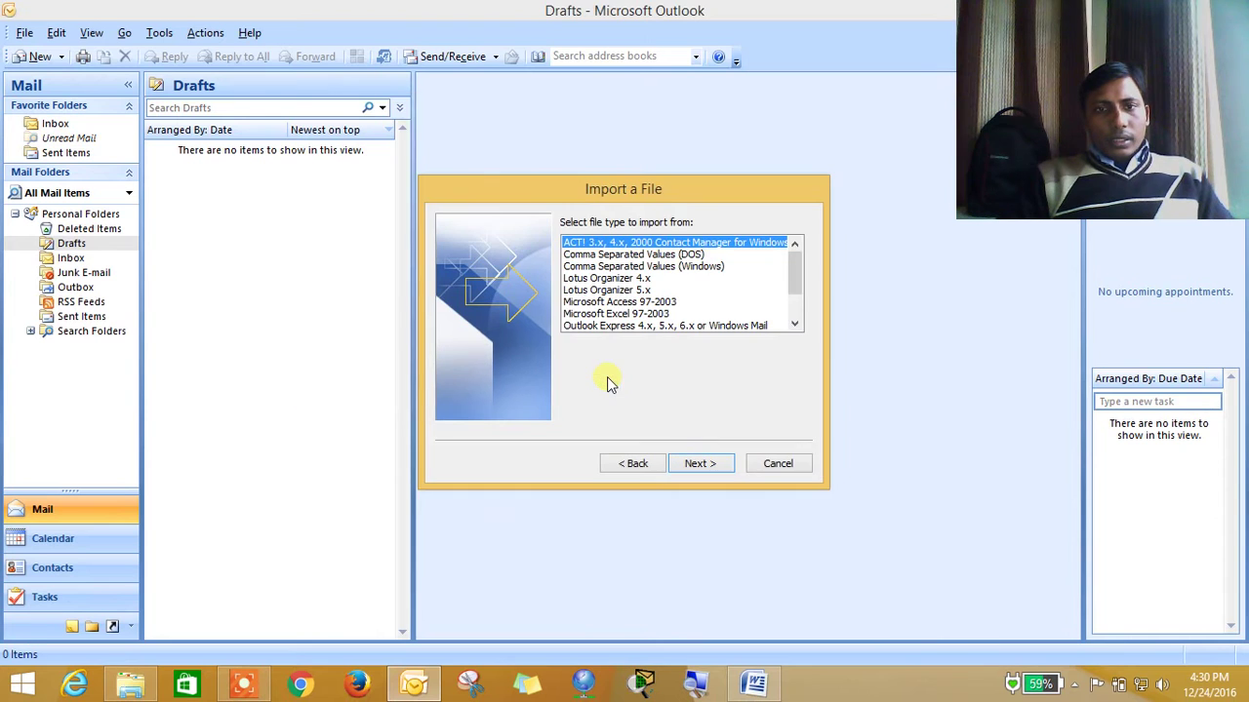
pyautogui.moveTo(660, 193); pyautogui.dragTo(559, 91)
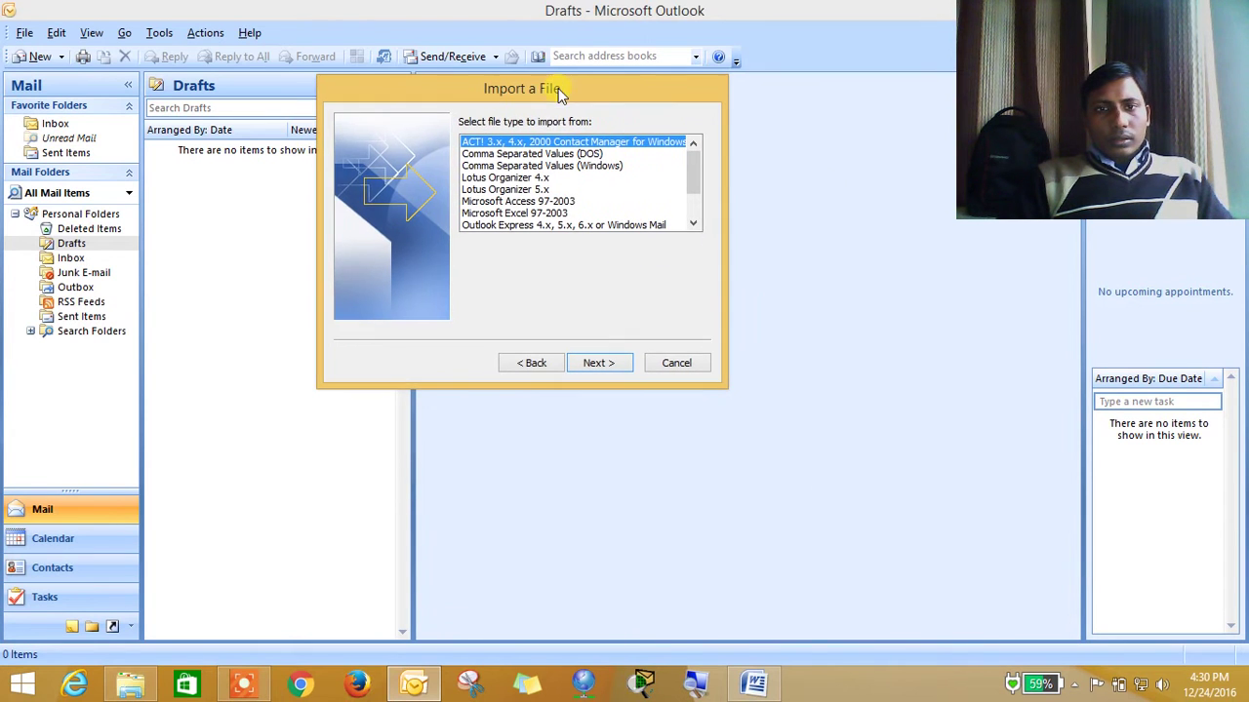
pyautogui.click(694, 221)
pyautogui.click(693, 221)
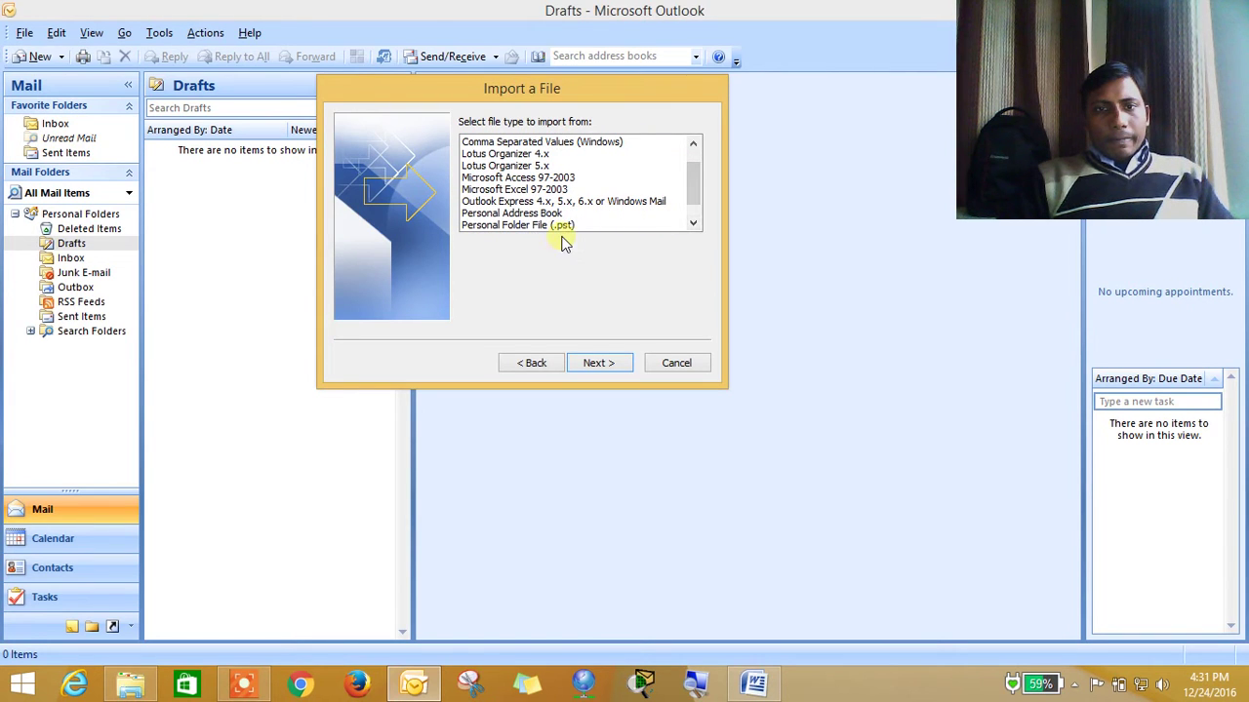
pyautogui.click(546, 226)
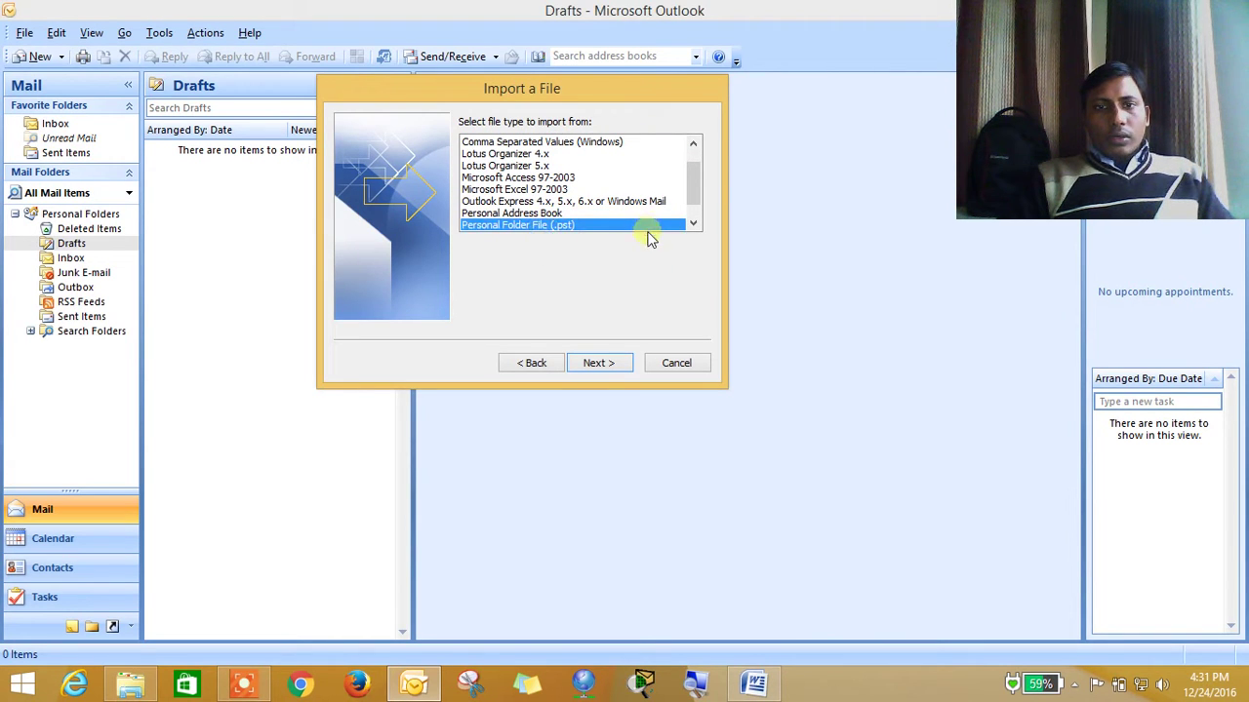
pyautogui.click(615, 367)
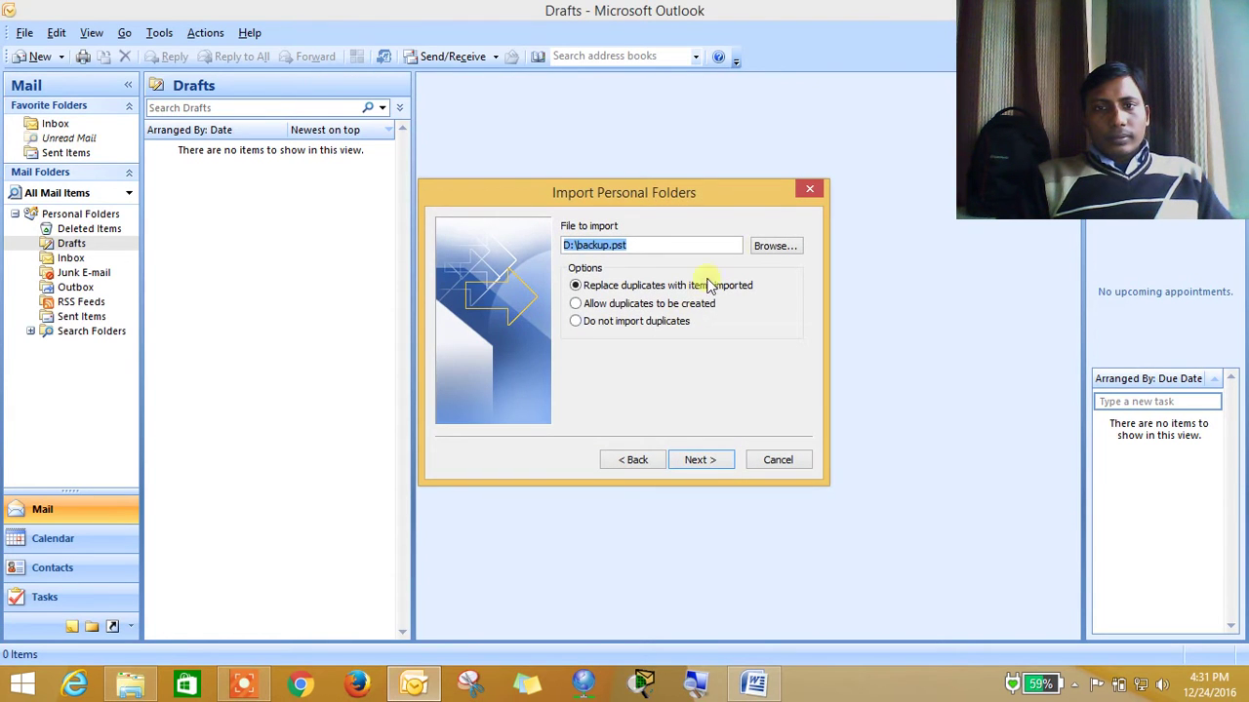
# Select backup.pst on drive F: and finish importing it with subfolders into Personal Folders
pyautogui.click(770, 243)
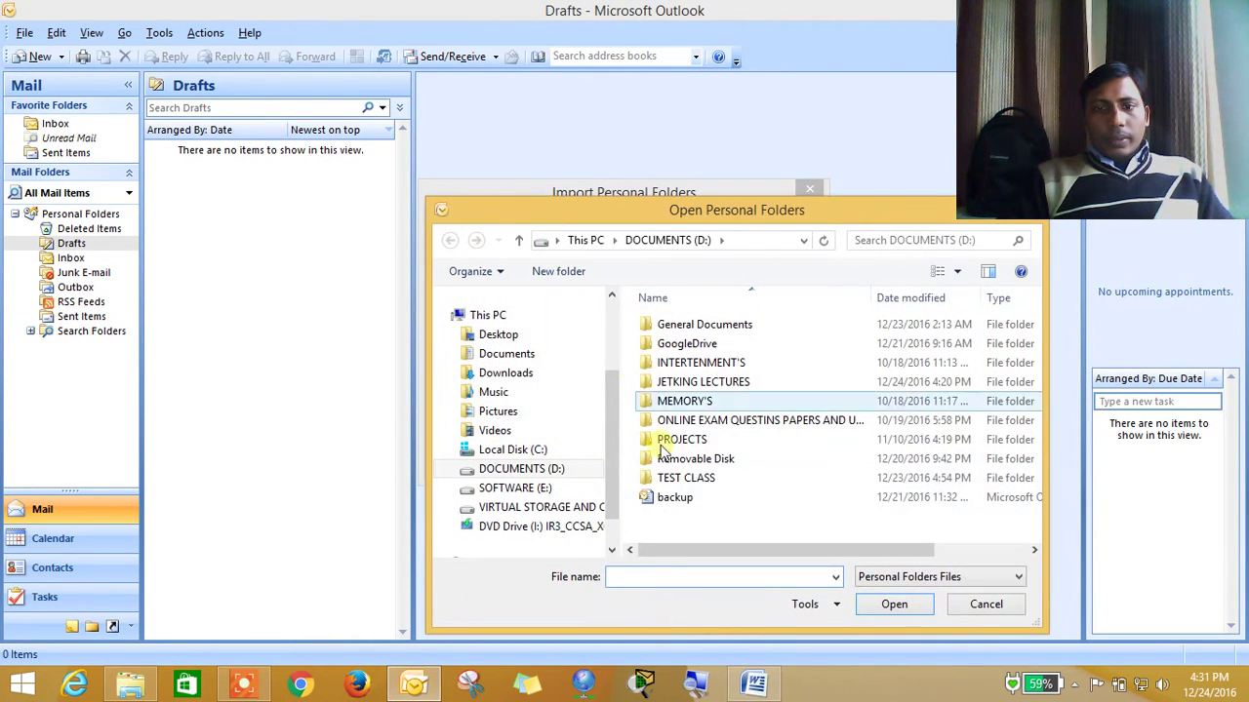
pyautogui.click(574, 510)
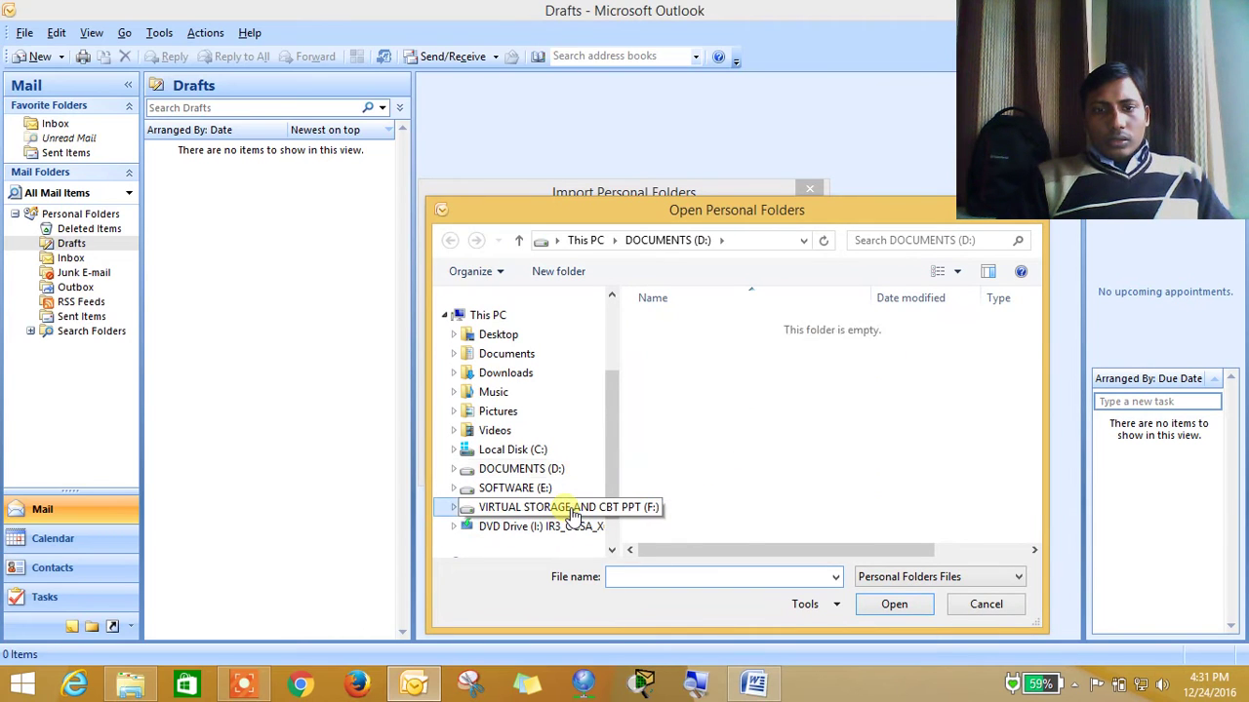
pyautogui.press('Down')
pyautogui.press('Down')
pyautogui.press('Down')
pyautogui.press('Down')
pyautogui.press('Down')
pyautogui.press('Down')
pyautogui.press('Down')
pyautogui.press('Down')
pyautogui.press('Down')
pyautogui.press('Down')
pyautogui.press('Down')
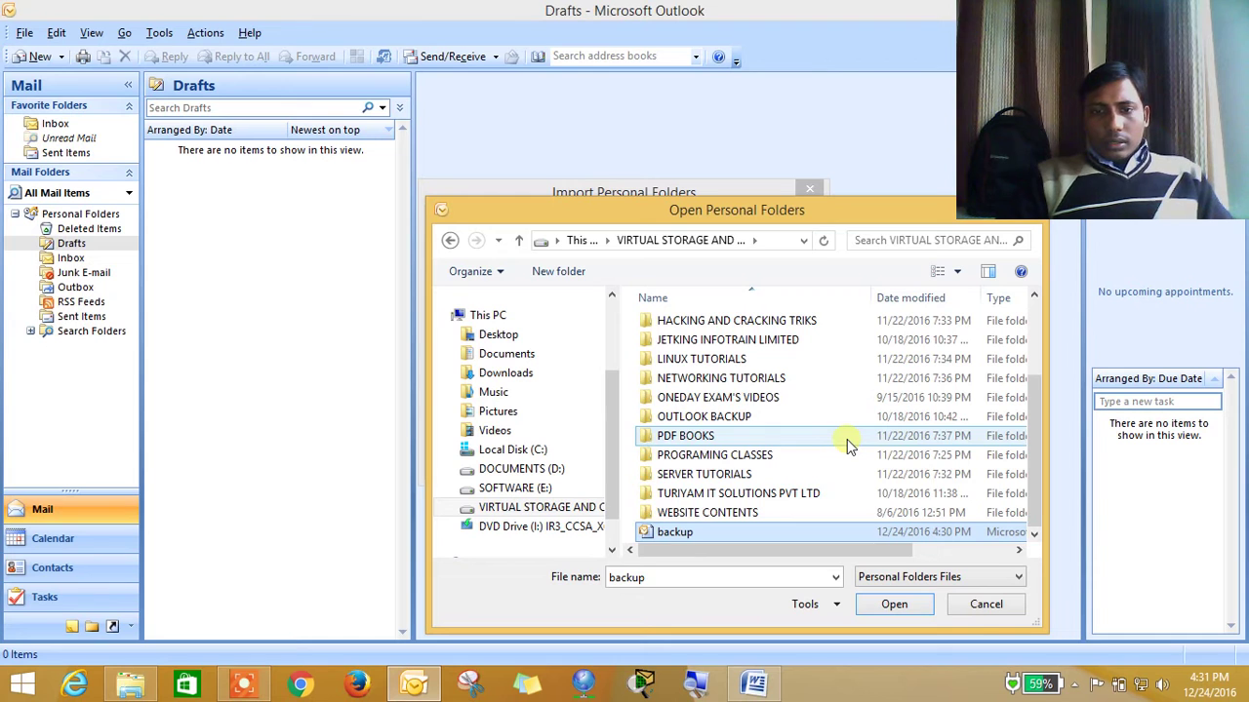
pyautogui.click(907, 607)
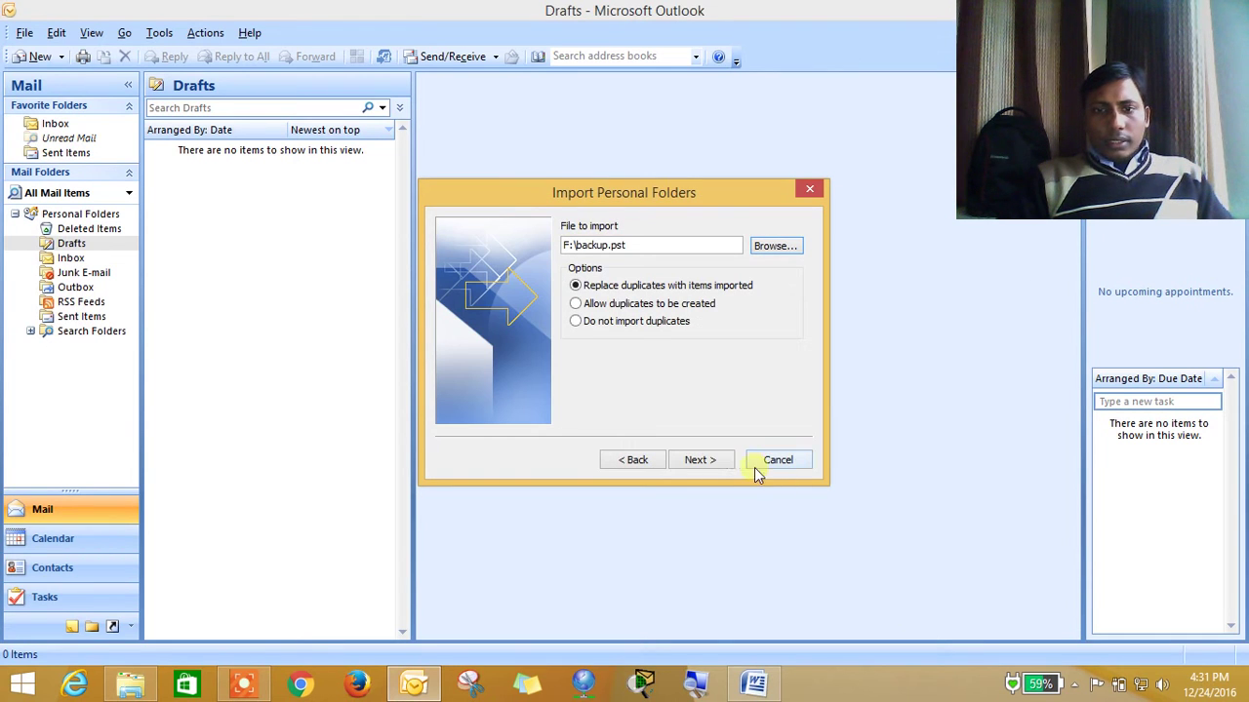
pyautogui.click(713, 456)
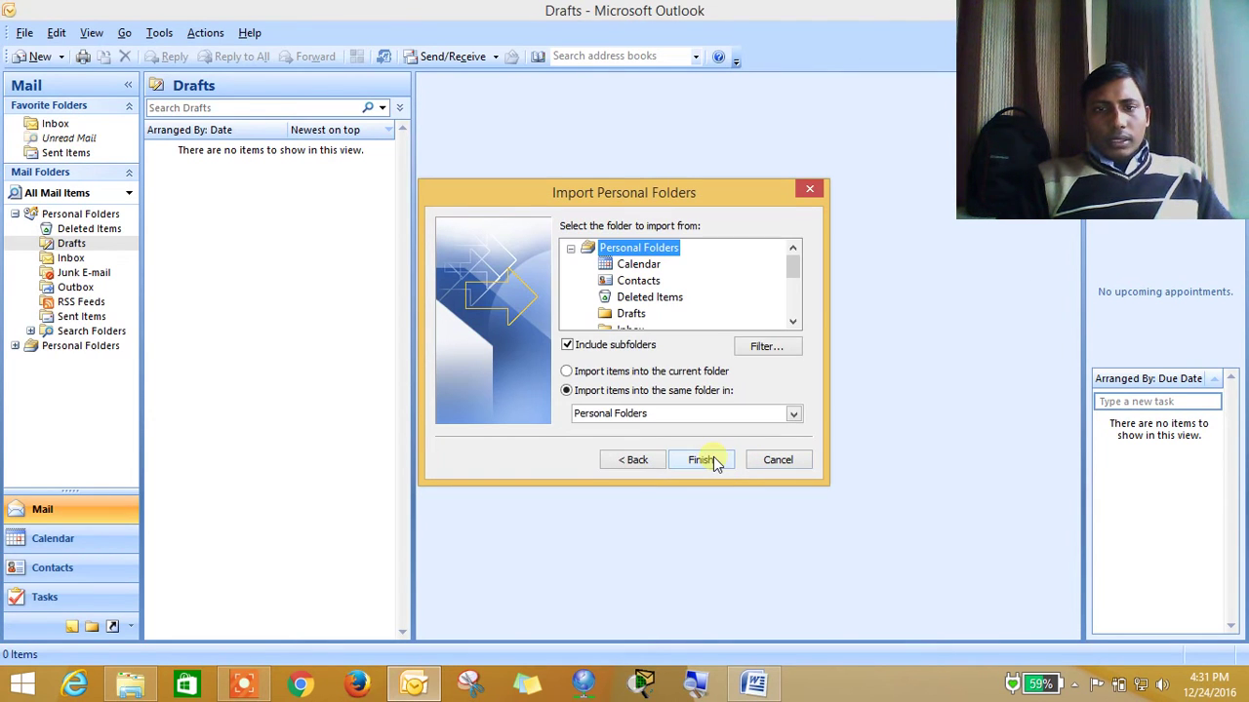
pyautogui.click(701, 459)
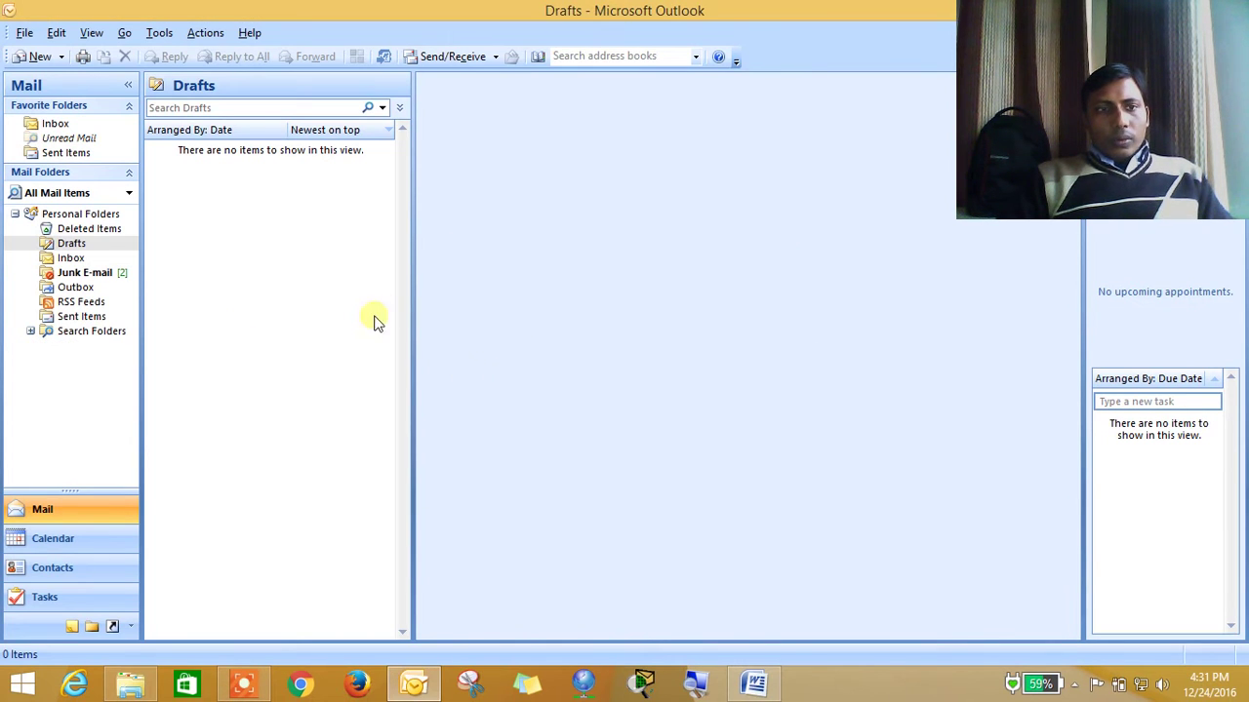
# Scroll through the 107 restored Inbox messages, then bring up the Tools menu
pyautogui.click(76, 259)
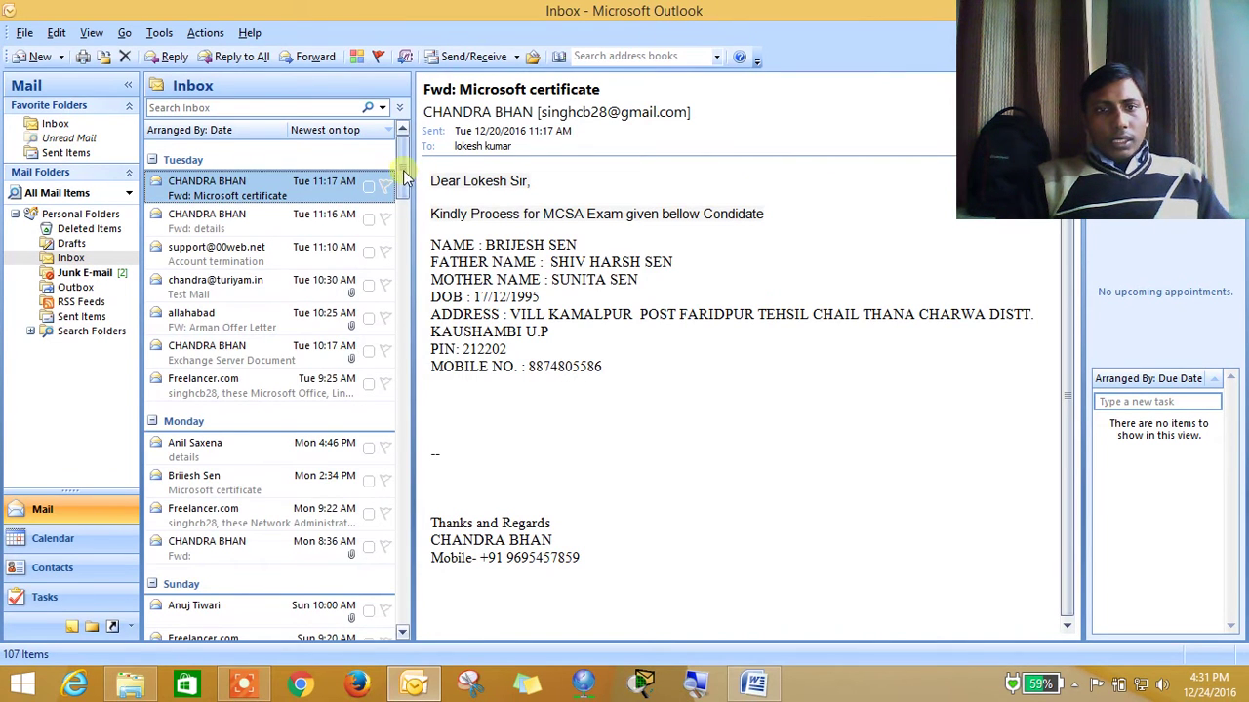
pyautogui.moveTo(403, 239); pyautogui.dragTo(406, 150)
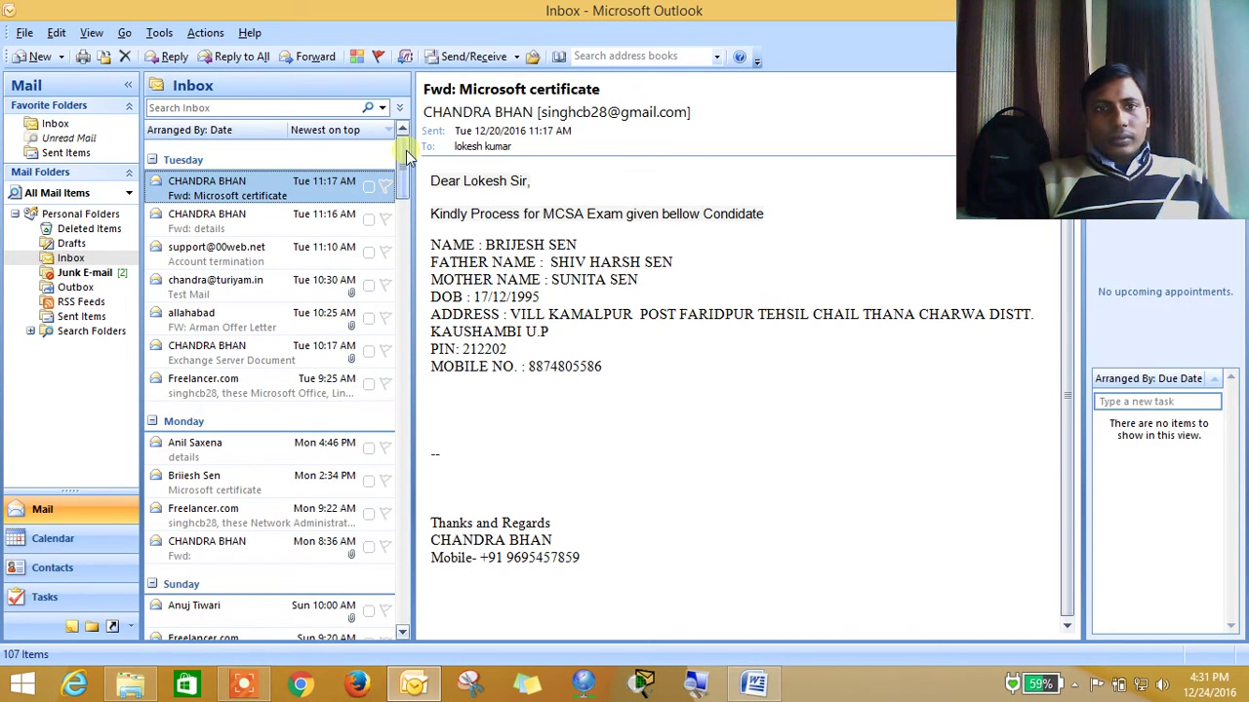
pyautogui.moveTo(401, 181)
pyautogui.mouseDown()
pyautogui.moveTo(396, 268)
pyautogui.moveTo(393, 164)
pyautogui.mouseUp()
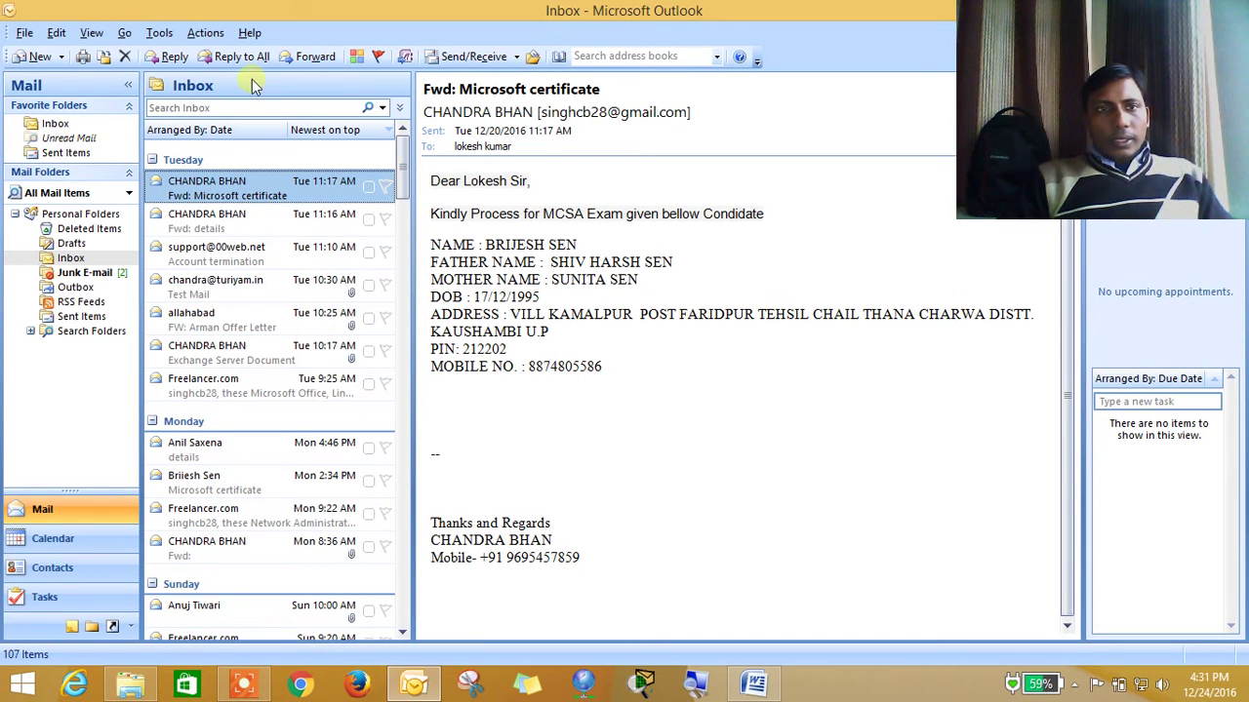
pyautogui.click(159, 33)
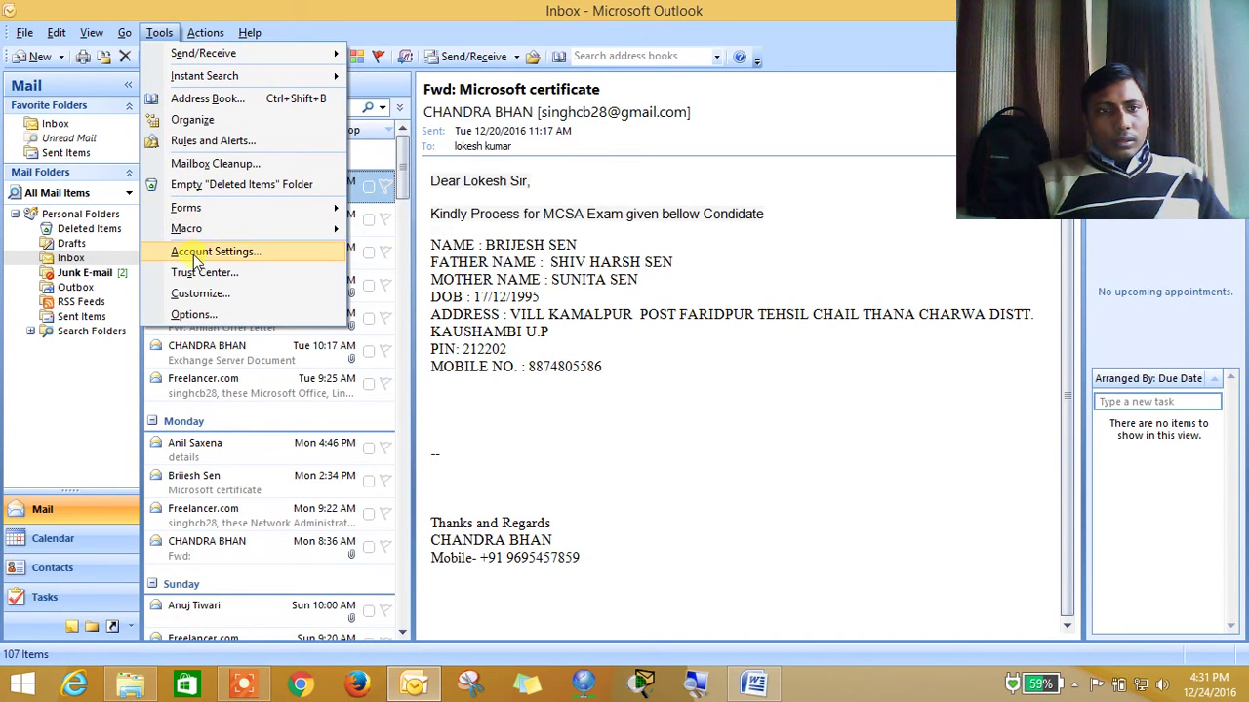
# Remove the existing Gmail account in Account Settings and close the dialog
pyautogui.click(191, 256)
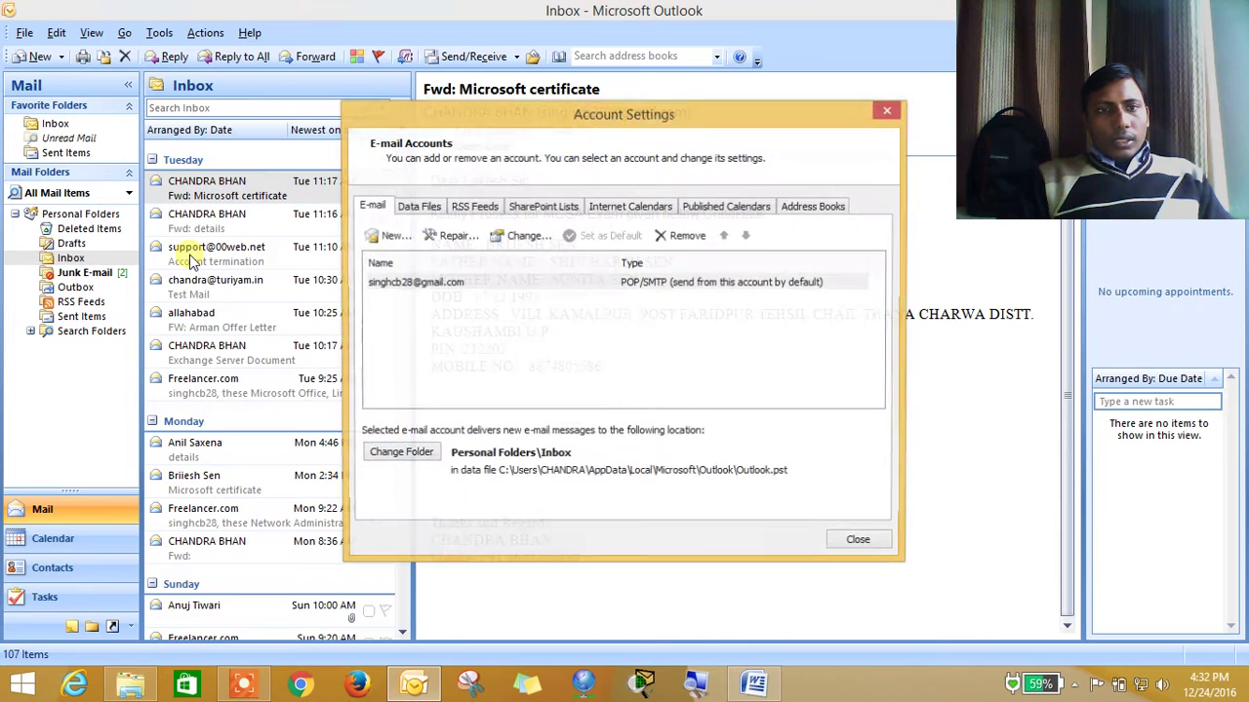
pyautogui.moveTo(454, 129); pyautogui.dragTo(328, 82)
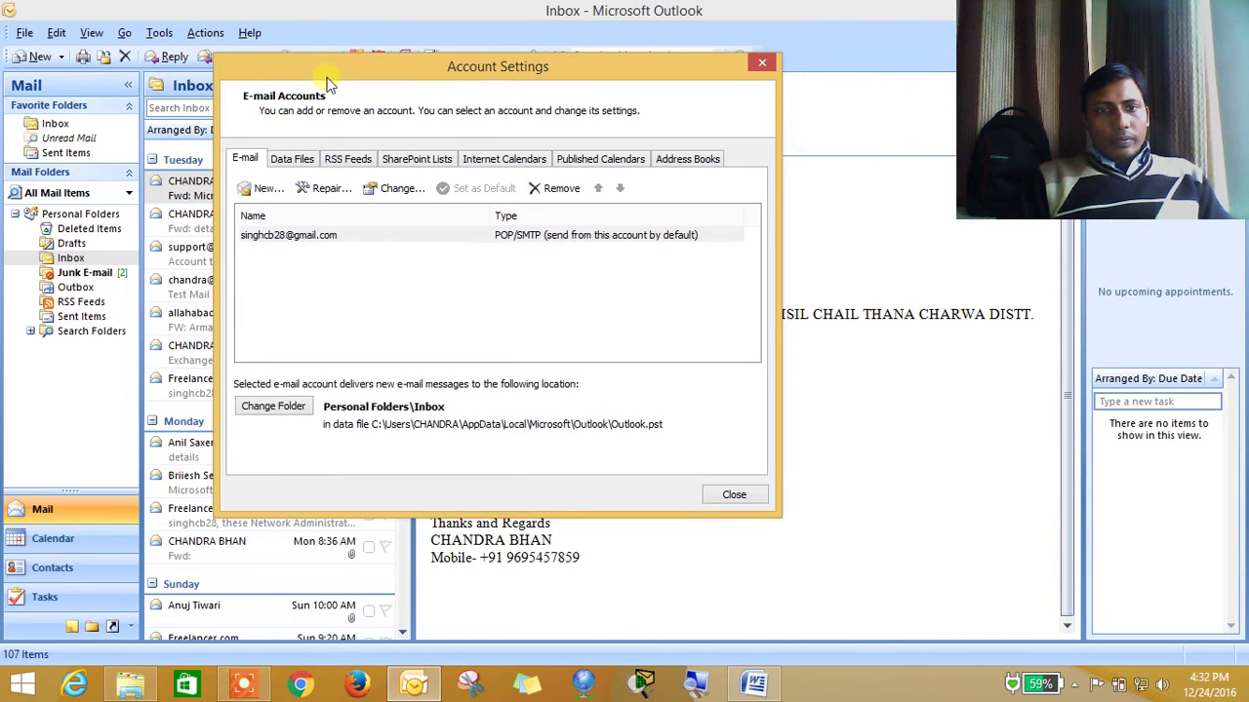
pyautogui.click(323, 239)
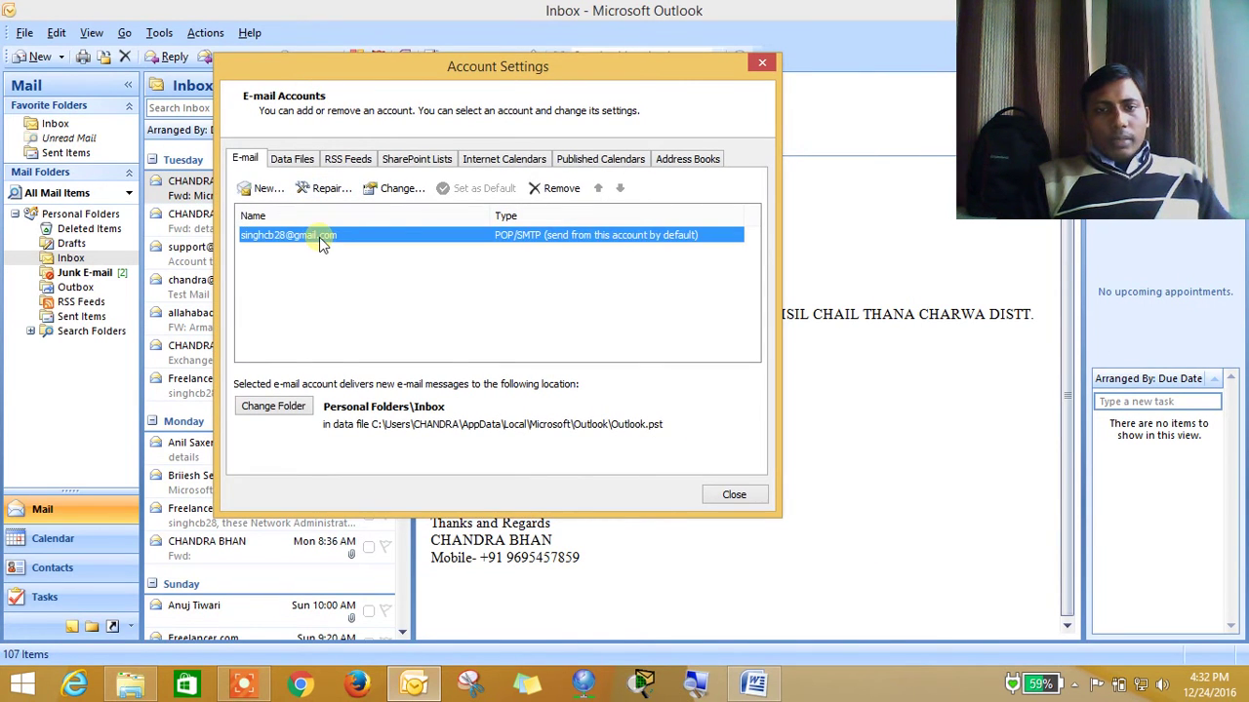
pyautogui.click(568, 190)
pyautogui.click(718, 400)
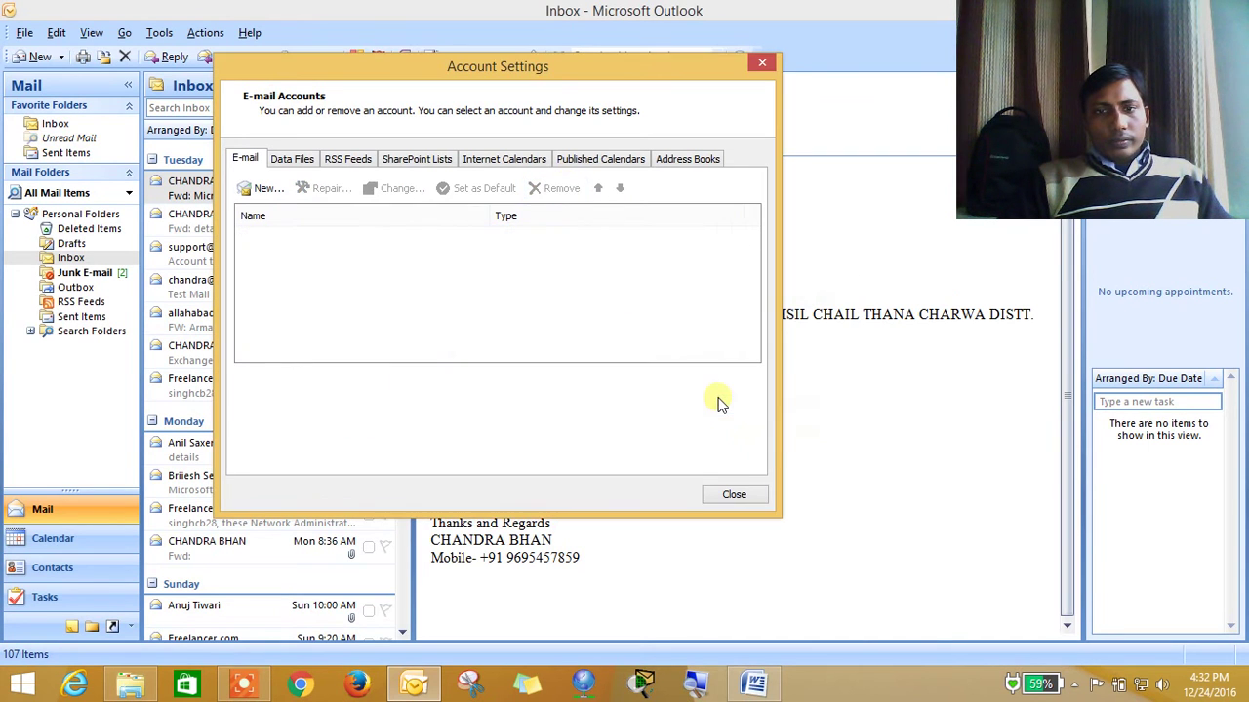
pyautogui.click(734, 495)
# Reopen Account Settings and start adding a new e-mail account
pyautogui.click(161, 32)
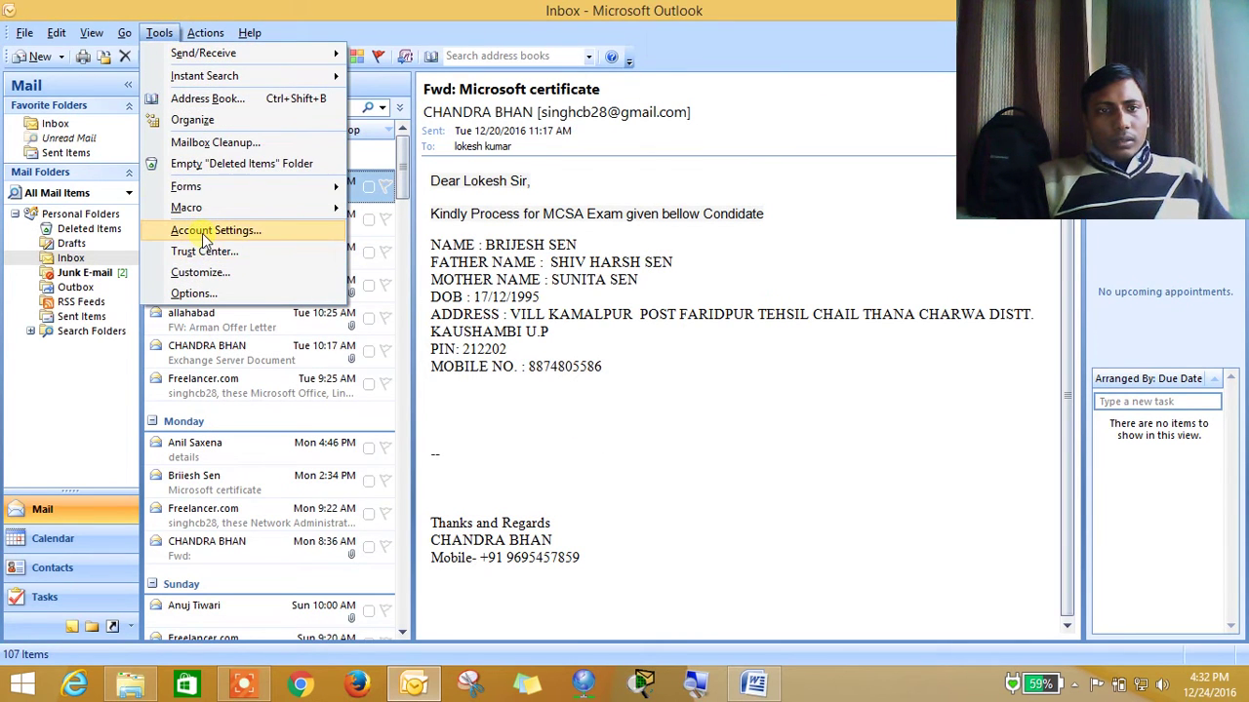
pyautogui.click(205, 231)
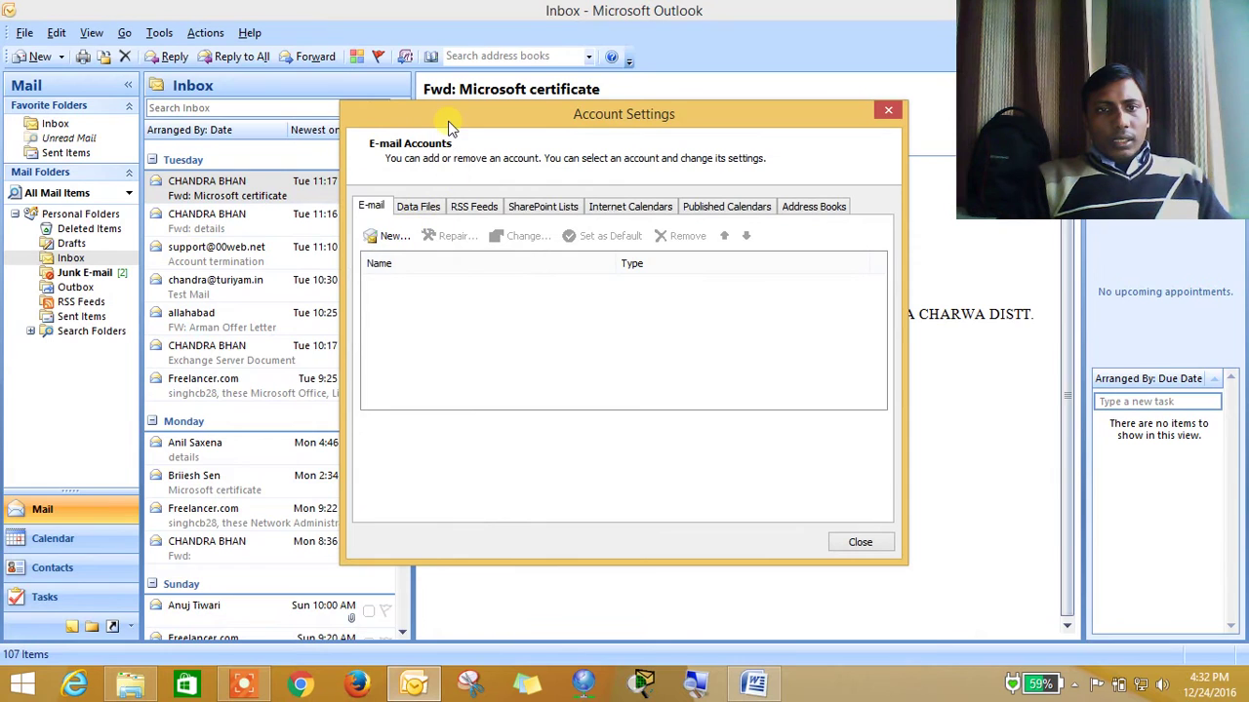
pyautogui.moveTo(450, 126); pyautogui.dragTo(327, 91)
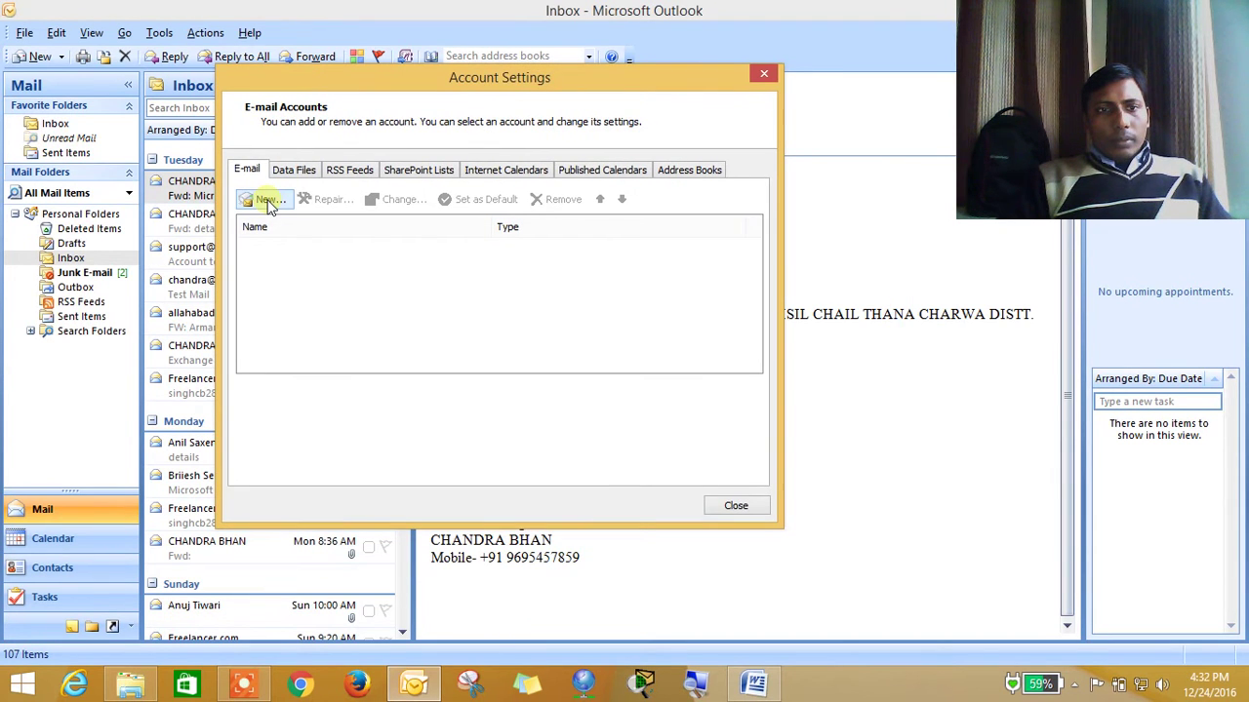
pyautogui.click(269, 200)
pyautogui.moveTo(323, 210); pyautogui.dragTo(459, 151)
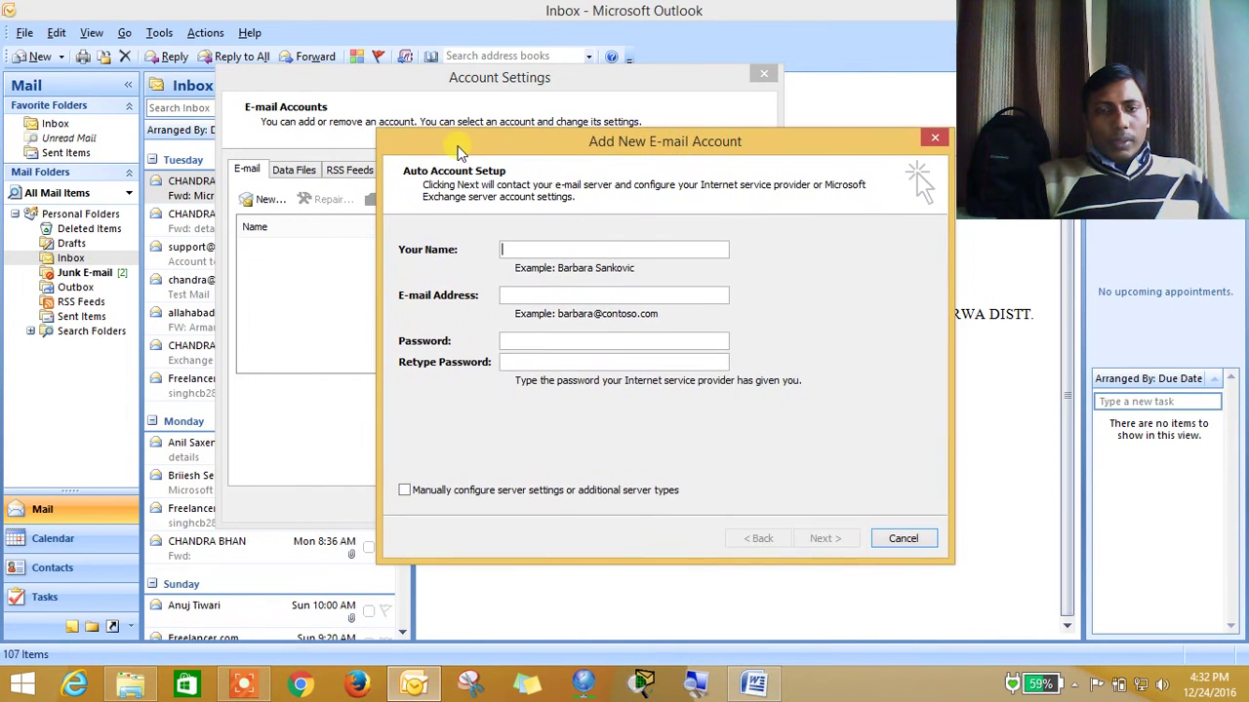
# Enter the account holder's name, Gmail address and password (retyped), then begin automatic setup
pyautogui.click(531, 253)
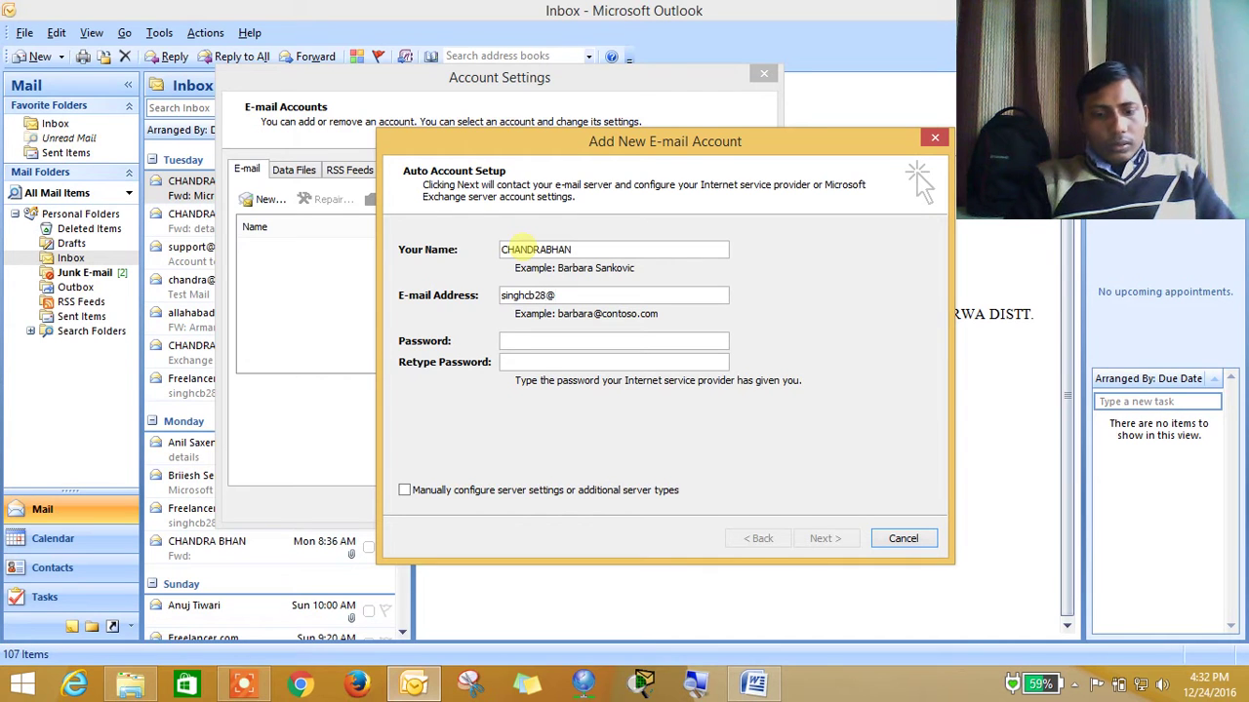
pyautogui.write('.com')
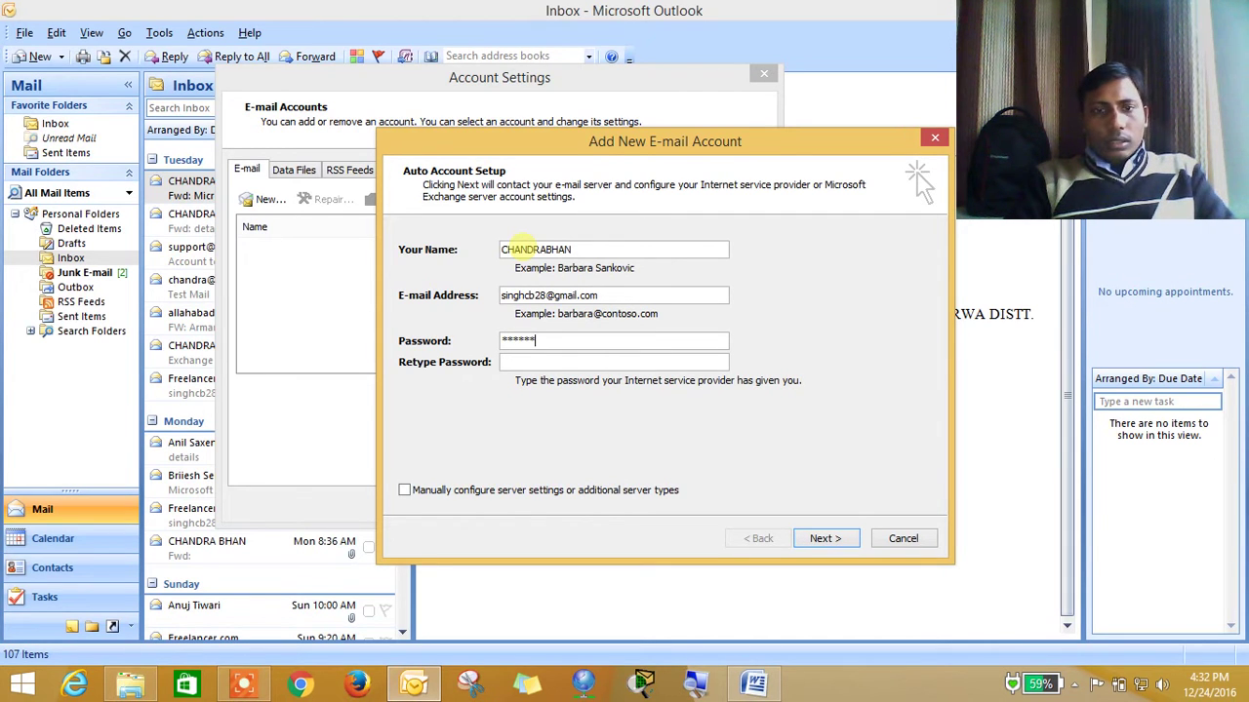
pyautogui.hotkey('shift', 'Tab')
pyautogui.write('**')
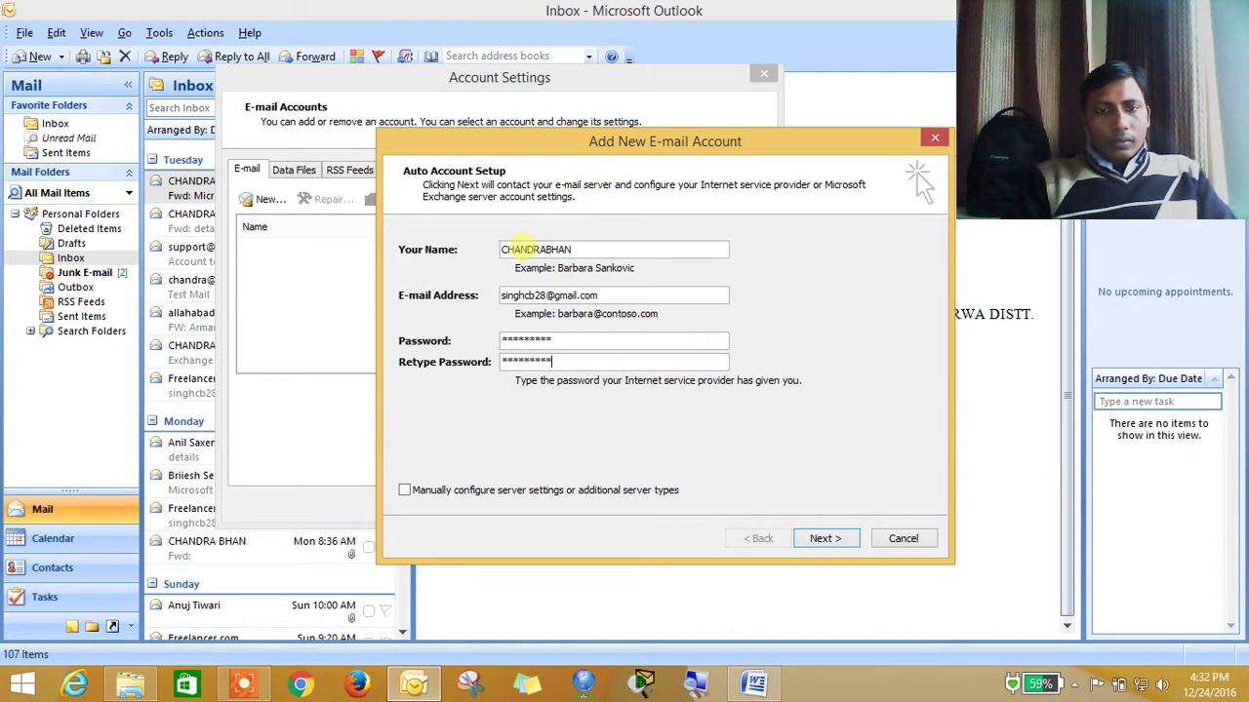
pyautogui.click(819, 542)
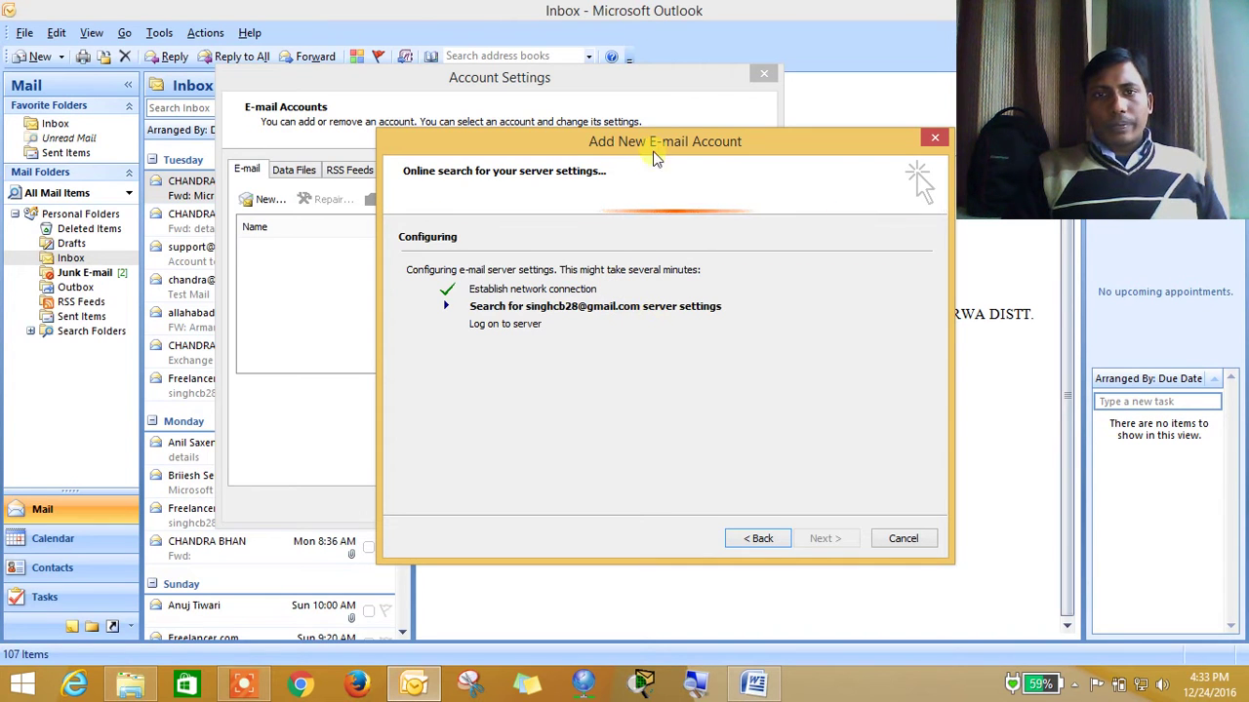
# Let the automatic setup pass all three checks and finish adding the POP3 account
pyautogui.moveTo(651, 145); pyautogui.dragTo(637, 116)
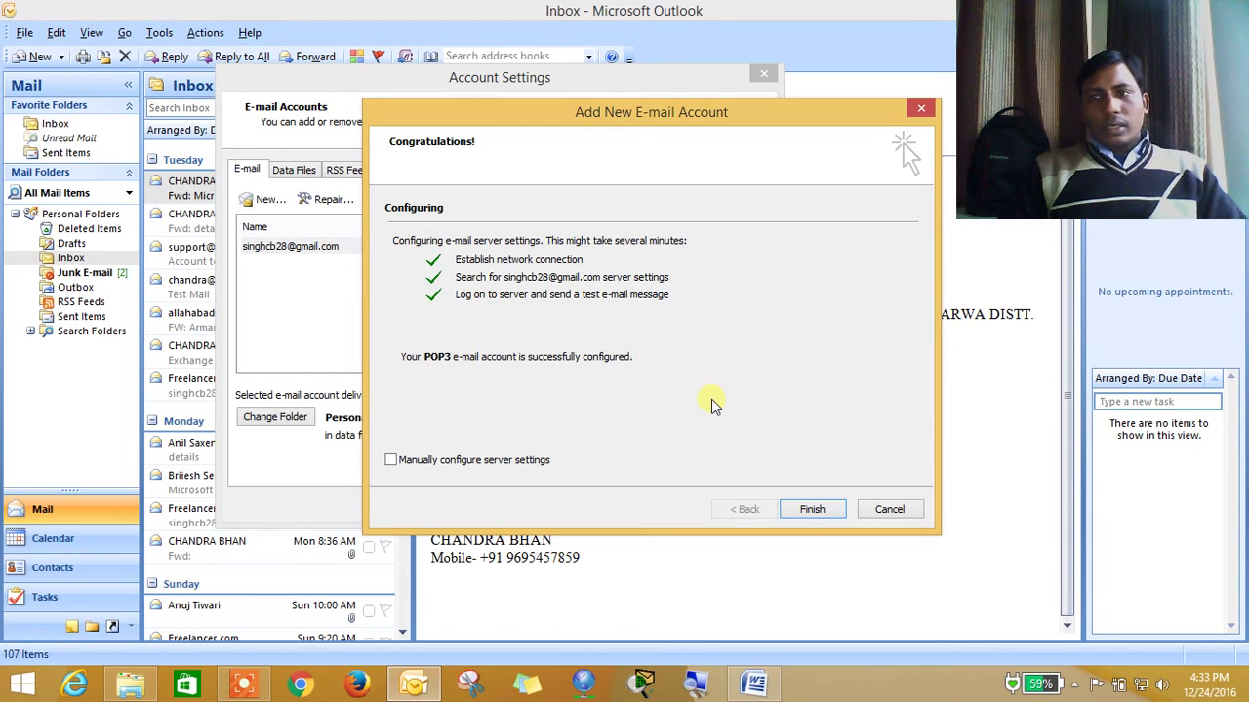
pyautogui.click(831, 510)
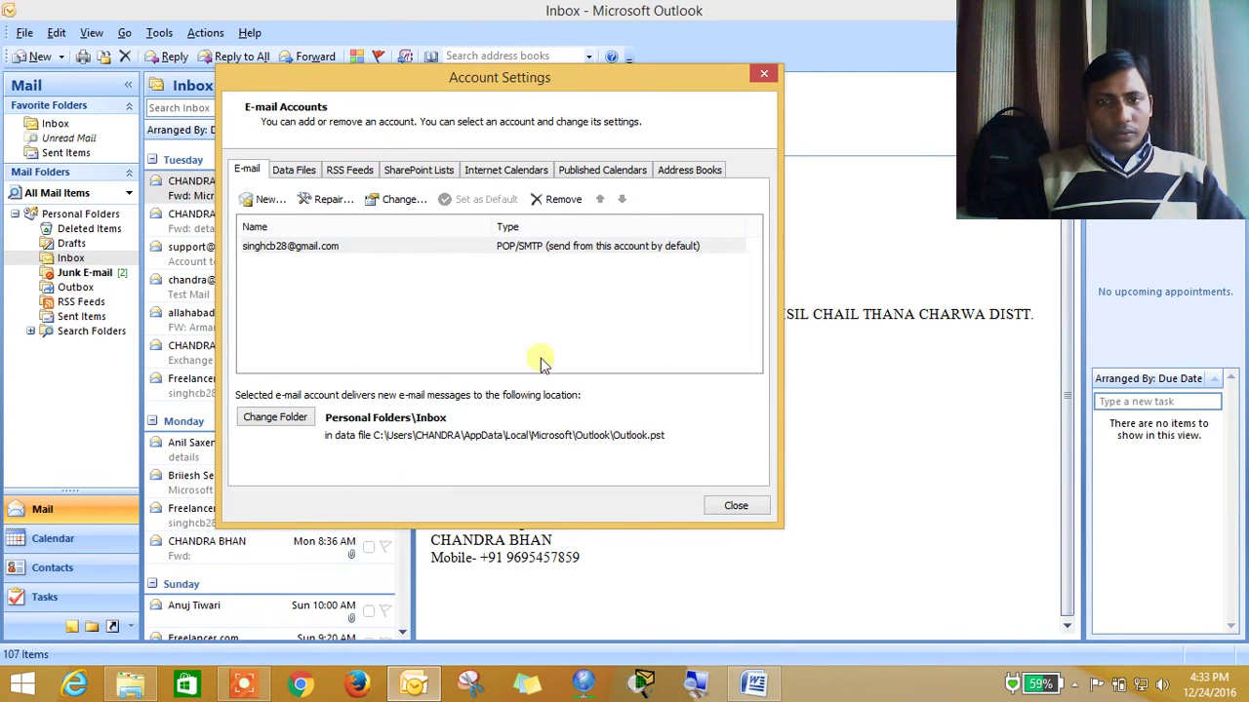
# Run Send/Receive and open the arriving Microsoft Office Outlook Test Message
pyautogui.click(741, 505)
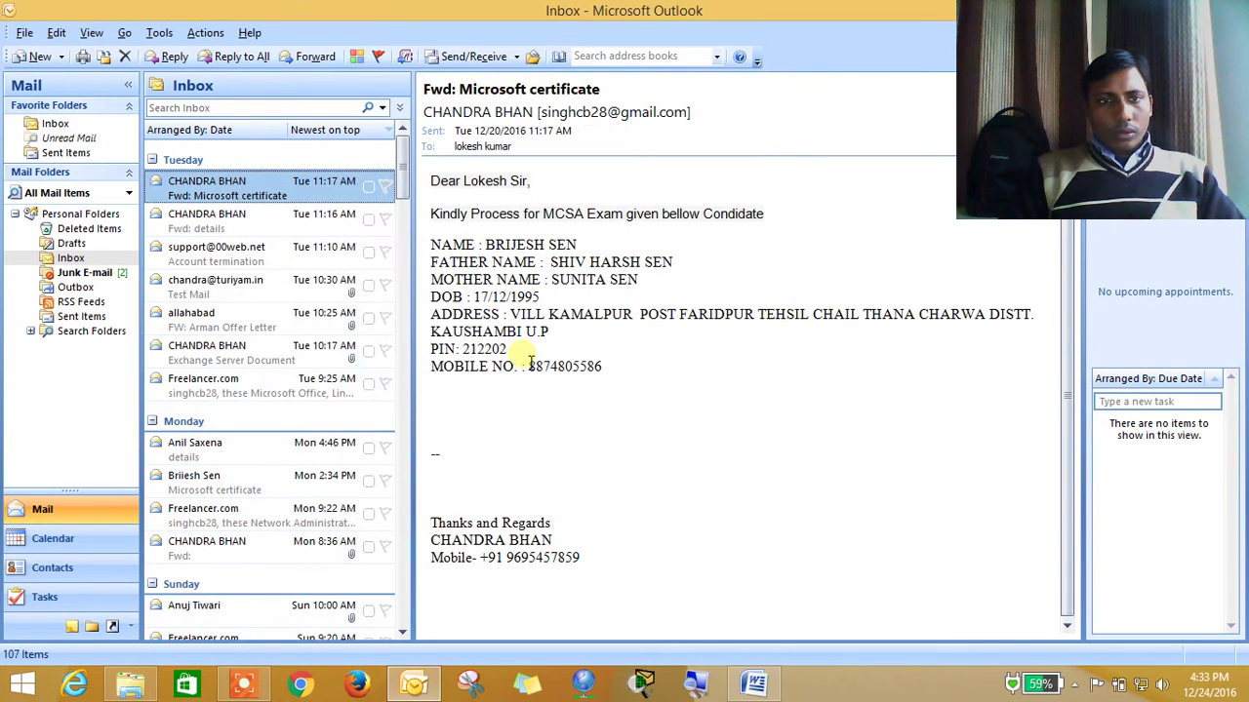
pyautogui.click(492, 61)
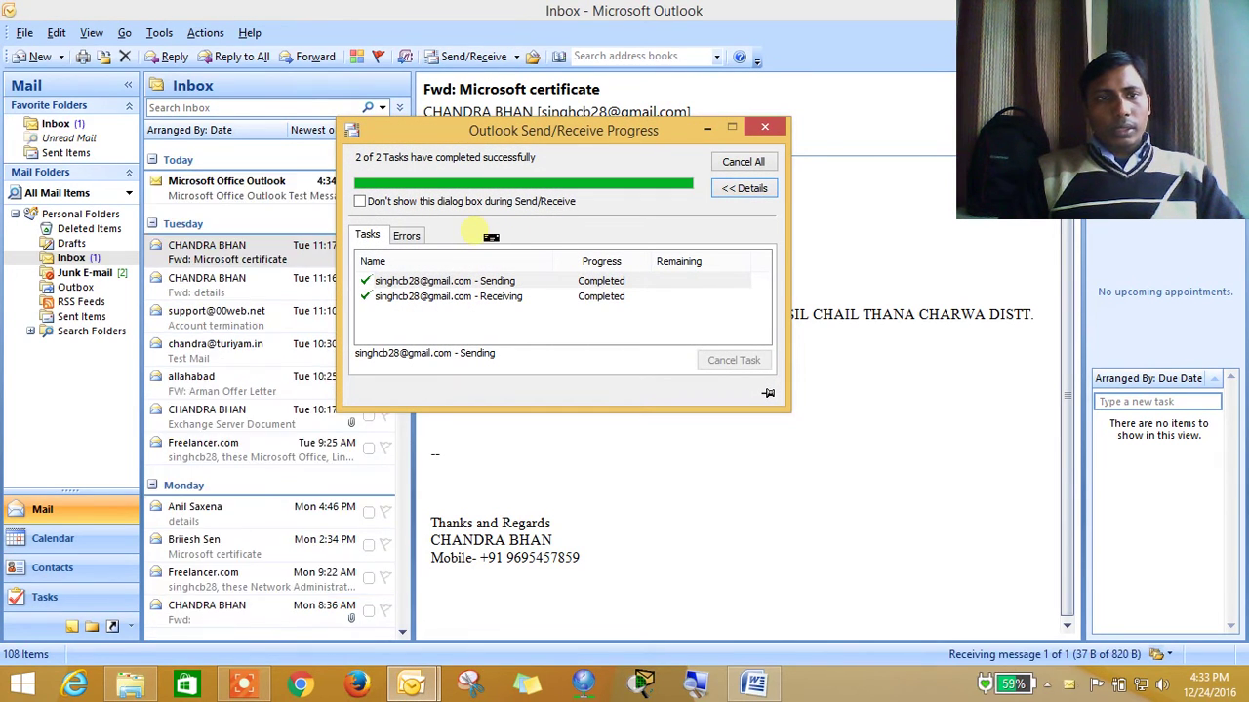
pyautogui.click(232, 189)
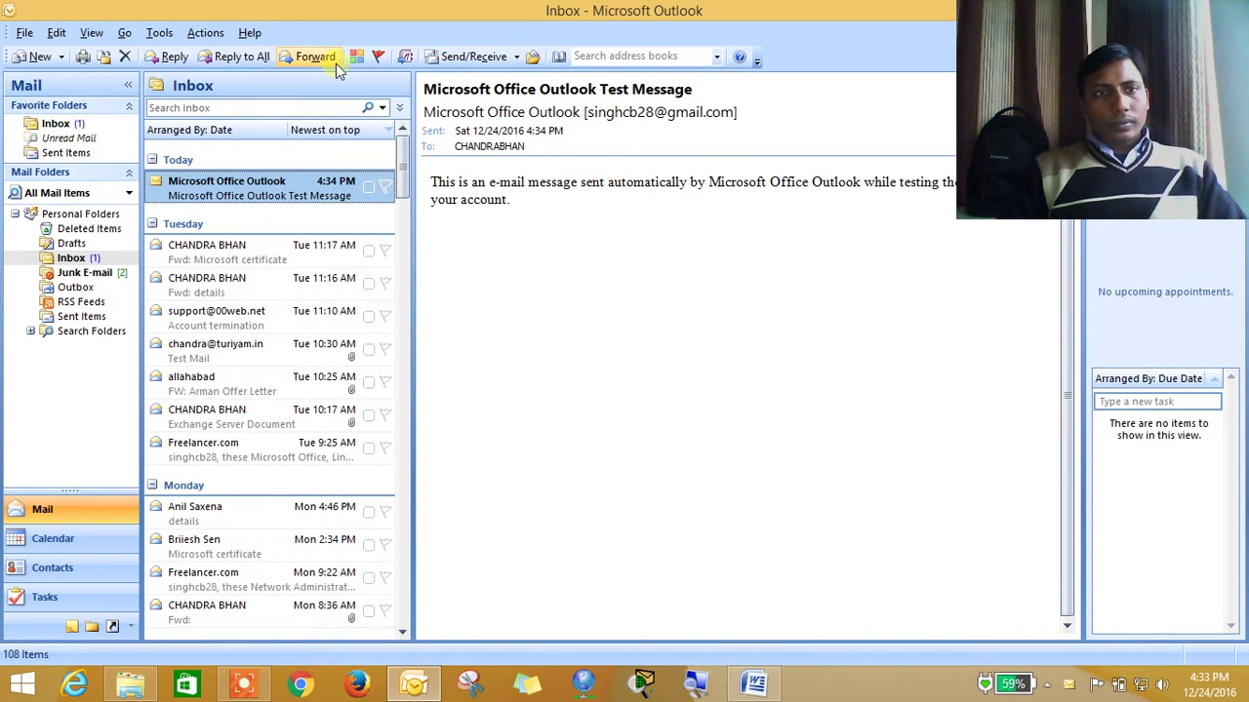
pyautogui.click(171, 35)
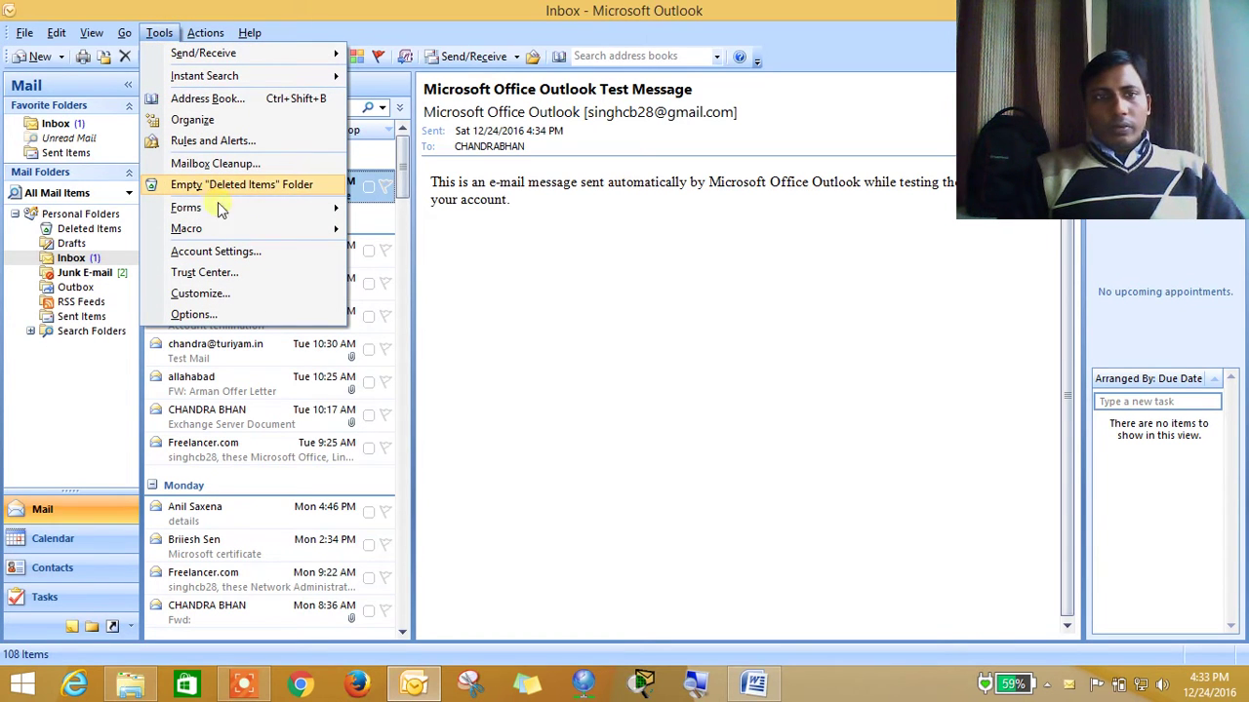
# Open the Gmail account's More Settings and view the Advanced server port settings
pyautogui.click(234, 253)
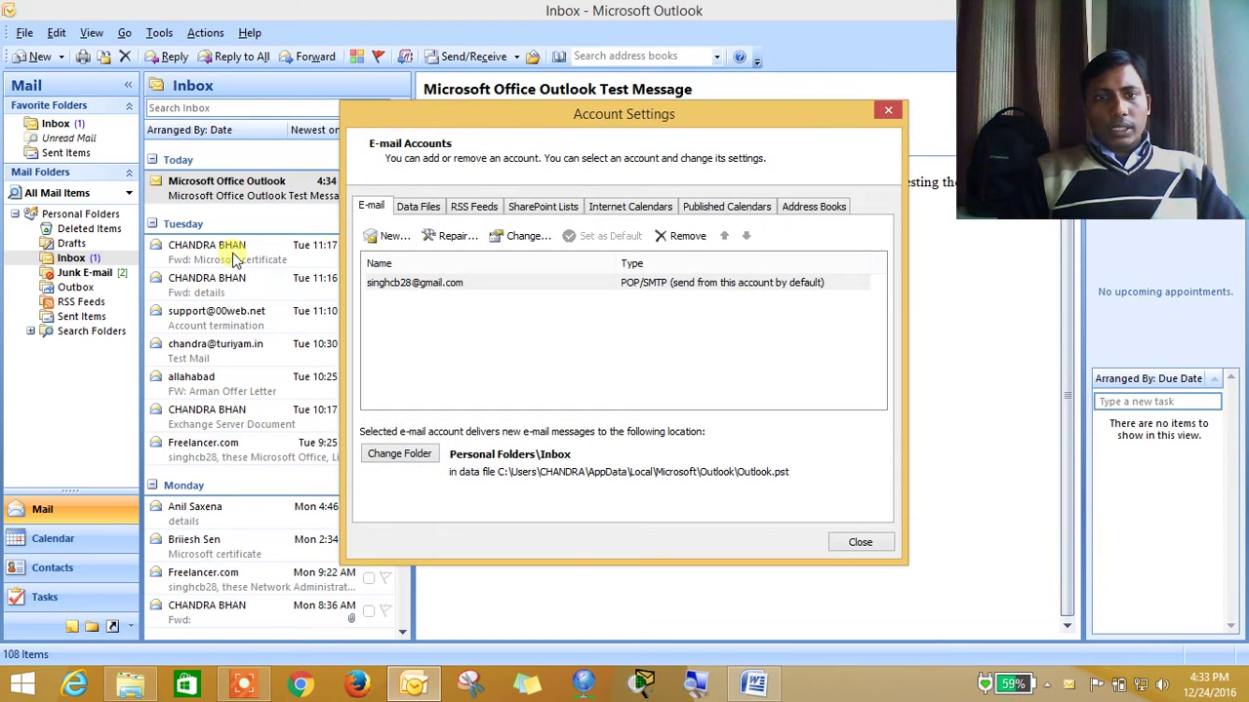
pyautogui.click(404, 287)
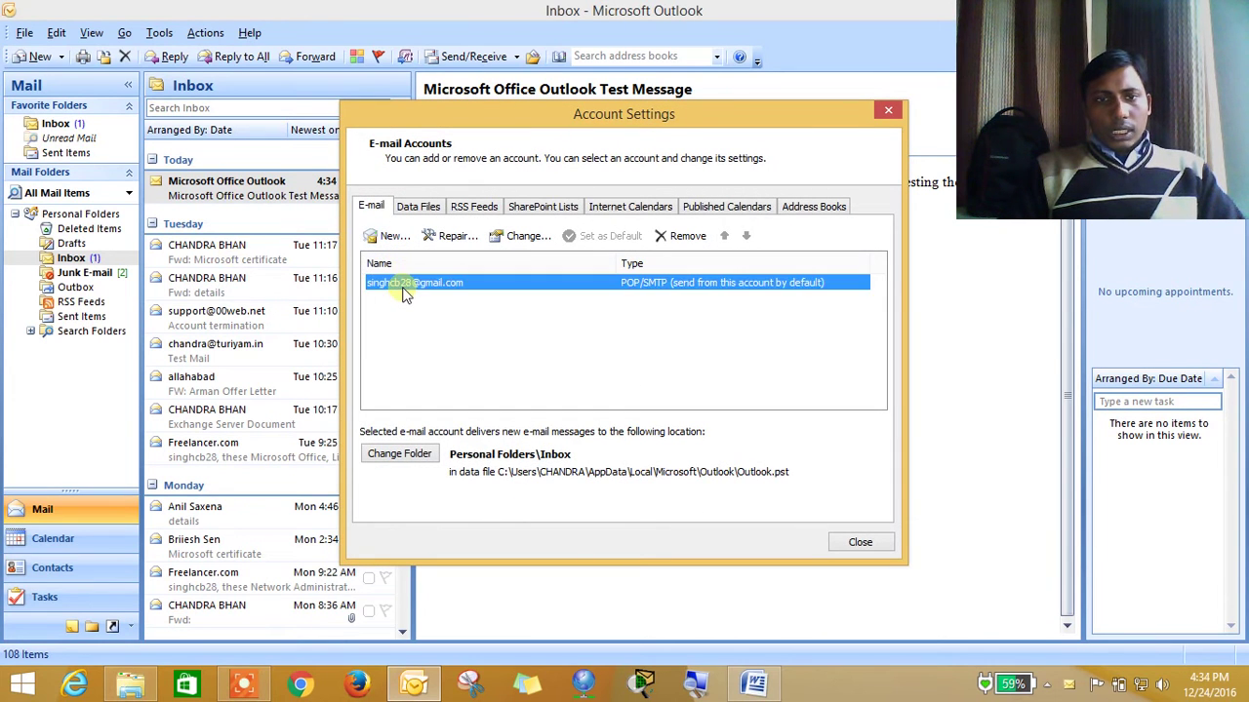
pyautogui.doubleClick(404, 289)
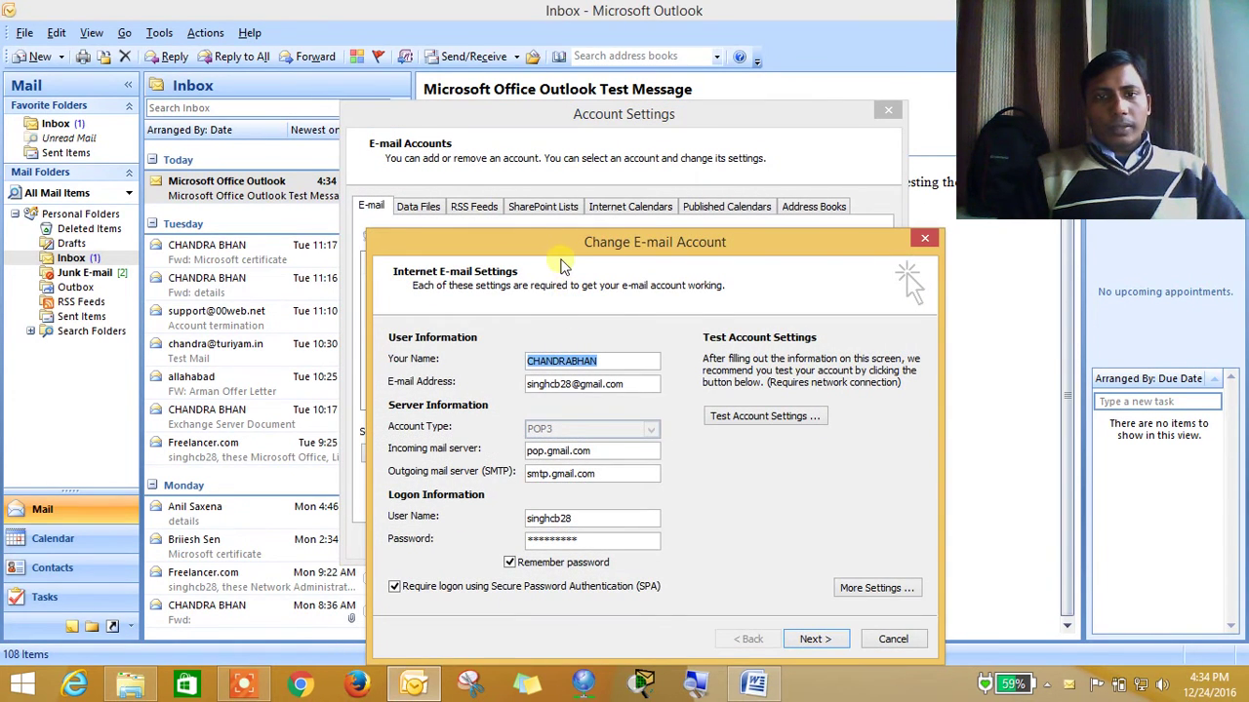
pyautogui.moveTo(535, 255); pyautogui.dragTo(408, 154)
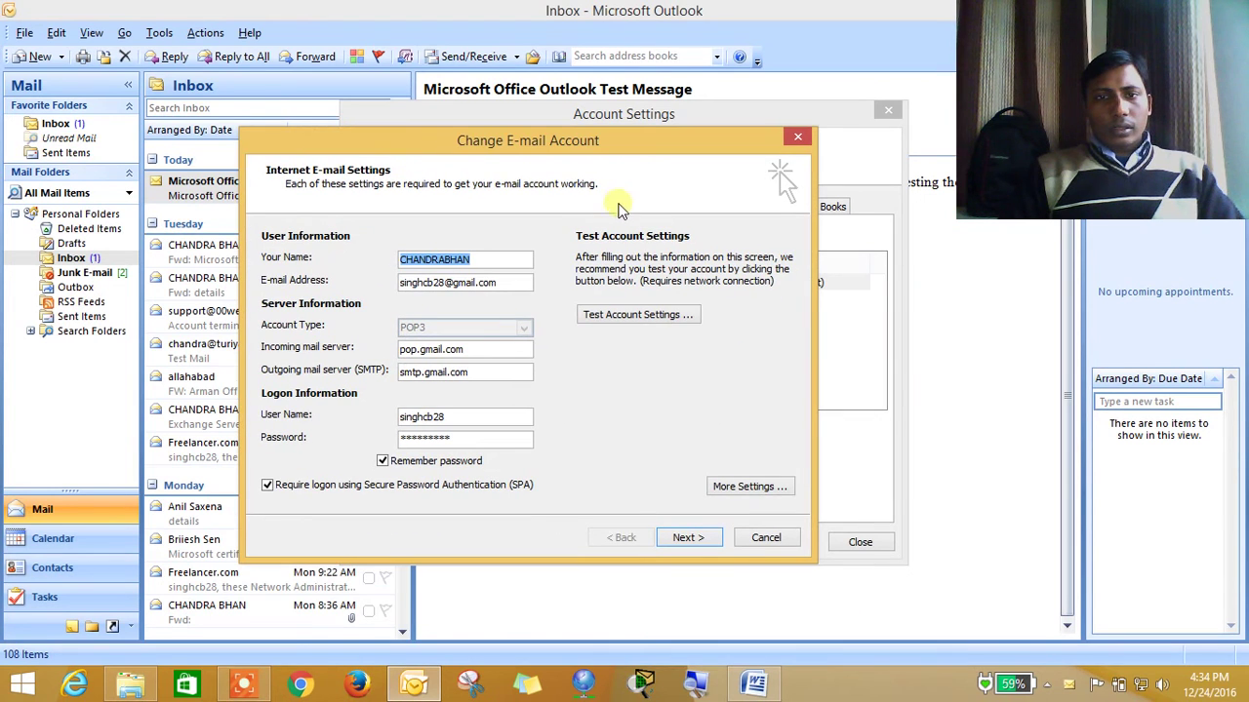
pyautogui.click(744, 489)
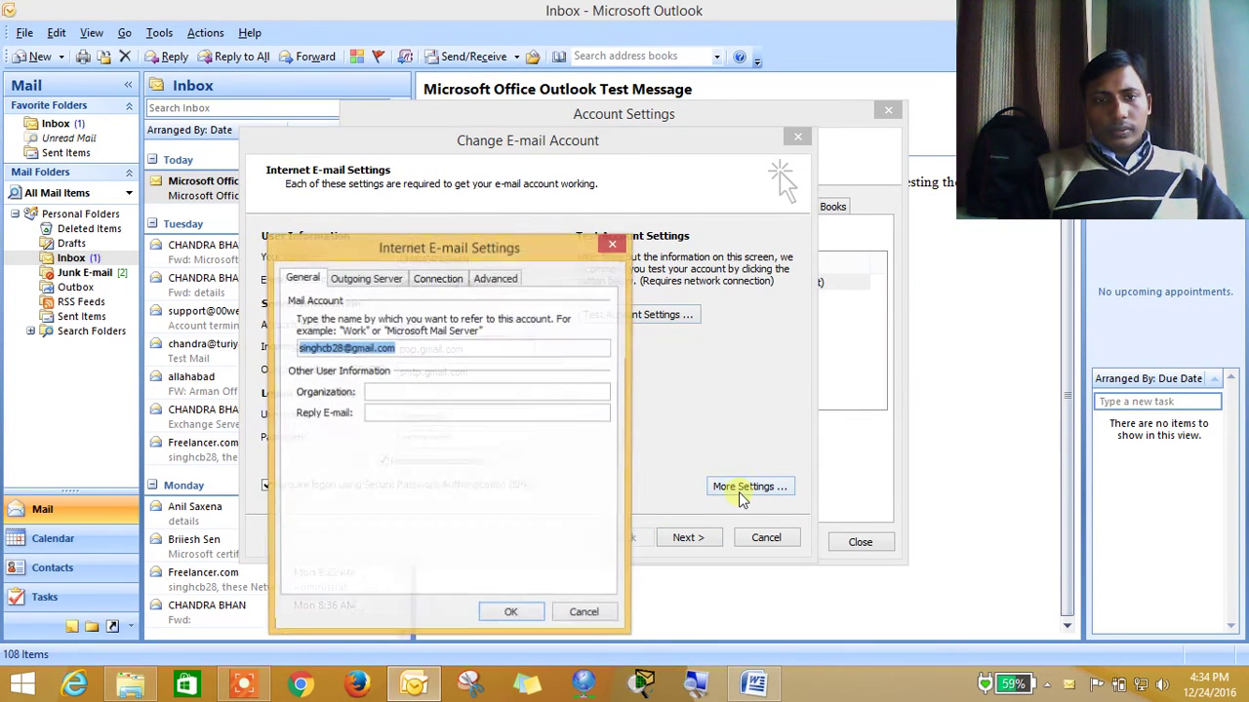
pyautogui.click(497, 279)
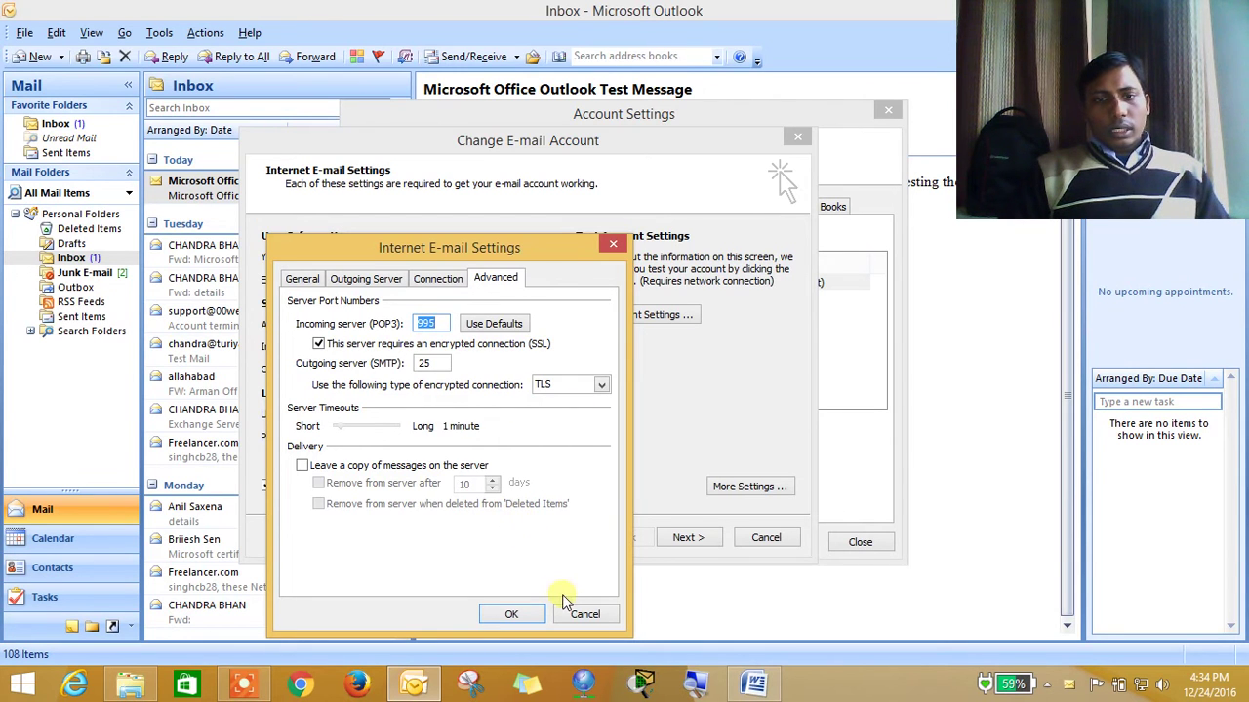
# Cancel out without changes and remove the Gmail account from Account Settings
pyautogui.click(577, 615)
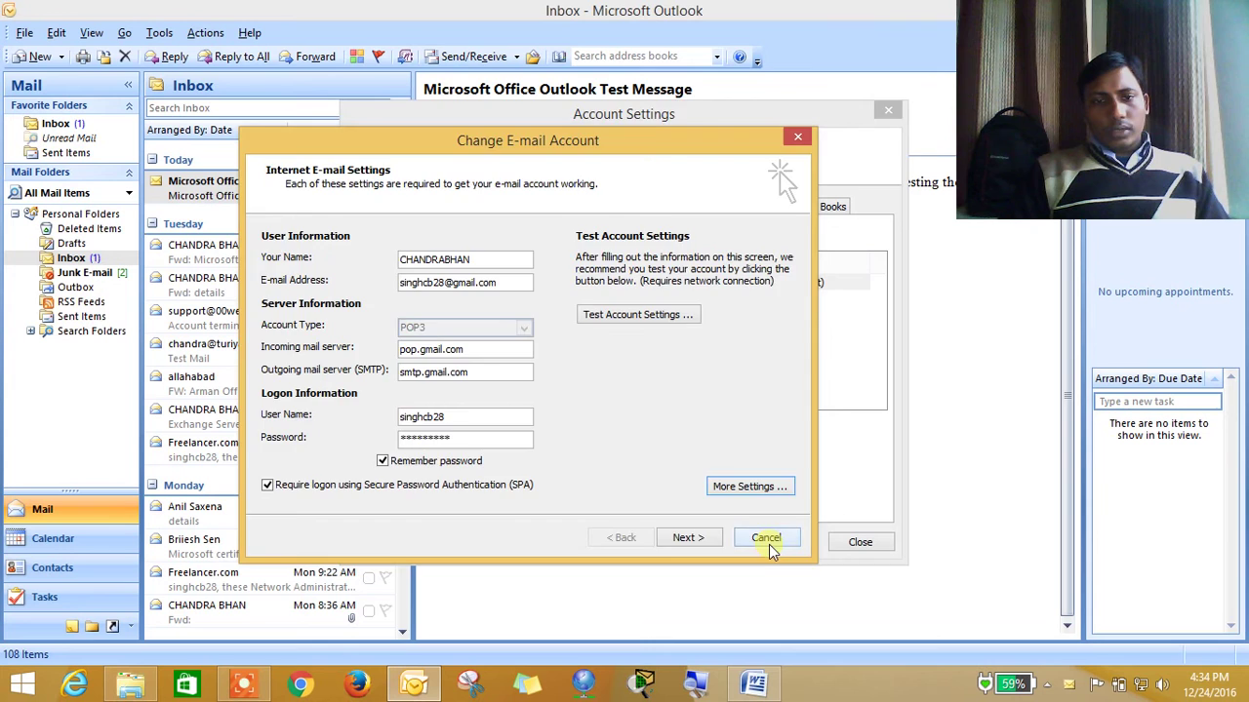
pyautogui.click(768, 544)
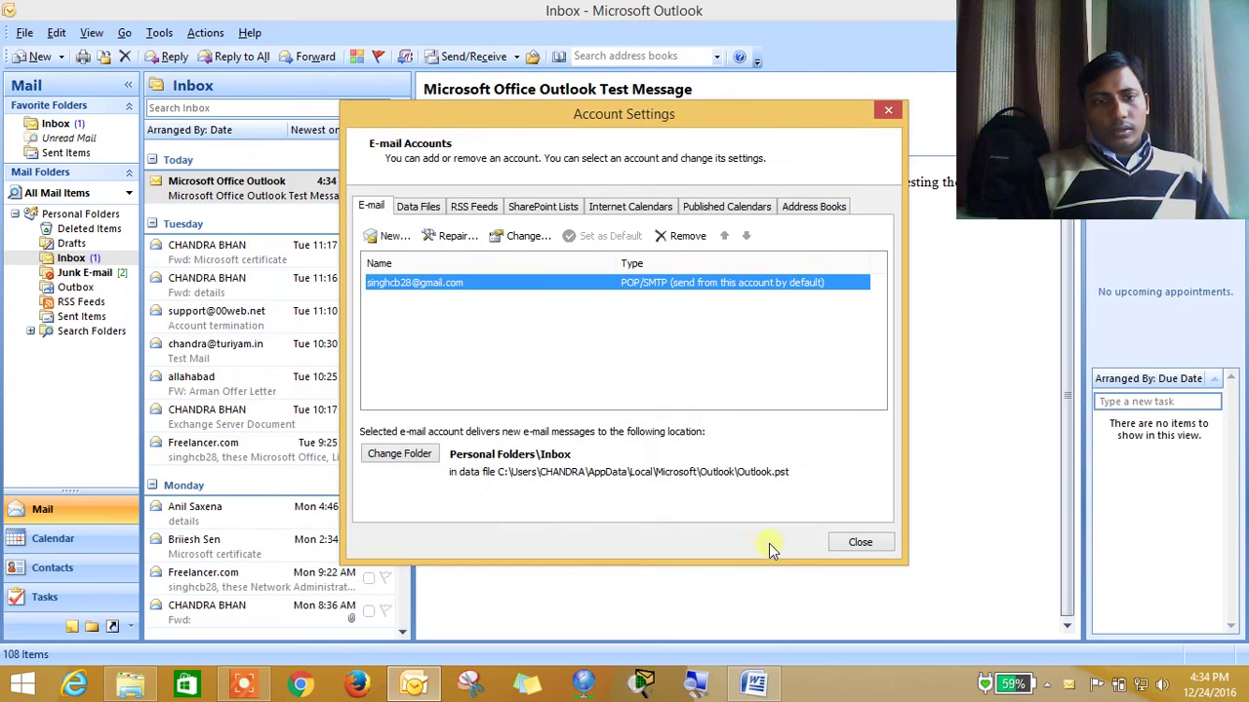
pyautogui.click(673, 237)
pyautogui.click(705, 407)
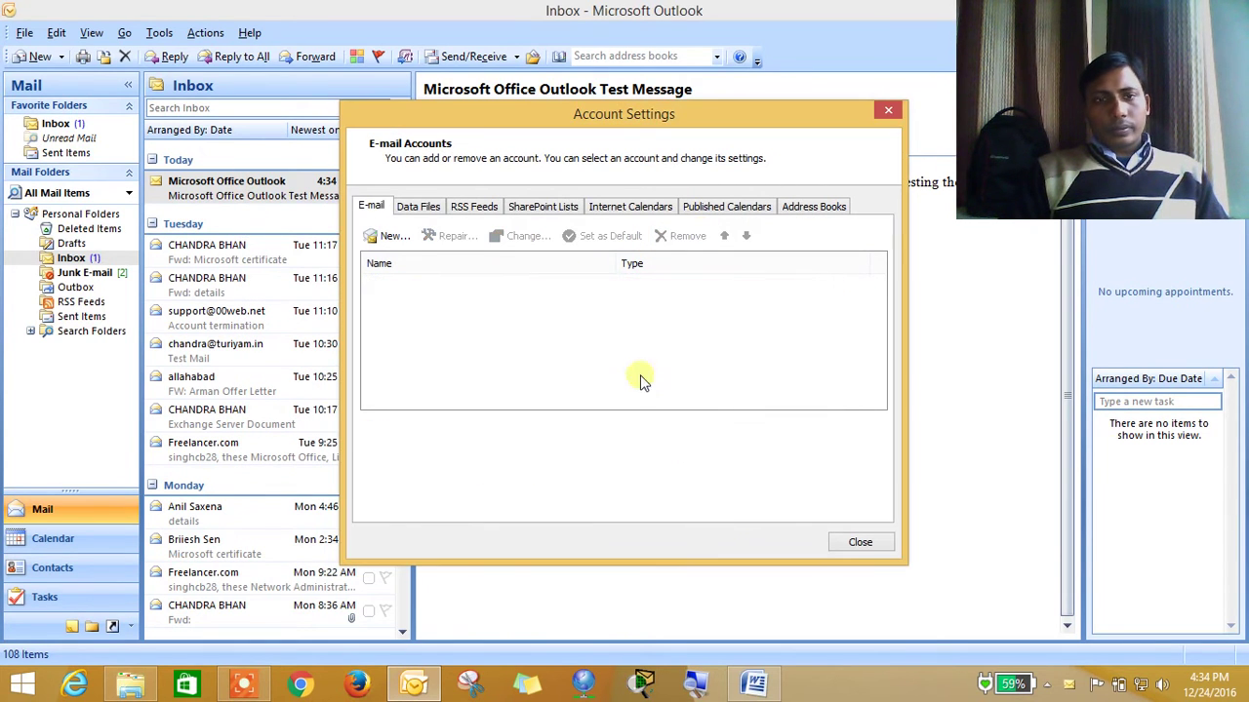
# Start a new manually configured Internet E-mail account and reach the blank POP3 settings form
pyautogui.click(390, 236)
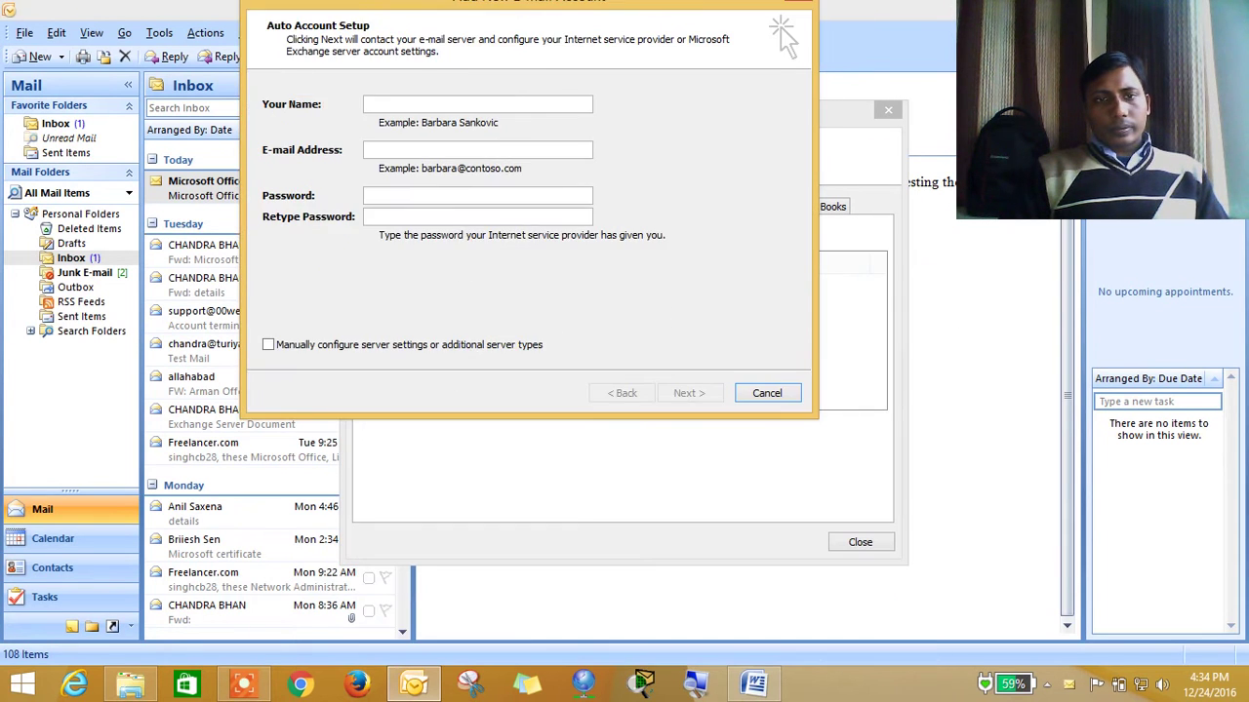
pyautogui.moveTo(352, 2); pyautogui.dragTo(362, 41)
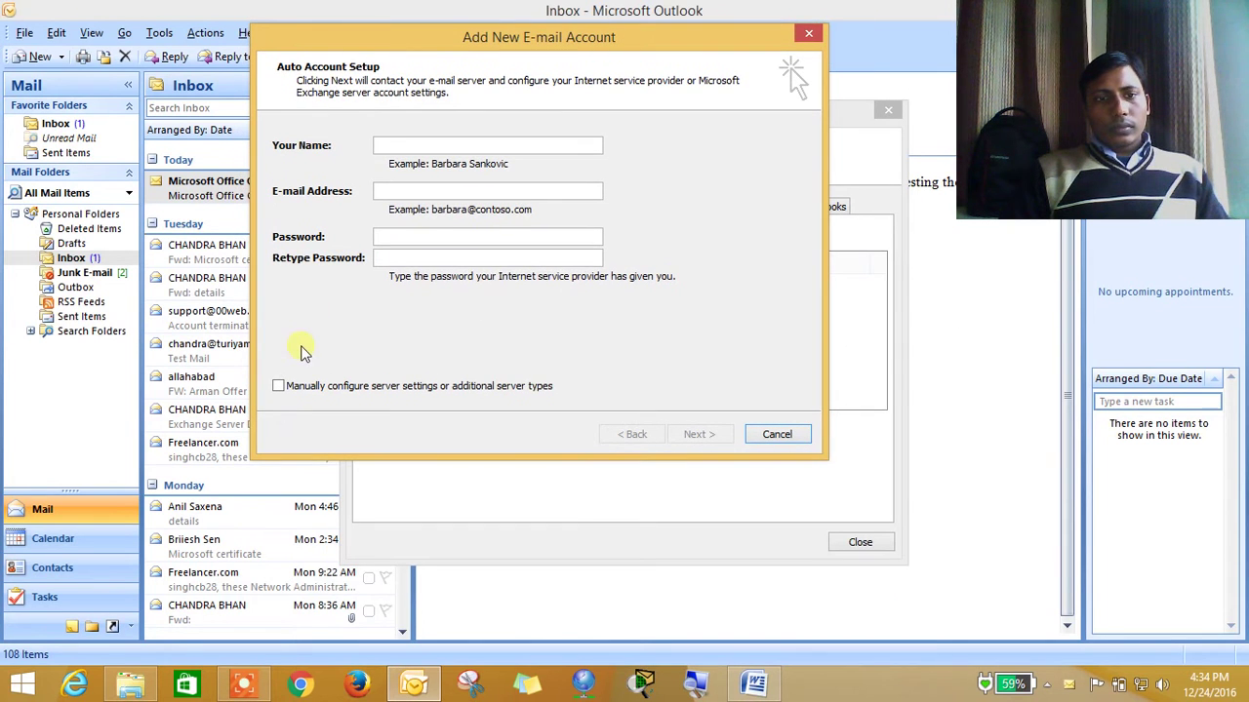
pyautogui.click(303, 386)
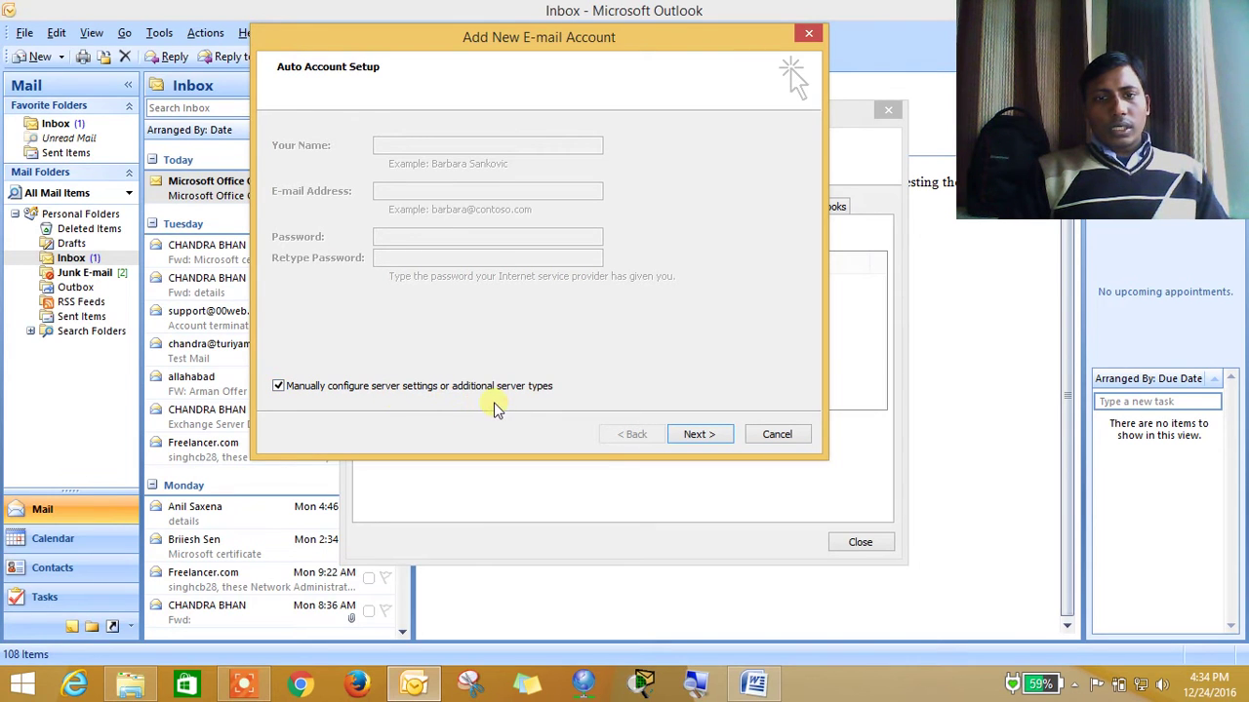
pyautogui.click(687, 439)
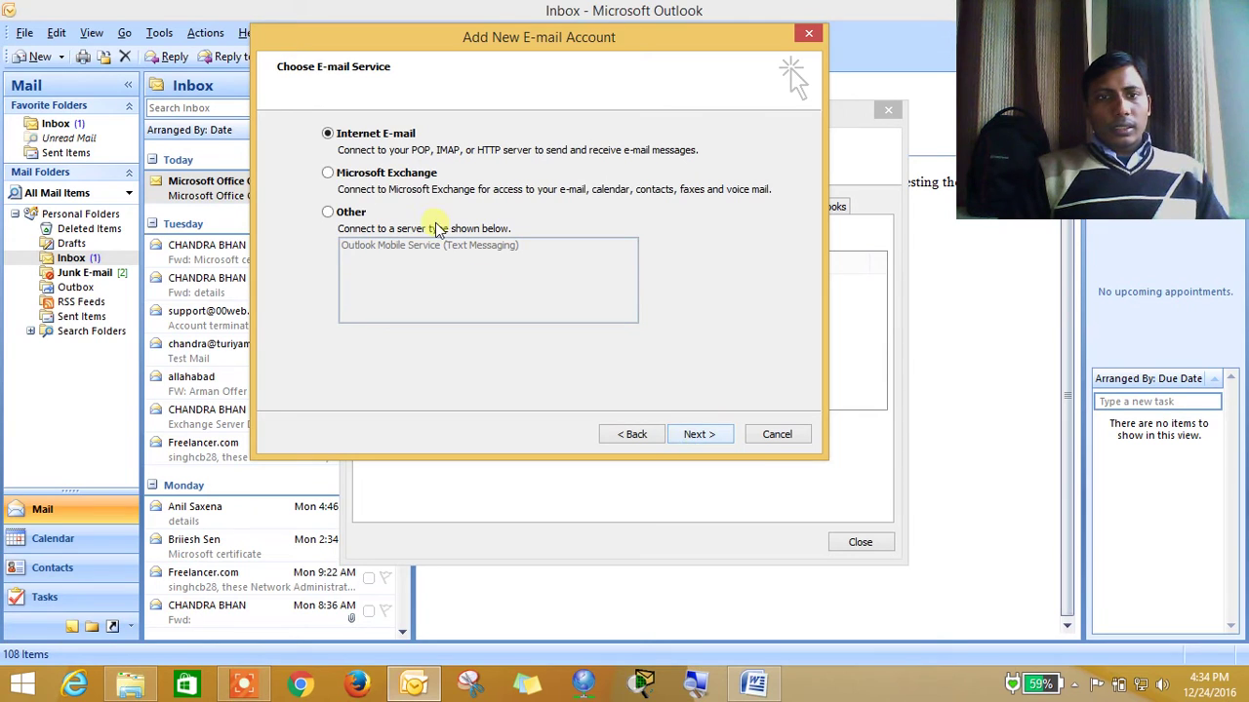
pyautogui.click(393, 172)
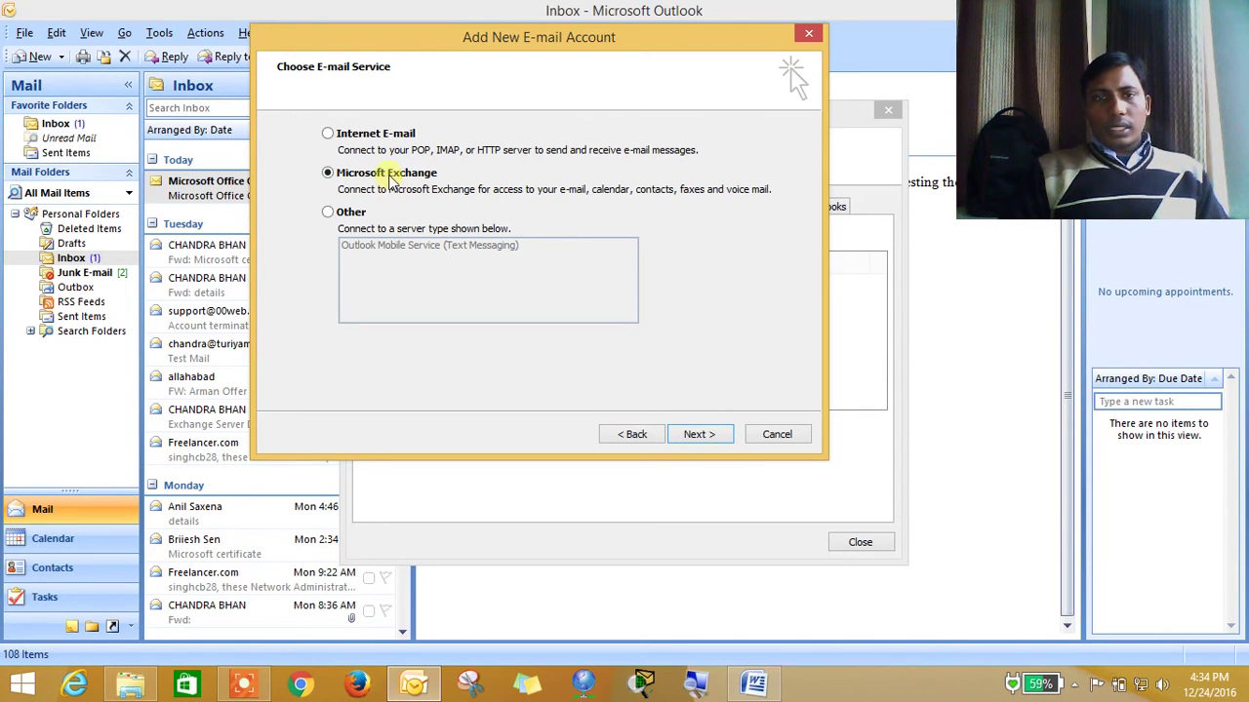
pyautogui.click(388, 137)
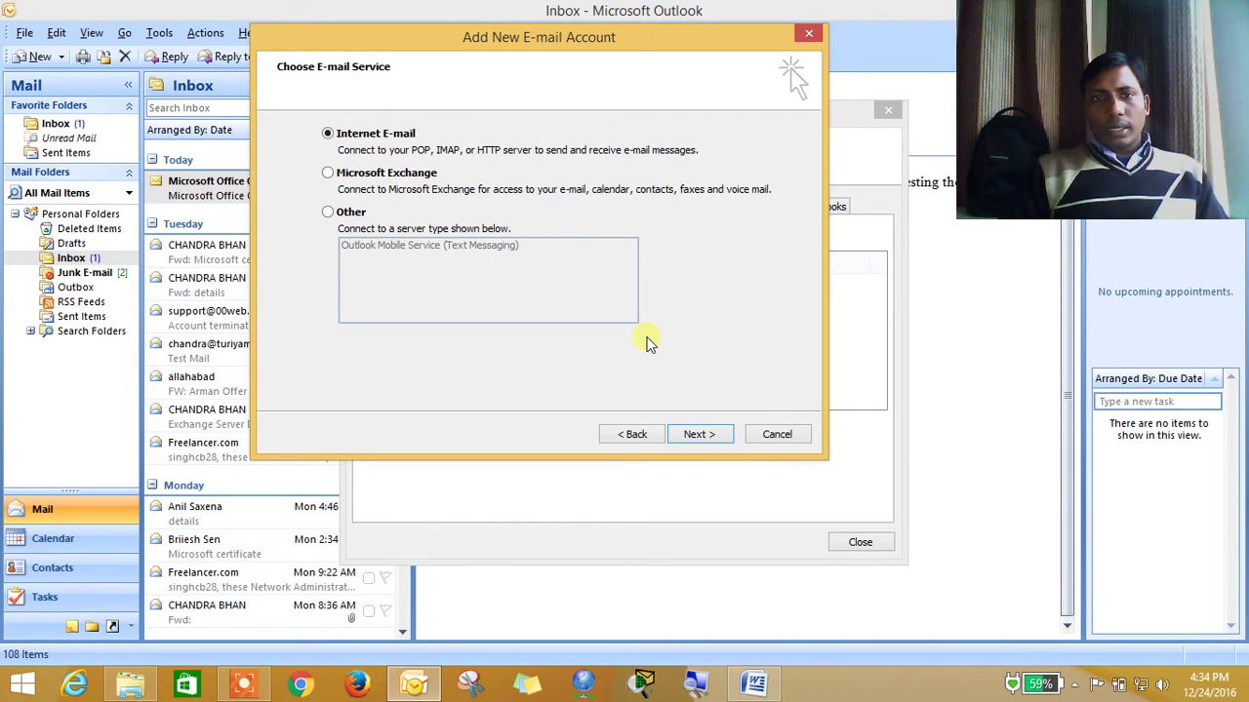
pyautogui.click(693, 435)
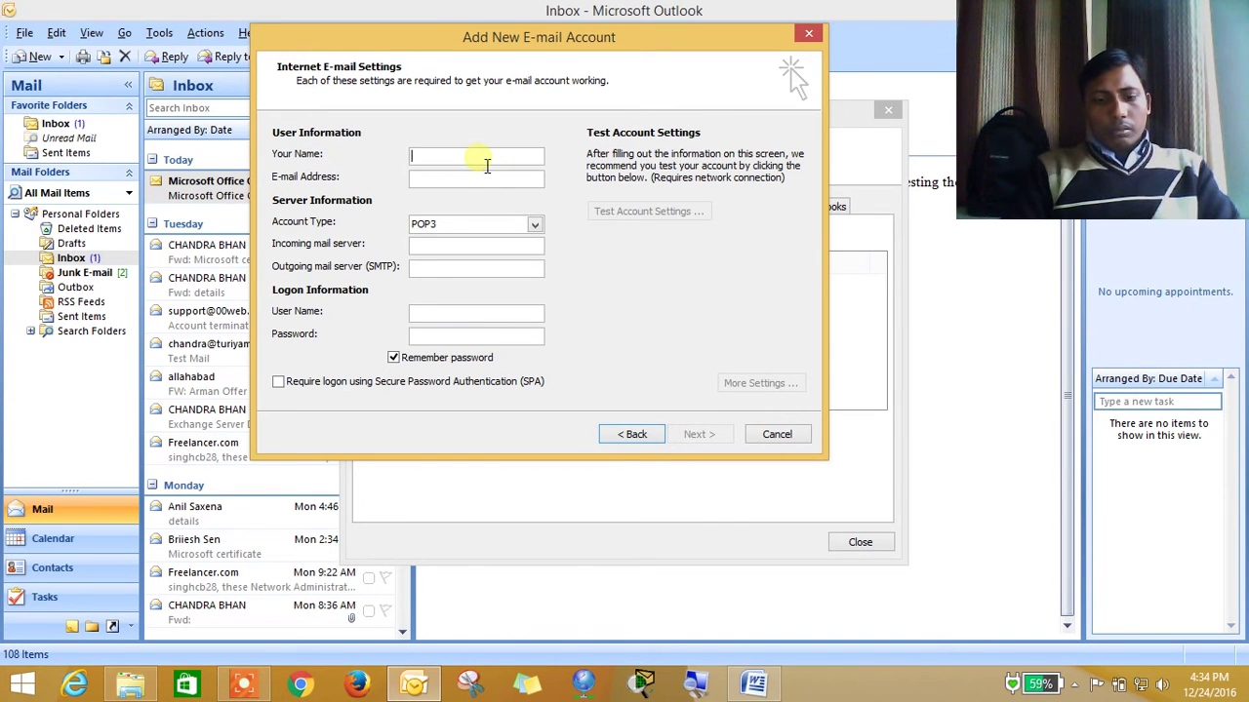
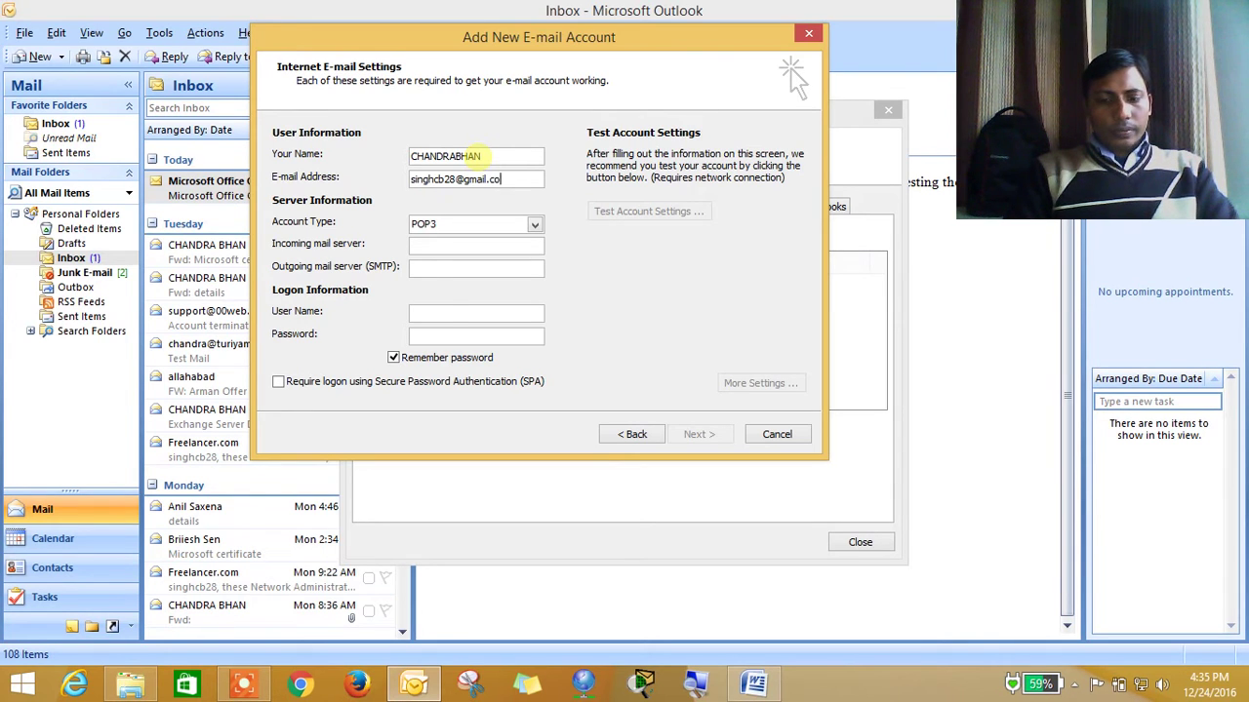
# Enter the Gmail address, incoming server pop.gmail.com and outgoing server smtp.gmail.com
pyautogui.press('Tab')
pyautogui.press('Tab')
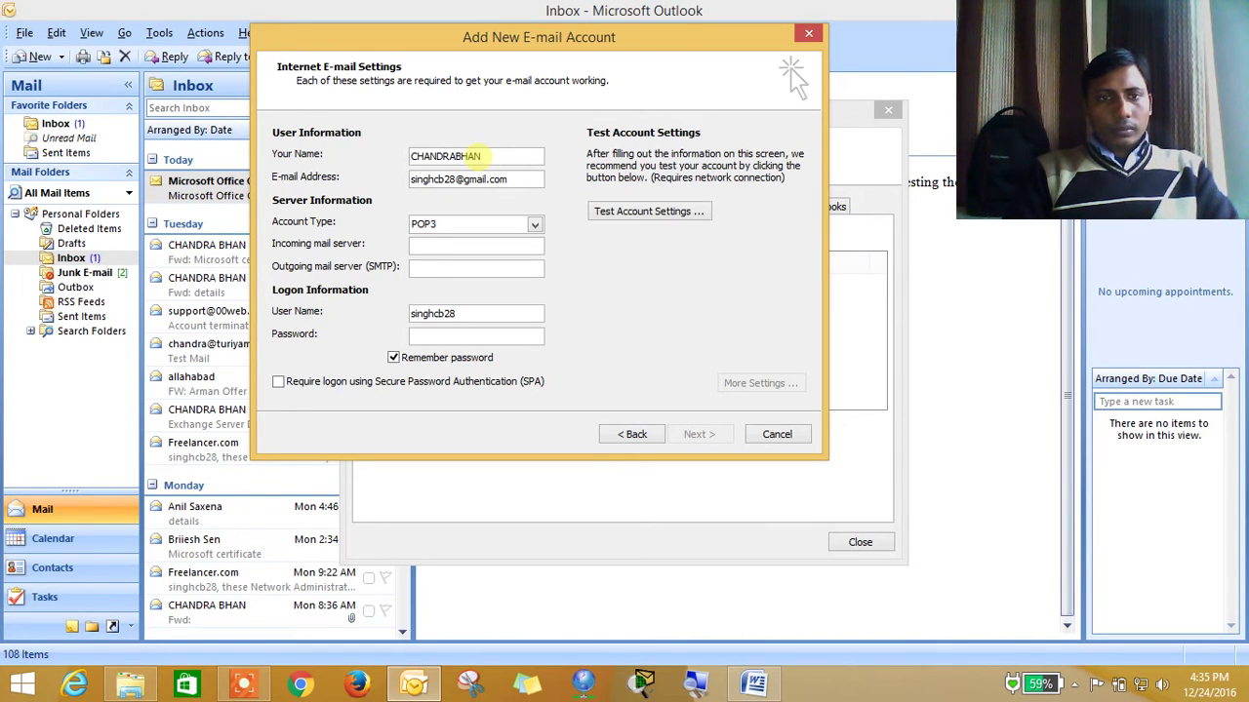
pyautogui.write('p')
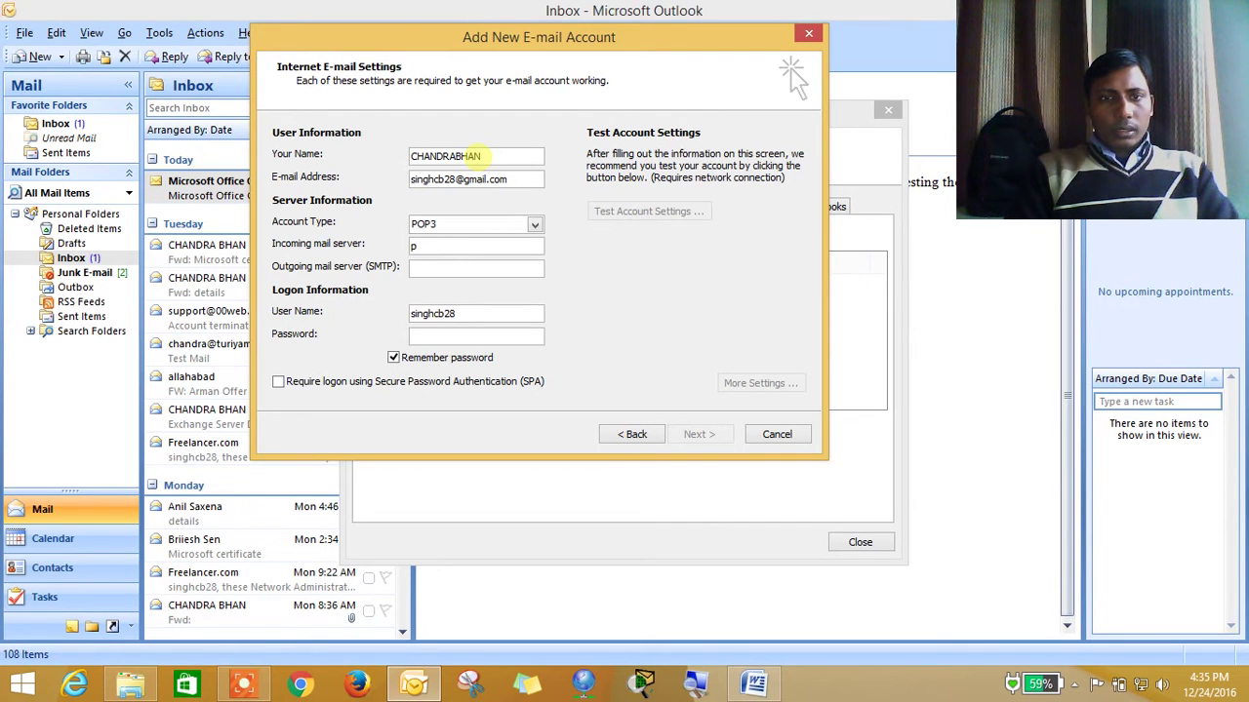
pyautogui.write('op.gmail.com')
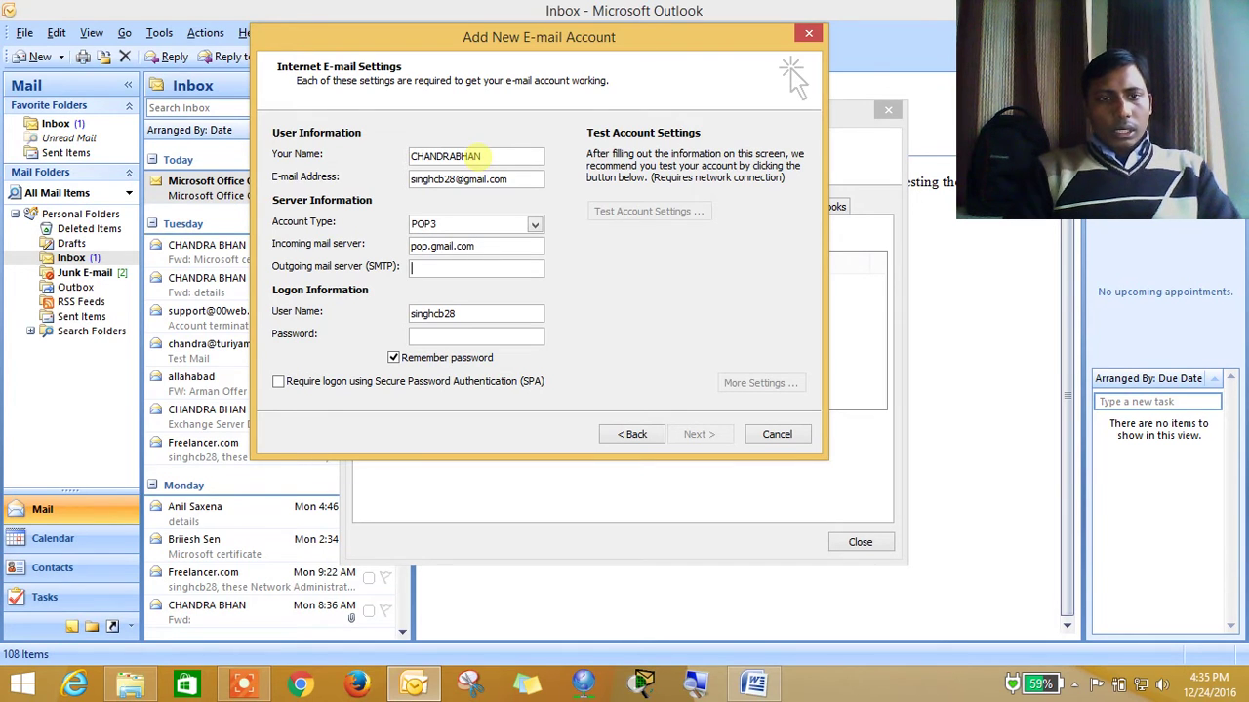
pyautogui.press('Tab')
pyautogui.write('sm')
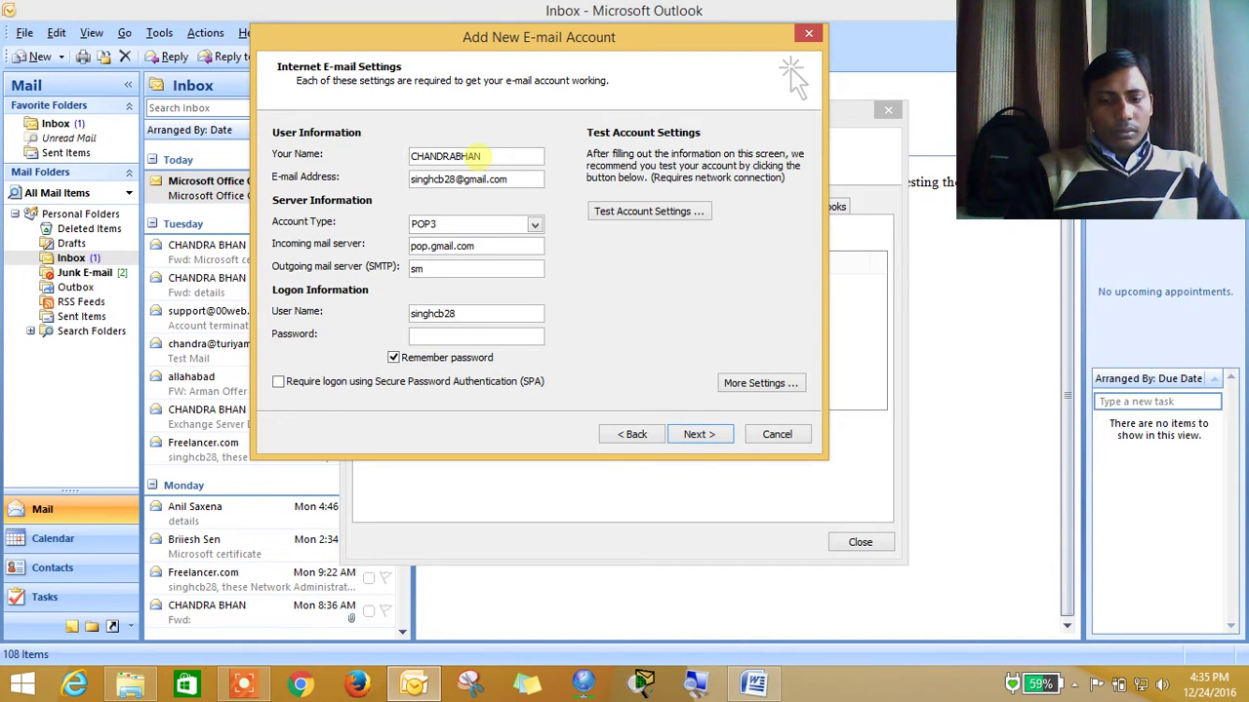
pyautogui.write('tp.gmail.com')
# Enter the account password, require Secure Password Authentication logon, and open More Settings
pyautogui.press('Tab')
pyautogui.press('Tab')
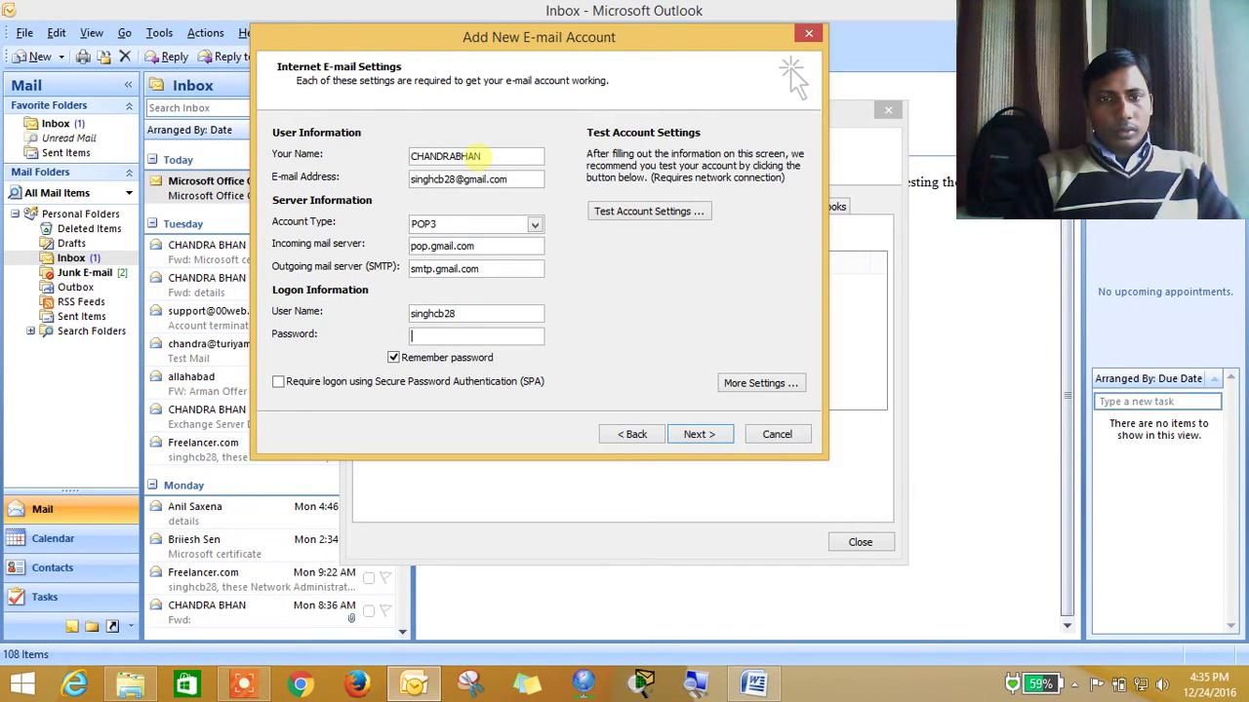
pyautogui.write('*******')
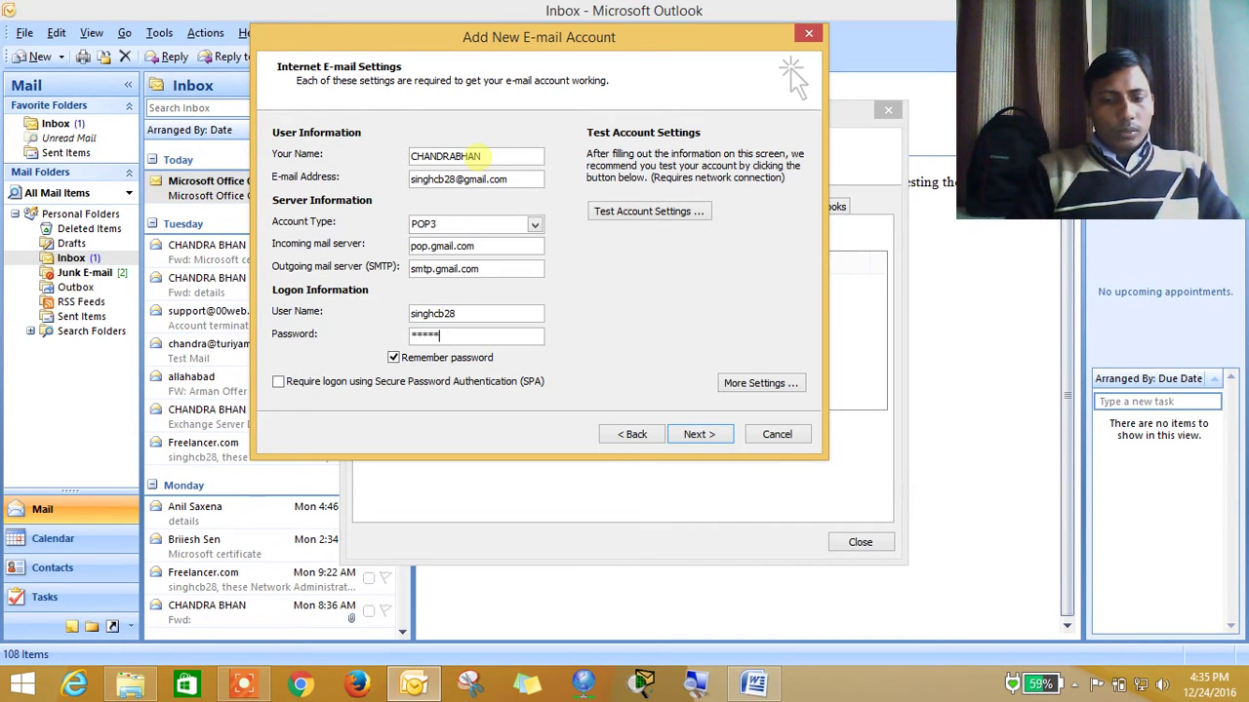
pyautogui.press('Tab')
pyautogui.press('Tab')
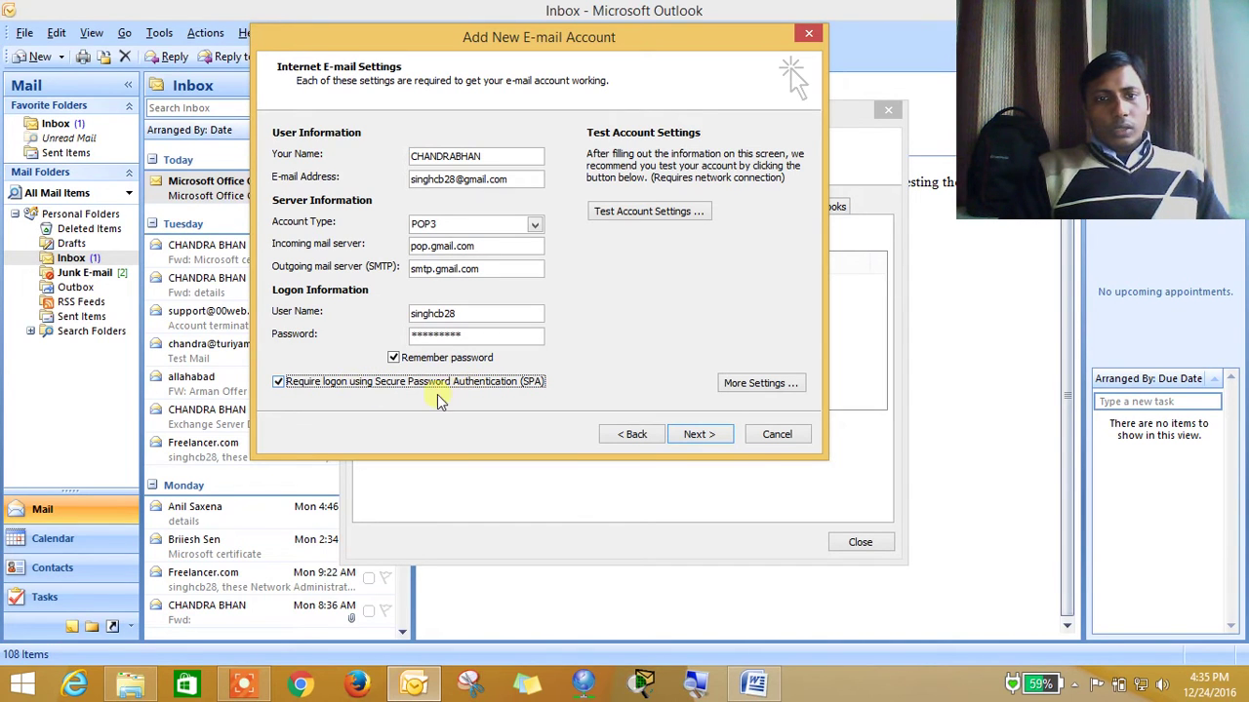
pyautogui.click(756, 385)
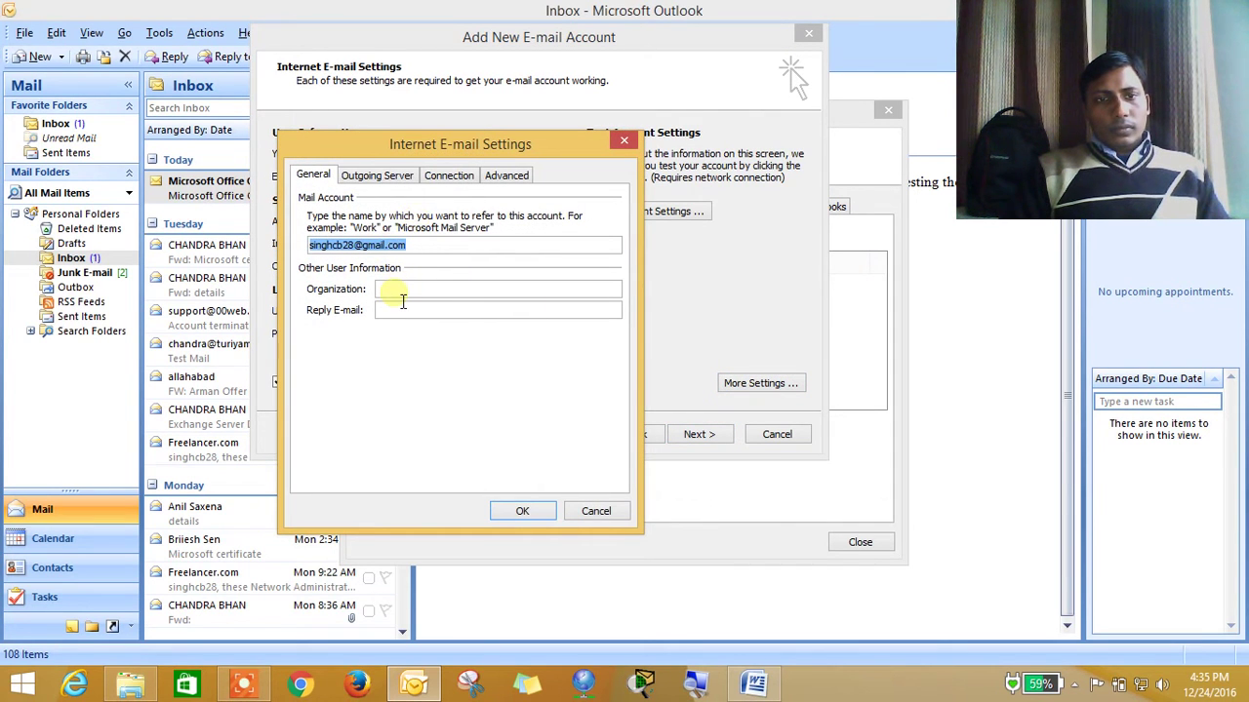
# Require outgoing server authentication and an SSL connection for incoming POP3 on port 995
pyautogui.click(369, 177)
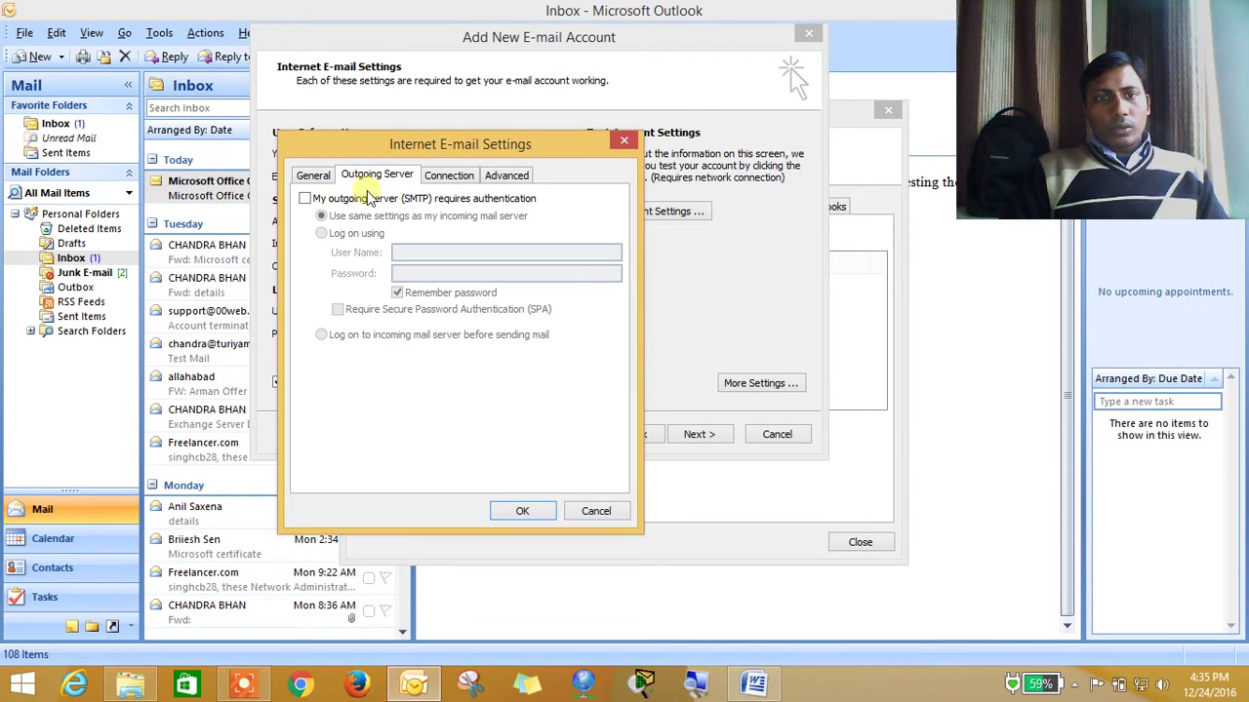
pyautogui.click(368, 199)
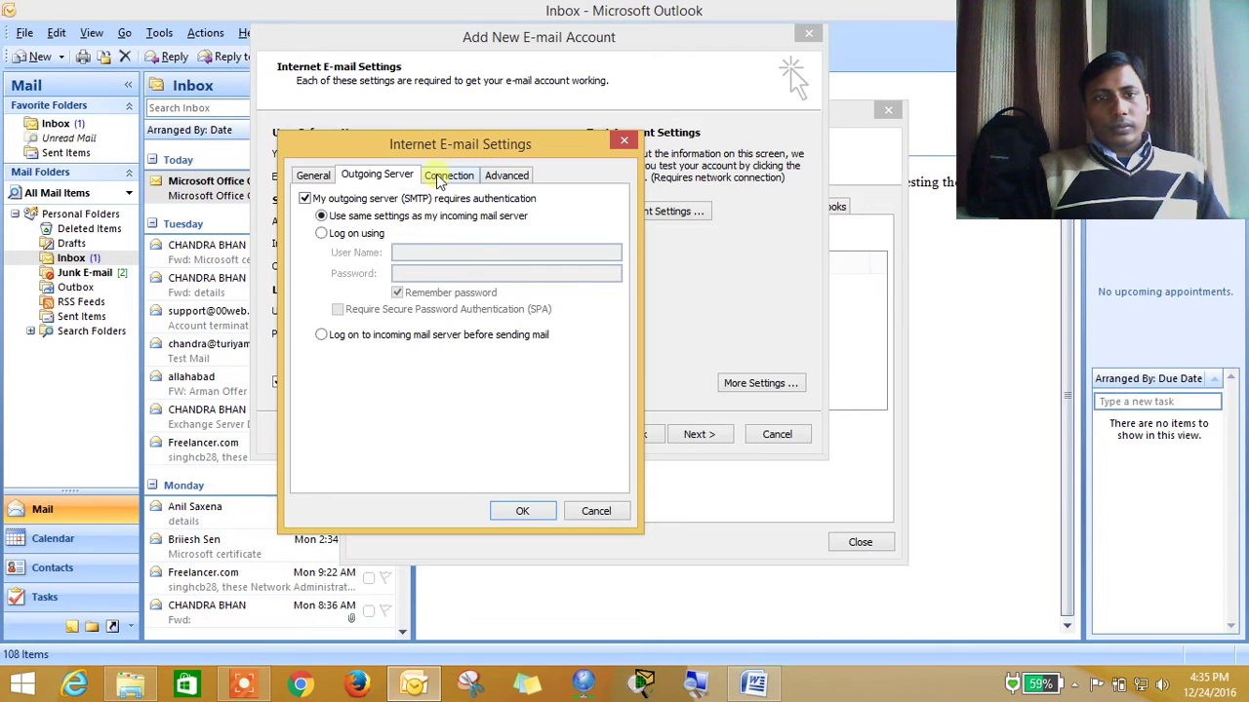
pyautogui.click(439, 178)
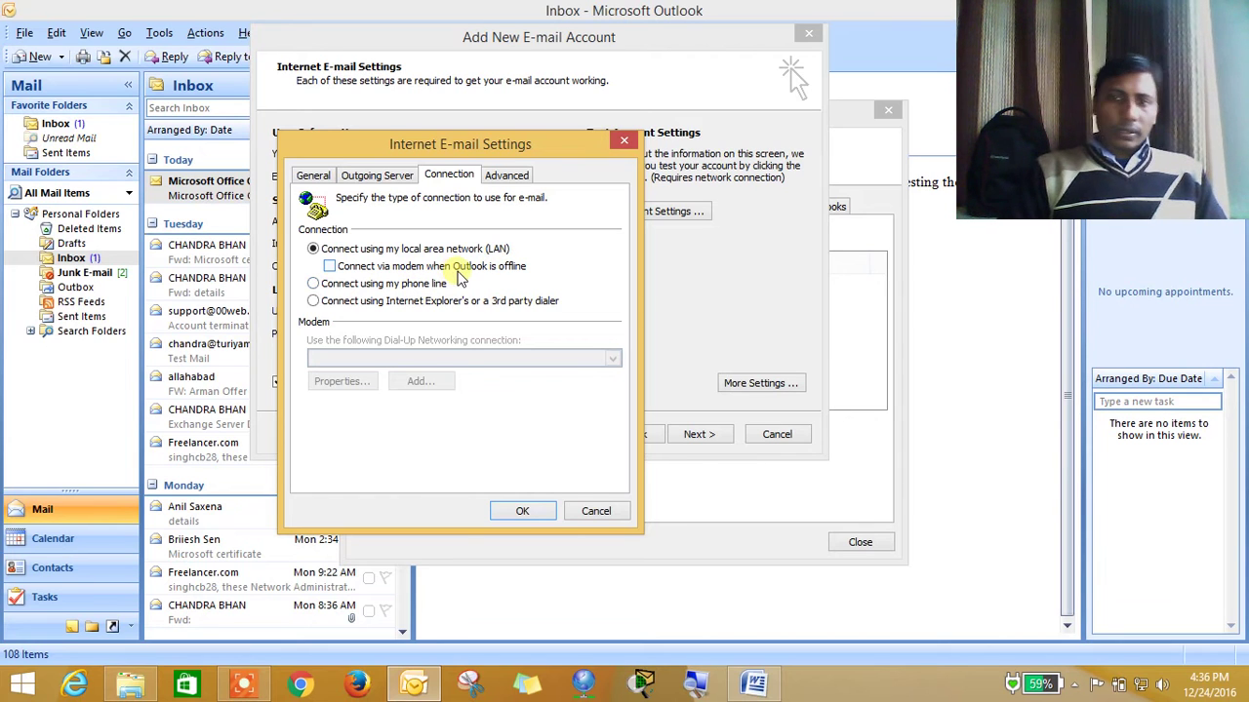
pyautogui.click(503, 176)
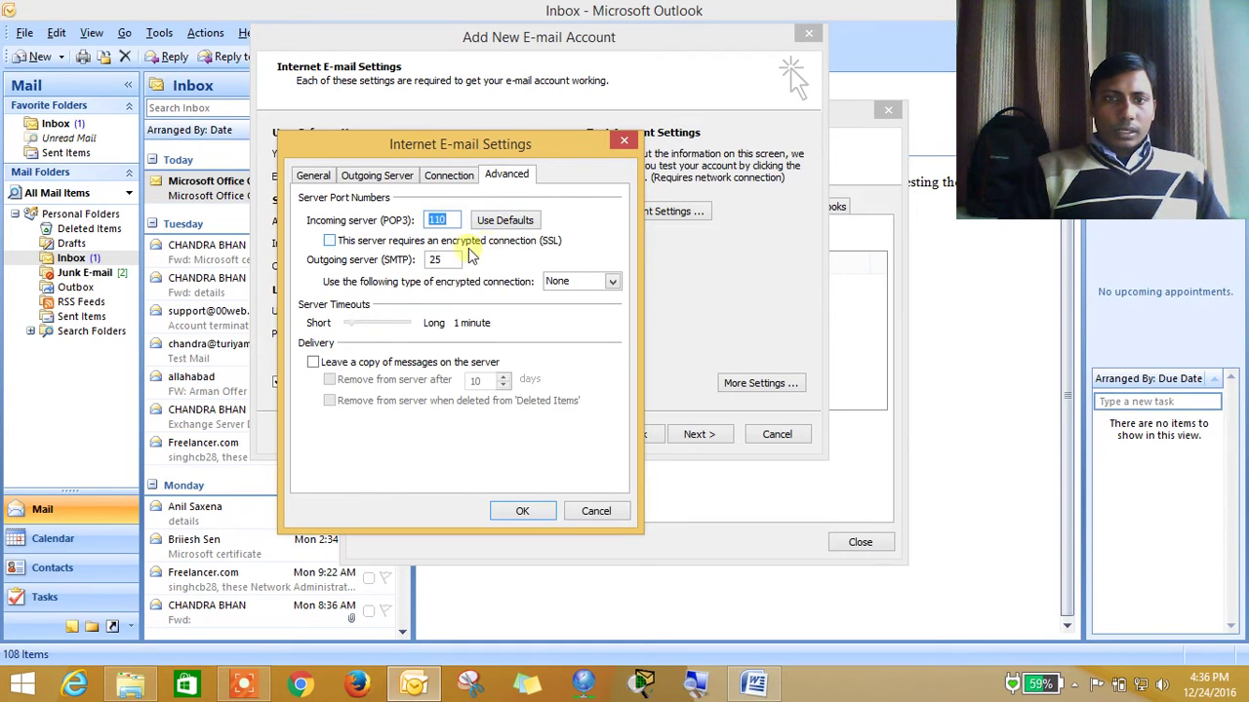
pyautogui.click(375, 241)
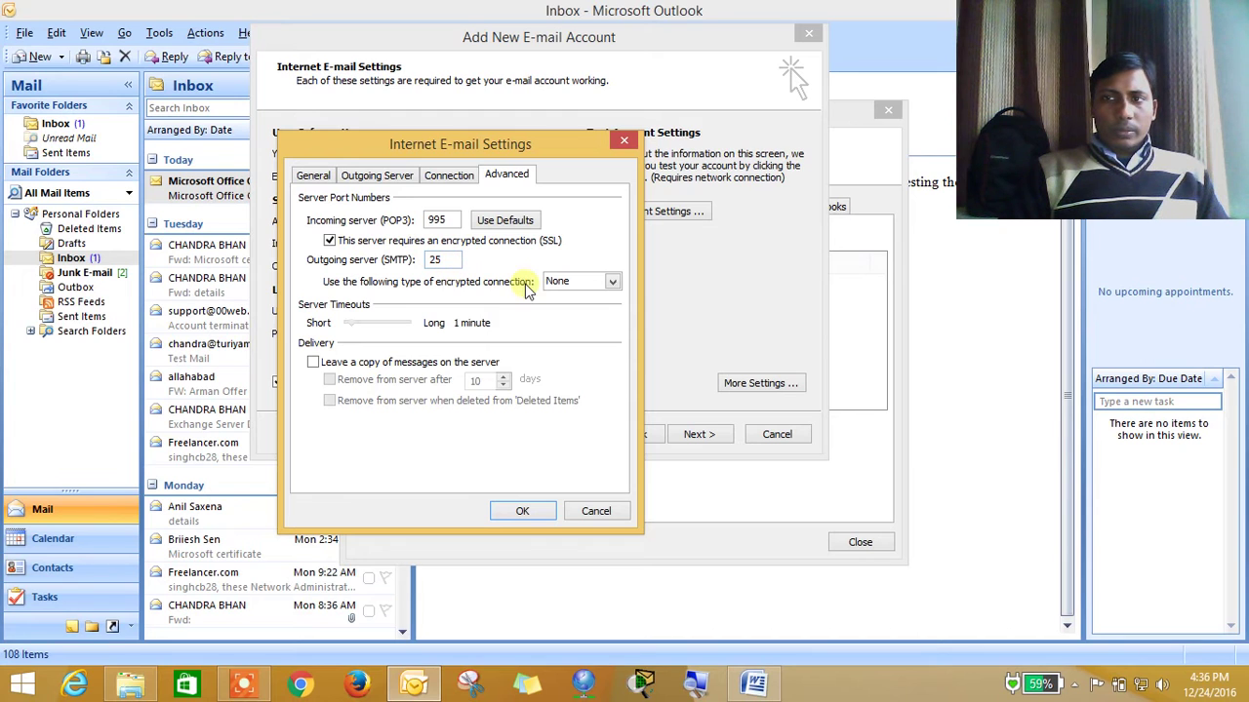
# Set outgoing mail encryption to TLS, apply the settings, and run Test Account Settings
pyautogui.click(566, 284)
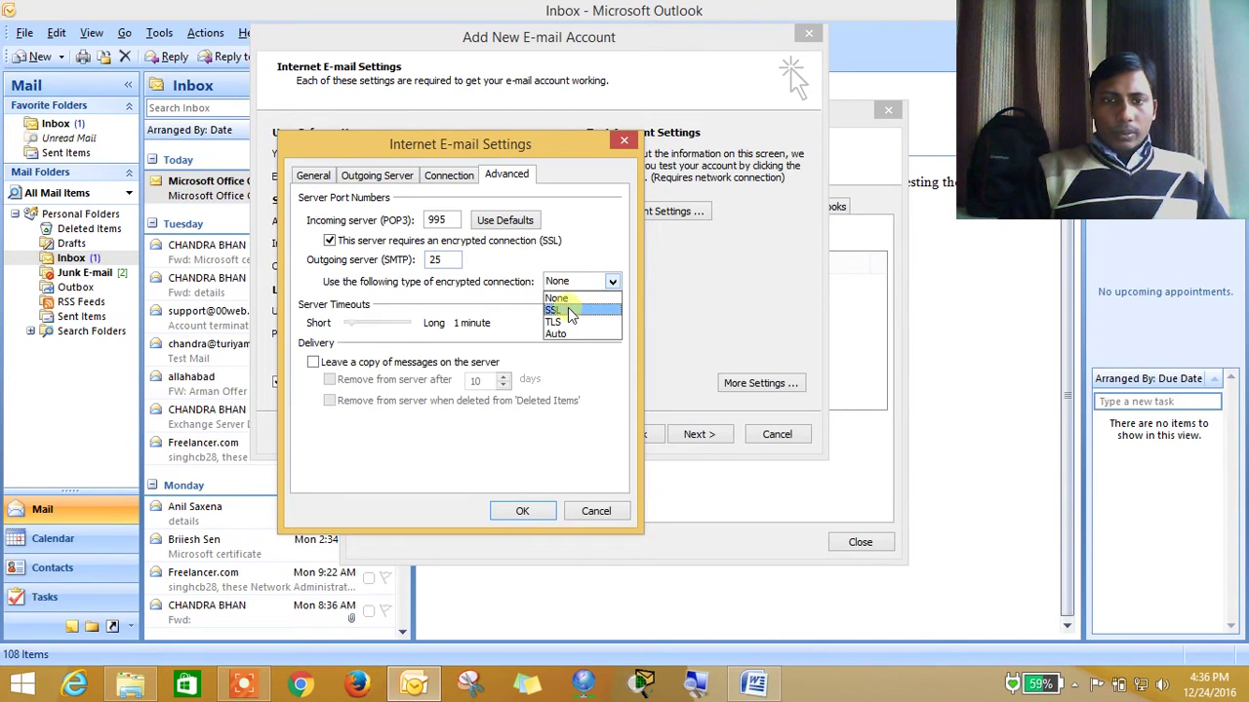
pyautogui.click(557, 322)
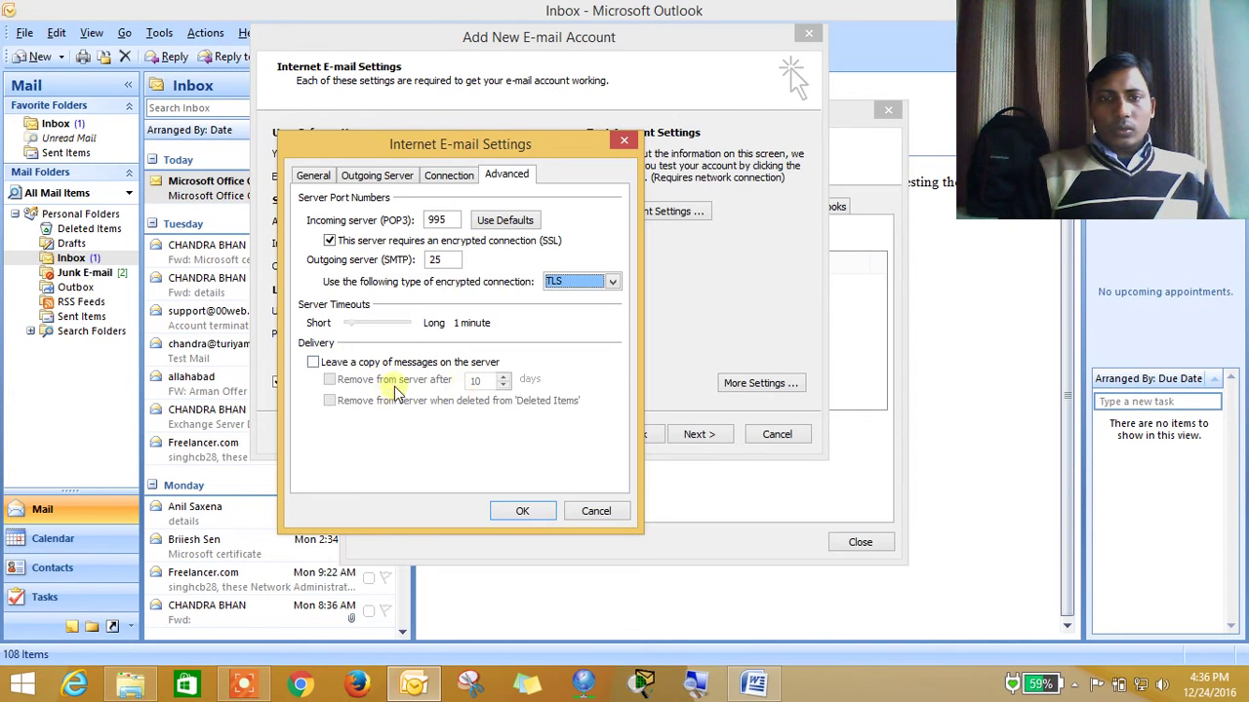
pyautogui.click(522, 510)
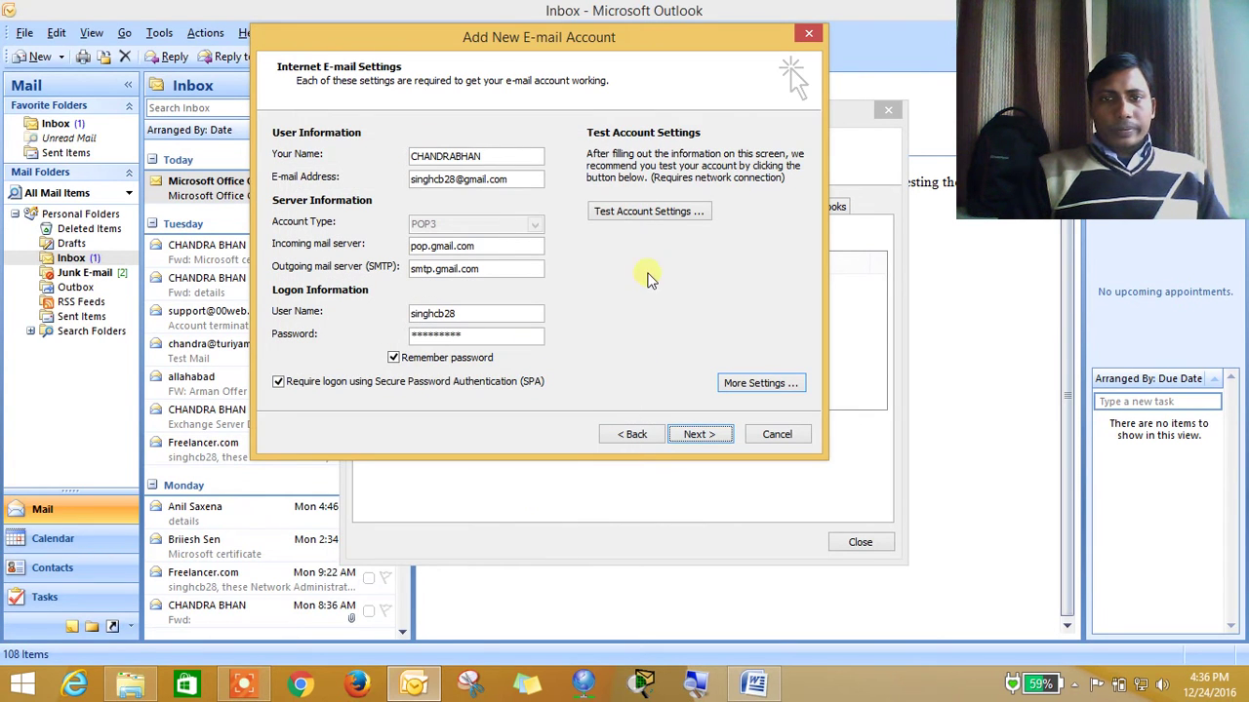
pyautogui.click(660, 213)
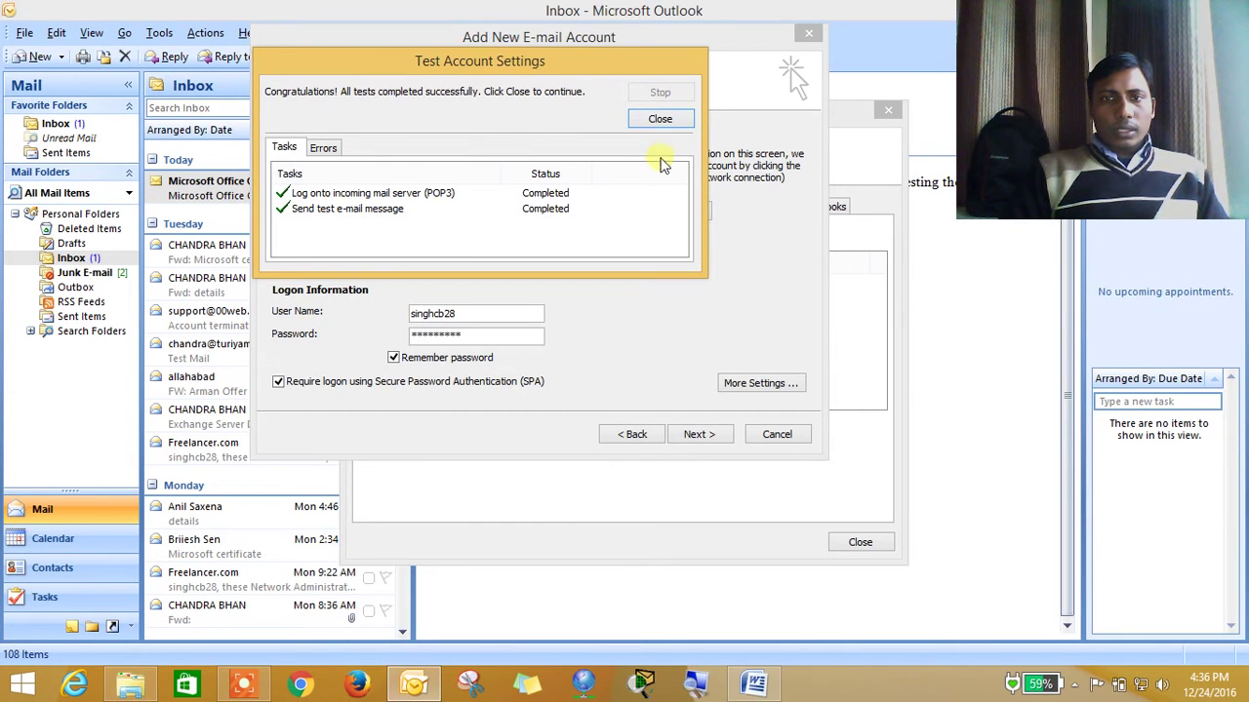
# Close the successful test results, finish adding the account, and close Account Settings
pyautogui.click(660, 121)
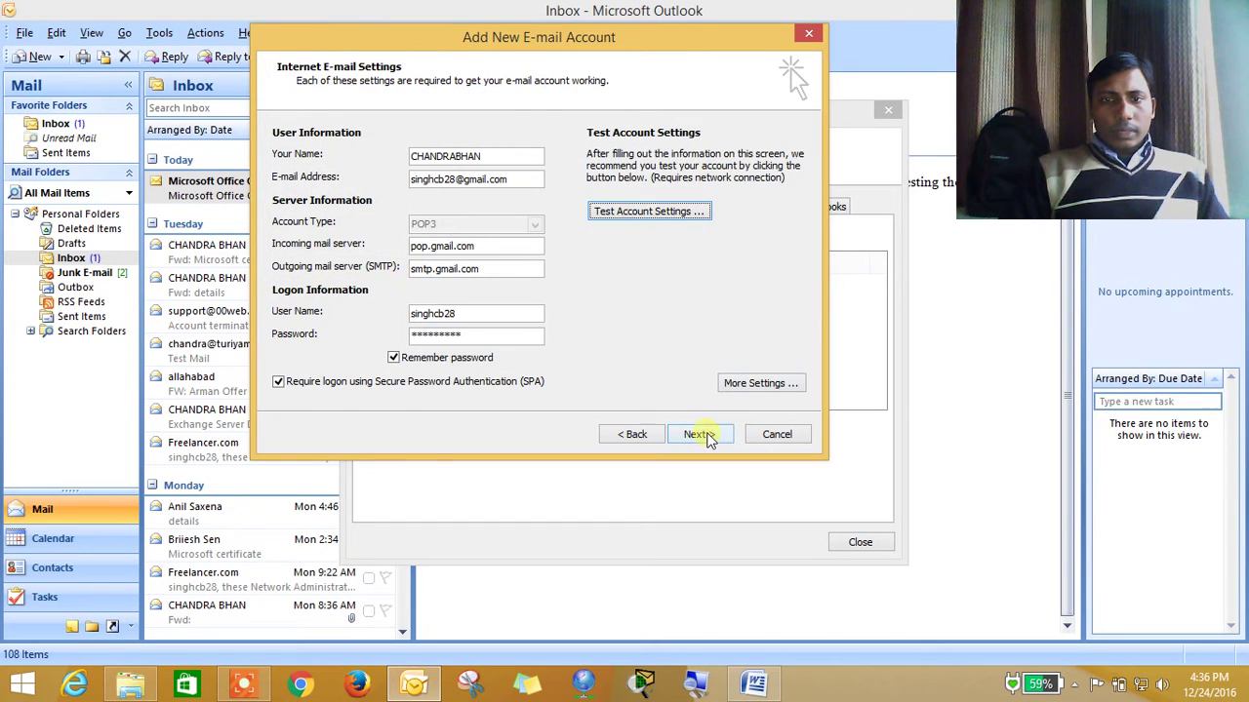
pyautogui.click(700, 436)
pyautogui.click(701, 434)
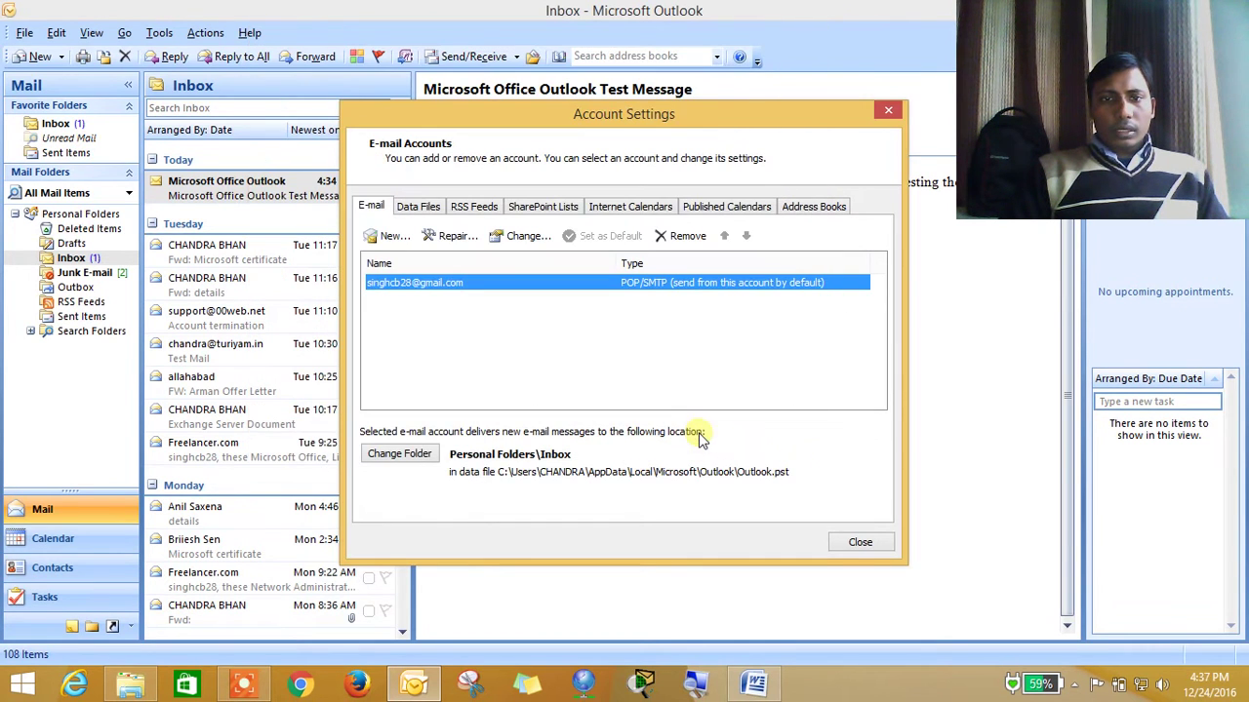
pyautogui.click(860, 543)
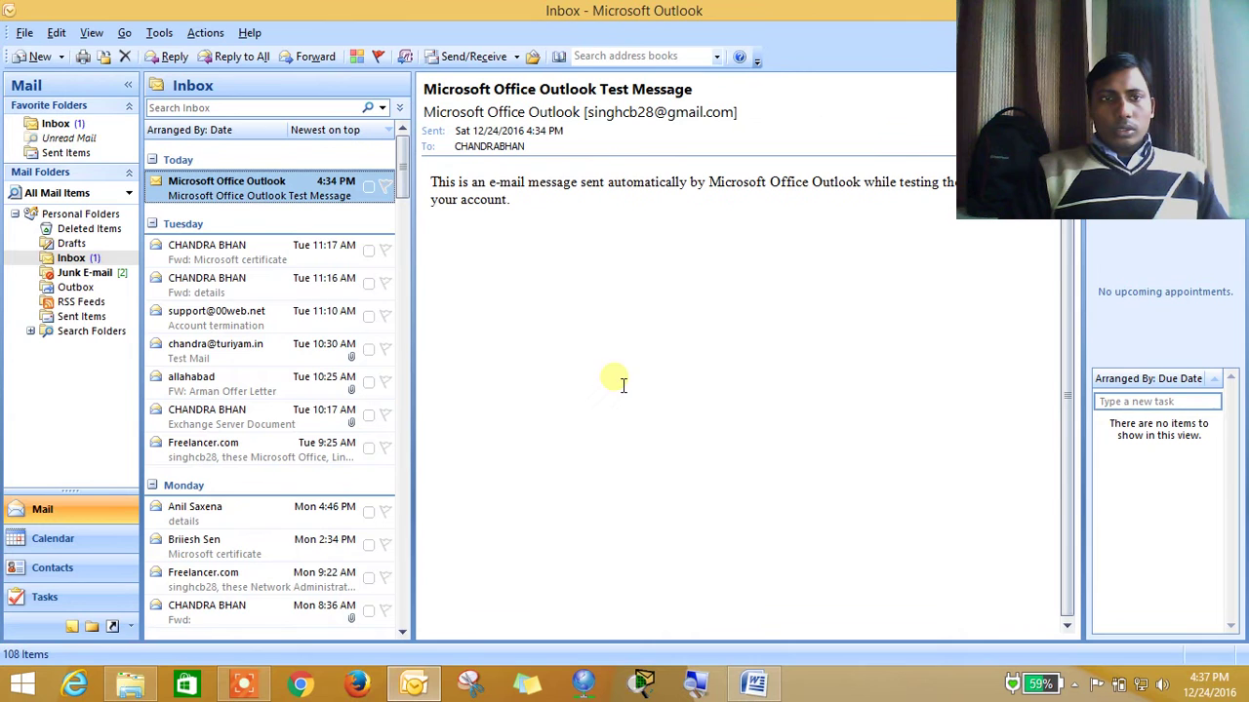
# Run Send/Receive and view the 4:37 PM and 4:34 PM Outlook test messages
pyautogui.click(449, 57)
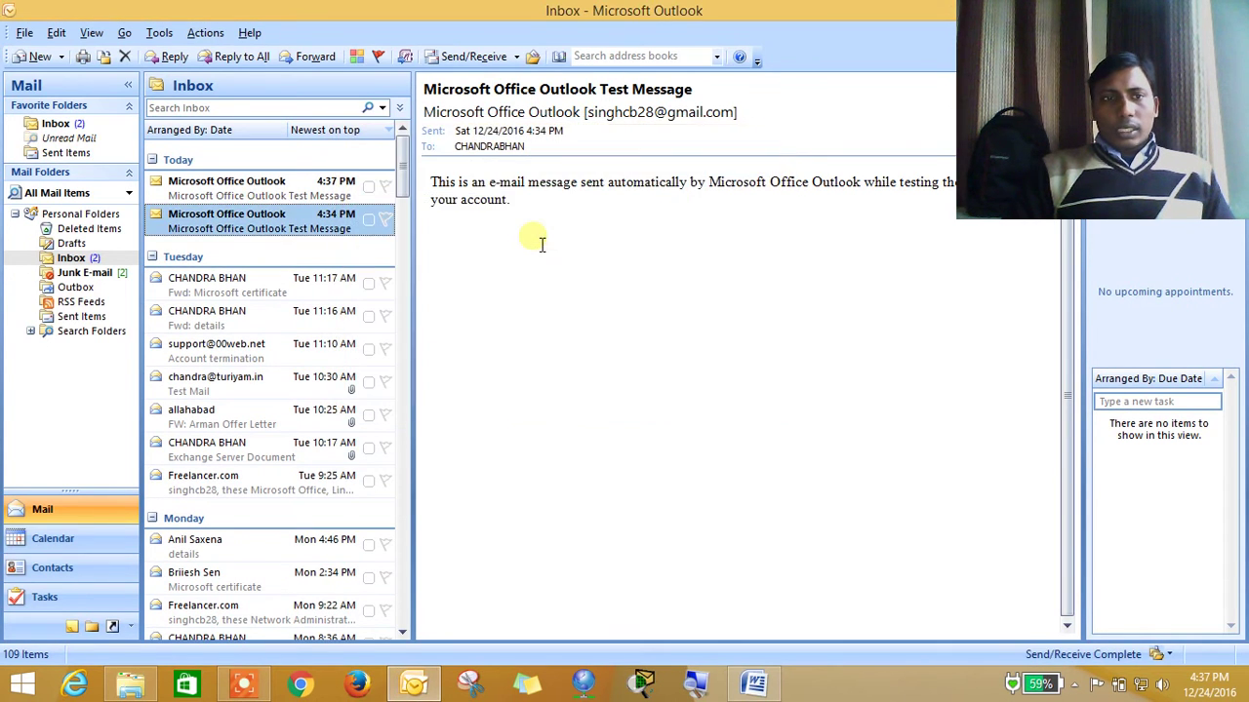
pyautogui.click(252, 191)
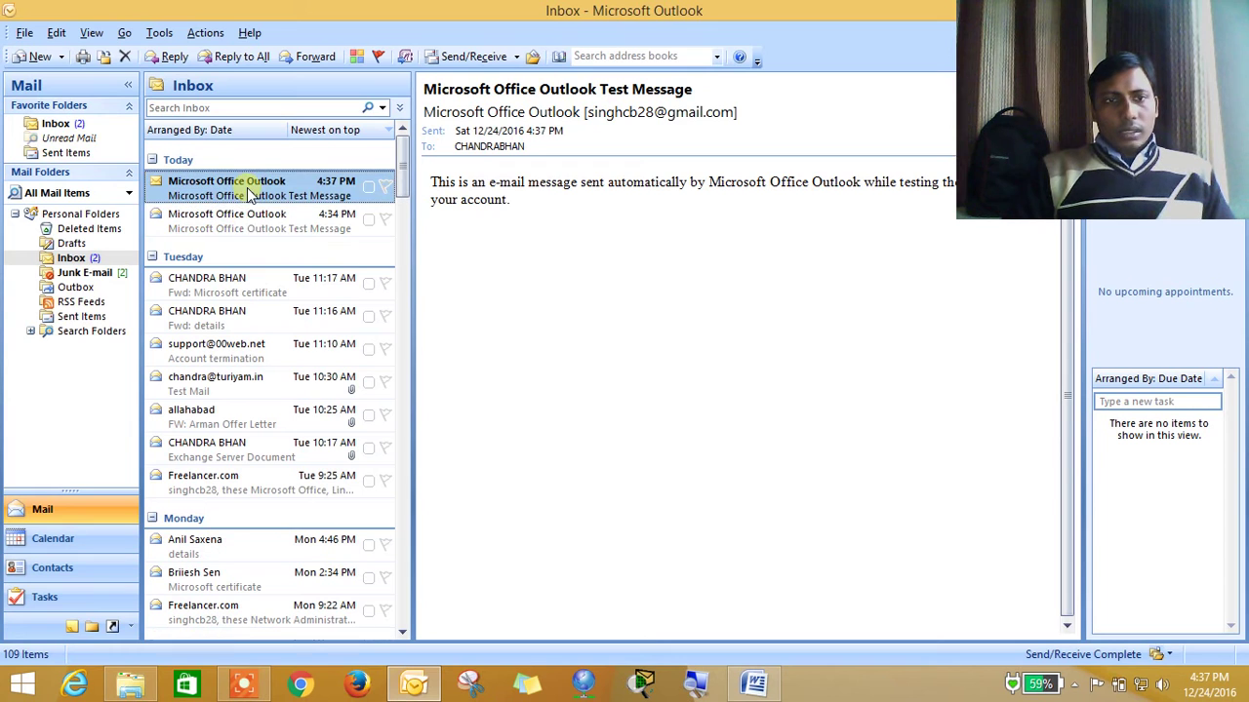
pyautogui.click(258, 232)
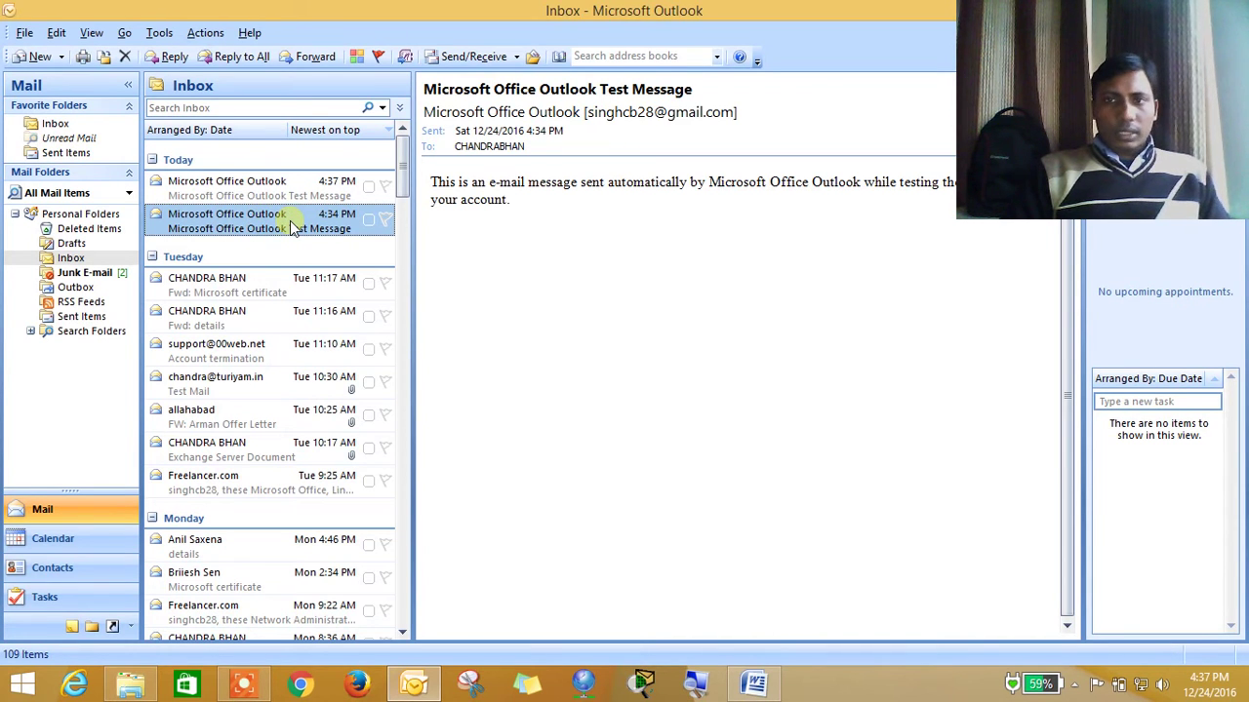
# Restore Outlook to a smaller, narrower window, then minimize it
pyautogui.doubleClick(518, 12)
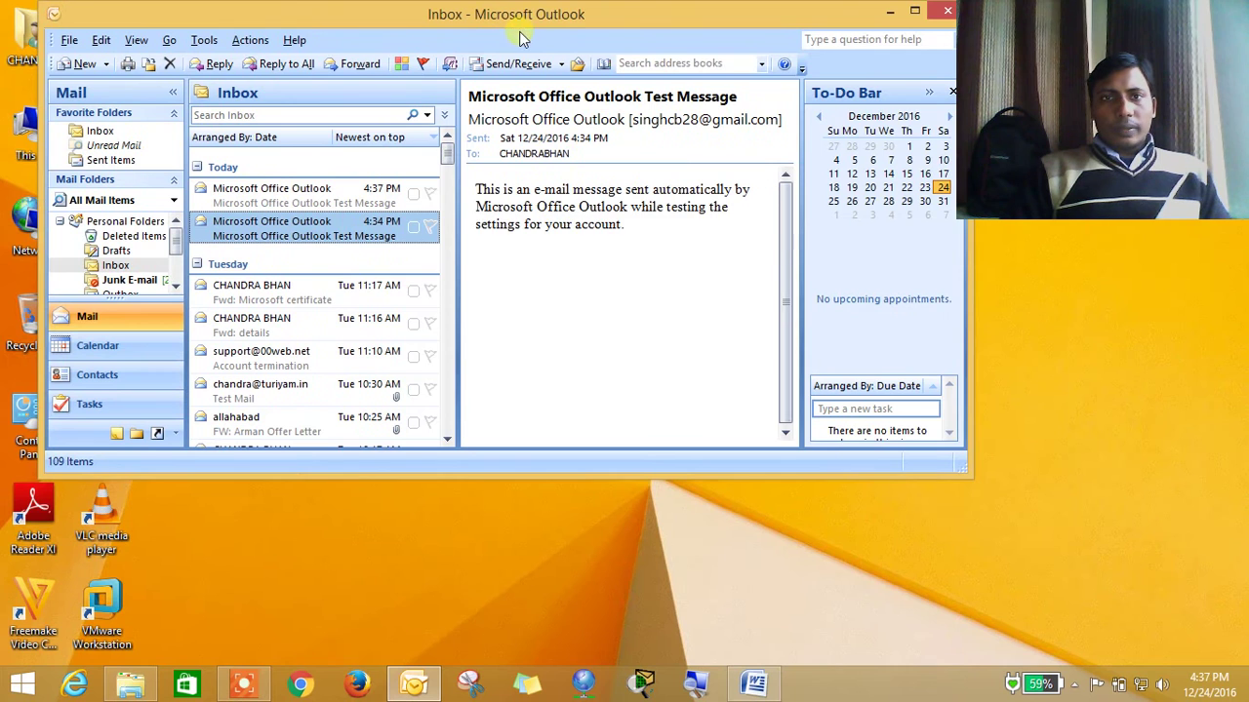
pyautogui.moveTo(518, 27); pyautogui.dragTo(464, 116)
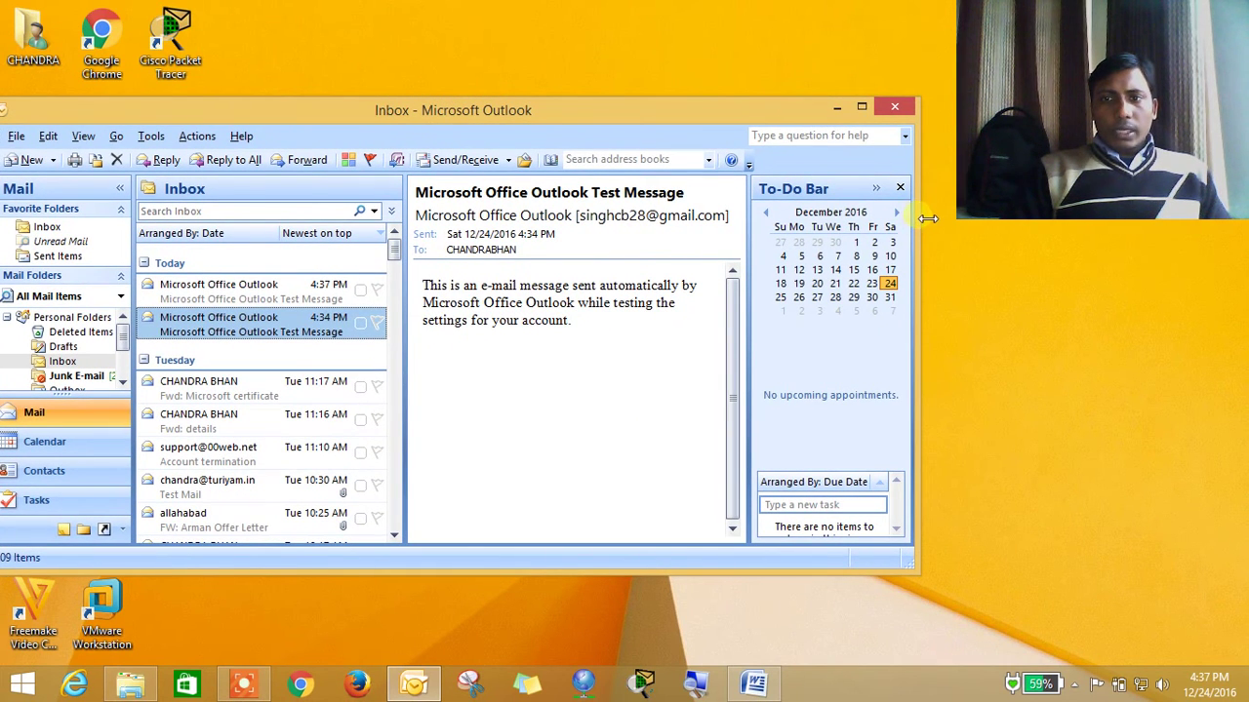
pyautogui.moveTo(928, 218); pyautogui.dragTo(786, 219)
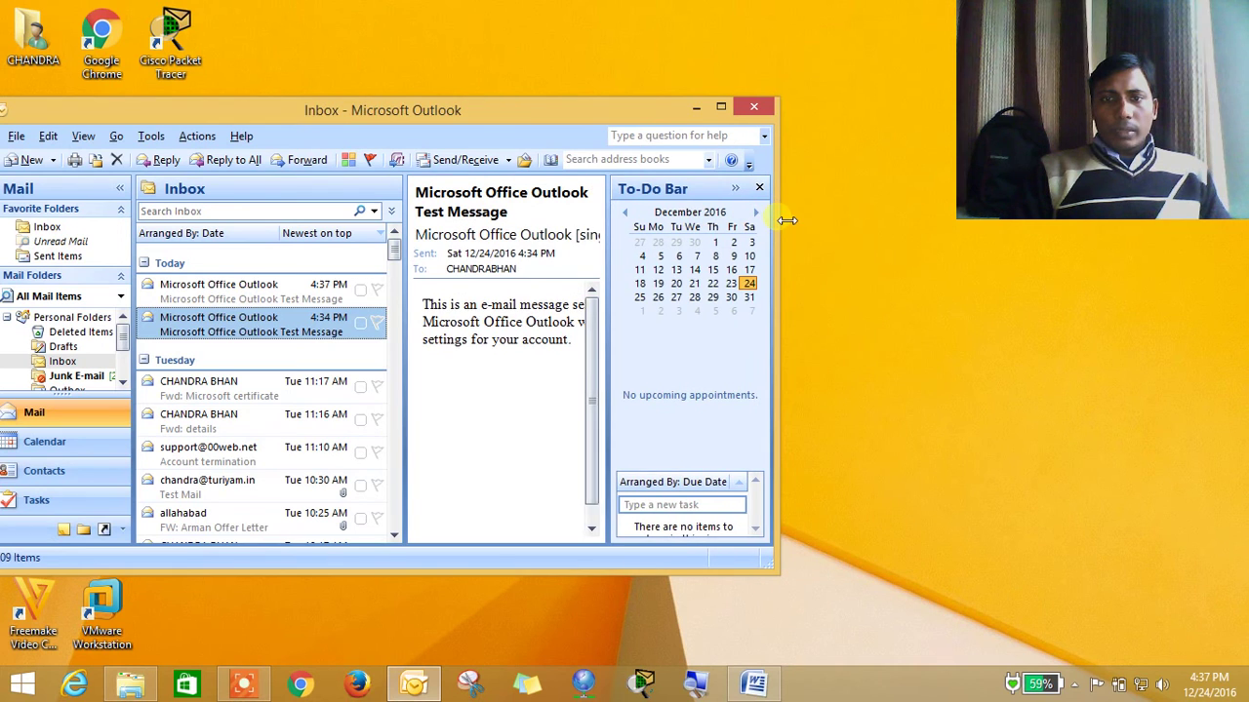
pyautogui.click(696, 107)
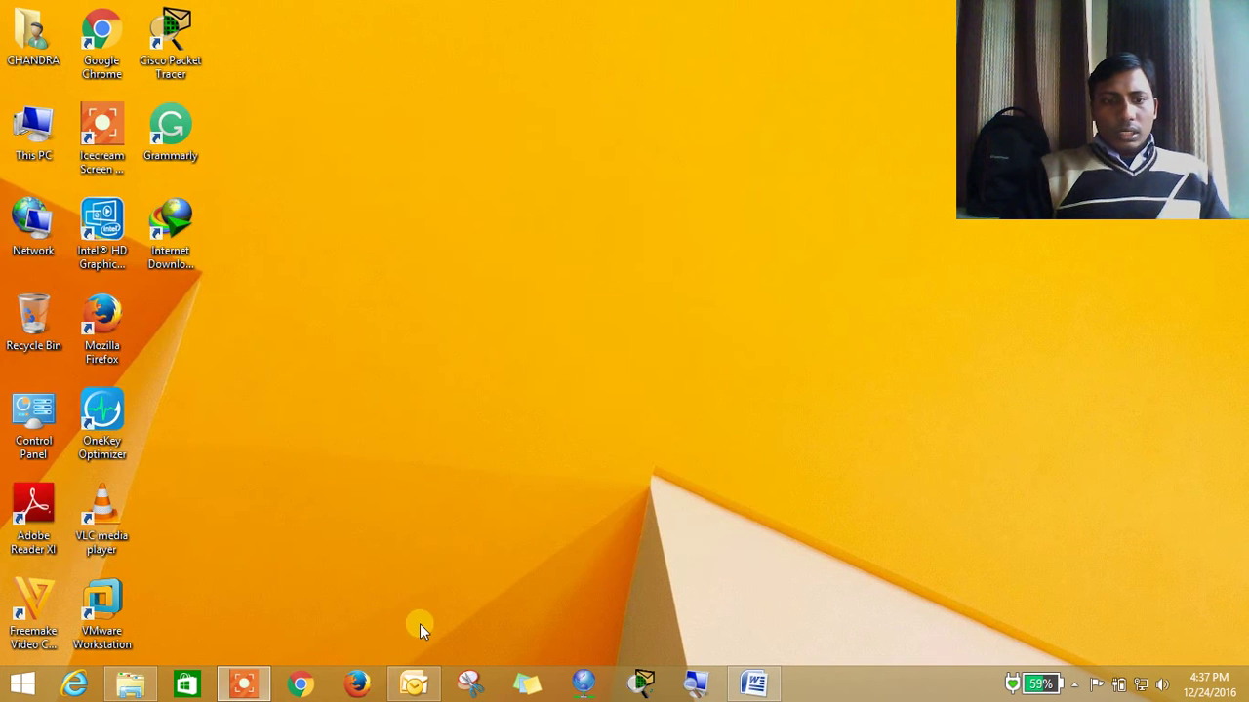
# Launch Chrome, open the Google home page, and shrink the browser window
pyautogui.click(319, 686)
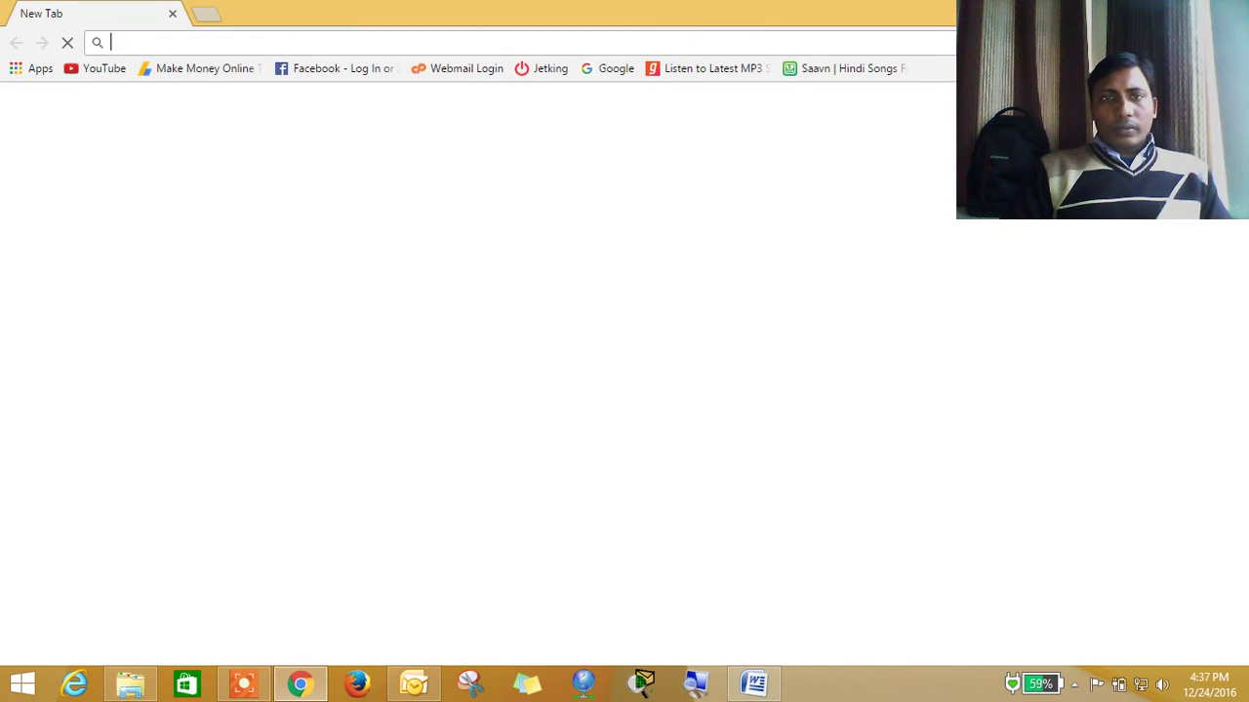
pyautogui.click(606, 77)
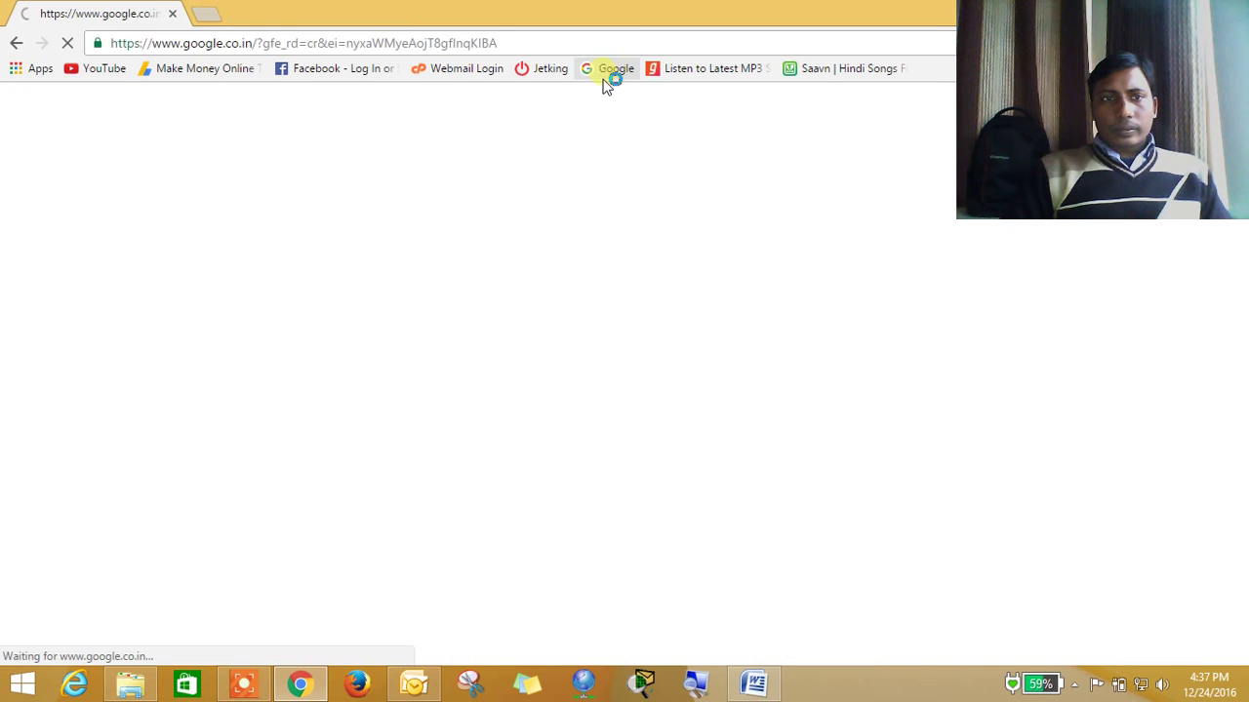
pyautogui.moveTo(545, 11); pyautogui.dragTo(469, 18)
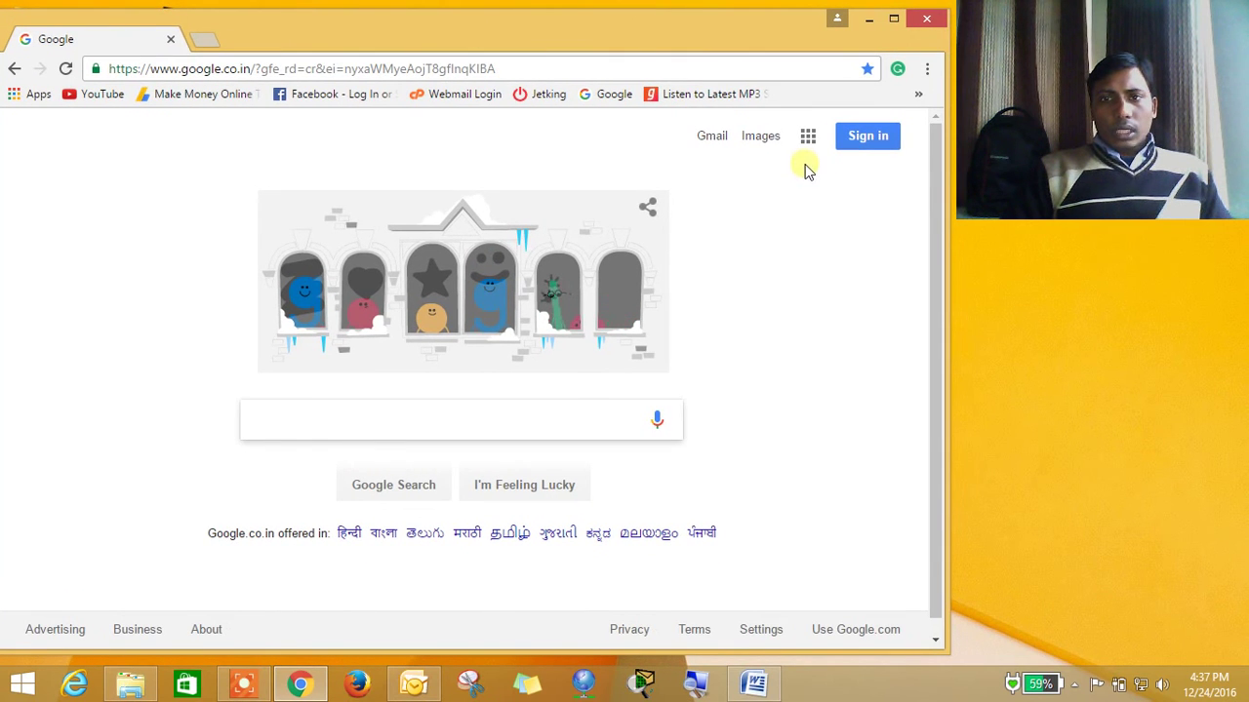
pyautogui.moveTo(748, 33); pyautogui.dragTo(764, 28)
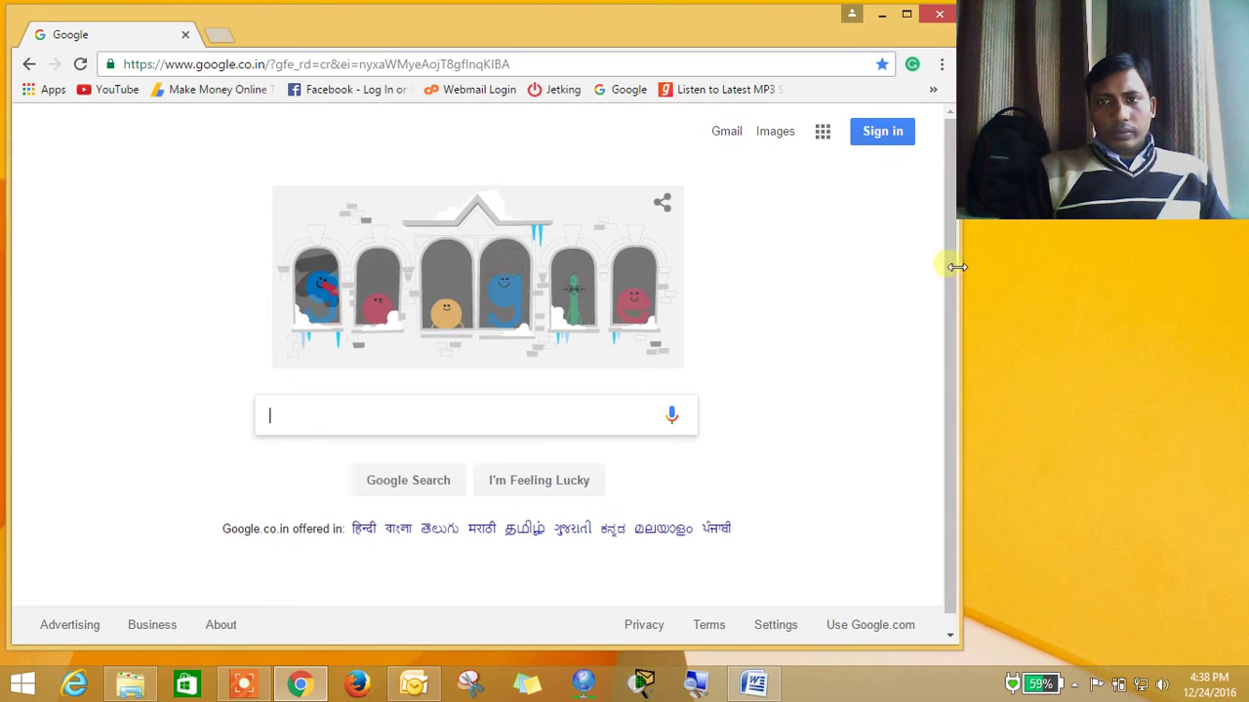
pyautogui.moveTo(960, 265); pyautogui.dragTo(944, 267)
# Open Google My Account from the apps panel and begin signing in
pyautogui.click(822, 131)
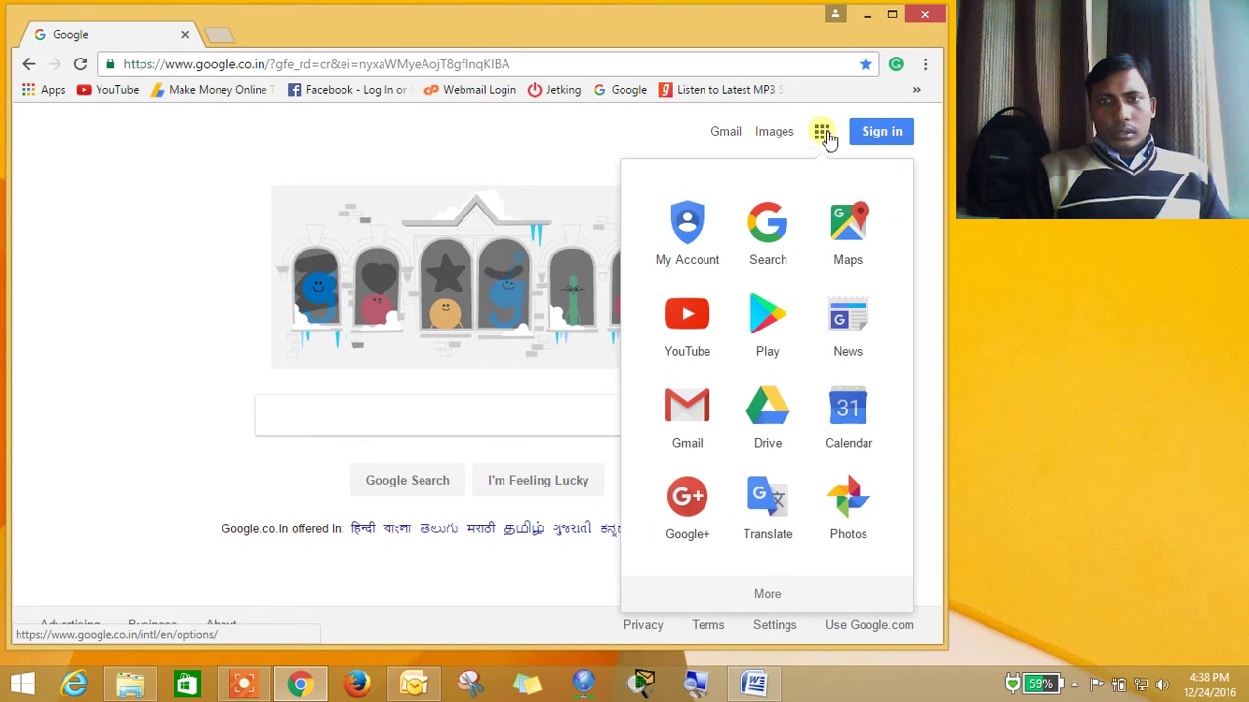
pyautogui.click(716, 232)
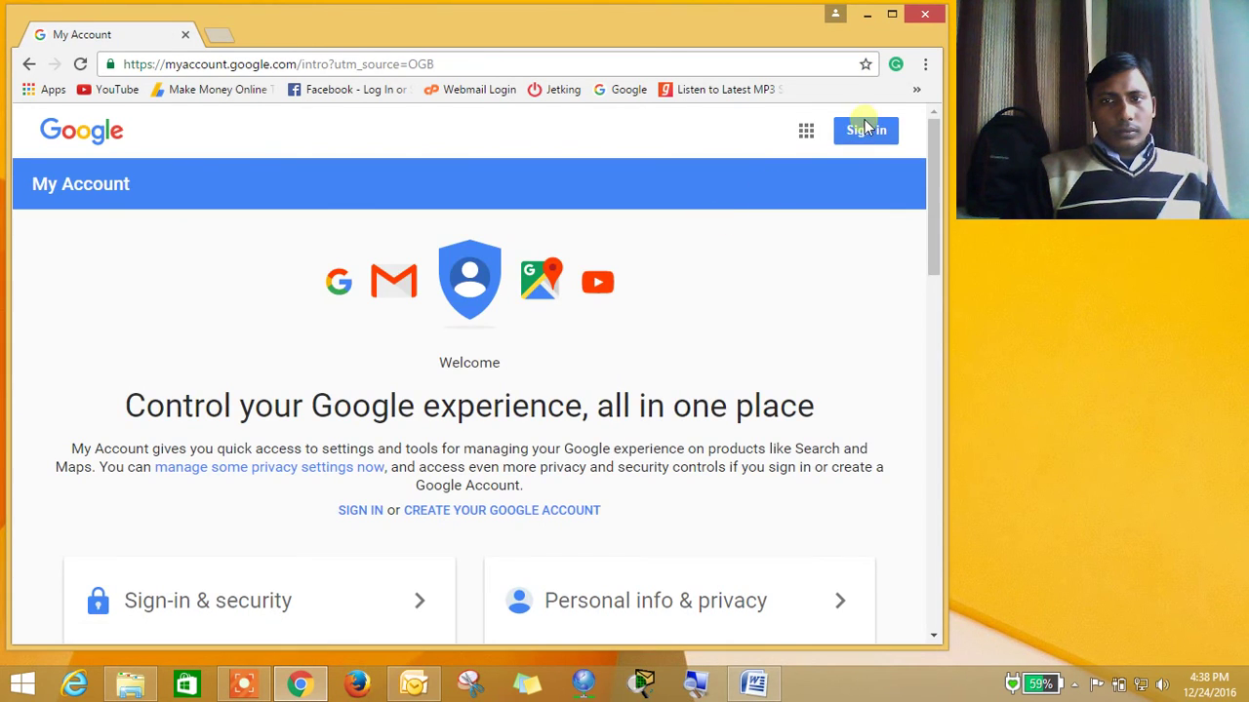
pyautogui.click(866, 132)
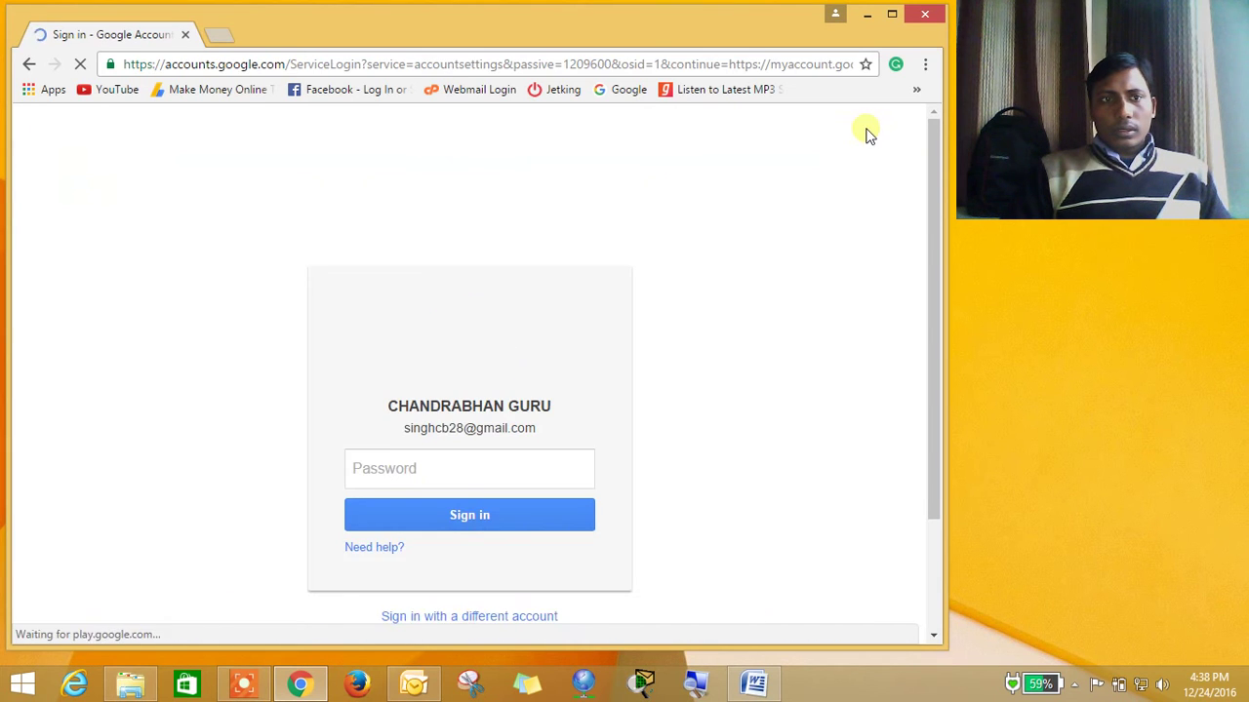
# Enter the Google account password and submit it to sign in
pyautogui.click(503, 485)
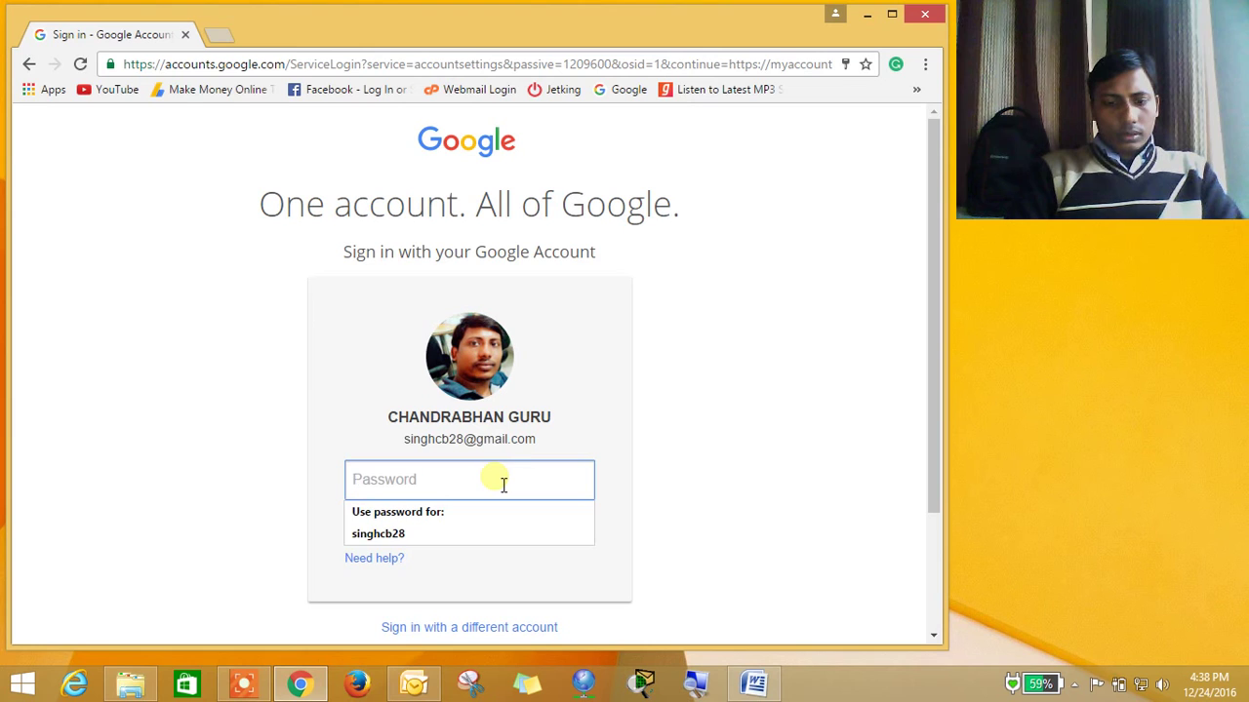
pyautogui.write('••')
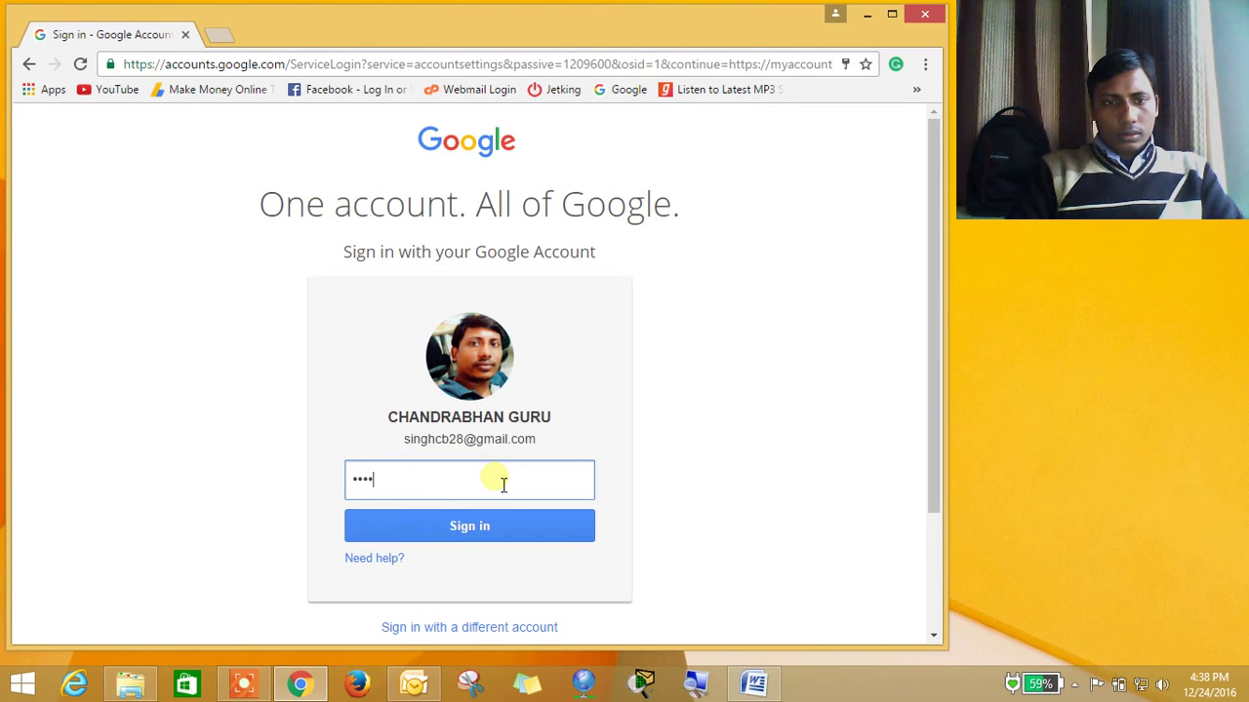
pyautogui.press('BackSpace')
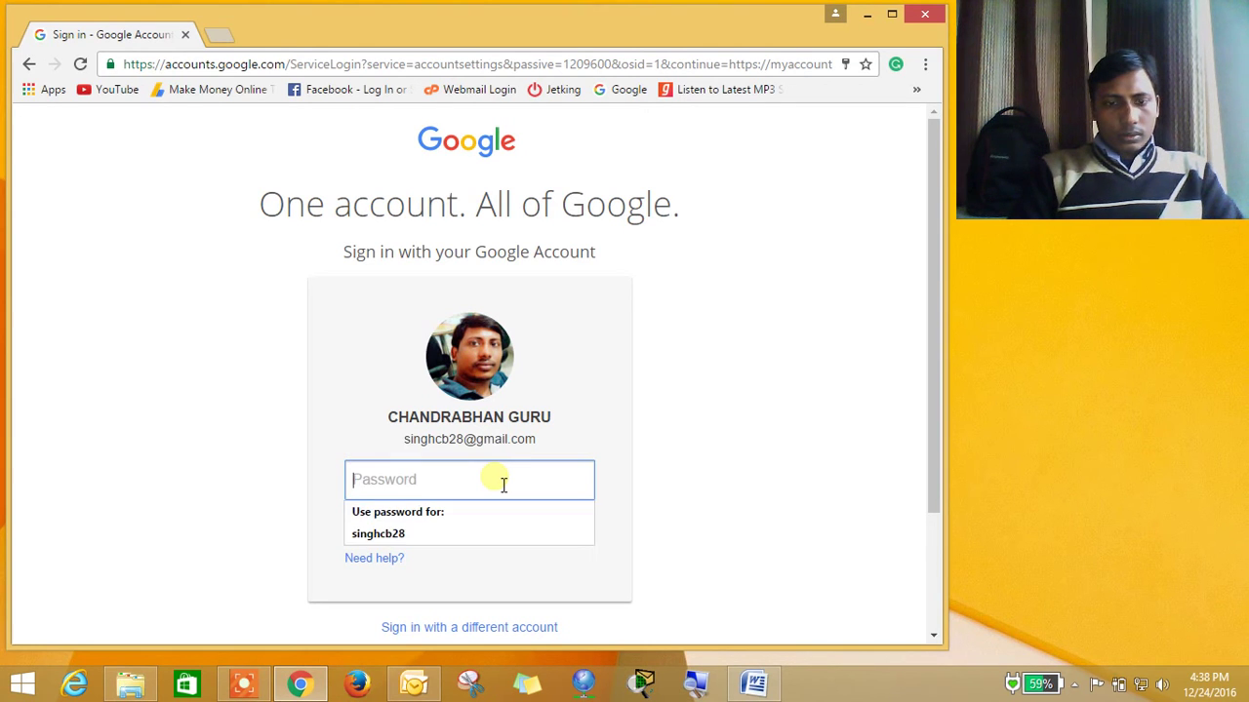
pyautogui.write('••')
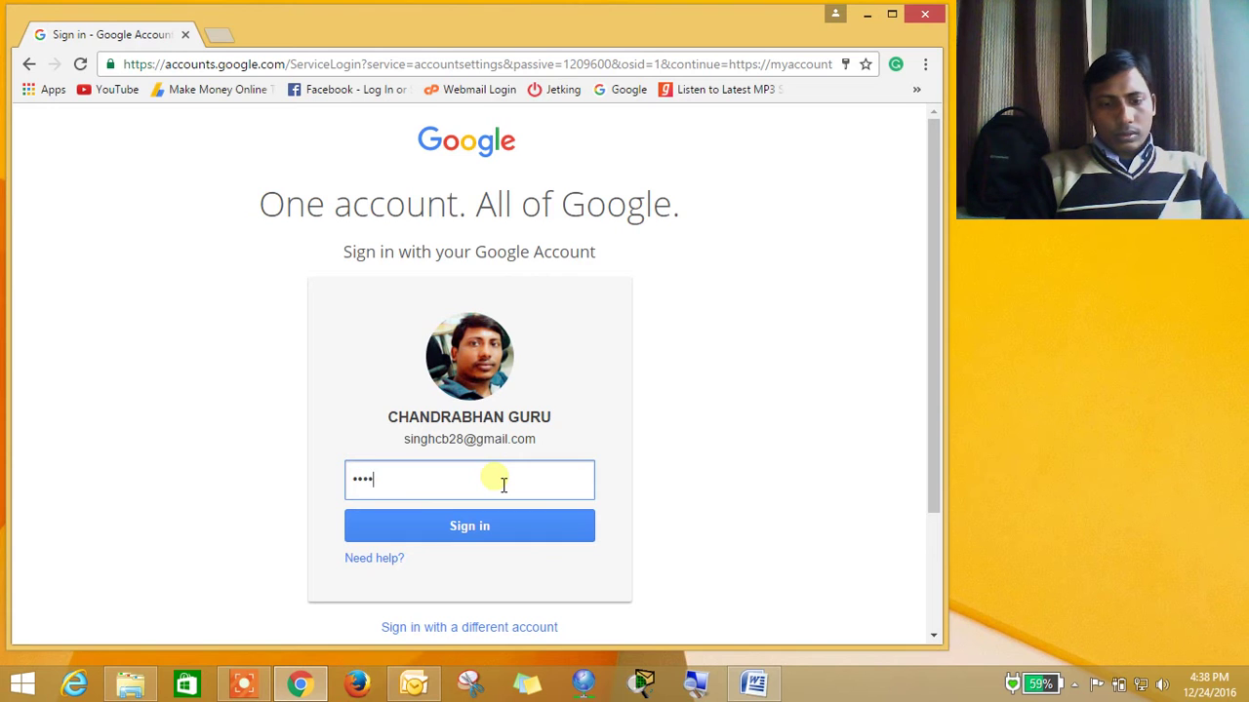
pyautogui.press('Return')
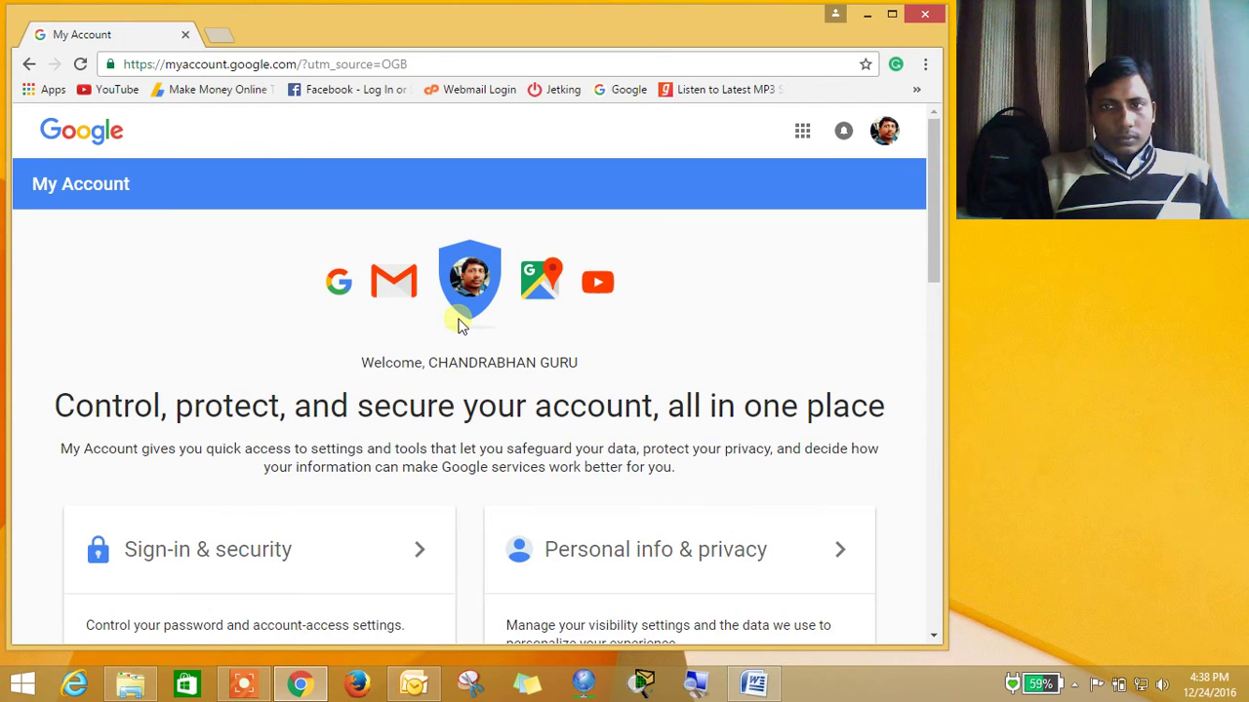
pyautogui.moveTo(939, 250); pyautogui.dragTo(939, 299)
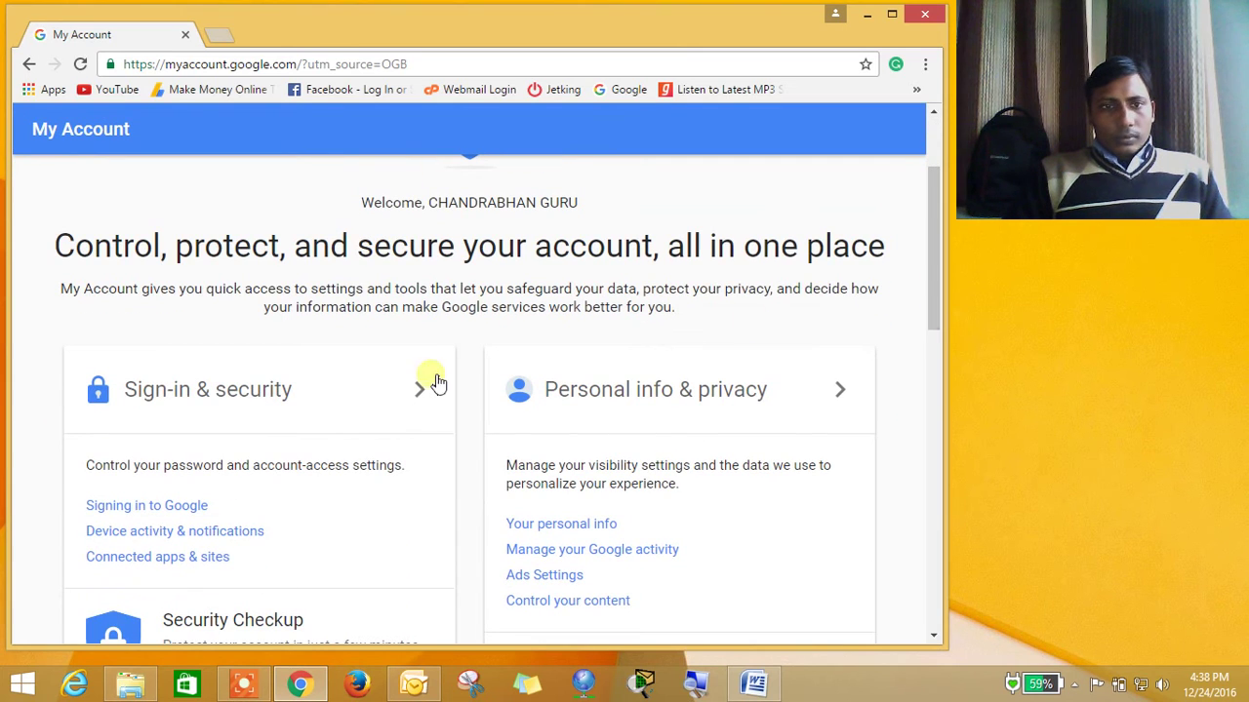
pyautogui.click(342, 400)
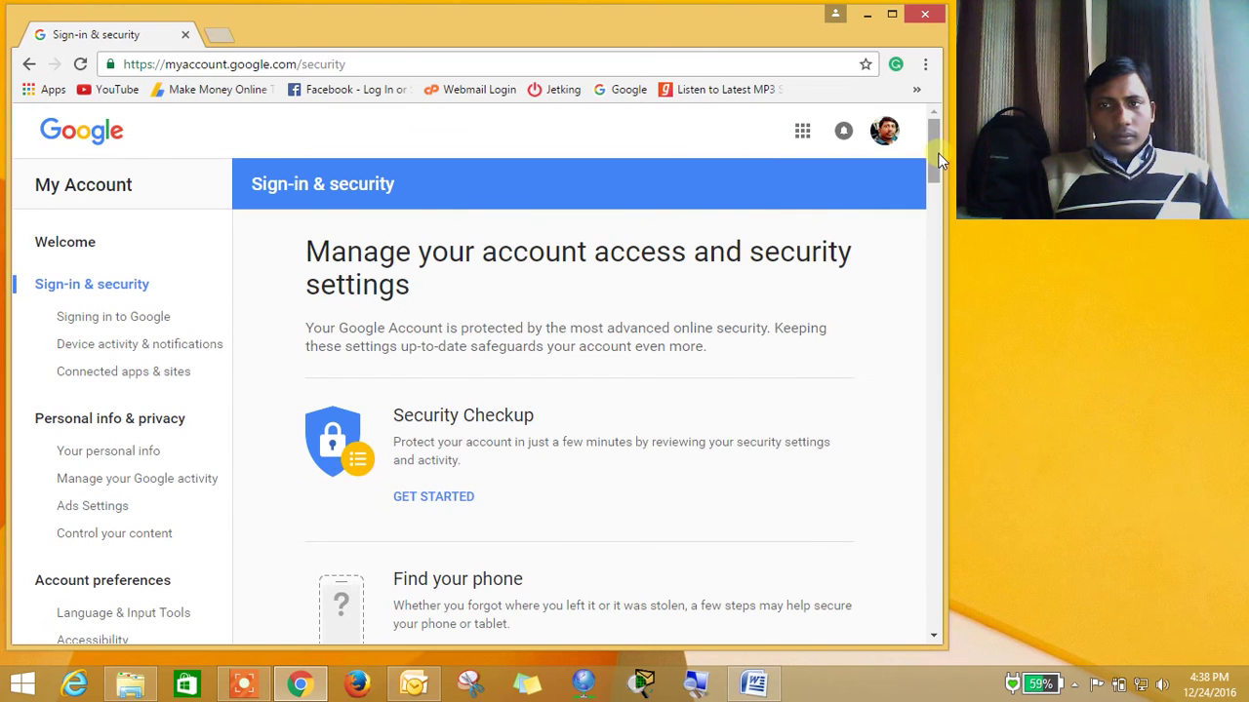
pyautogui.moveTo(937, 166); pyautogui.dragTo(937, 548)
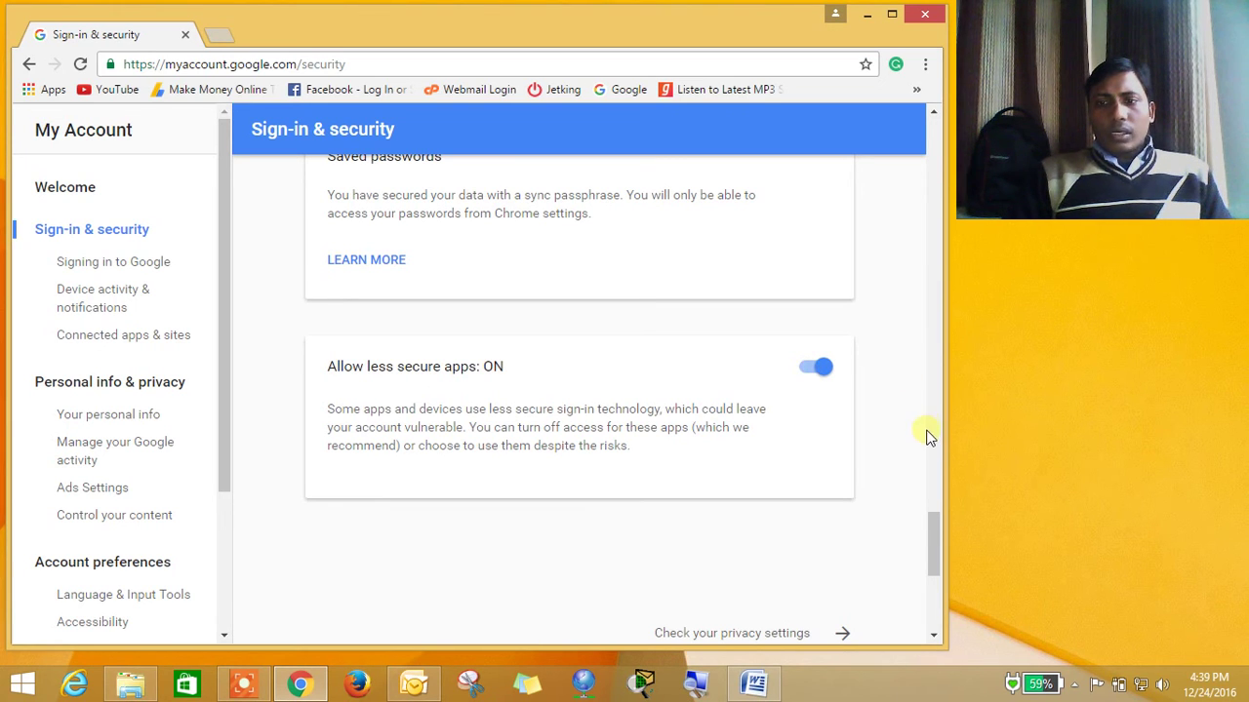
pyautogui.moveTo(931, 530); pyautogui.dragTo(933, 150)
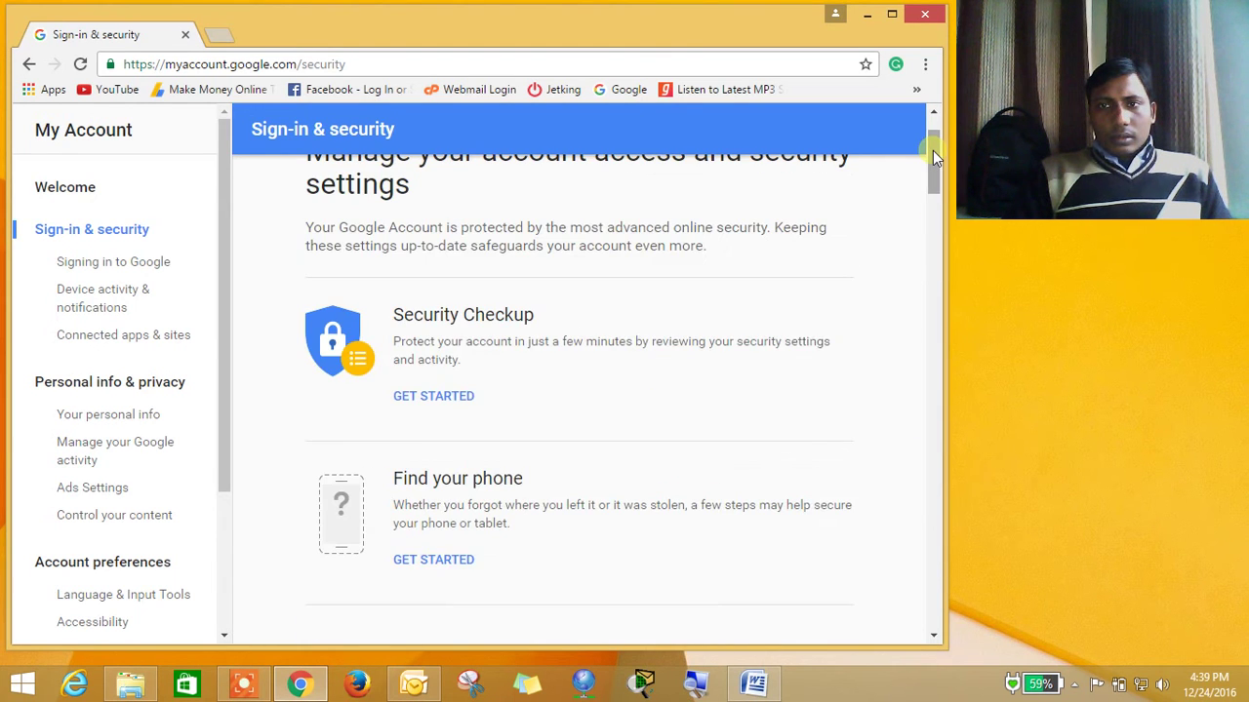
pyautogui.click(80, 192)
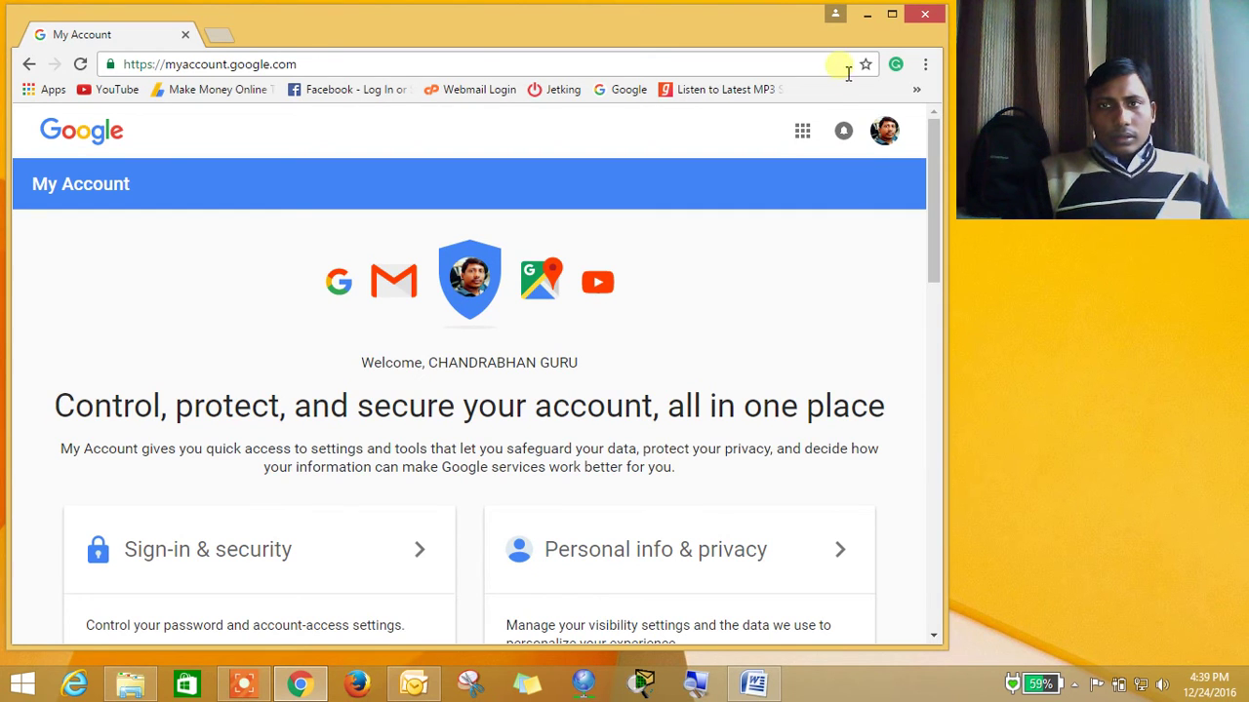
# Minimize Chrome, refresh the desktop, and restore the My Account browser window
pyautogui.click(866, 14)
pyautogui.rightClick(702, 141)
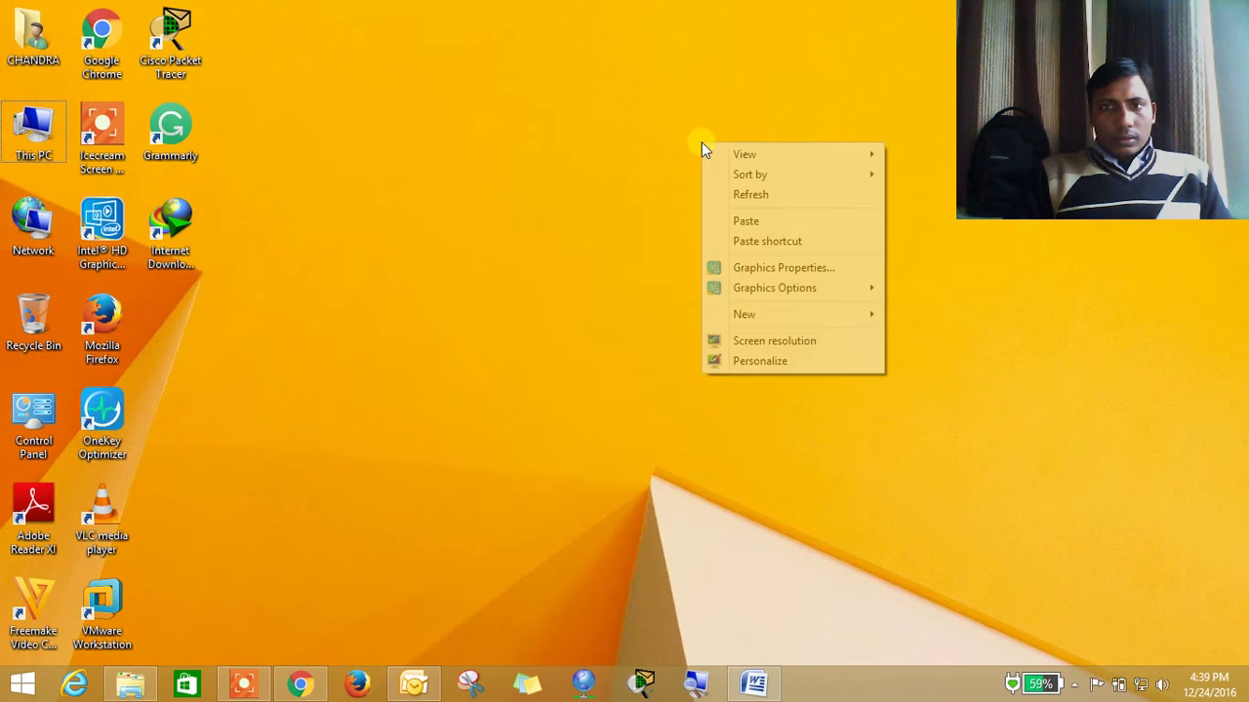
pyautogui.click(717, 192)
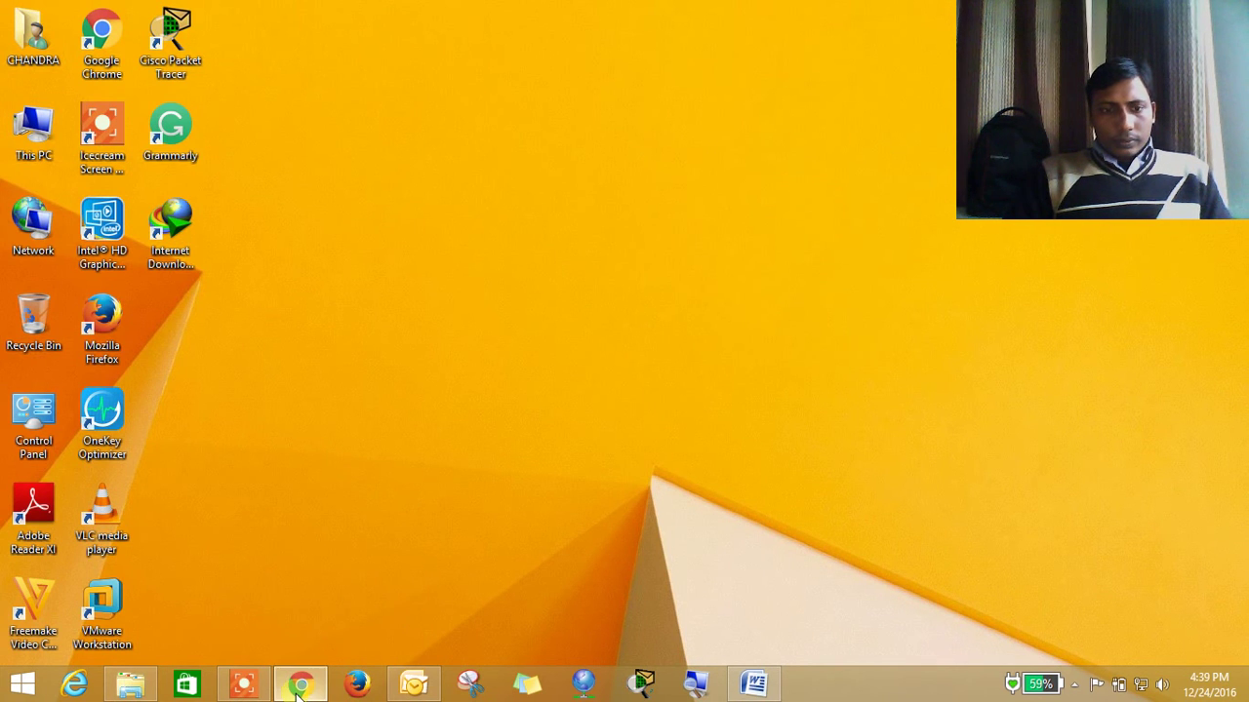
pyautogui.click(299, 686)
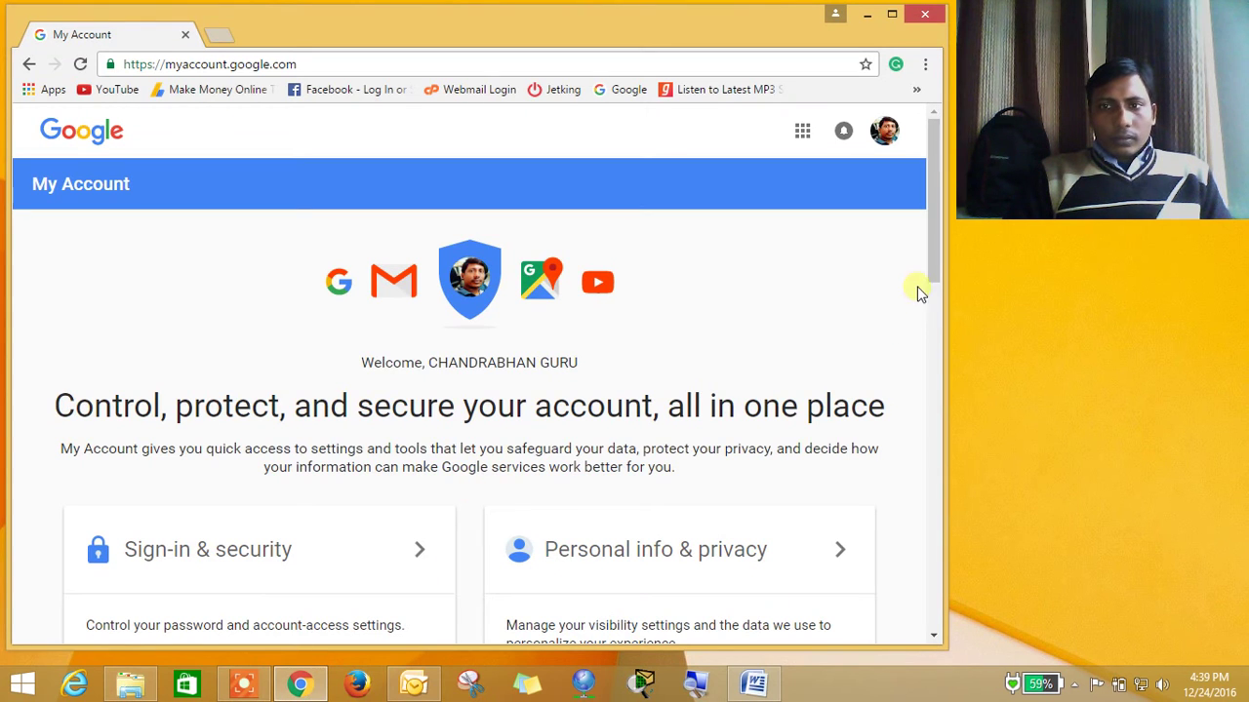
# Open the Google apps list and scroll through the available apps
pyautogui.moveTo(927, 273); pyautogui.dragTo(935, 218)
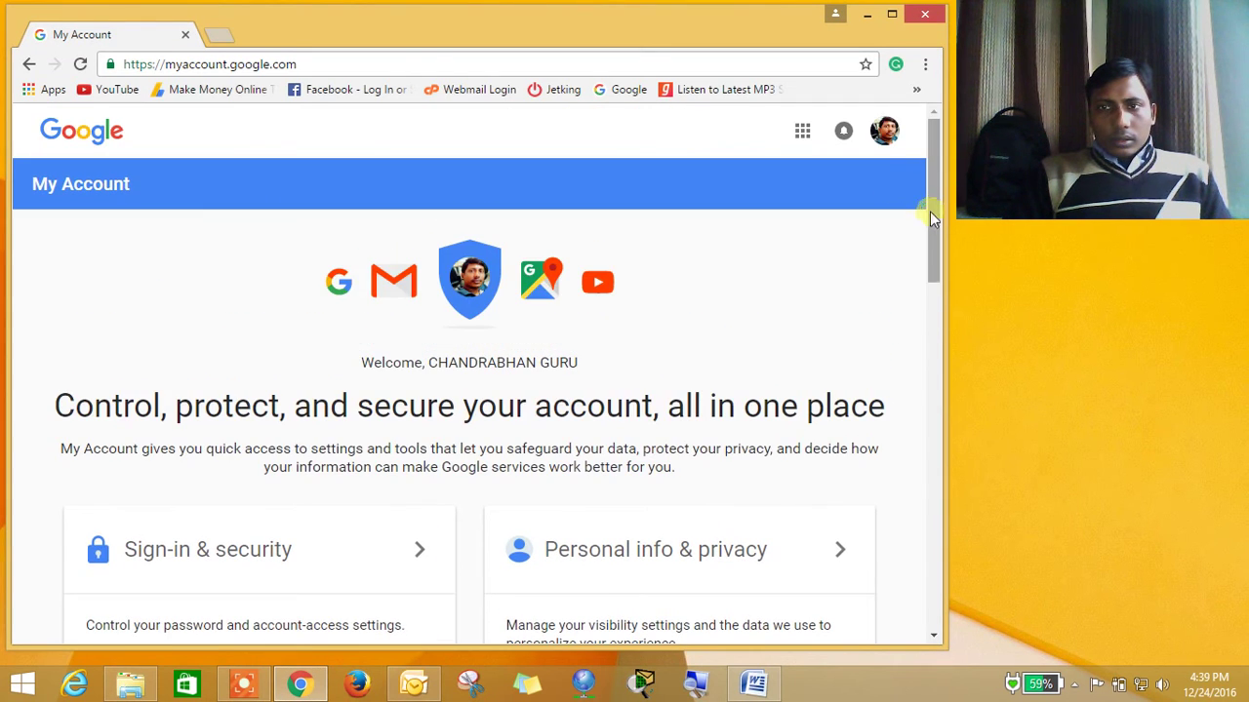
pyautogui.click(802, 133)
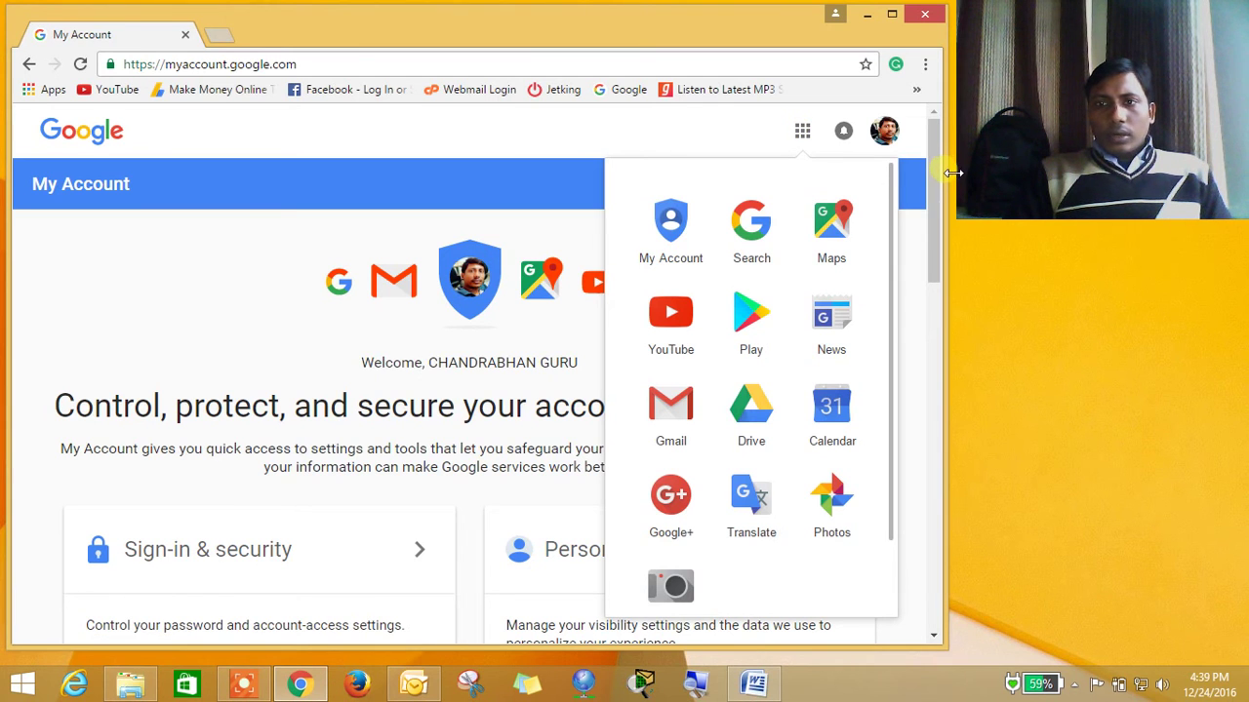
pyautogui.moveTo(936, 185); pyautogui.dragTo(940, 158)
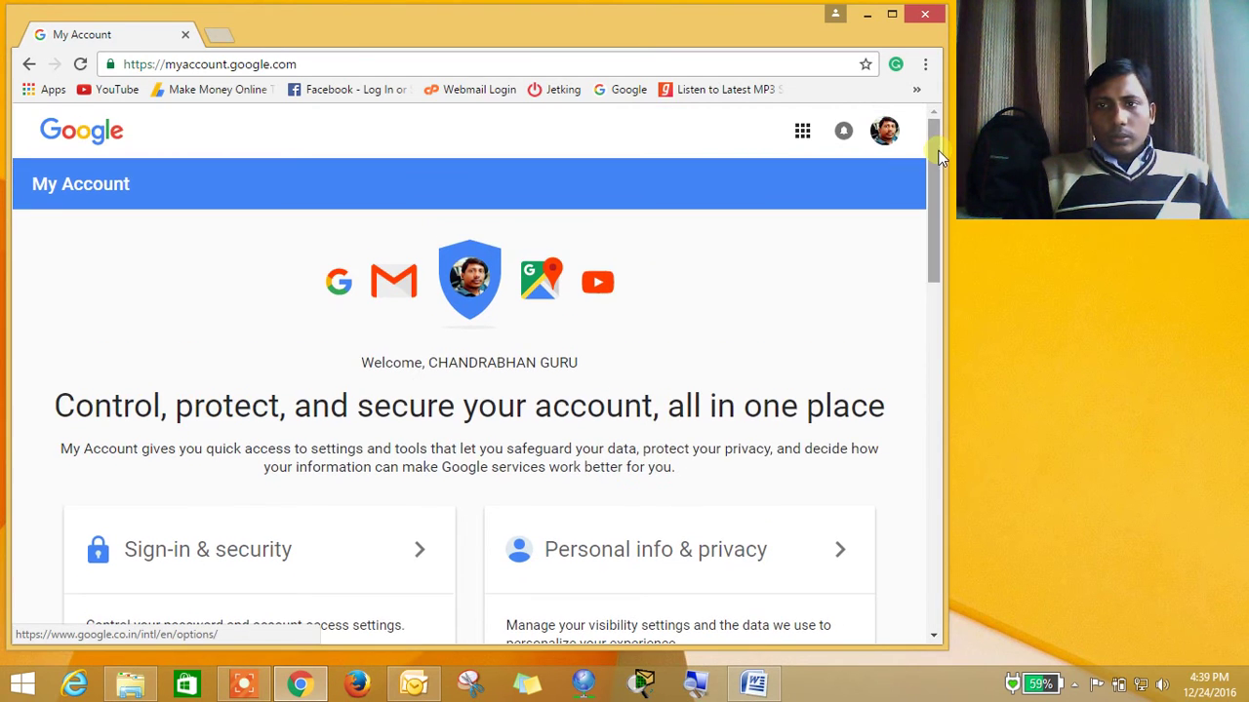
pyautogui.click(814, 134)
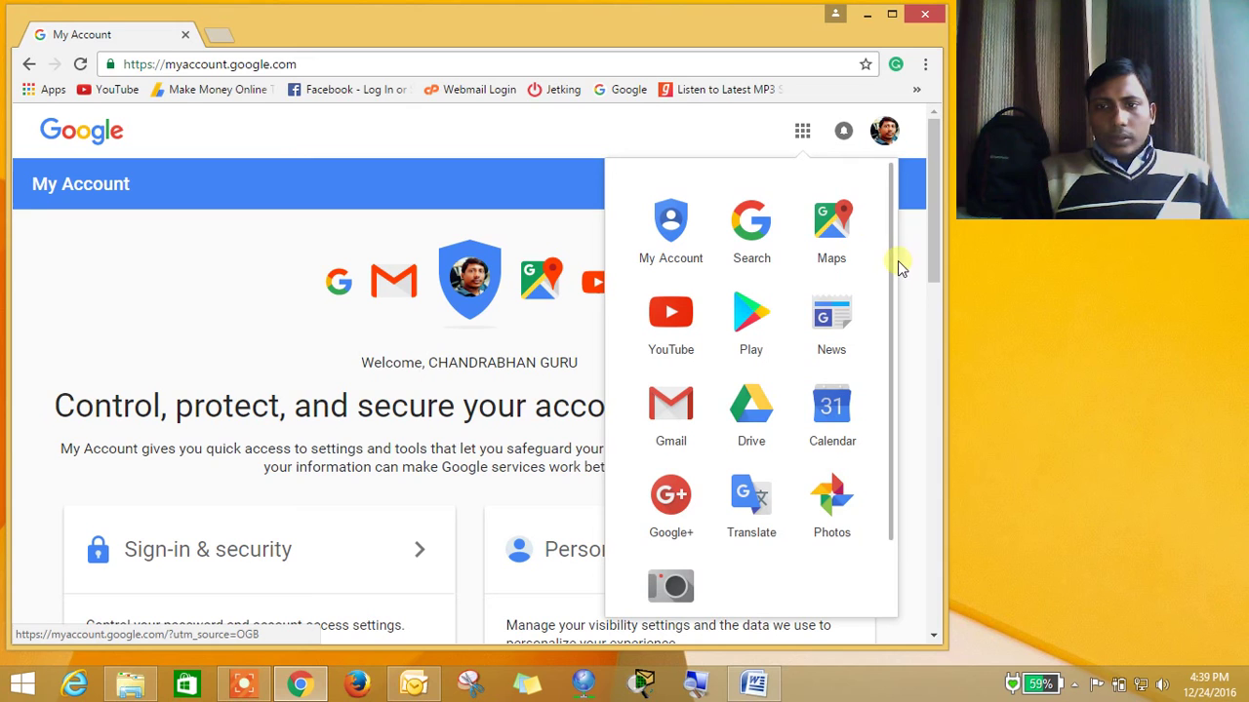
pyautogui.scroll(-1, 894, 300)
pyautogui.moveTo(892, 293); pyautogui.dragTo(885, 377)
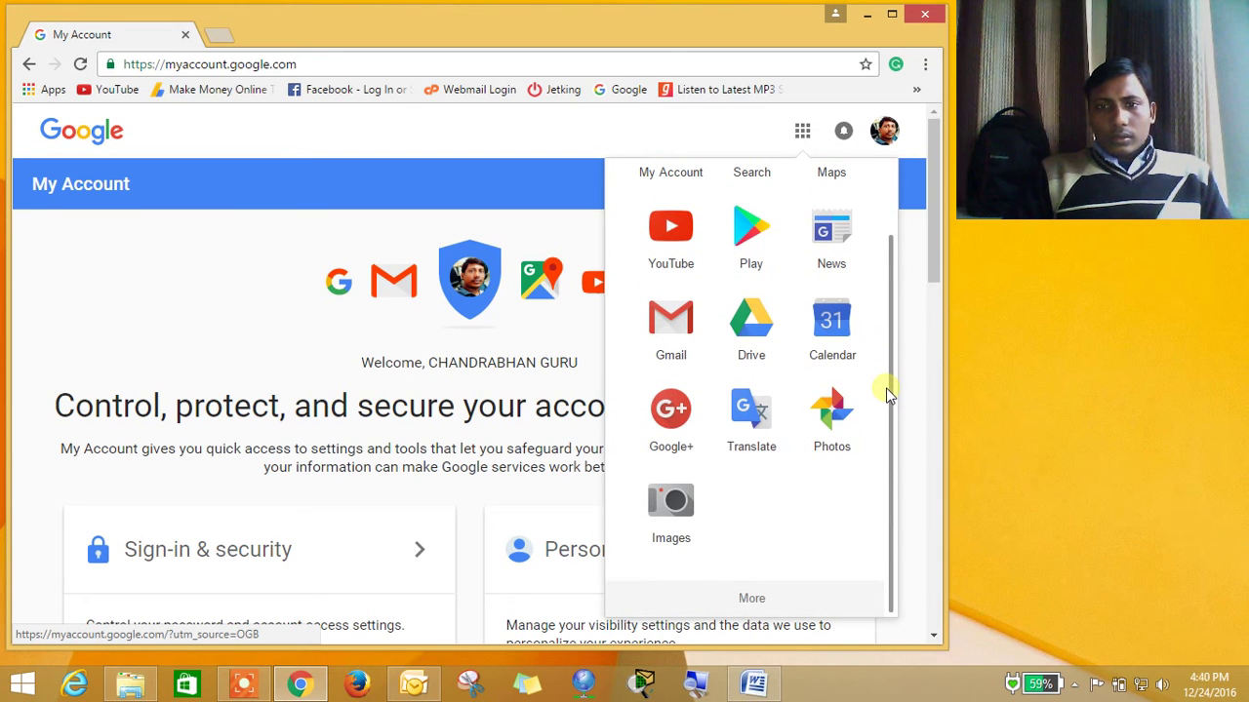
pyautogui.moveTo(886, 357); pyautogui.dragTo(889, 299)
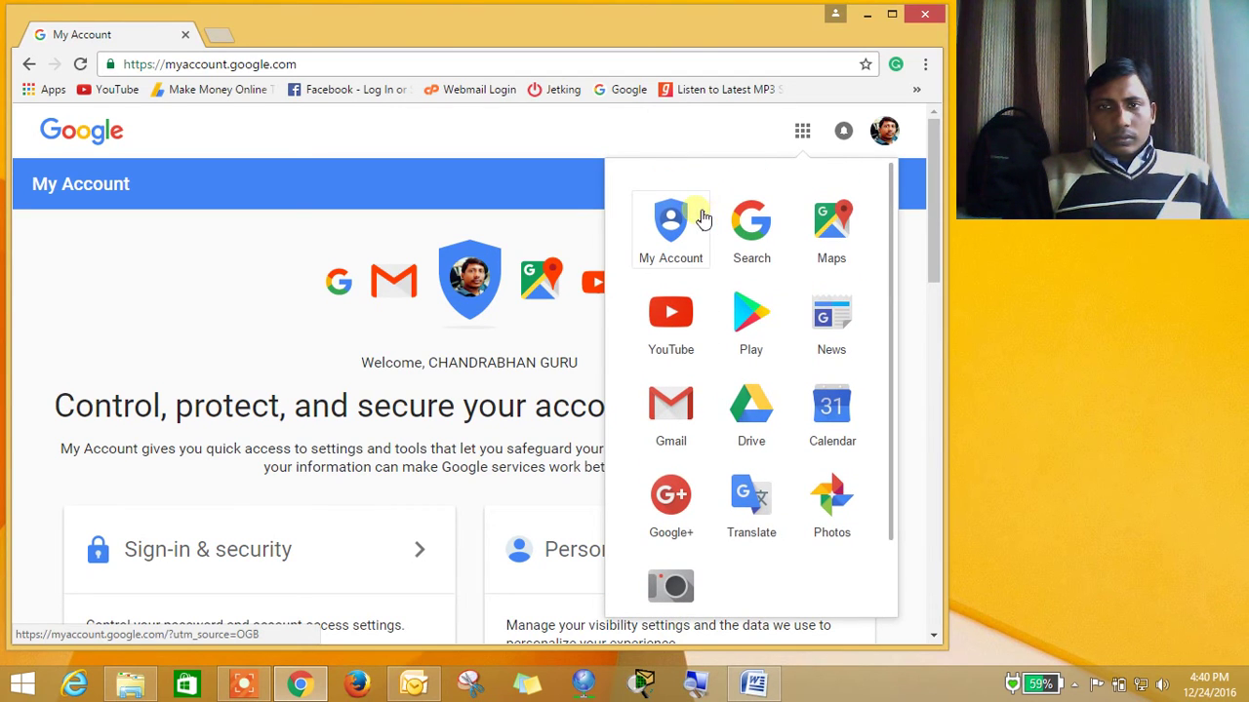
# Go to the Google homepage via 'goog' and open Contacts from the apps list's More section
pyautogui.click(328, 68)
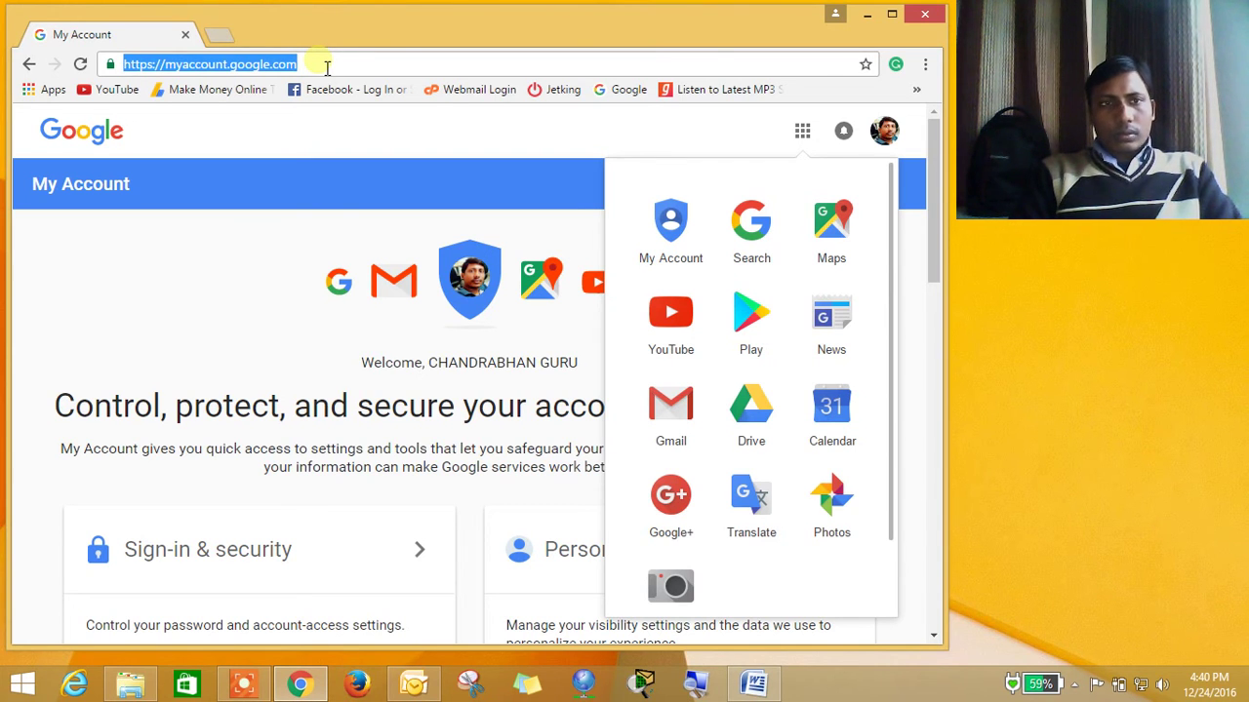
pyautogui.write('goog')
pyautogui.press('Return')
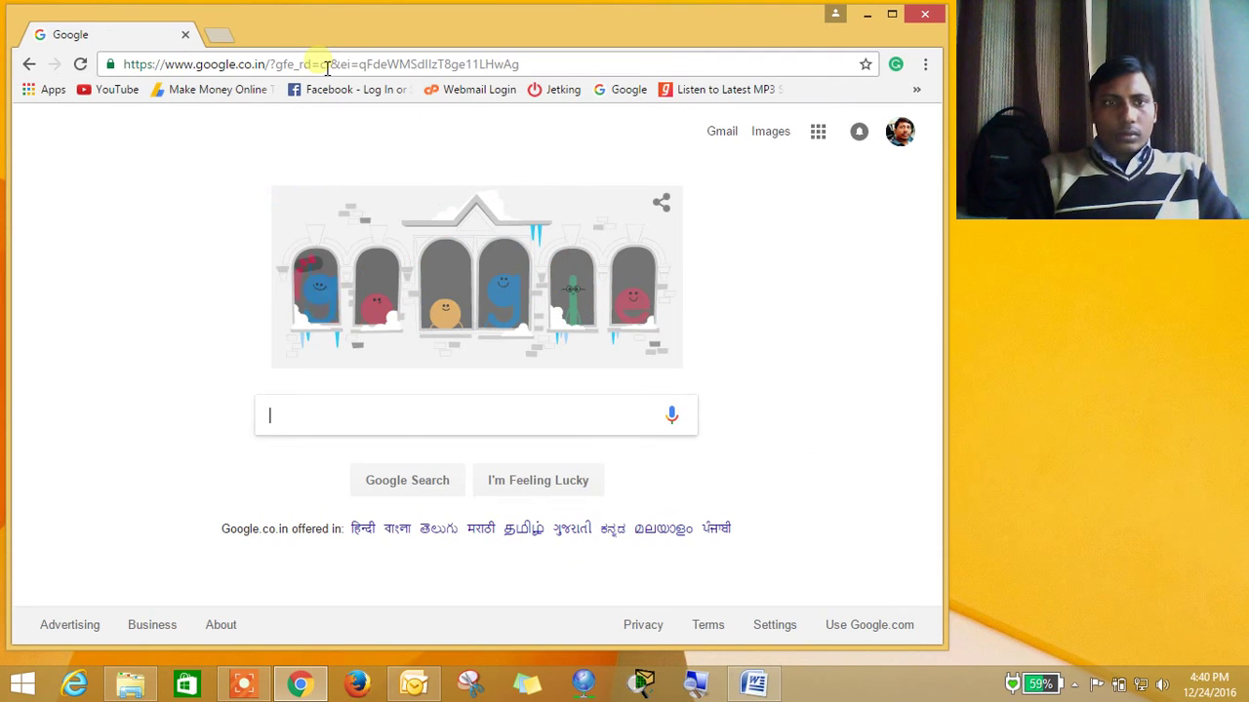
pyautogui.click(819, 131)
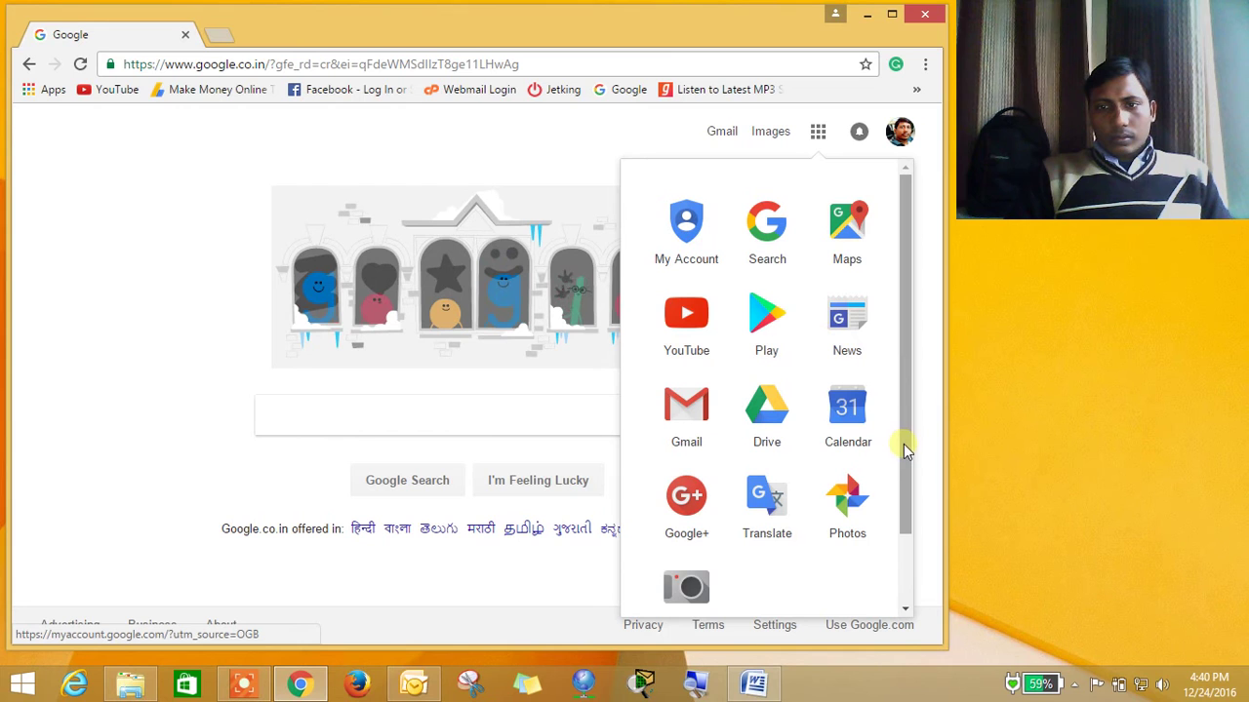
pyautogui.moveTo(906, 448); pyautogui.dragTo(910, 527)
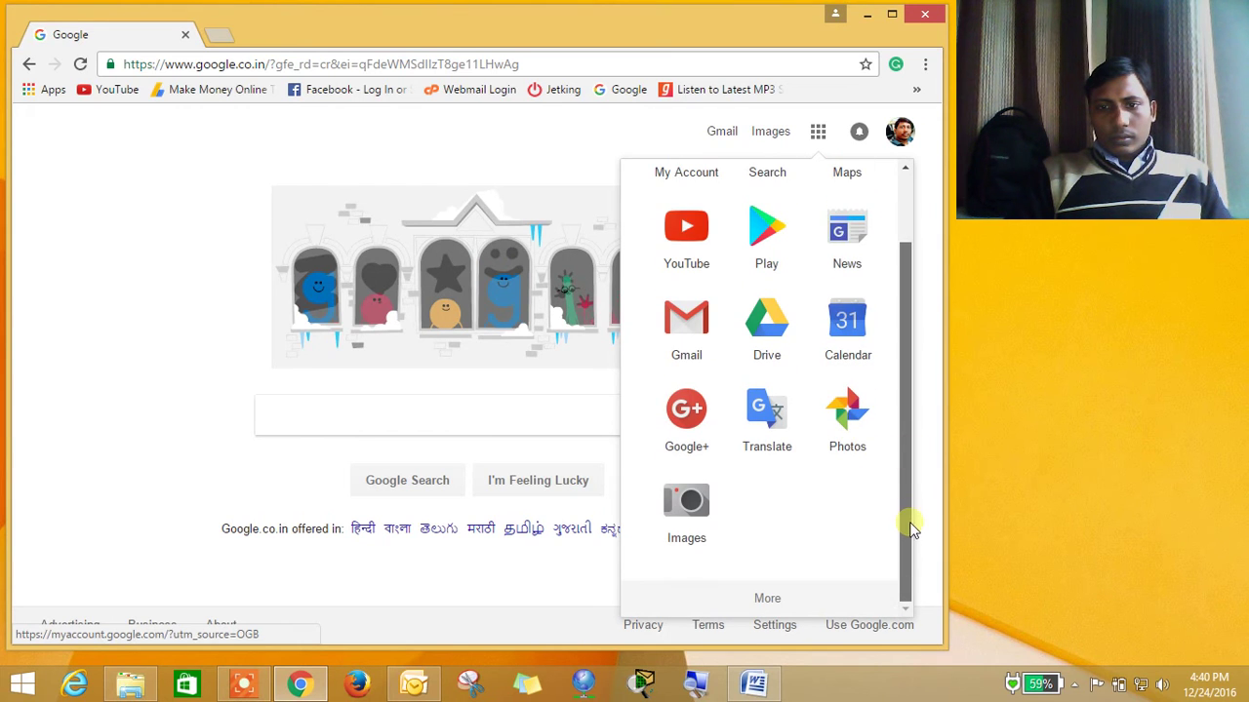
pyautogui.click(773, 597)
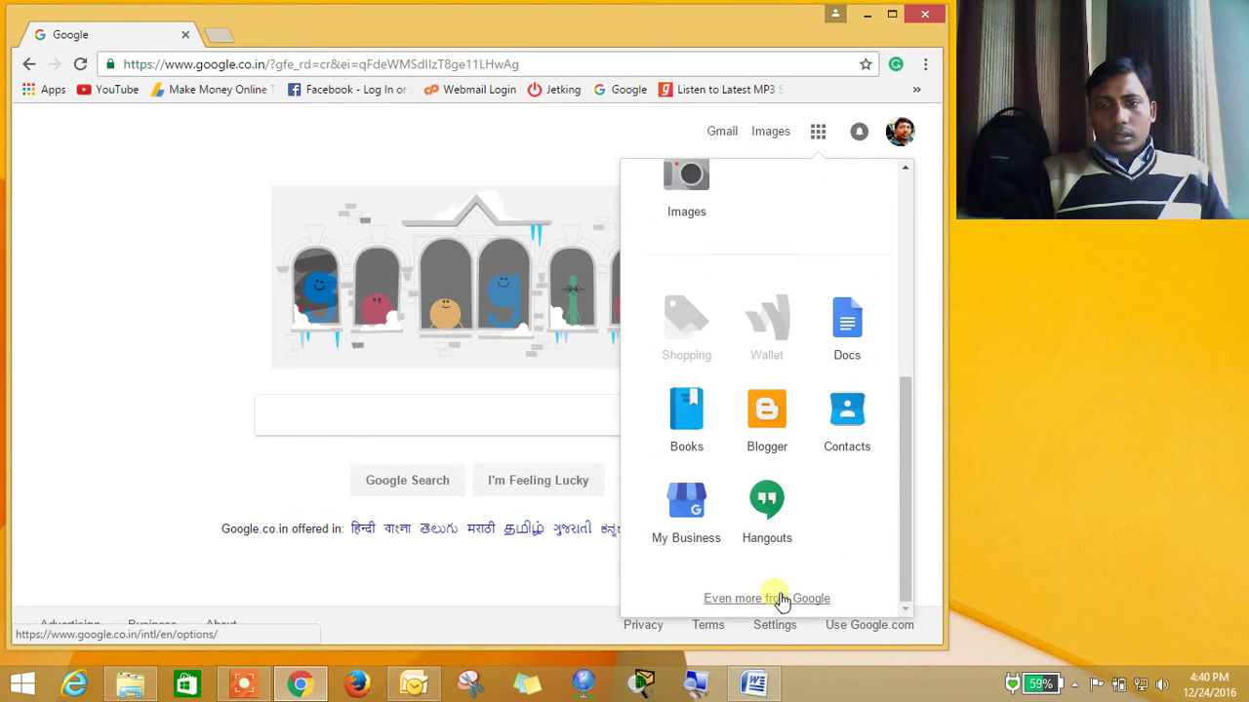
pyautogui.click(850, 446)
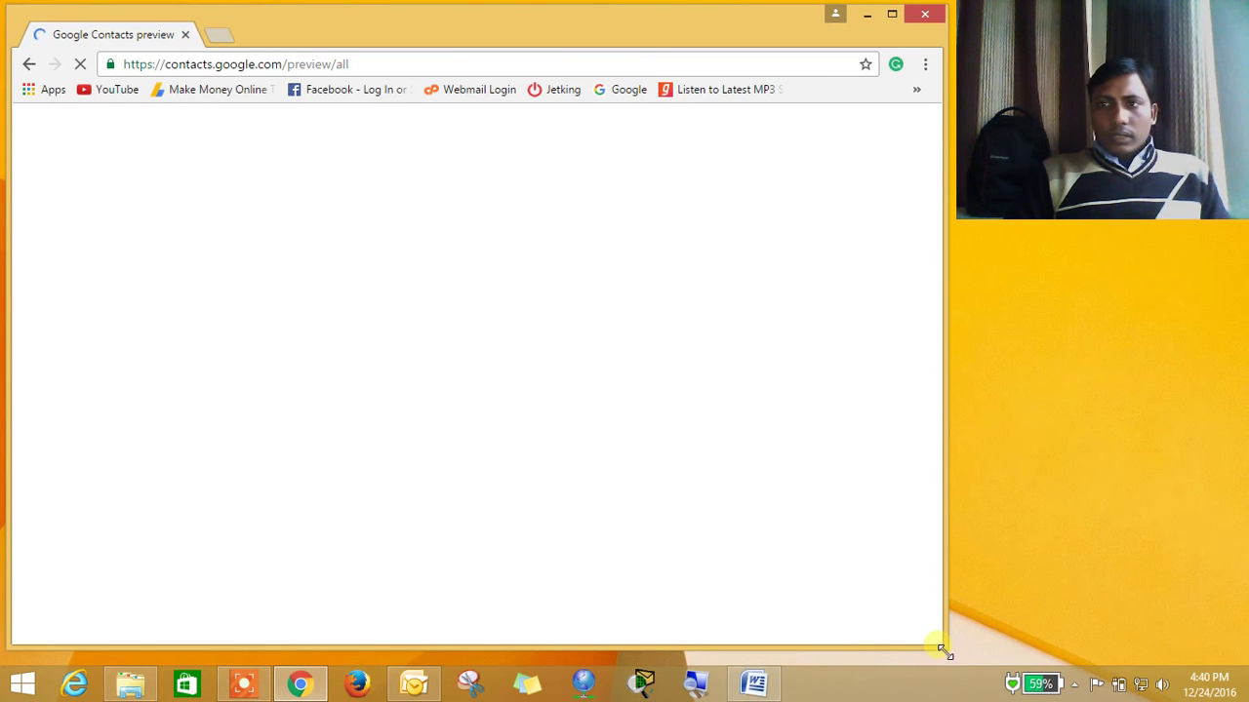
# Resize the browser slightly and briefly bring the Outlook inbox forward, then hide it
pyautogui.moveTo(943, 651); pyautogui.dragTo(944, 661)
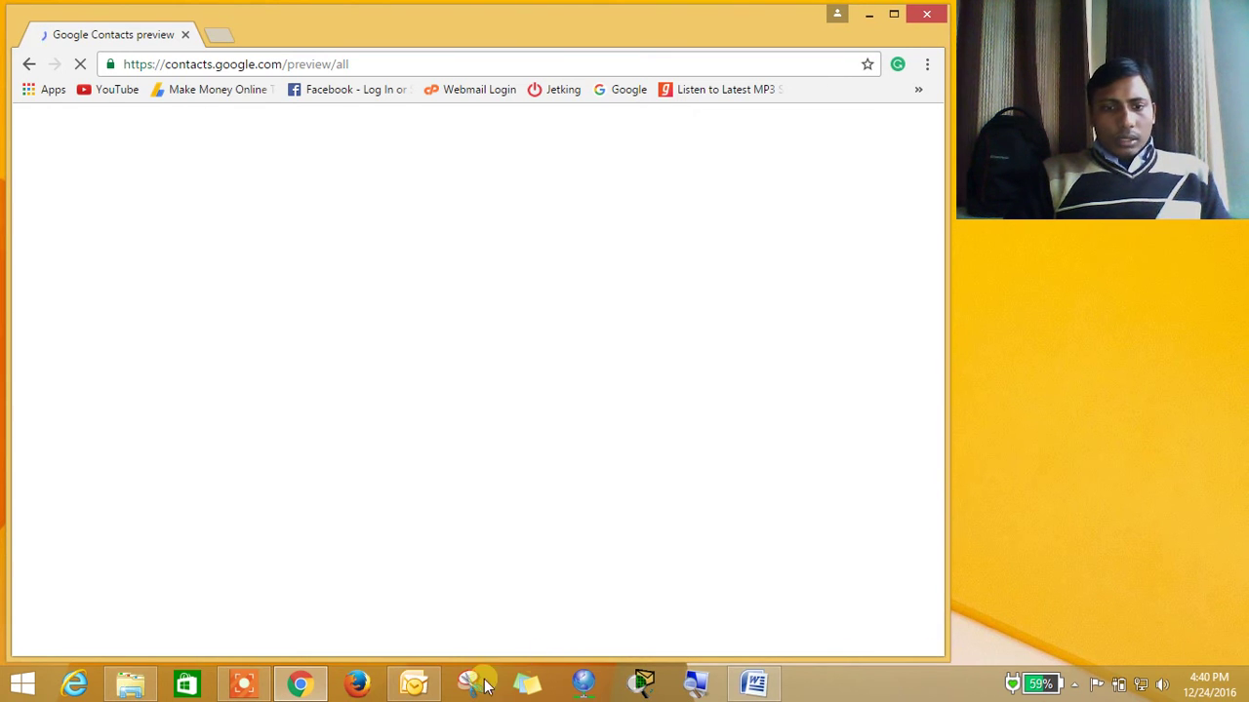
pyautogui.click(403, 689)
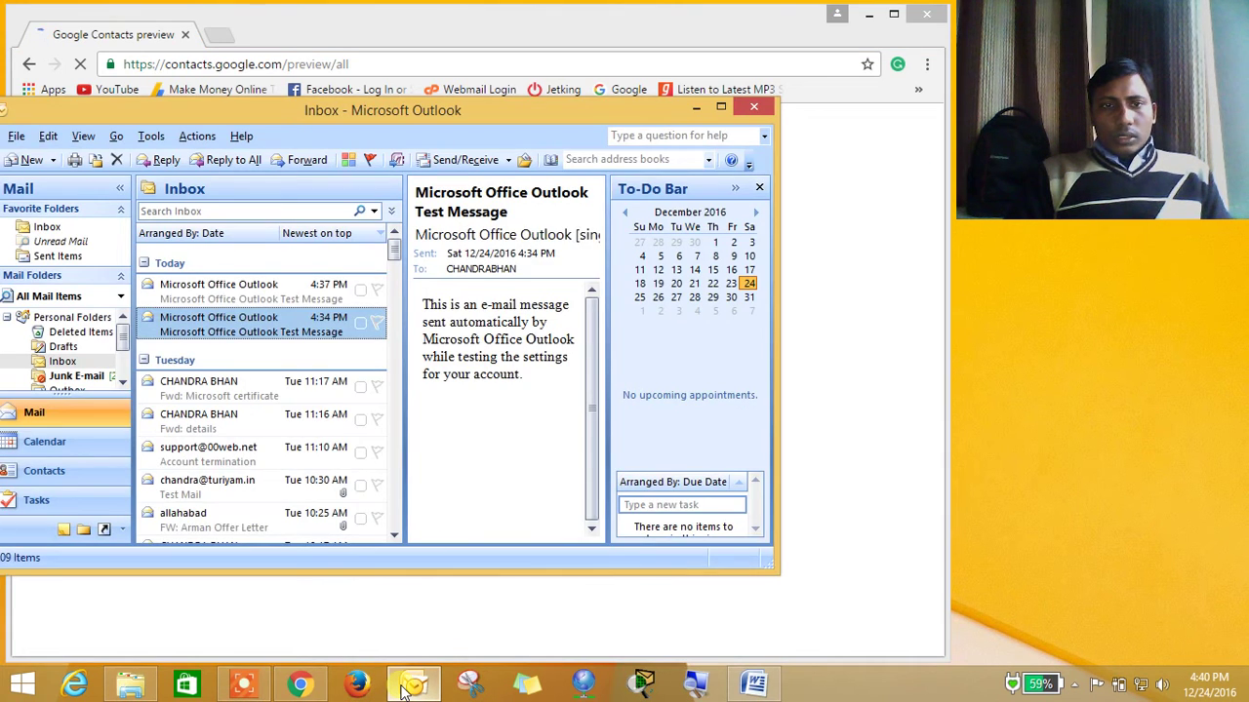
pyautogui.click(403, 689)
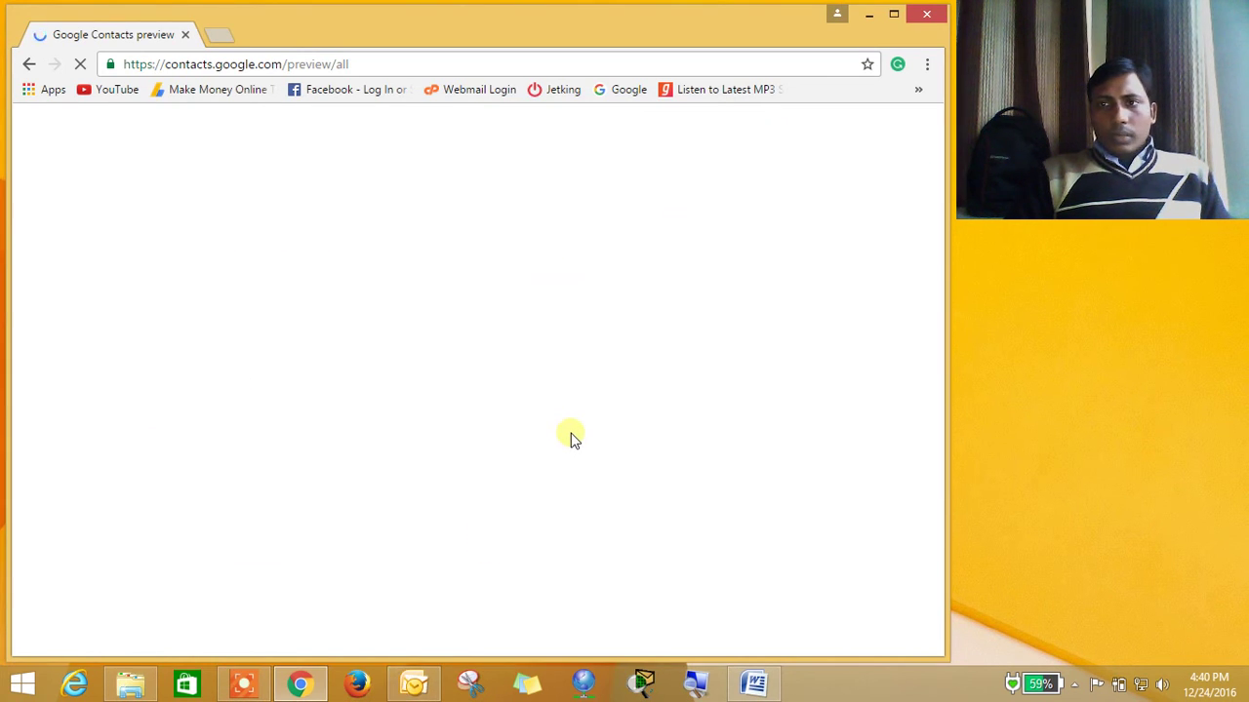
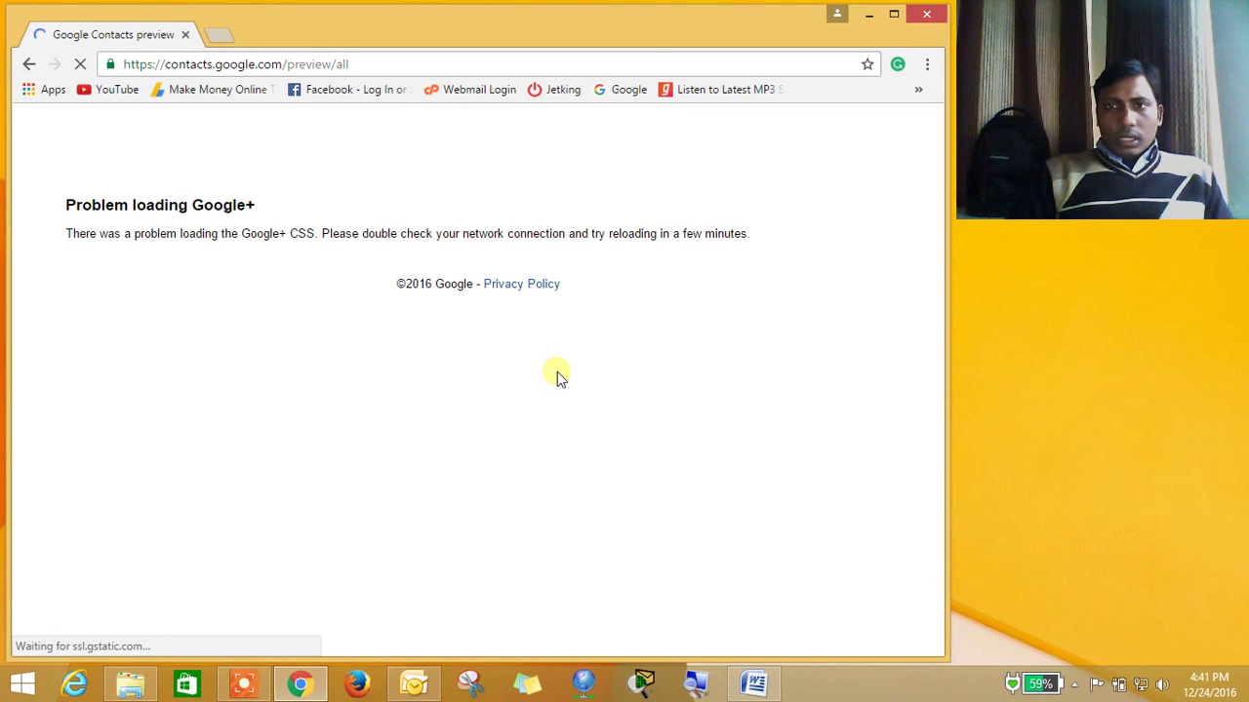
# Reload the Google Contacts page, maximise Chrome, and decline merging the 2 duplicate contacts
pyautogui.click(82, 65)
pyautogui.click(82, 66)
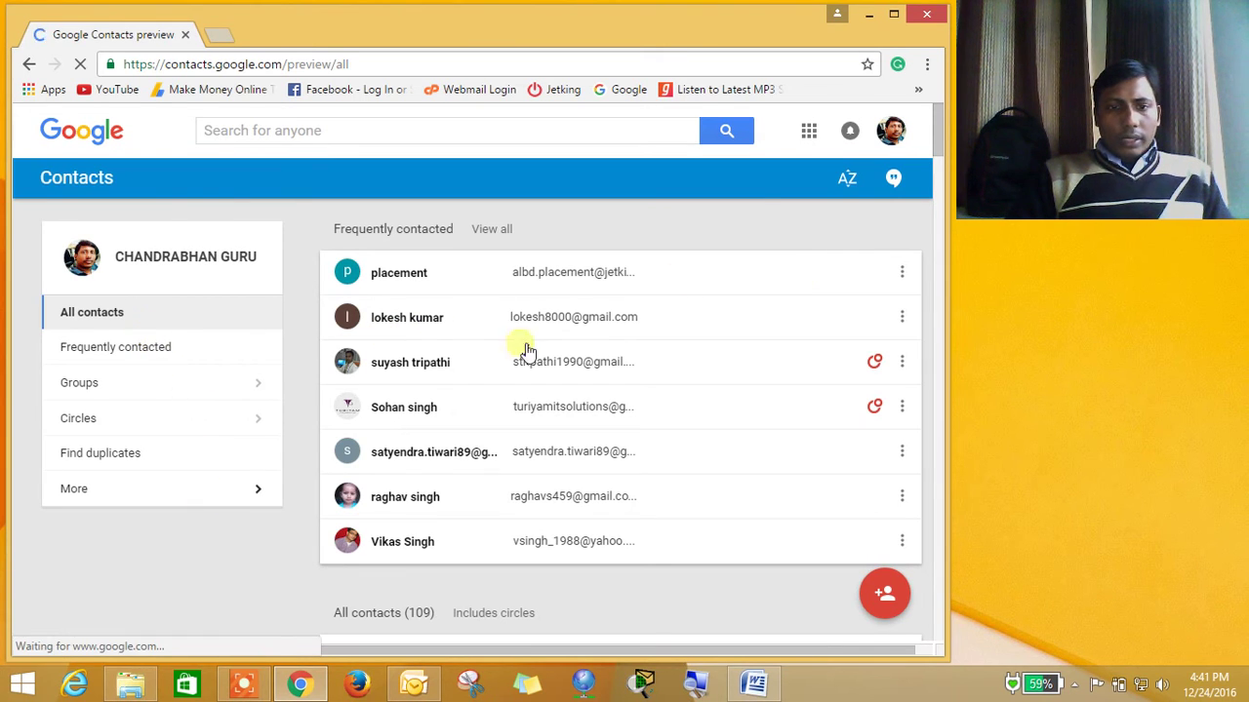
pyautogui.click(894, 15)
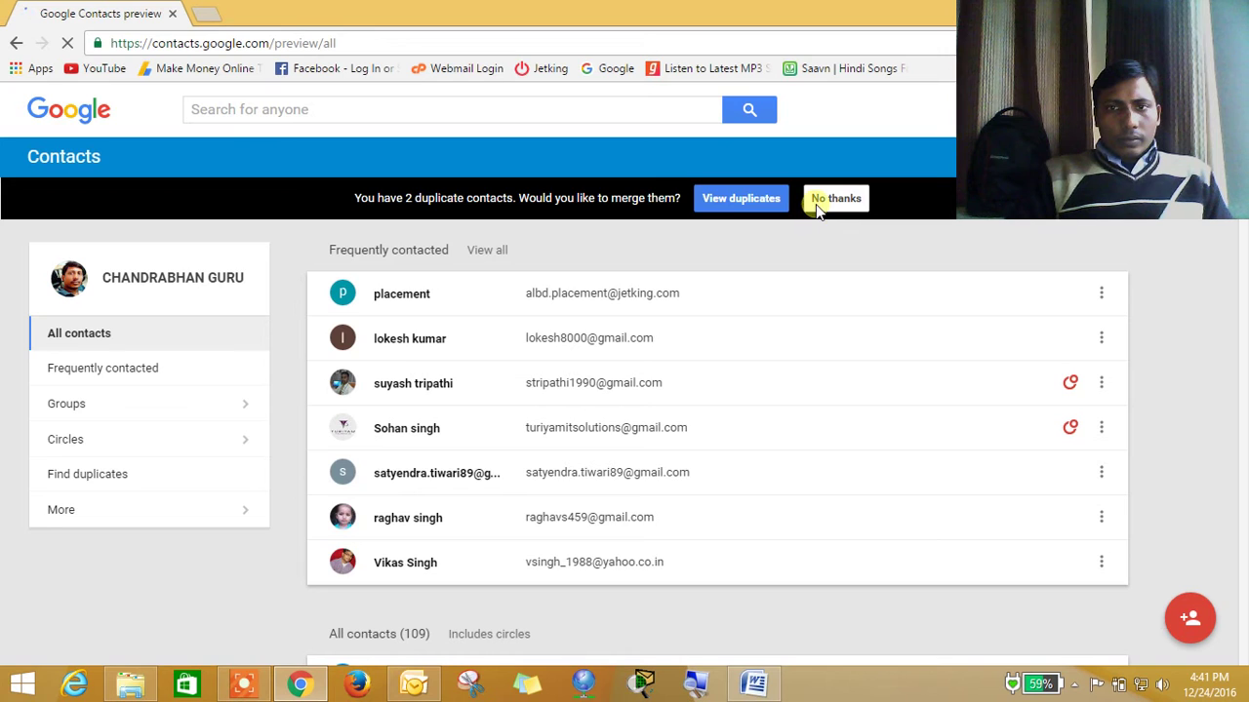
pyautogui.click(835, 198)
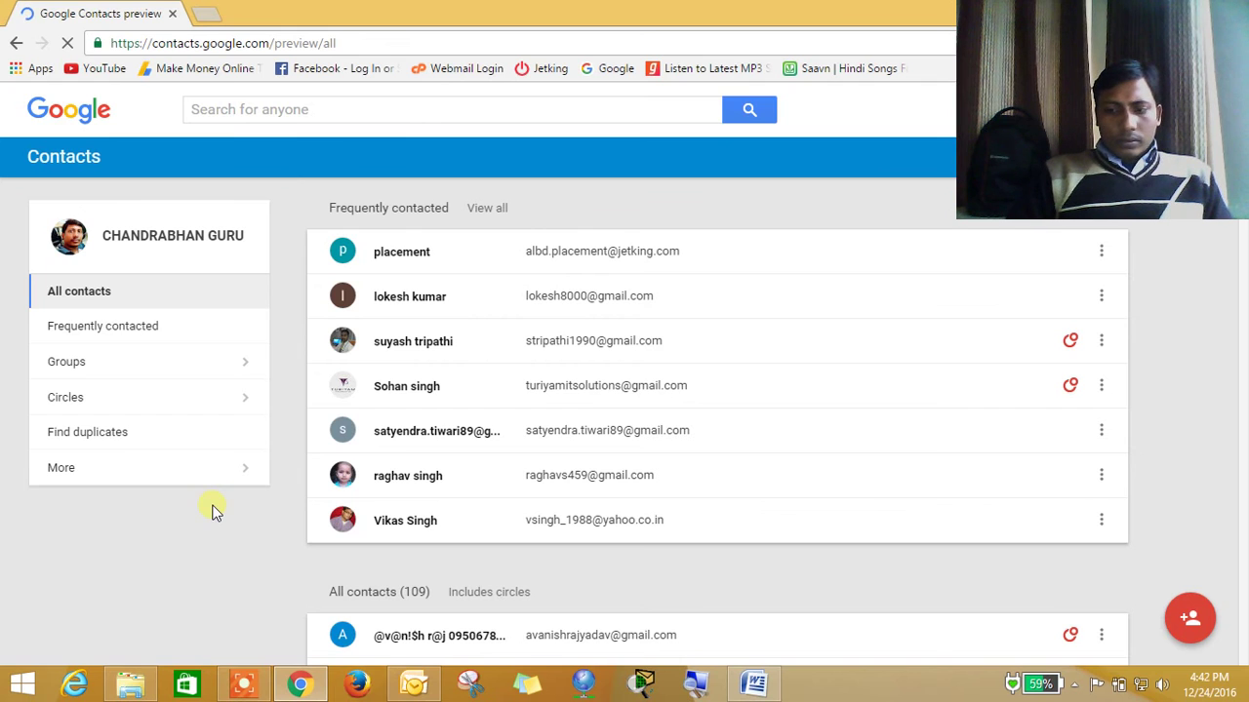
# Open the old Google Contacts in a new tab and cancel its Import Contacts window
pyautogui.click(64, 468)
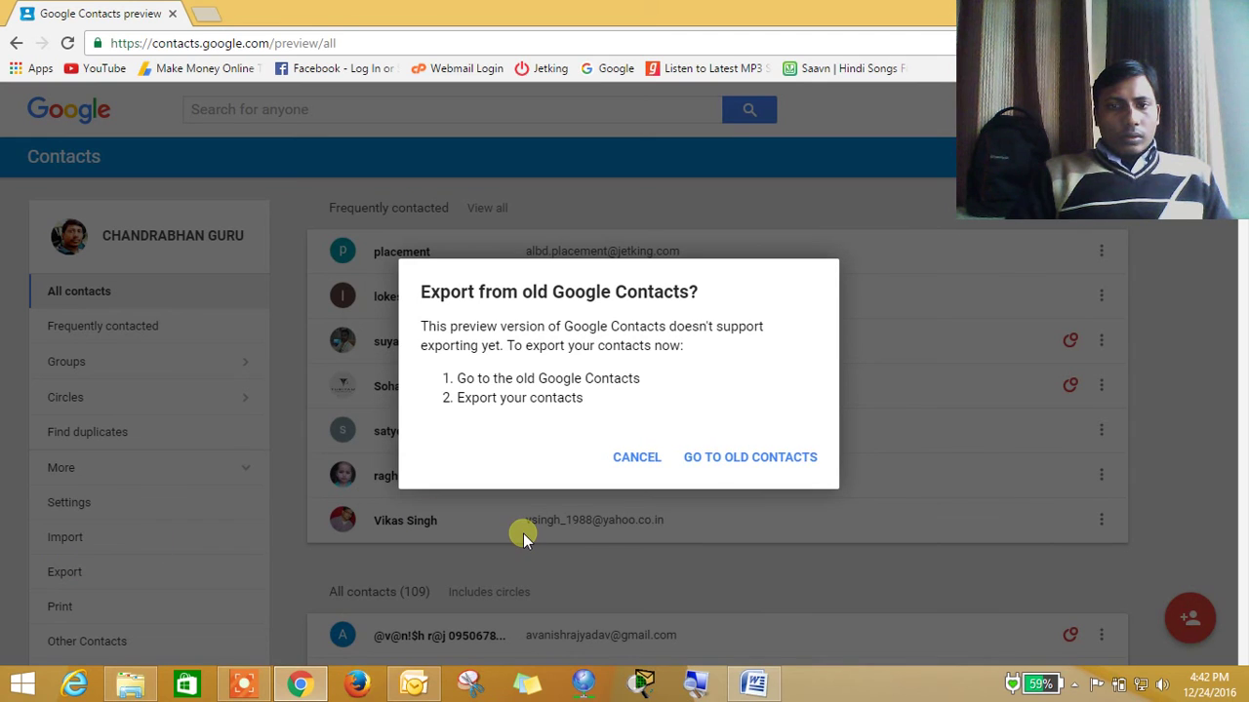
pyautogui.click(709, 466)
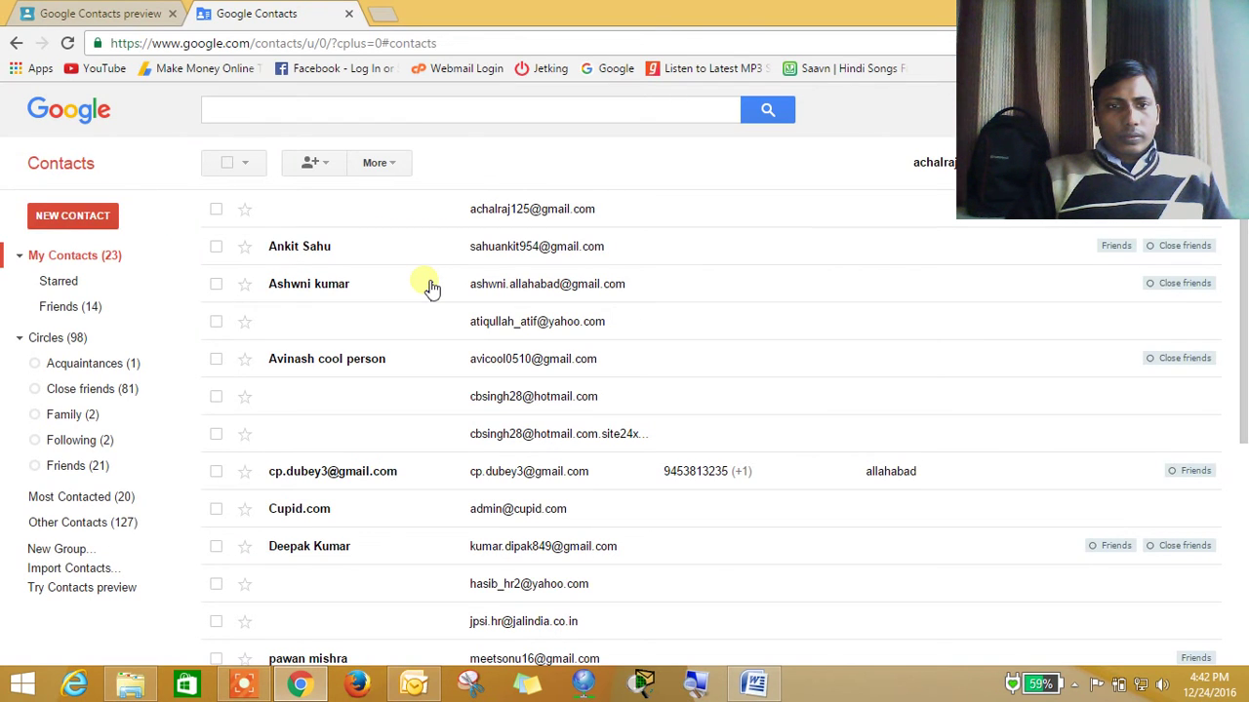
pyautogui.moveTo(1245, 316); pyautogui.dragTo(1245, 539)
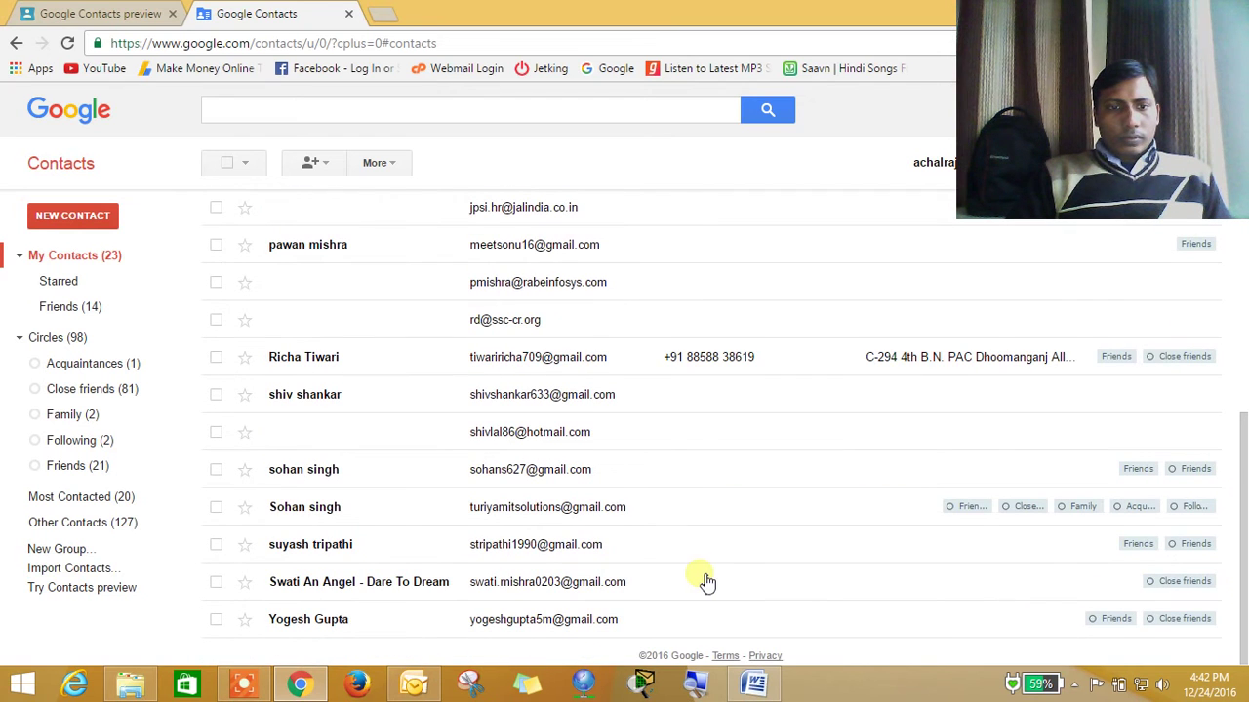
pyautogui.click(110, 569)
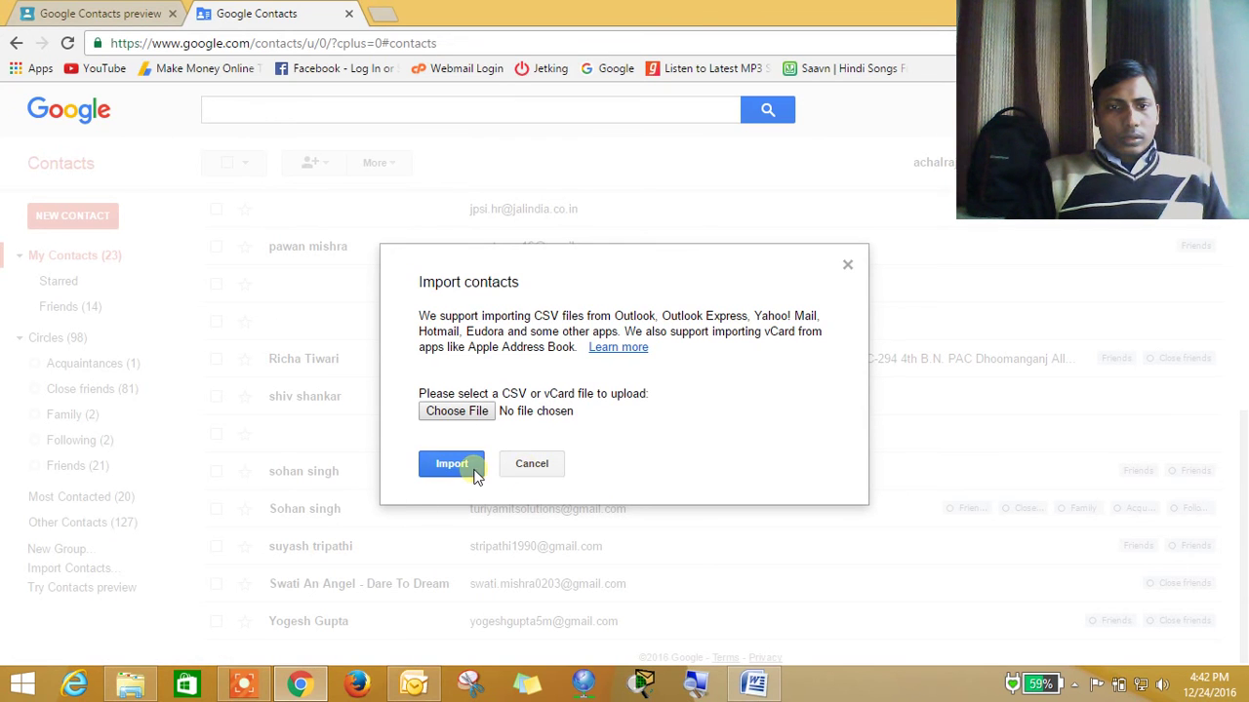
pyautogui.click(532, 464)
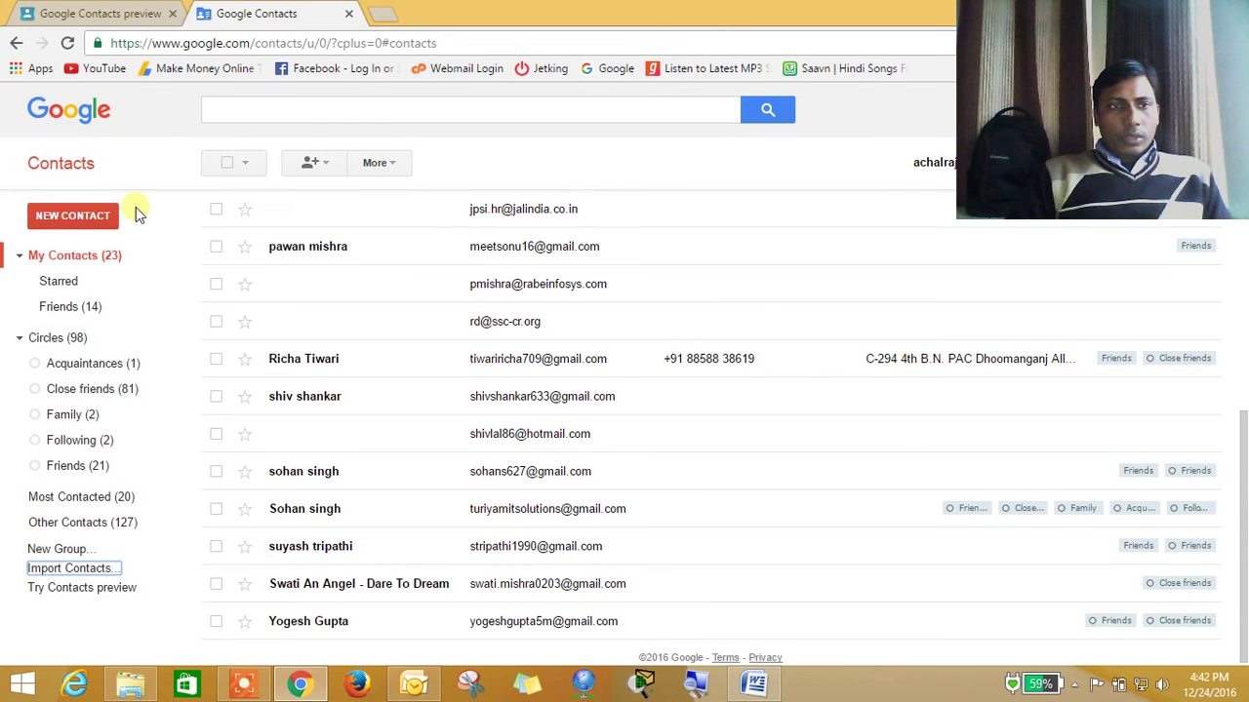
# Try exporting from the Contacts preview, dismiss its notice, and return to old Contacts' More menu
pyautogui.click(127, 13)
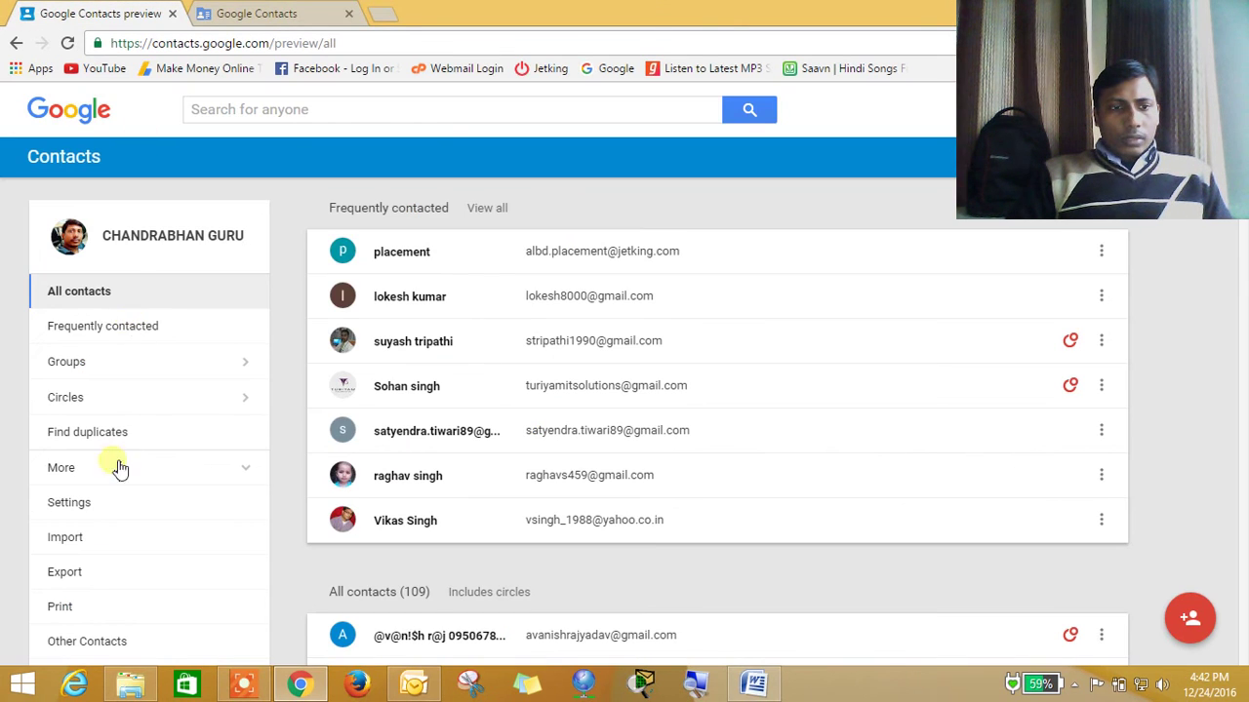
pyautogui.click(65, 573)
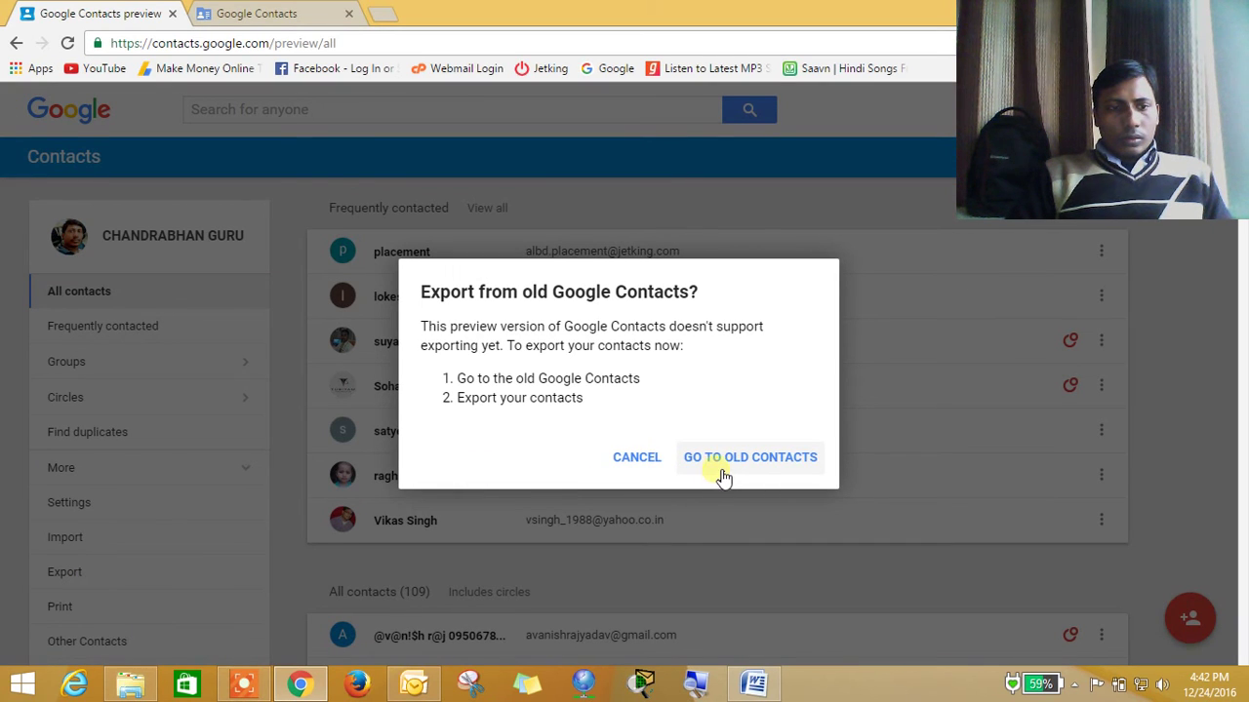
pyautogui.click(636, 457)
pyautogui.hotkey('ctrl', 'Tab')
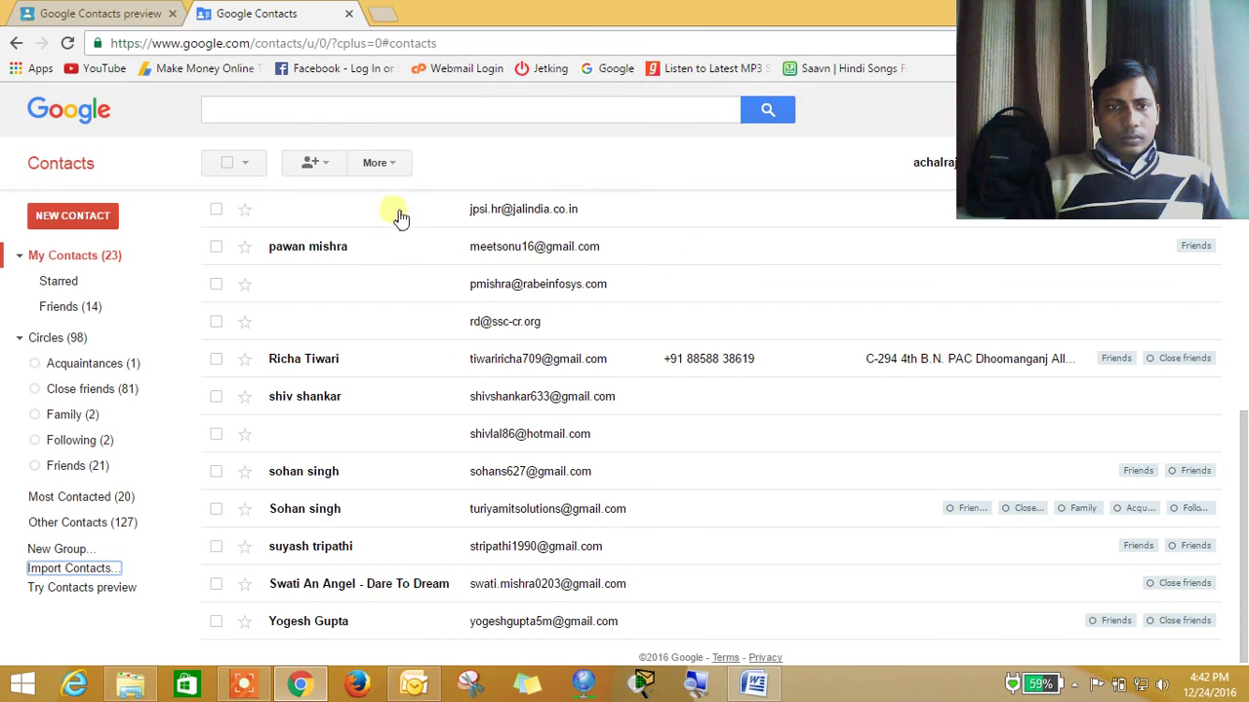
pyautogui.click(396, 164)
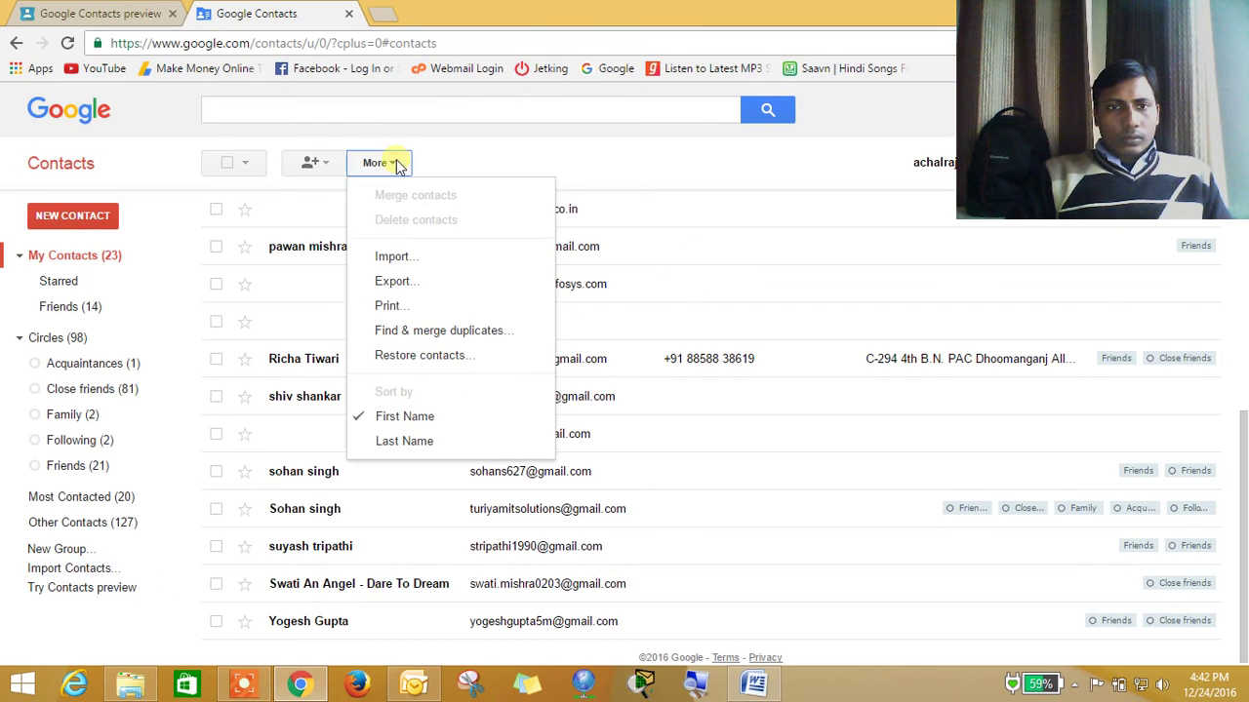
# Export all 239 contacts in Outlook CSV format as contacts.csv
pyautogui.click(417, 293)
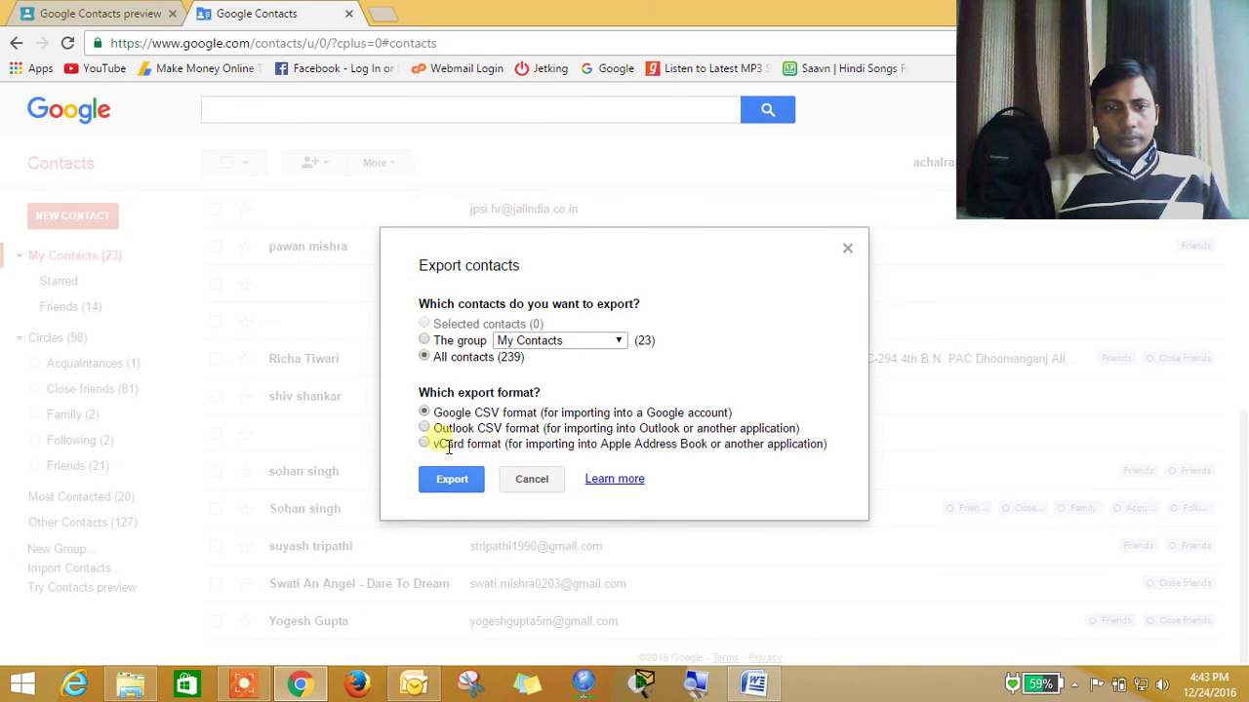
pyautogui.click(425, 430)
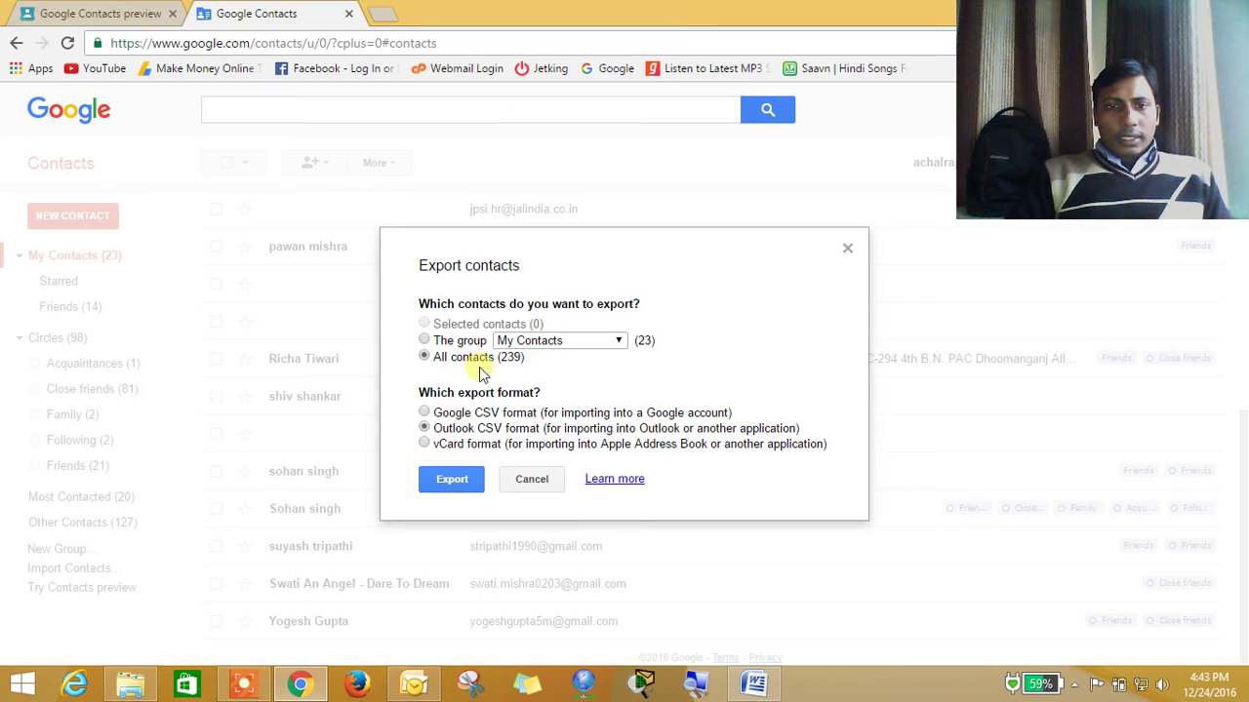
pyautogui.click(475, 482)
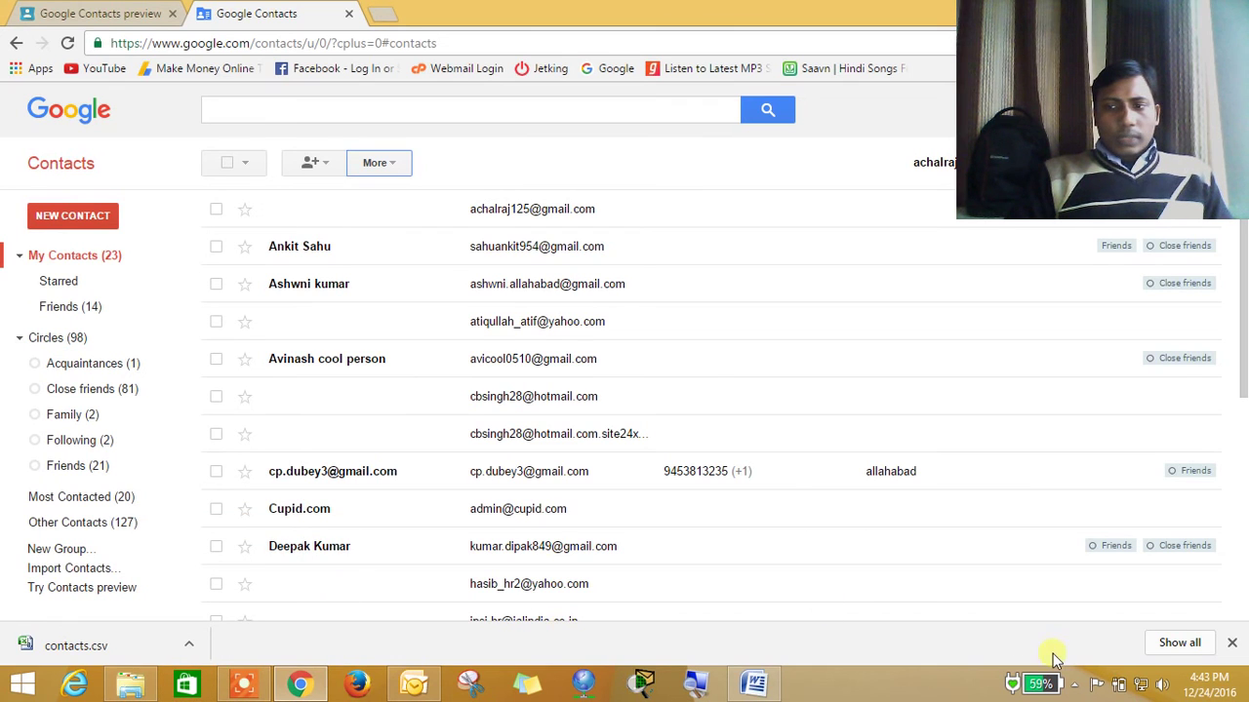
# Confirm contacts.csv is in the Downloads folder via Chrome's downloads list, then close Explorer
pyautogui.click(1178, 642)
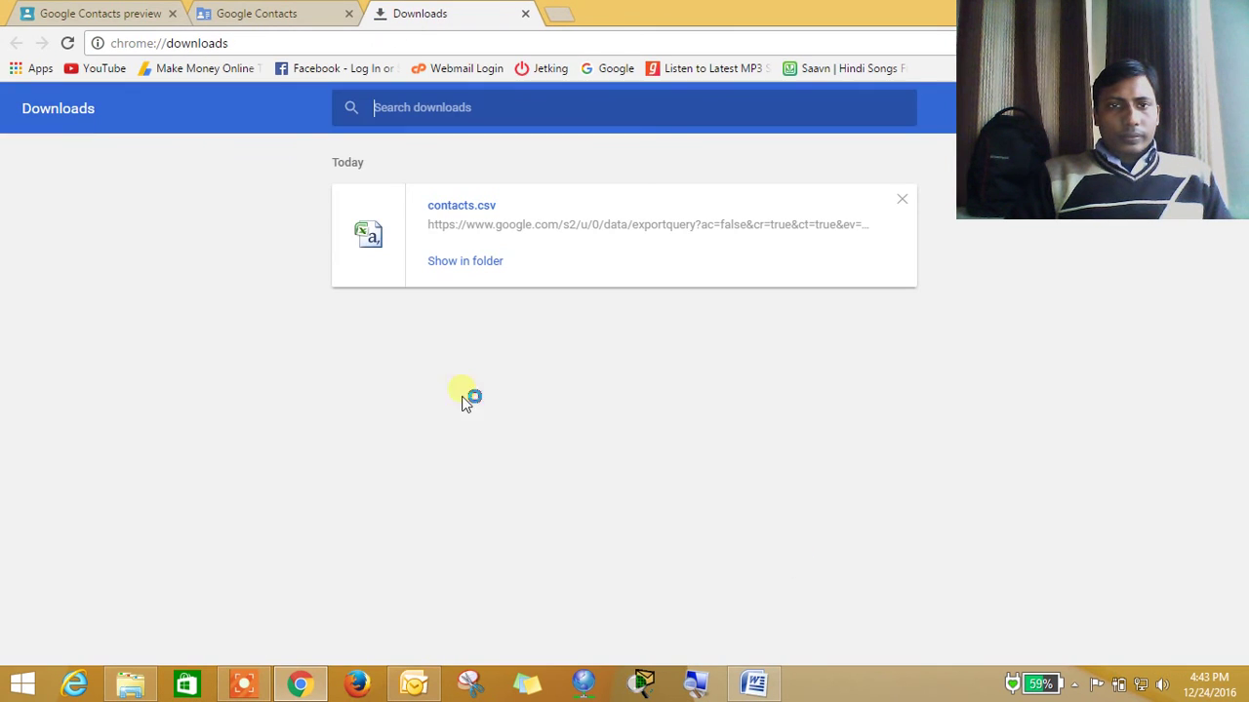
pyautogui.click(454, 265)
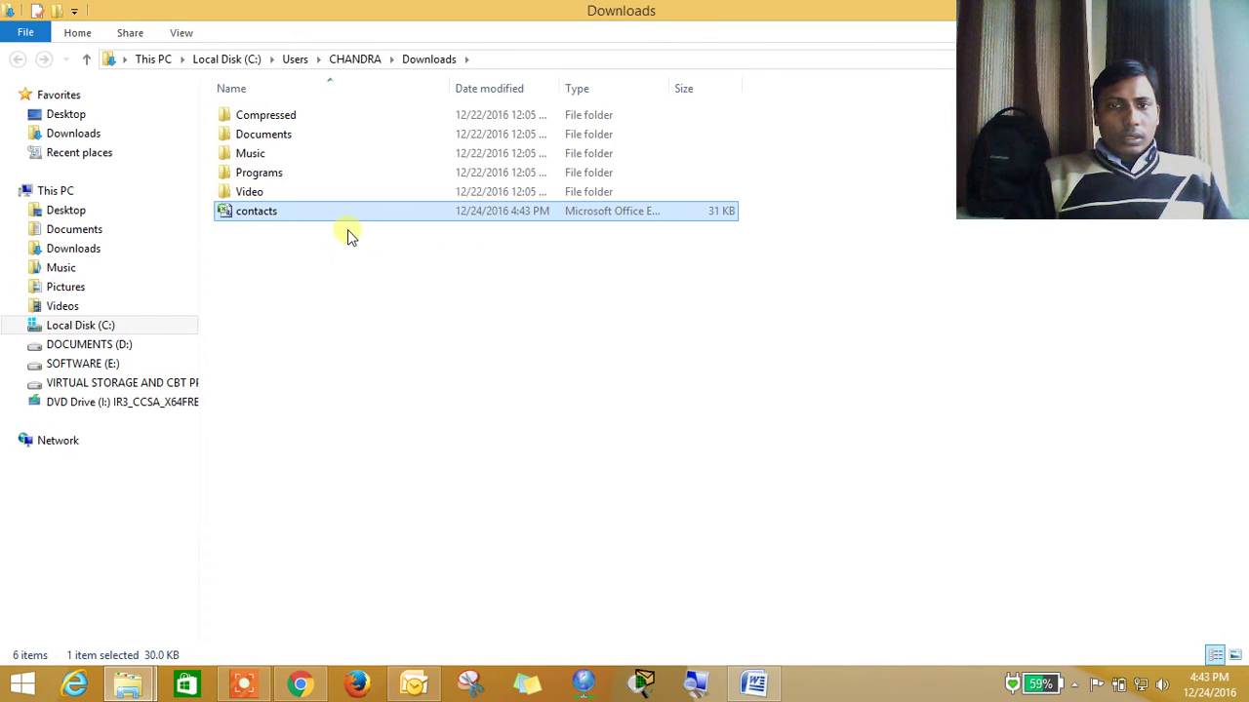
pyautogui.click(1188, 10)
pyautogui.moveTo(631, 99); pyautogui.dragTo(446, 173)
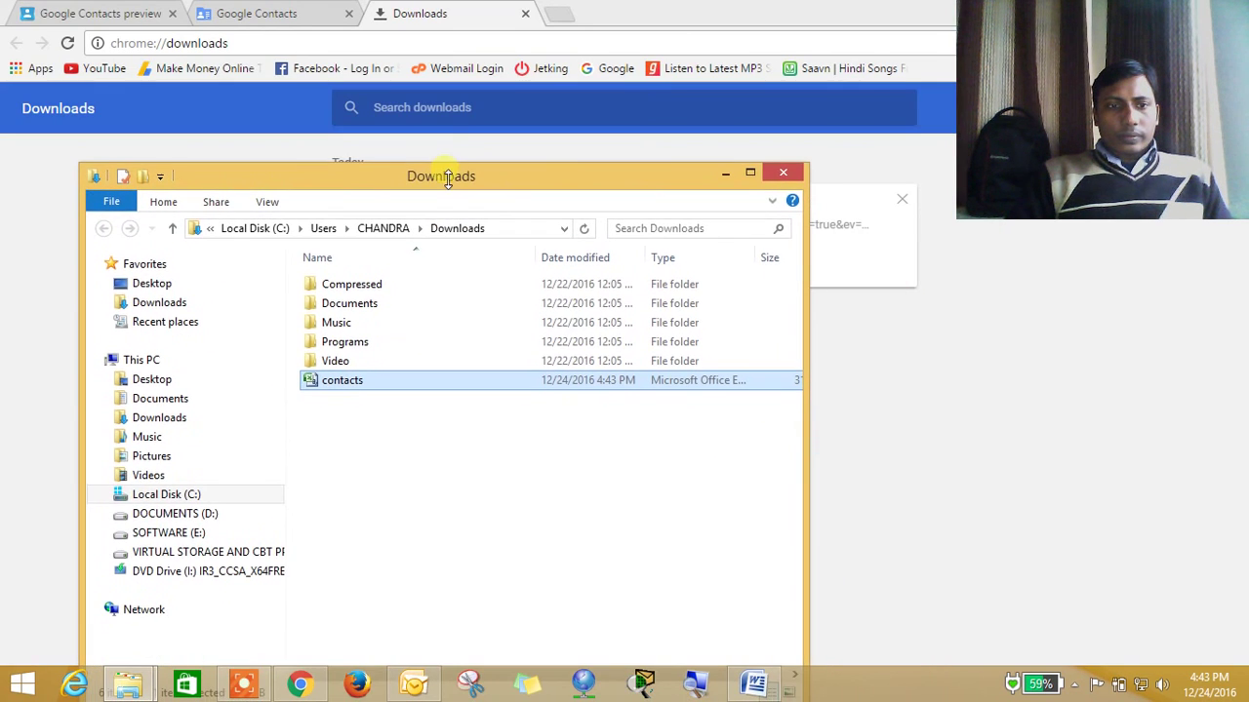
pyautogui.click(787, 175)
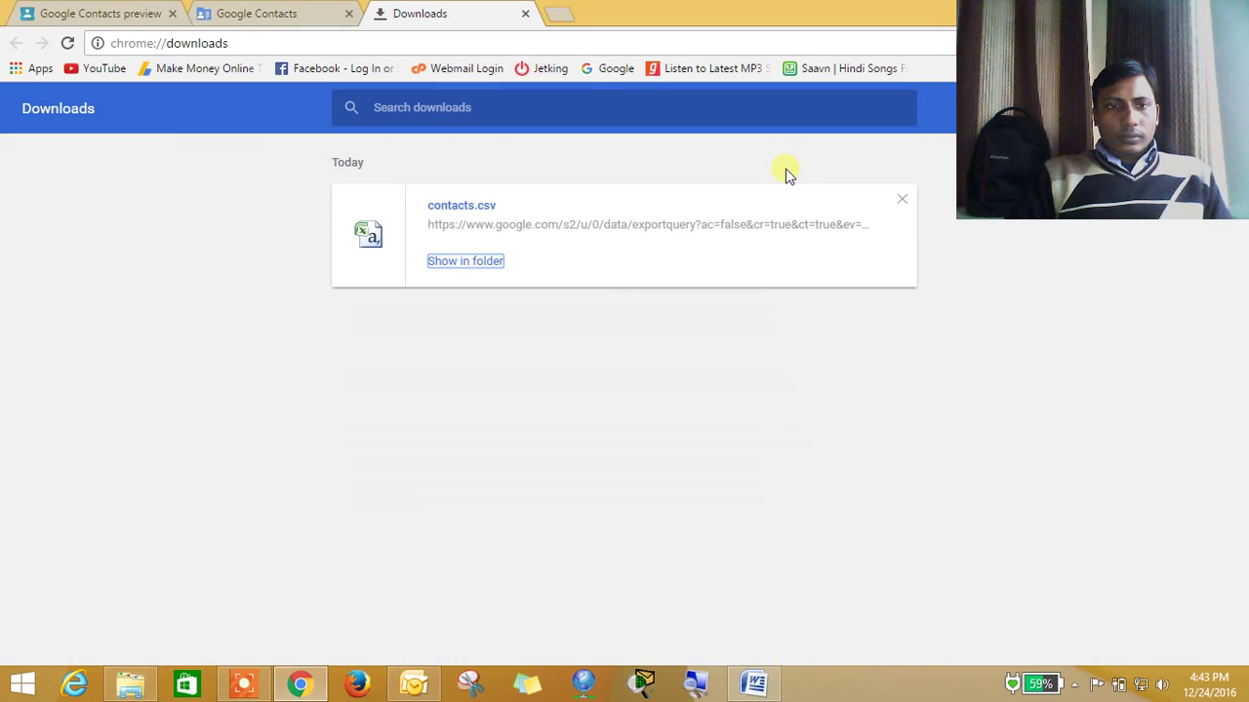
# Close Chrome's Downloads tab and minimise Chrome to reveal the desktop
pyautogui.click(525, 13)
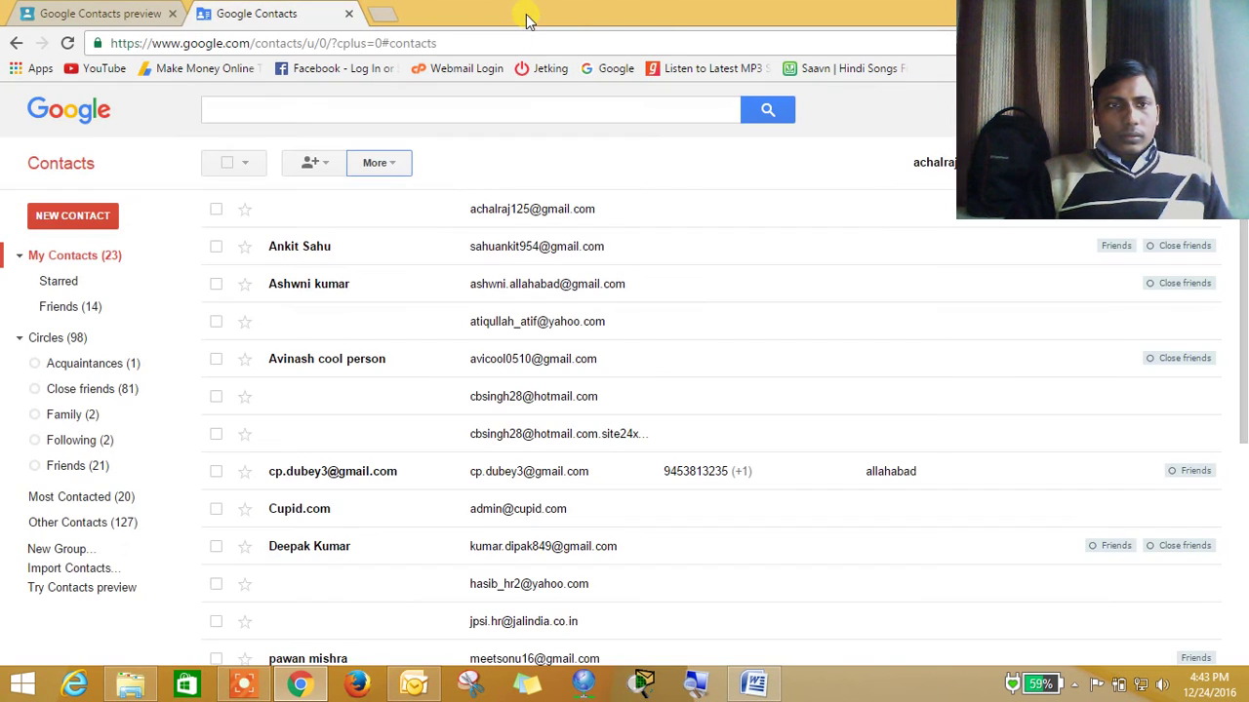
pyautogui.click(1195, 10)
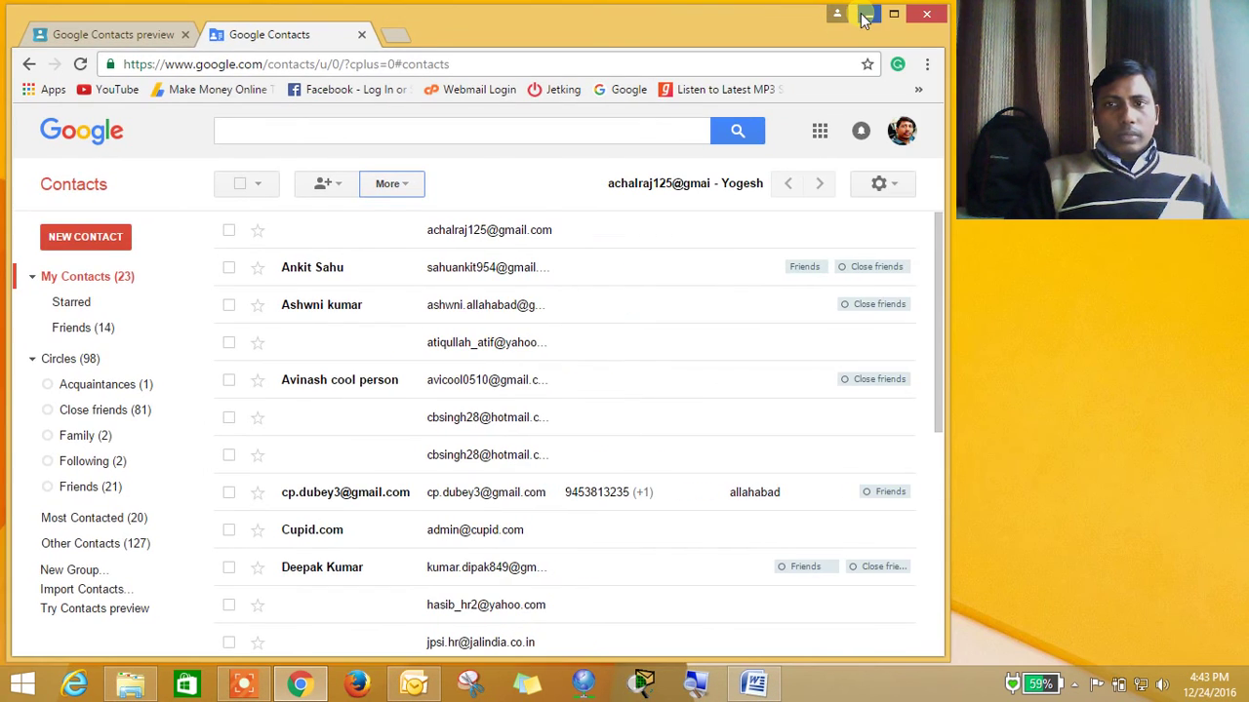
pyautogui.click(860, 13)
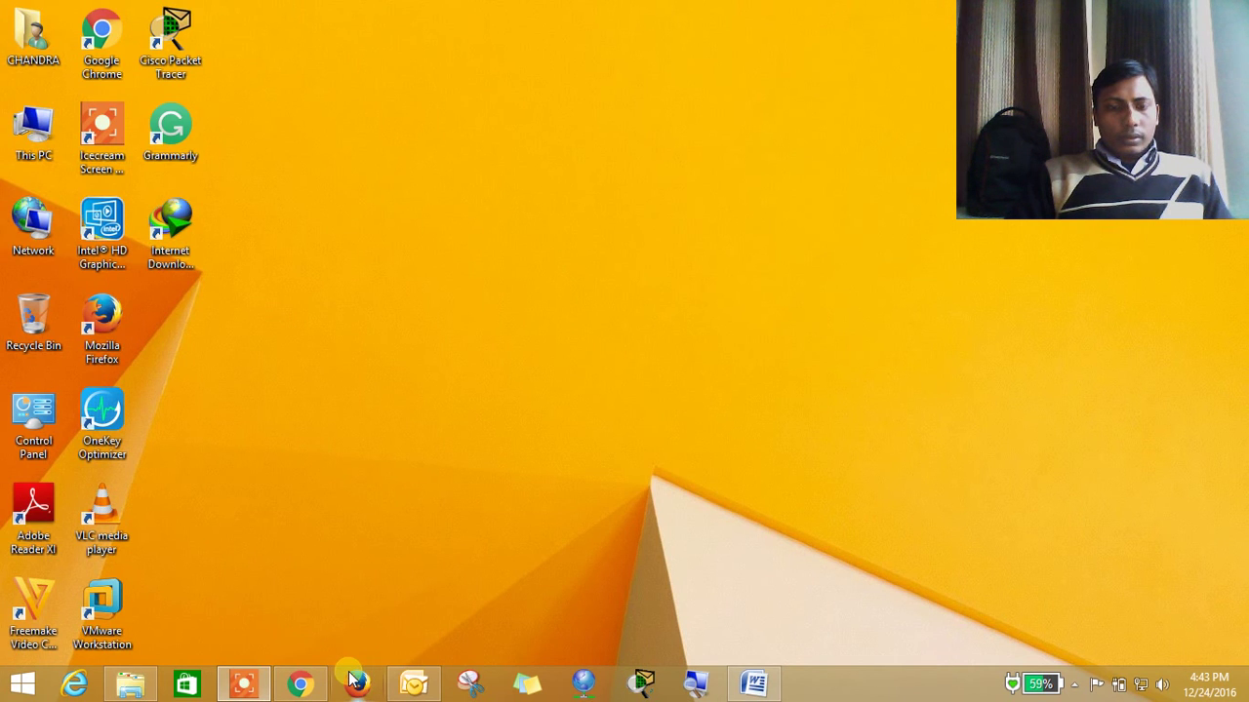
# Maximise Outlook, confirm the Contacts address book is empty and close it, then open File
pyautogui.click(410, 683)
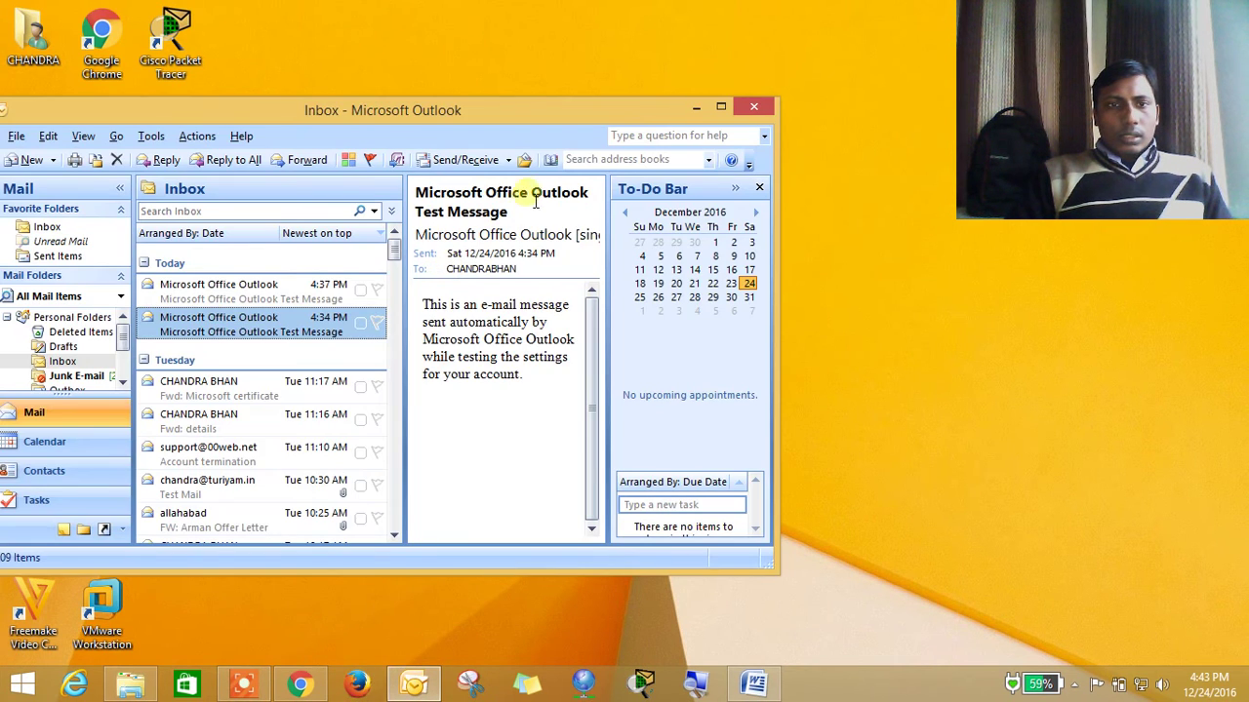
pyautogui.doubleClick(496, 115)
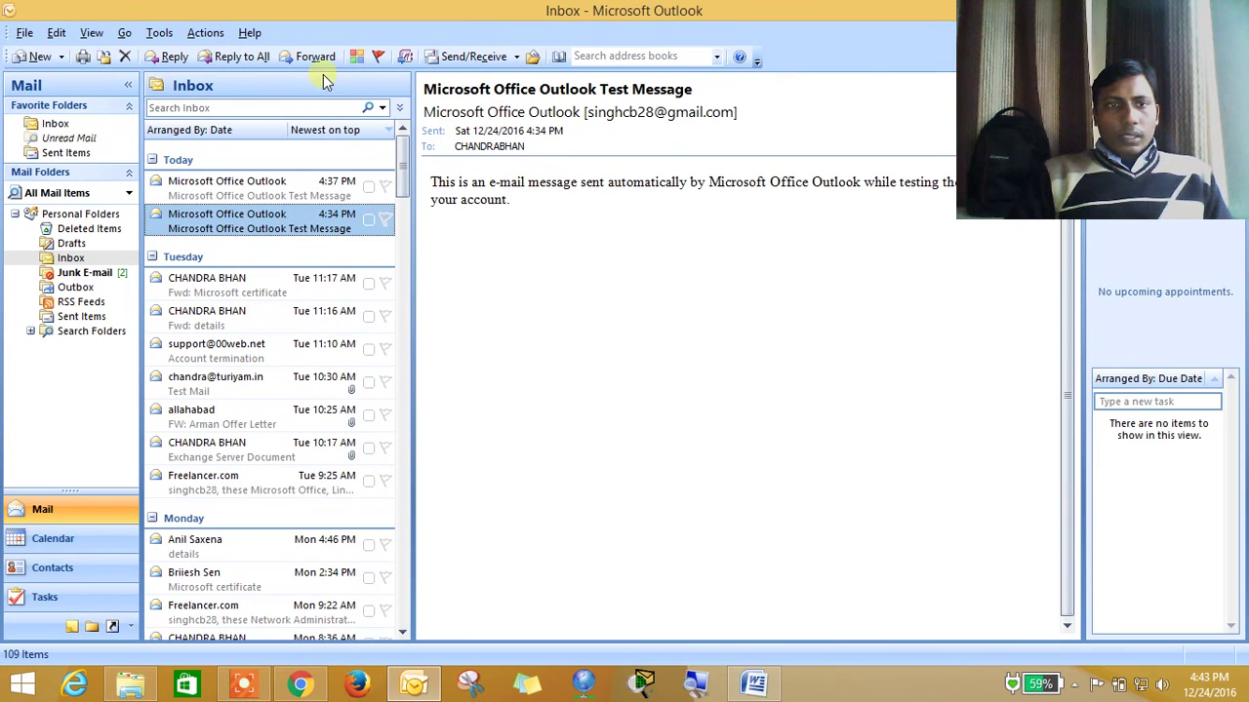
pyautogui.click(161, 33)
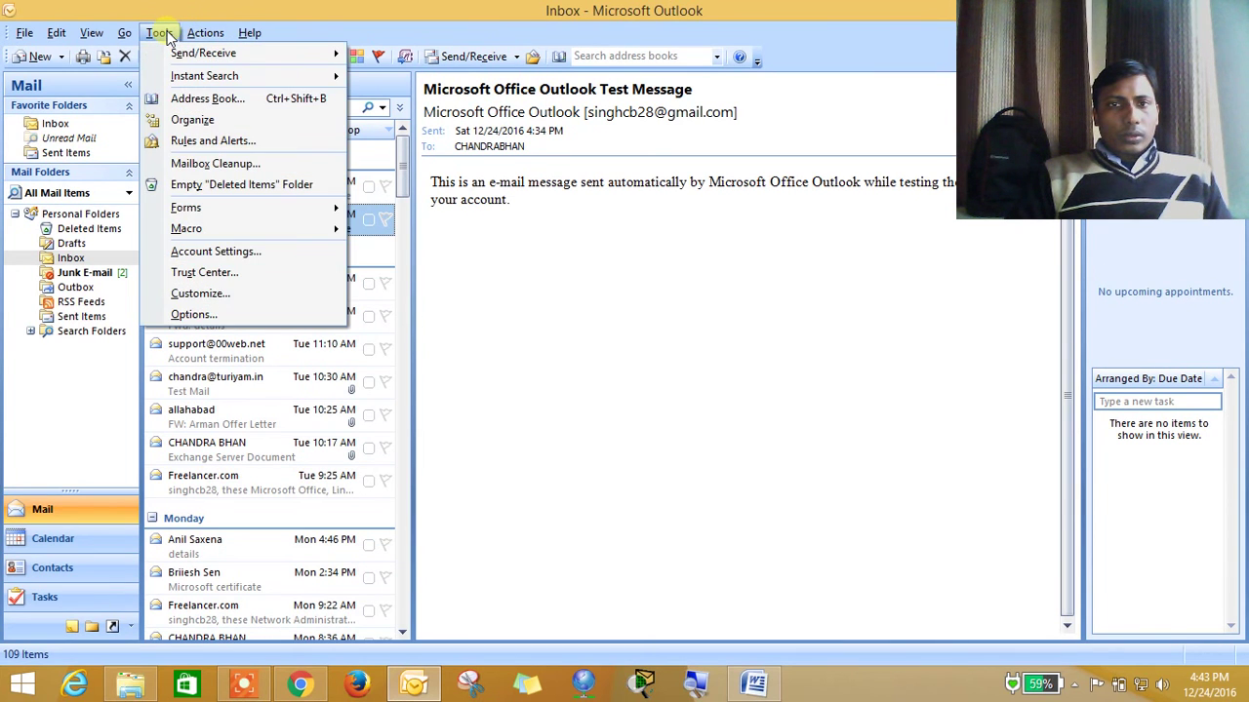
pyautogui.click(190, 99)
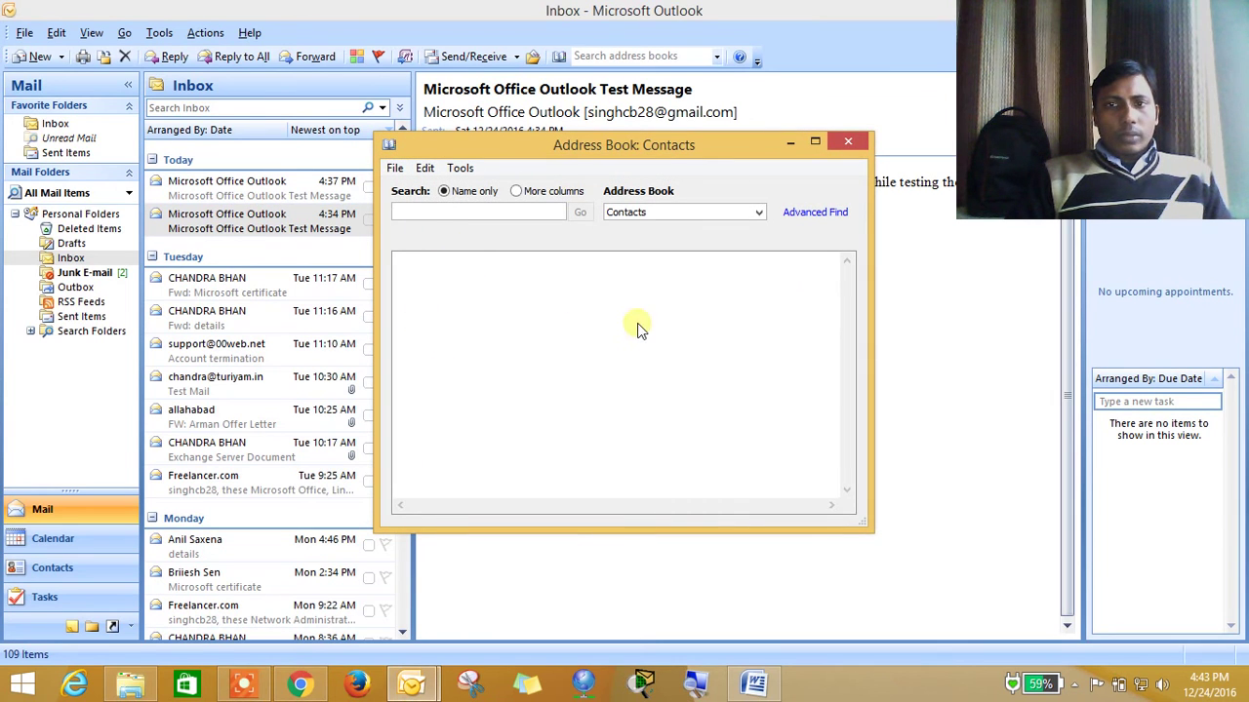
pyautogui.click(848, 142)
pyautogui.click(24, 33)
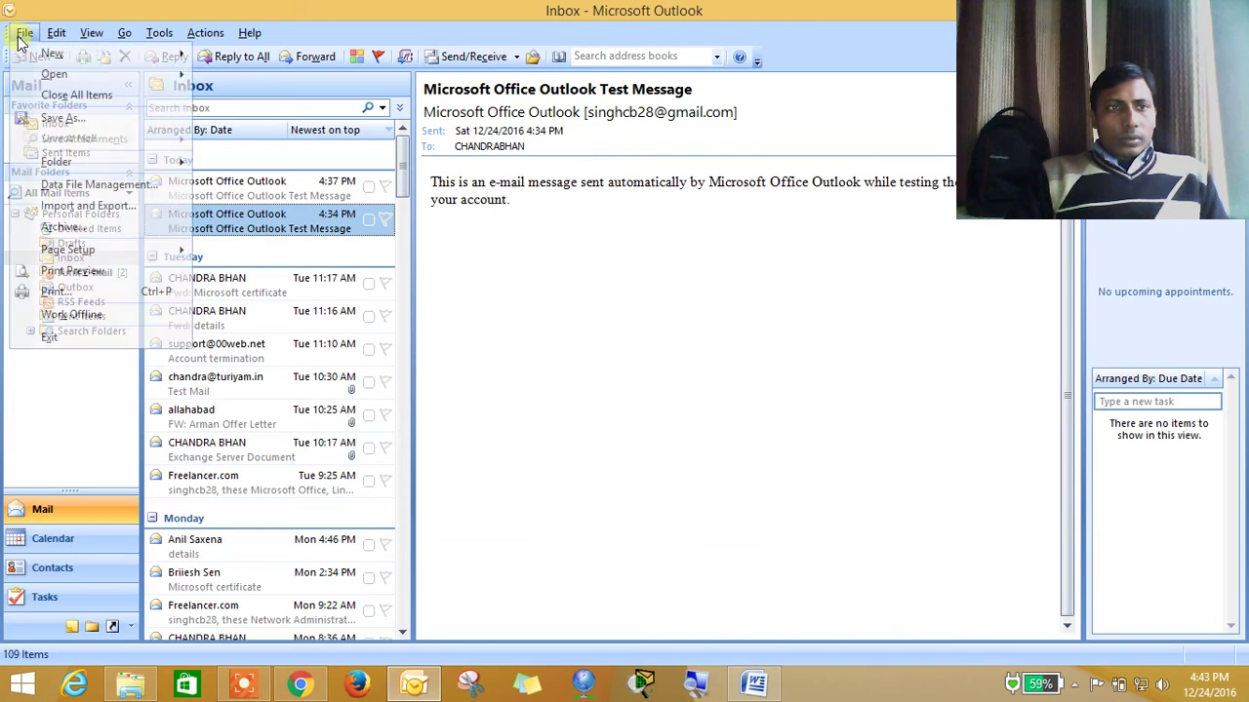
# Start the Import and Export wizard importing from another file, type Comma Separated Values (Windows)
pyautogui.click(60, 205)
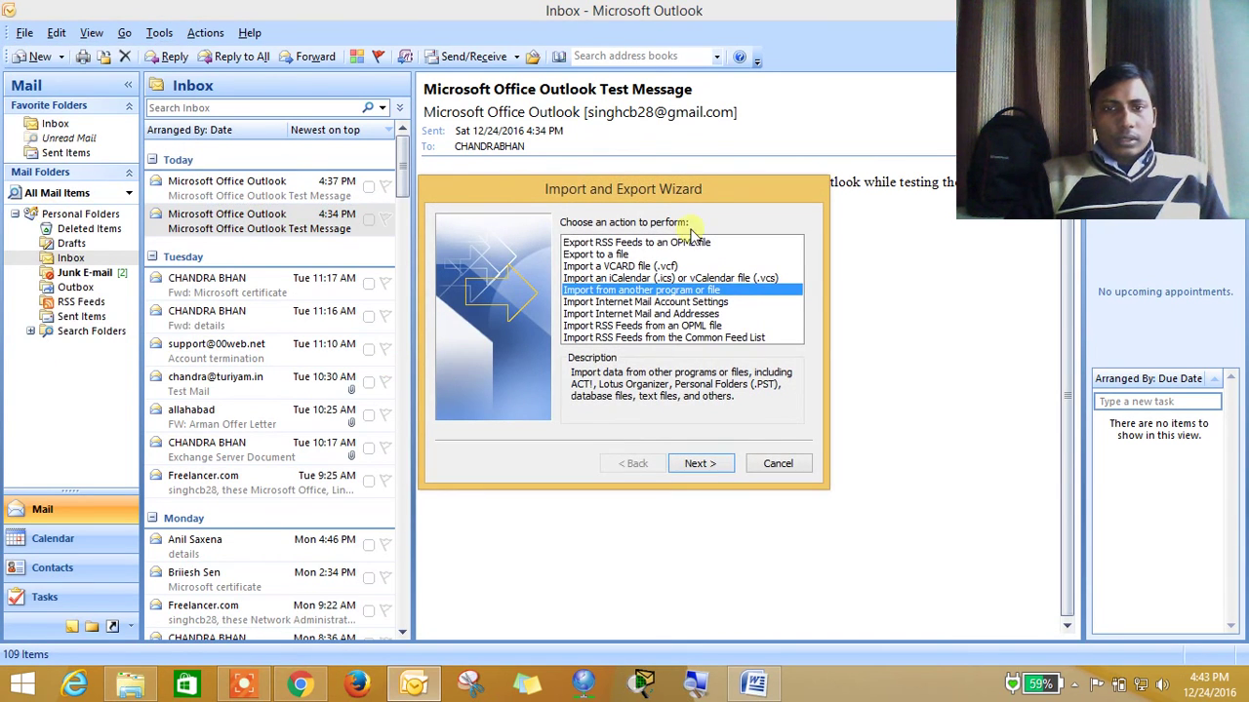
pyautogui.moveTo(635, 193); pyautogui.dragTo(478, 133)
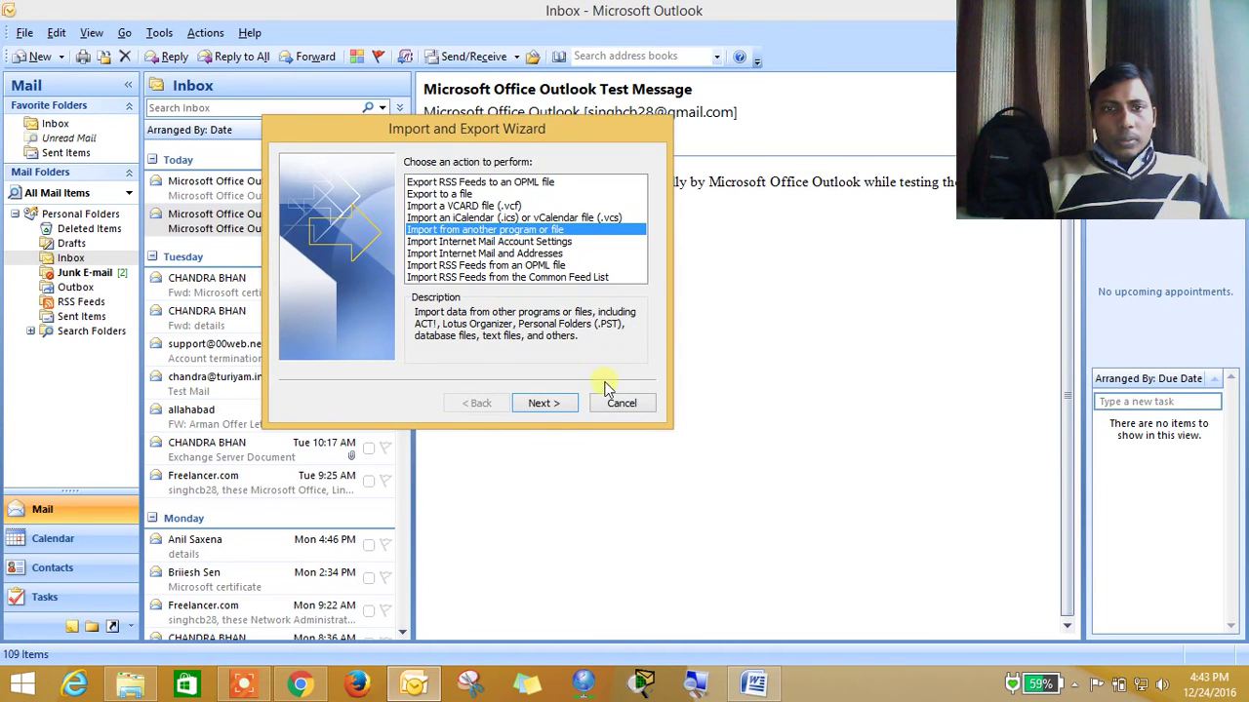
pyautogui.click(560, 407)
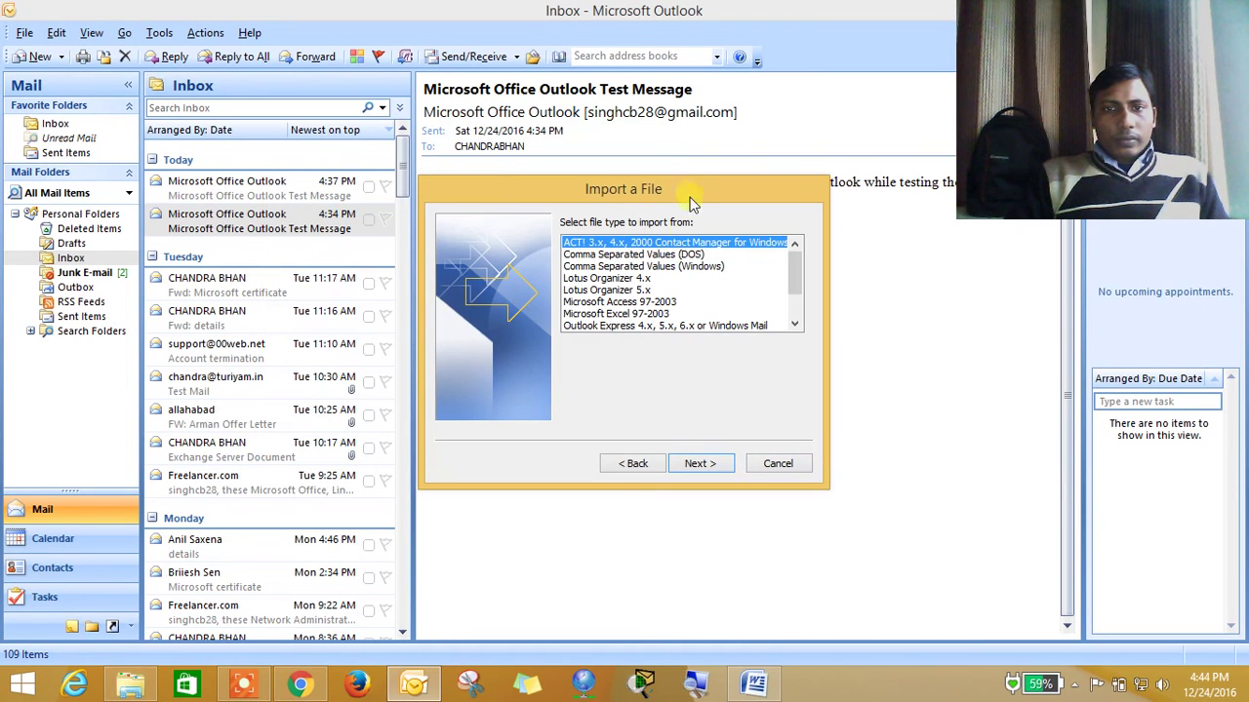
pyautogui.moveTo(690, 192); pyautogui.dragTo(586, 156)
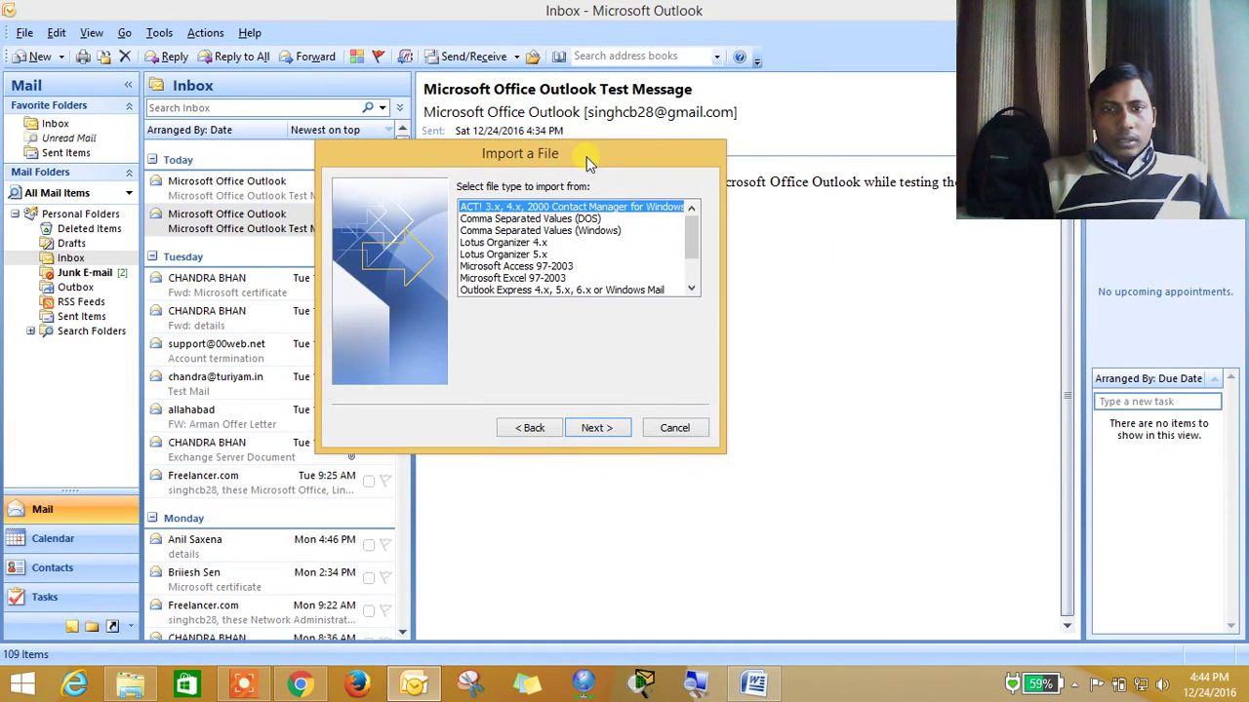
pyautogui.click(592, 234)
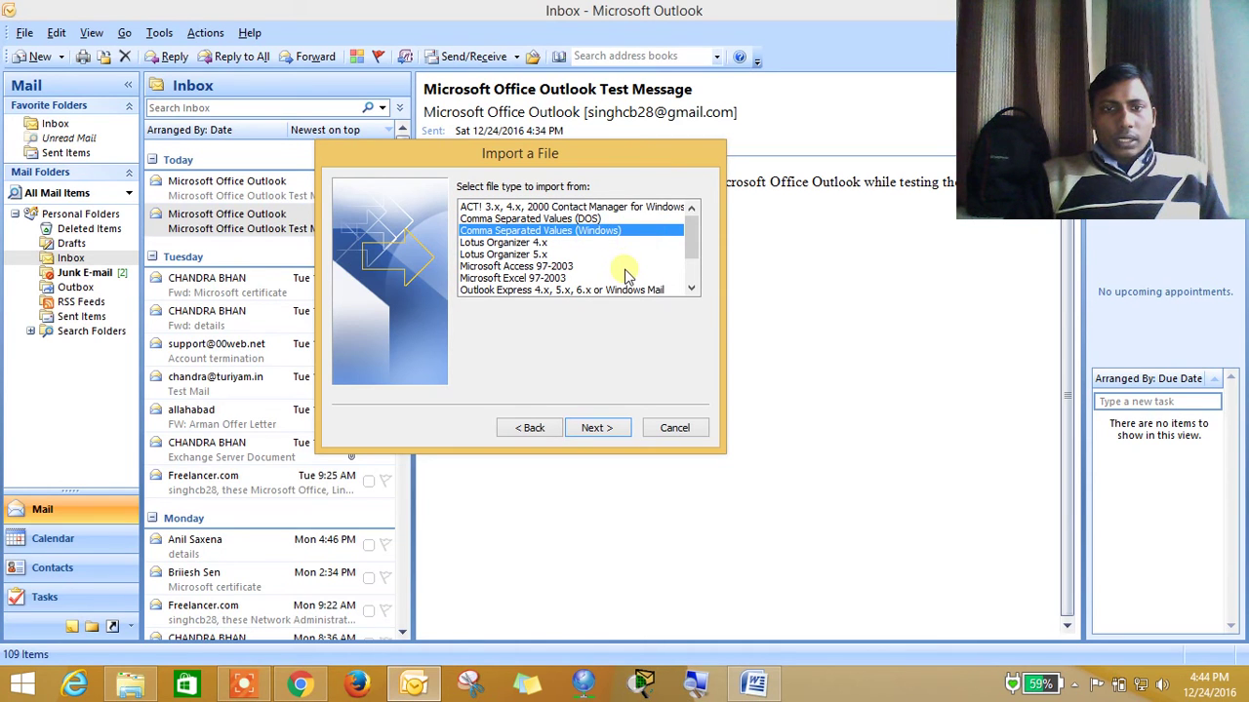
pyautogui.click(614, 238)
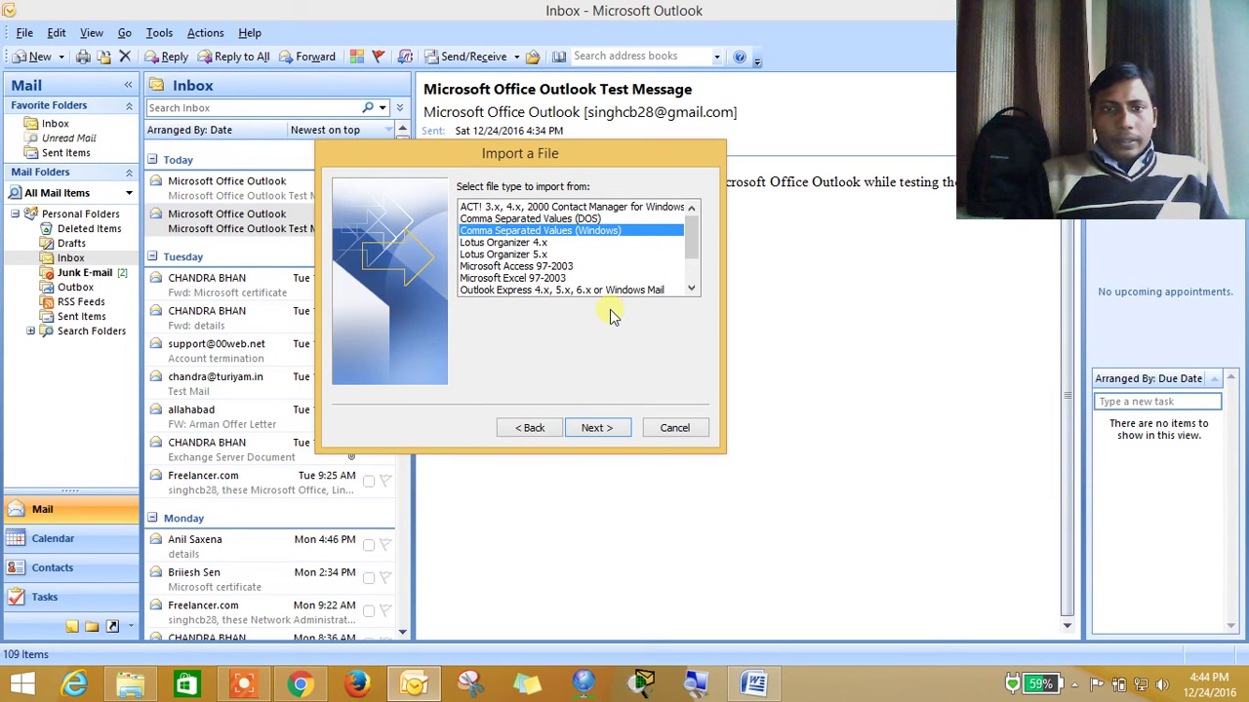
pyautogui.press('Down')
pyautogui.press('Down')
pyautogui.press('Down')
pyautogui.press('Down')
pyautogui.press('Down')
pyautogui.press('Down')
pyautogui.press('Down')
pyautogui.press('Down')
pyautogui.press('Down')
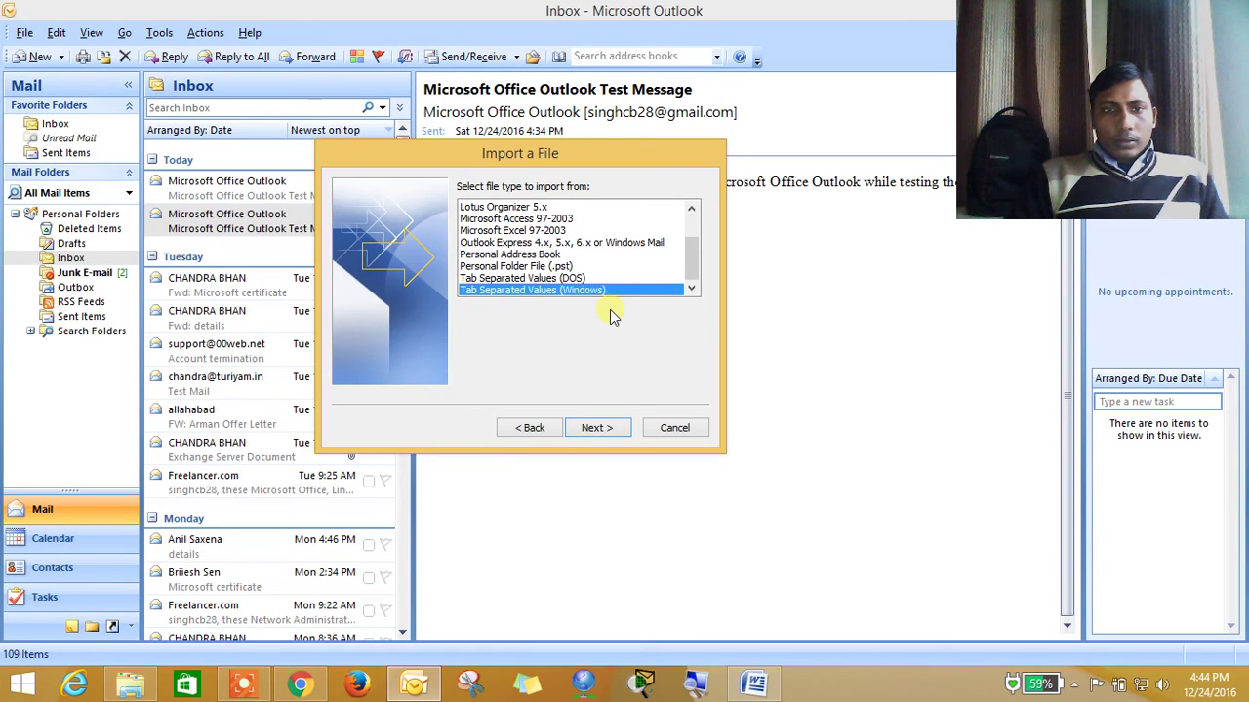
pyautogui.press('Up')
pyautogui.press('Up')
pyautogui.press('Up')
pyautogui.press('Up')
pyautogui.press('Up')
pyautogui.press('Up')
pyautogui.press('Up')
pyautogui.press('Up')
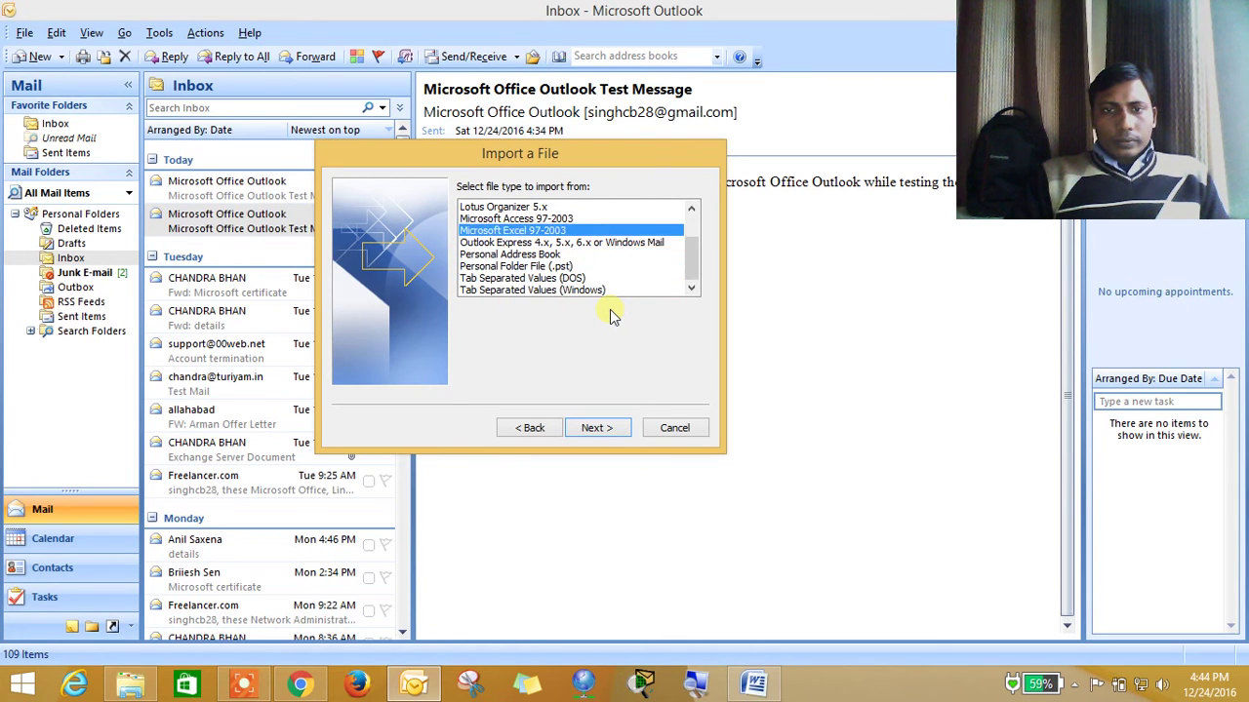
pyautogui.press('Up')
pyautogui.press('Up')
pyautogui.press('Up')
pyautogui.press('Down')
pyautogui.press('Down')
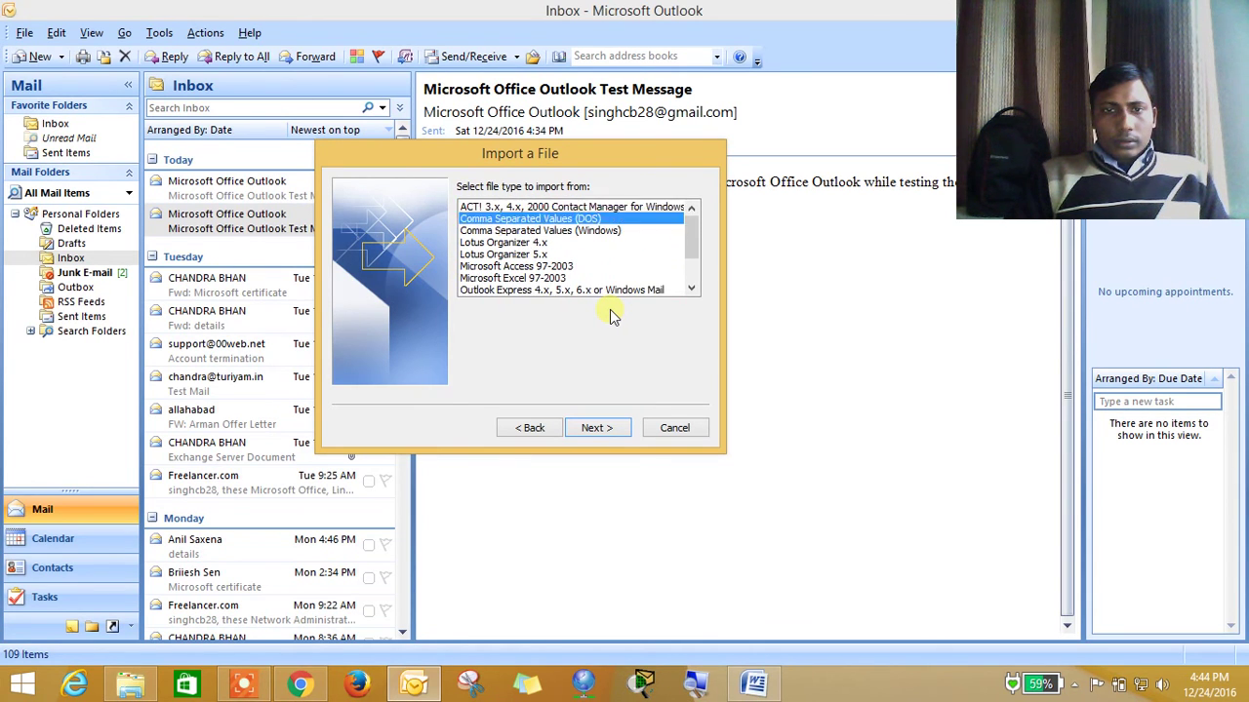
# Choose contacts from the Downloads folder as the file to import
pyautogui.click(619, 432)
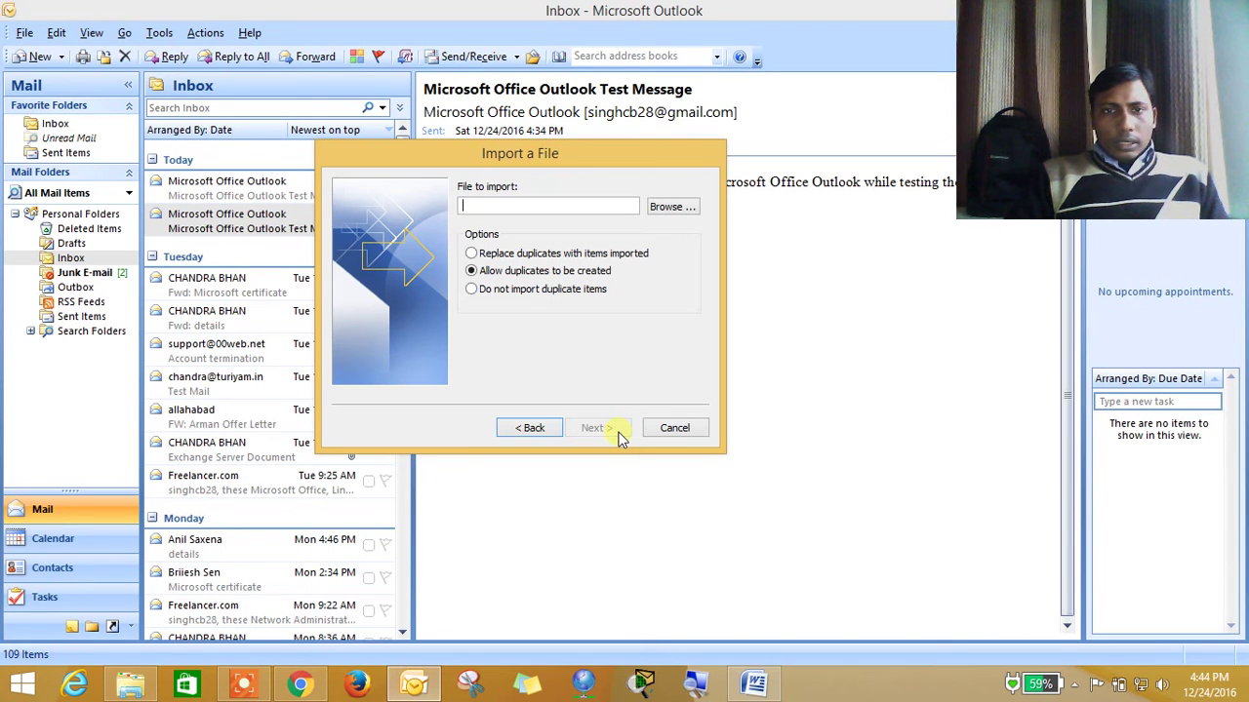
pyautogui.click(671, 206)
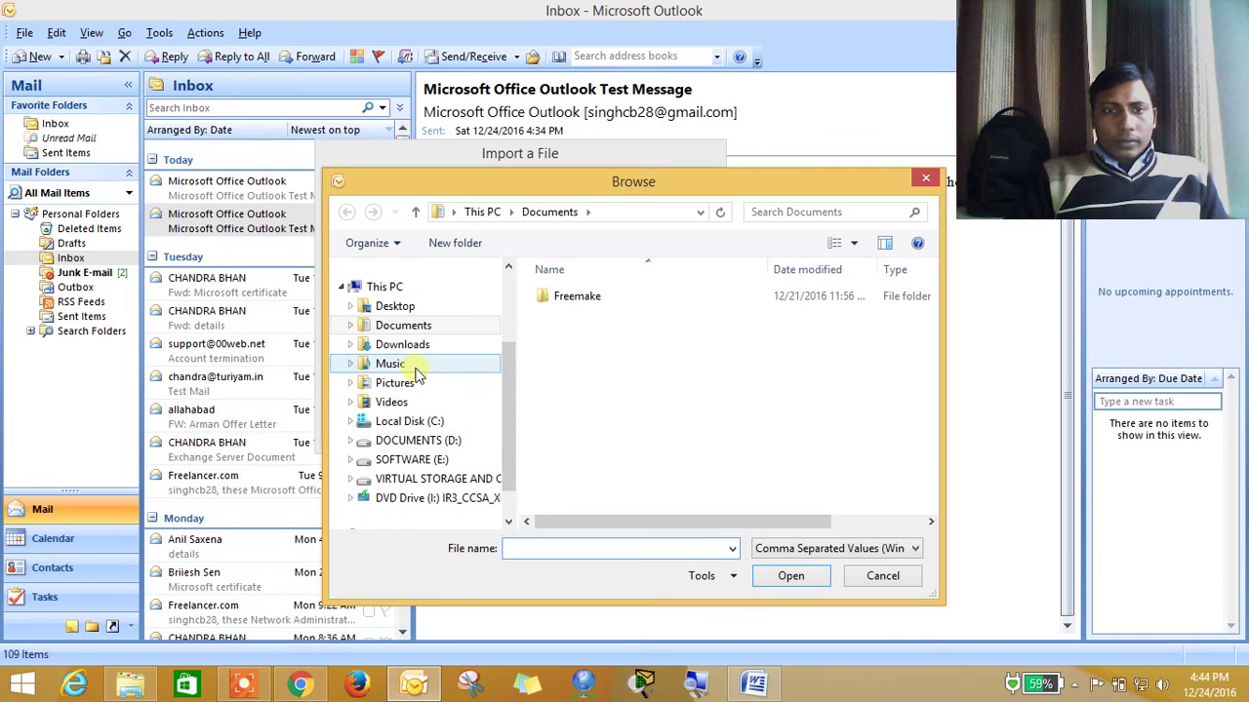
pyautogui.click(422, 351)
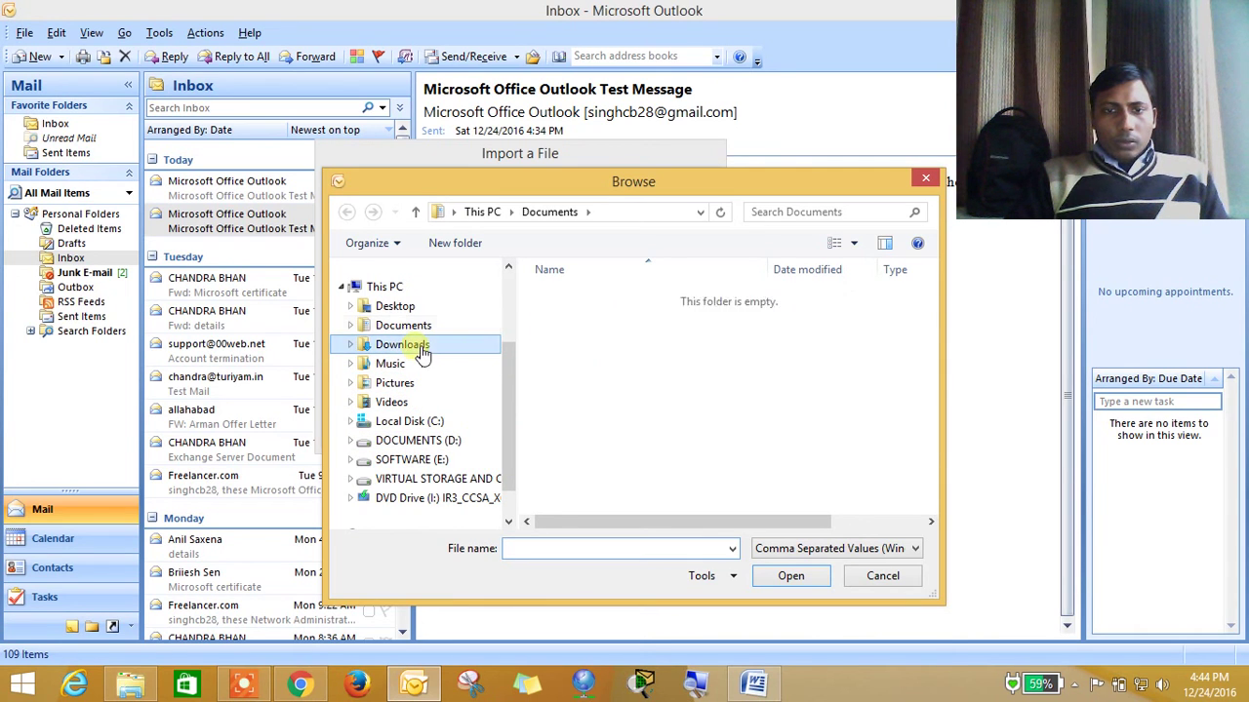
pyautogui.click(586, 398)
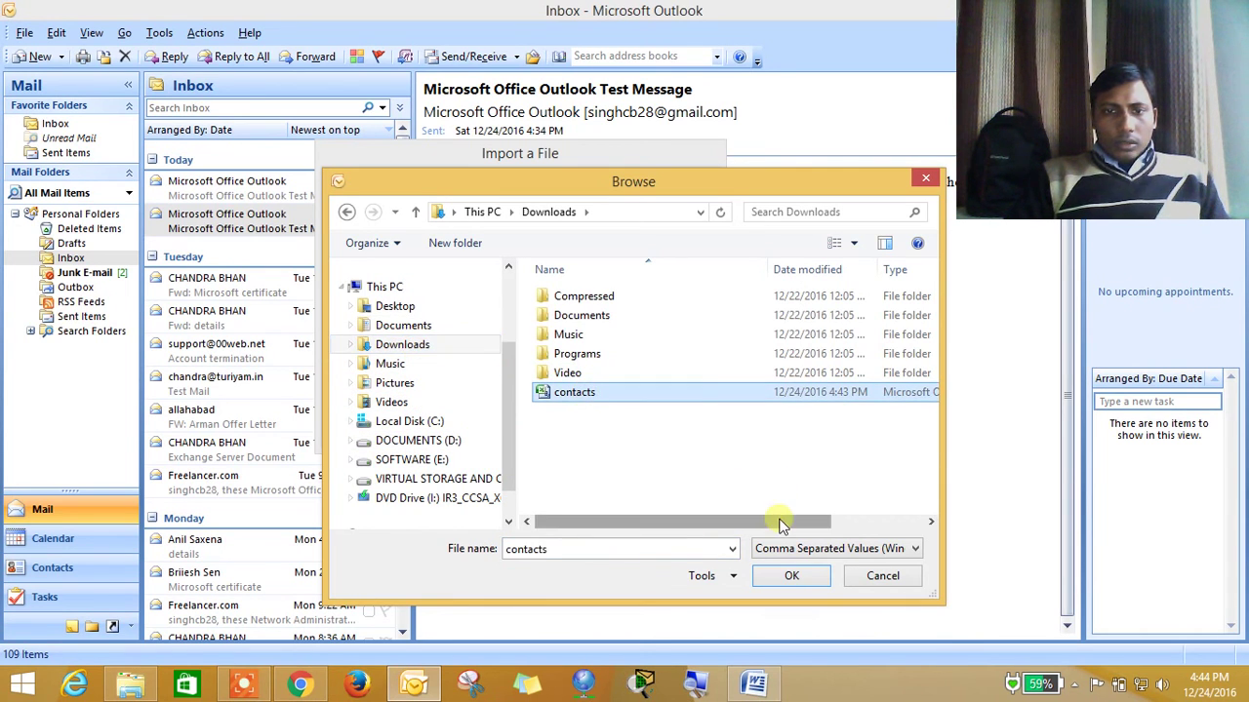
pyautogui.click(789, 575)
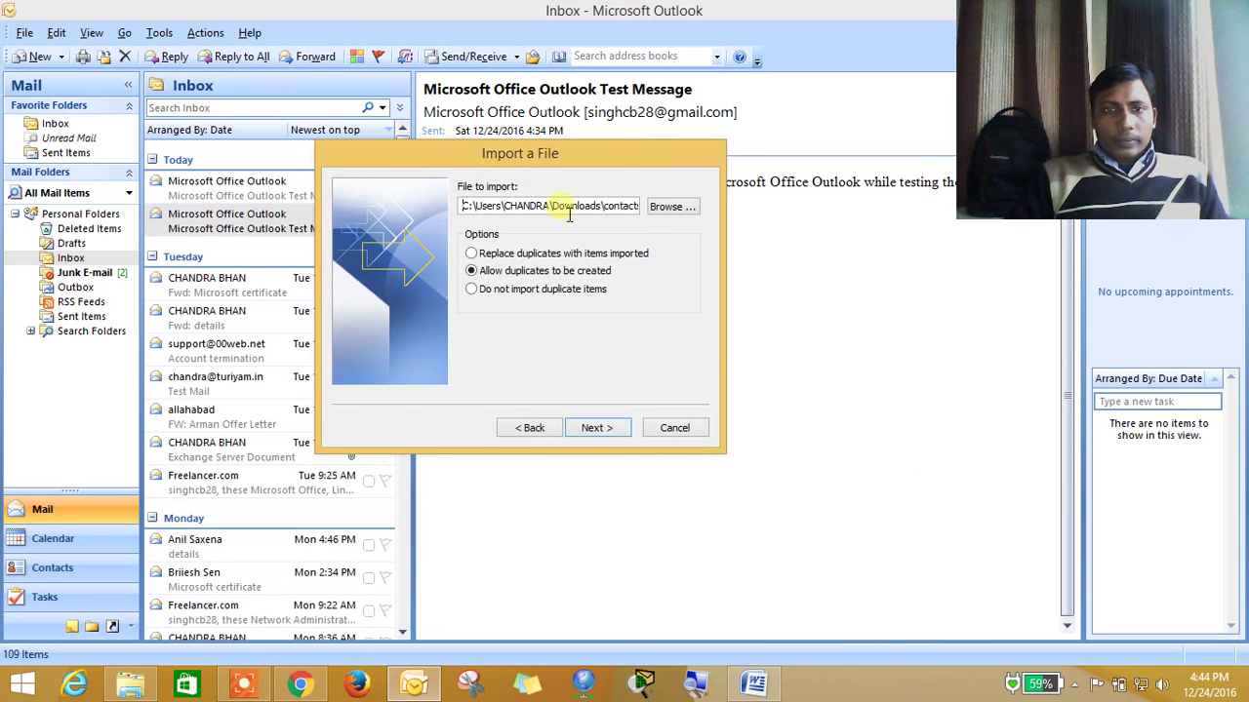
# Set Inbox as the destination, tick the contacts.csv import action, and finish
pyautogui.moveTo(536, 163); pyautogui.dragTo(479, 150)
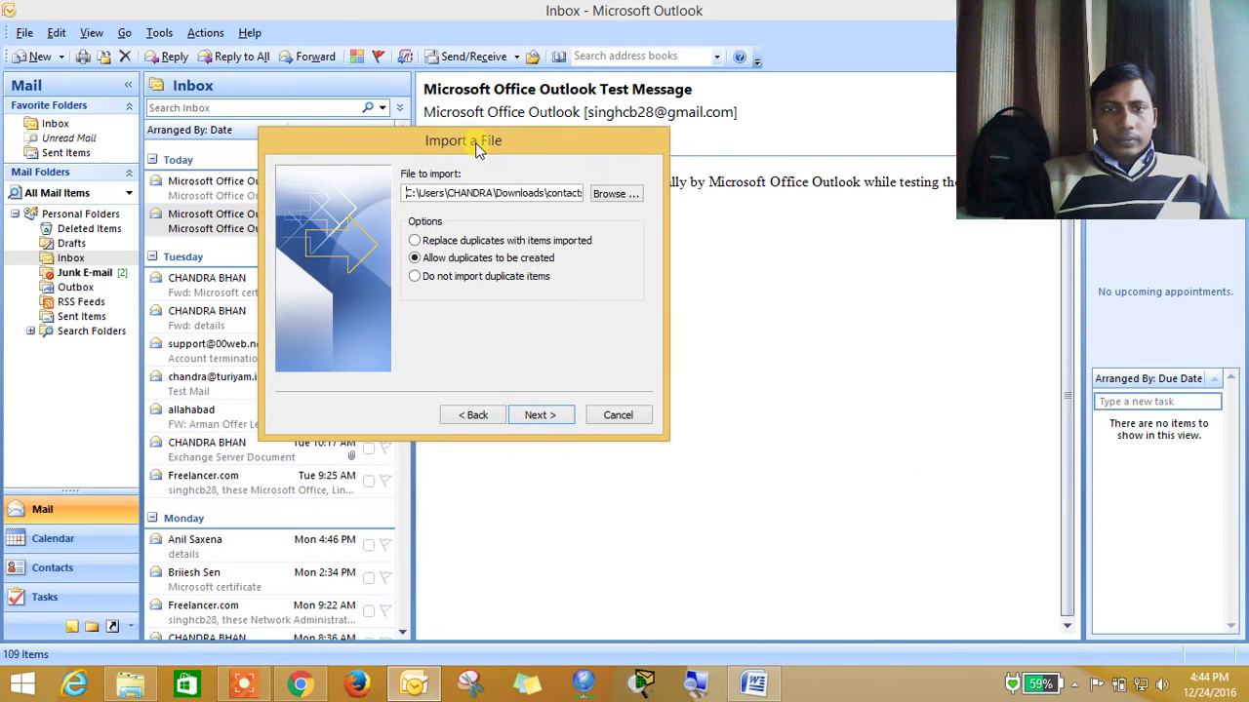
pyautogui.click(549, 420)
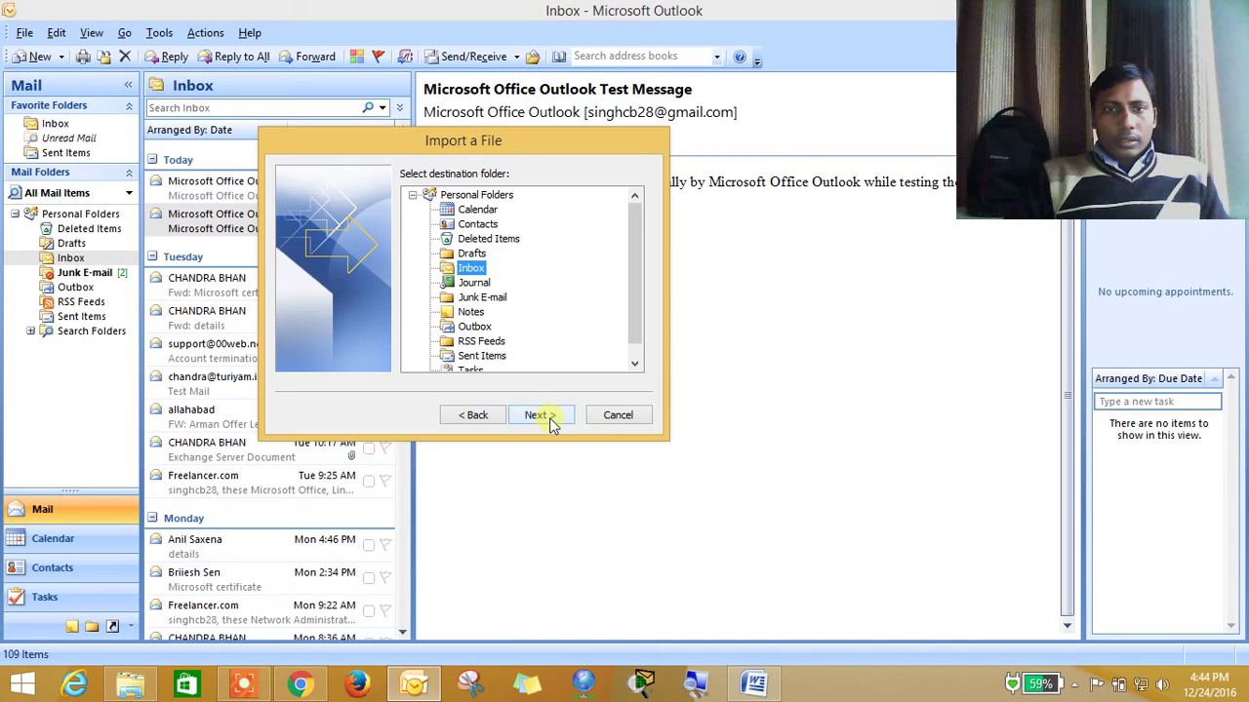
pyautogui.click(540, 415)
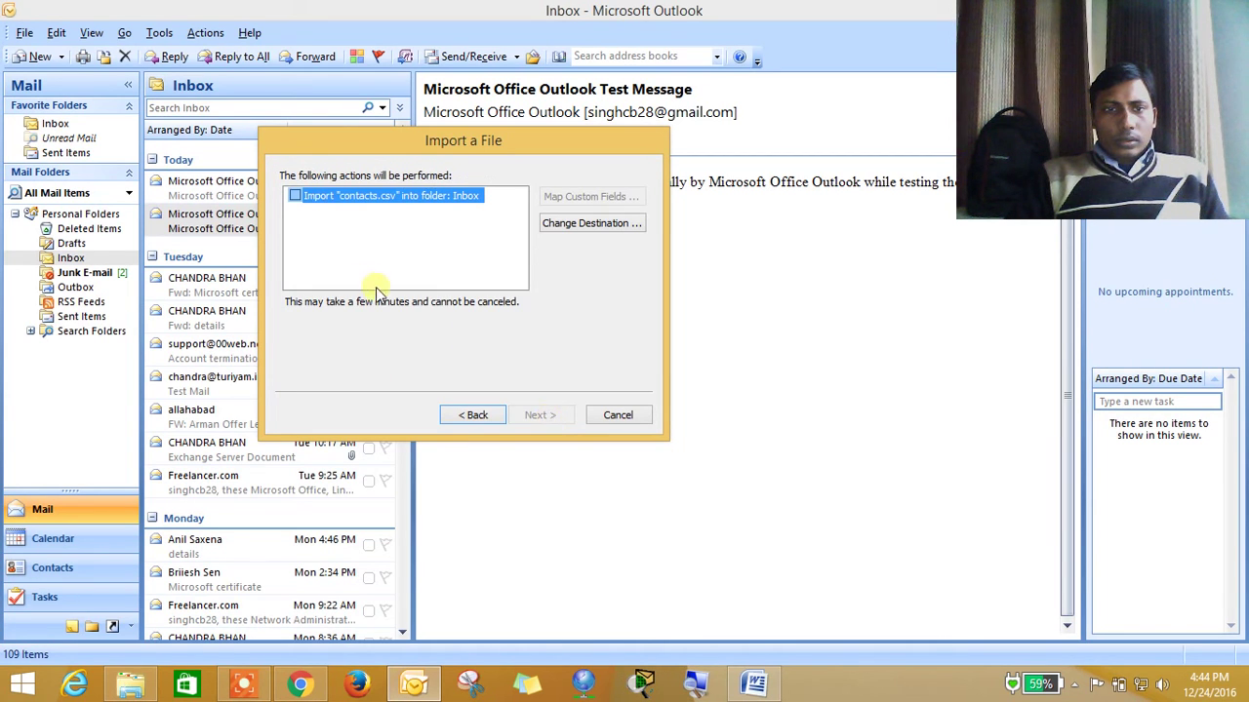
pyautogui.click(295, 196)
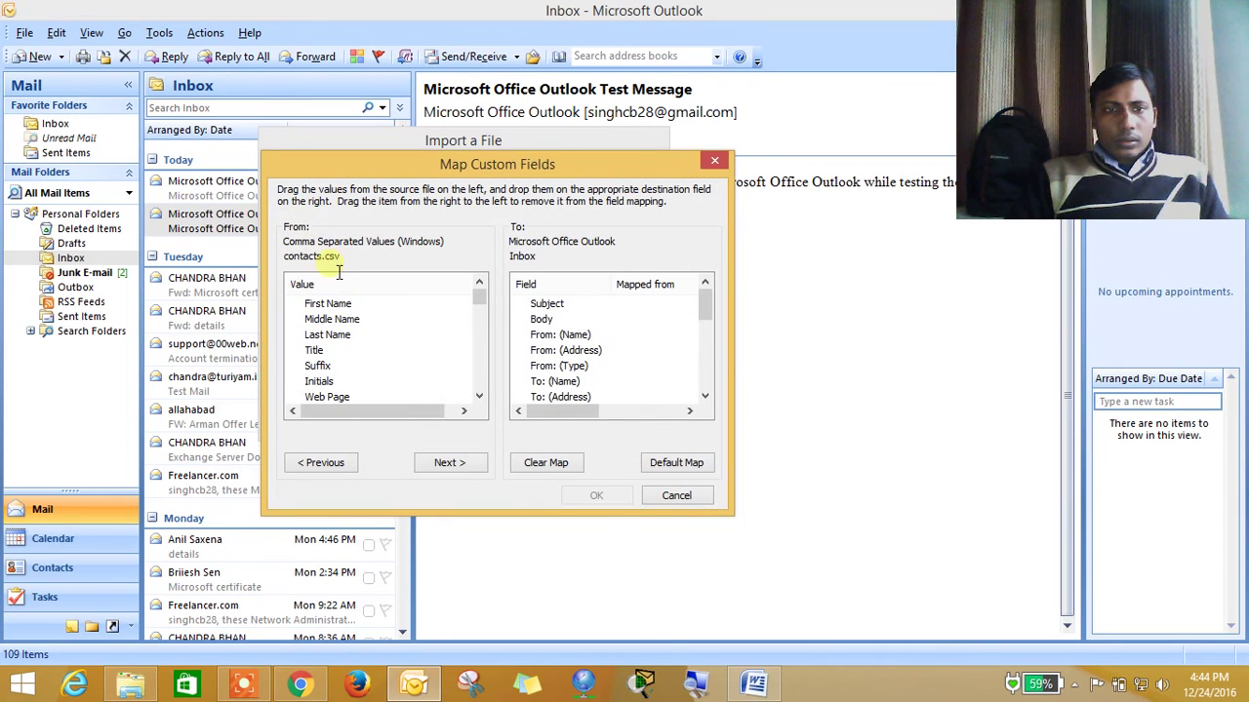
pyautogui.click(677, 497)
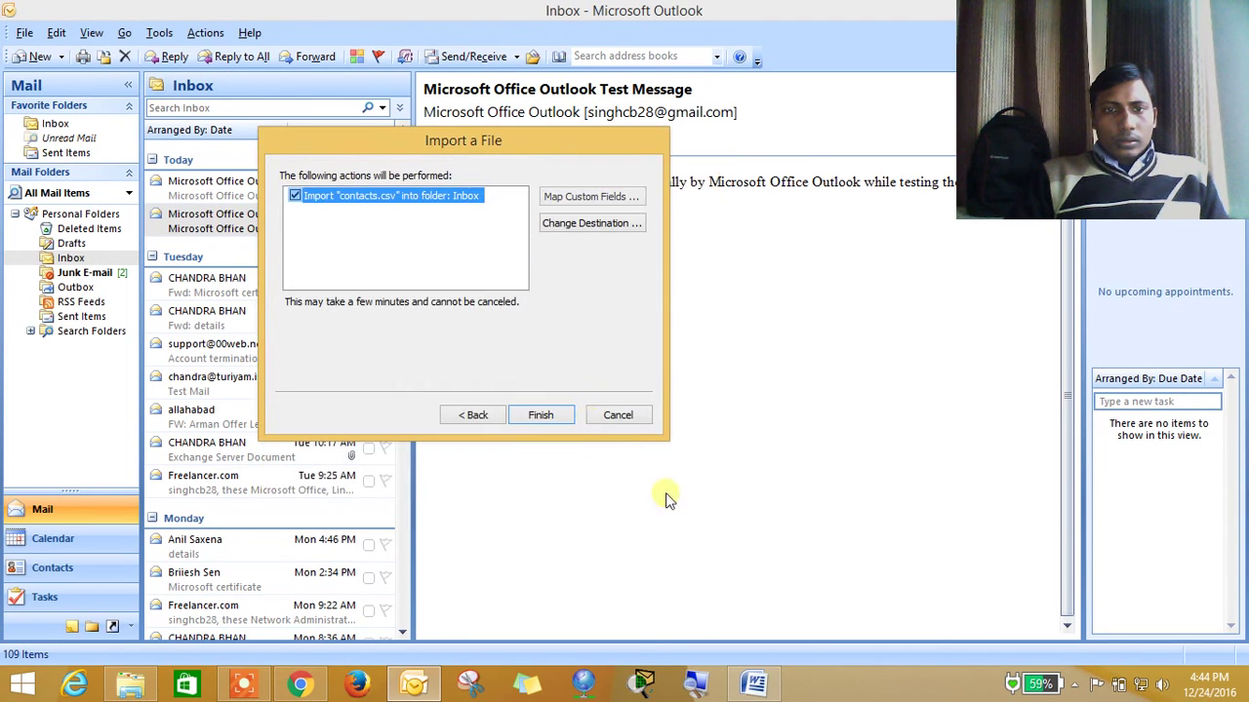
pyautogui.click(546, 415)
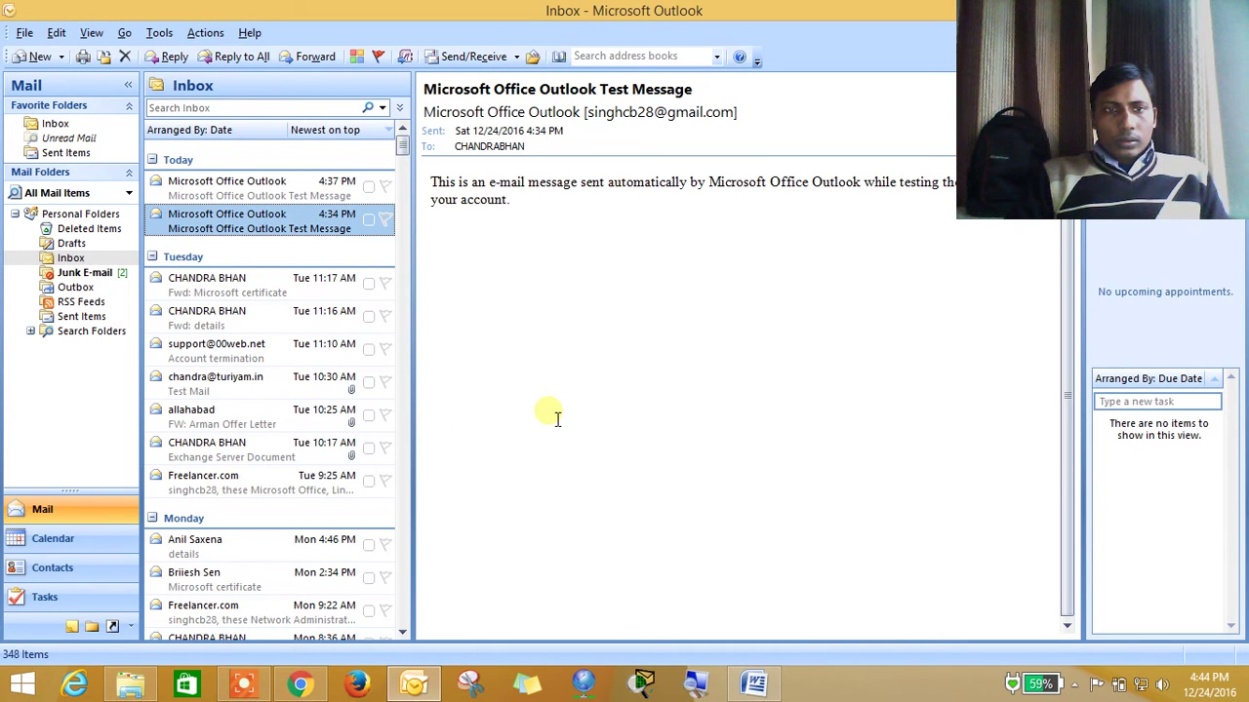
# Check the Outlook Address Book with More columns search, find it still empty, and close it
pyautogui.click(102, 273)
pyautogui.click(71, 260)
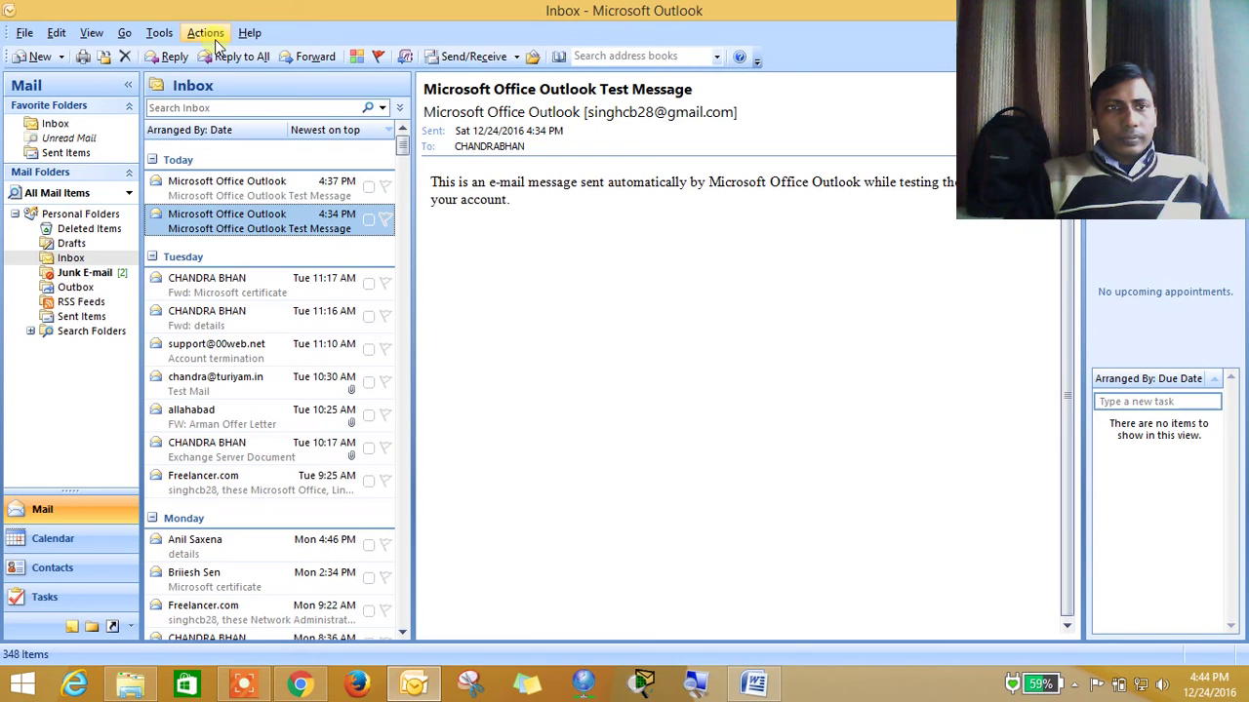
pyautogui.click(159, 33)
pyautogui.moveTo(189, 214)
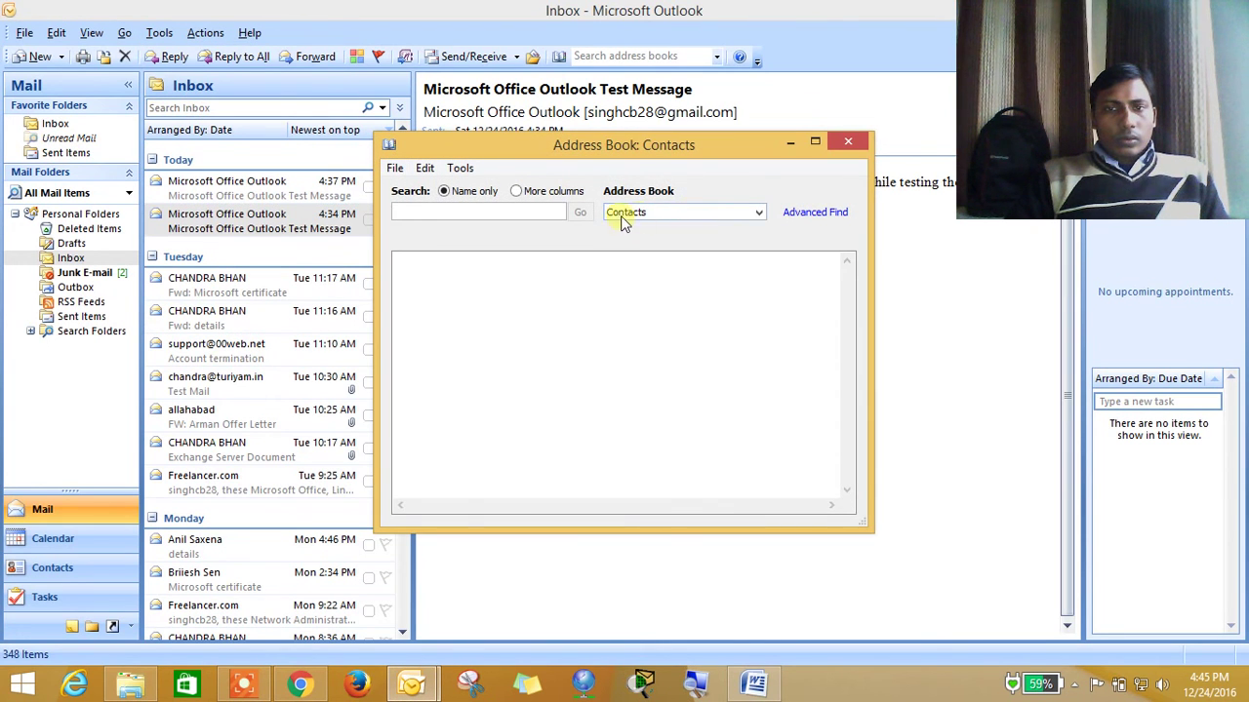
pyautogui.click(622, 222)
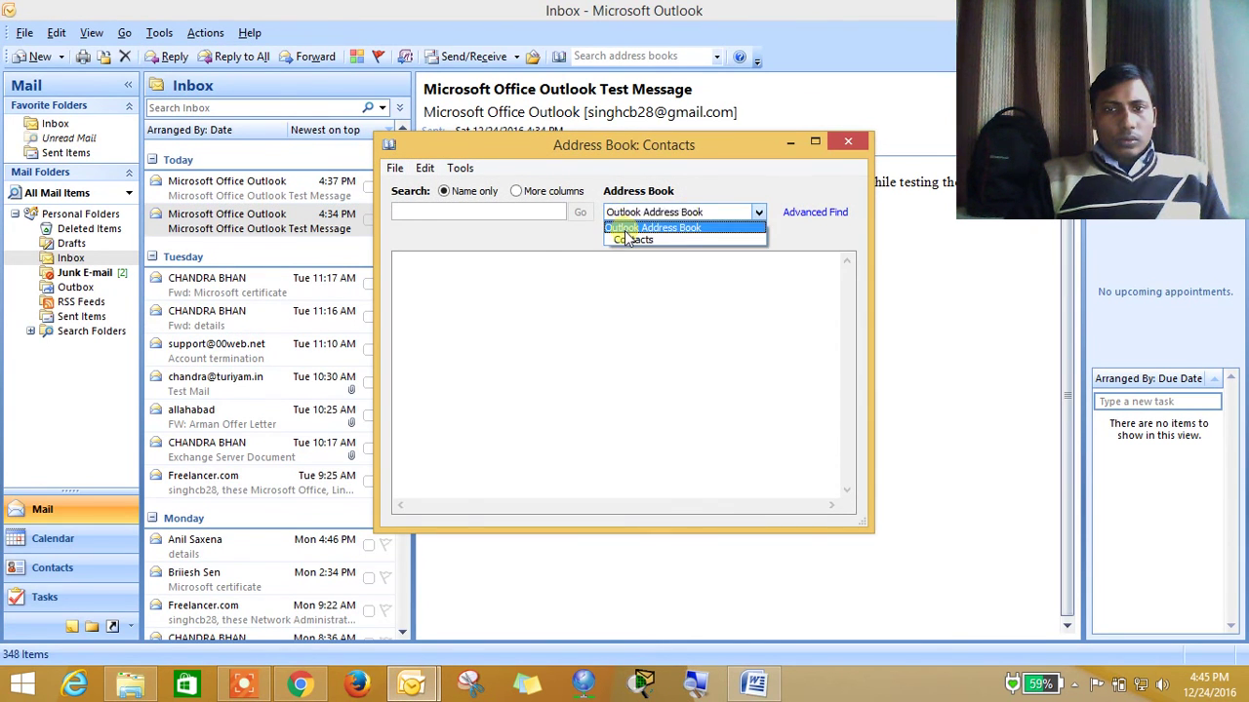
pyautogui.click(625, 229)
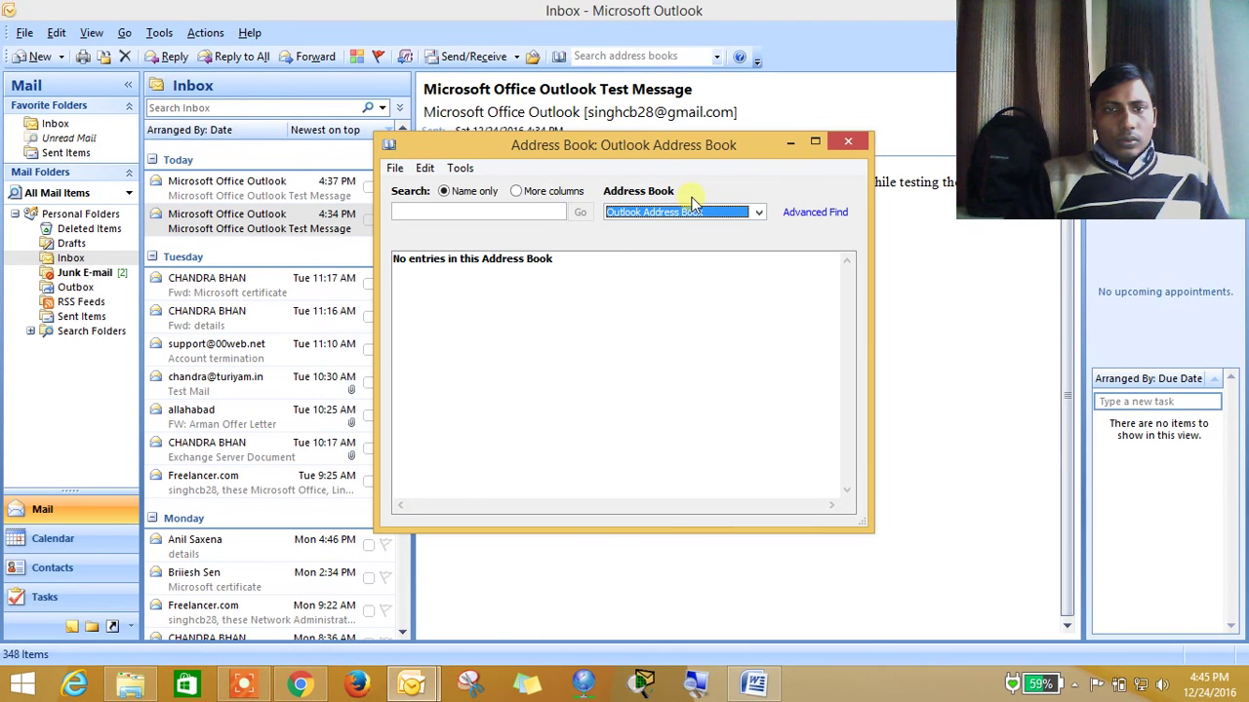
pyautogui.click(531, 191)
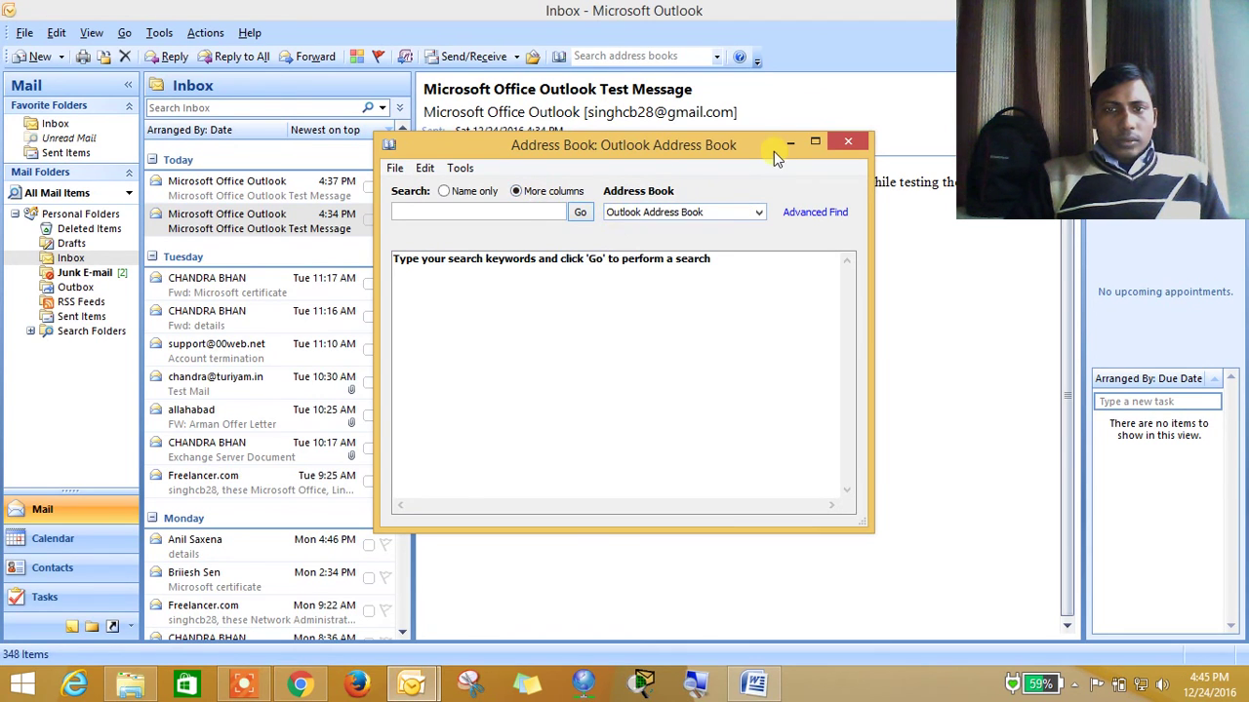
pyautogui.click(845, 145)
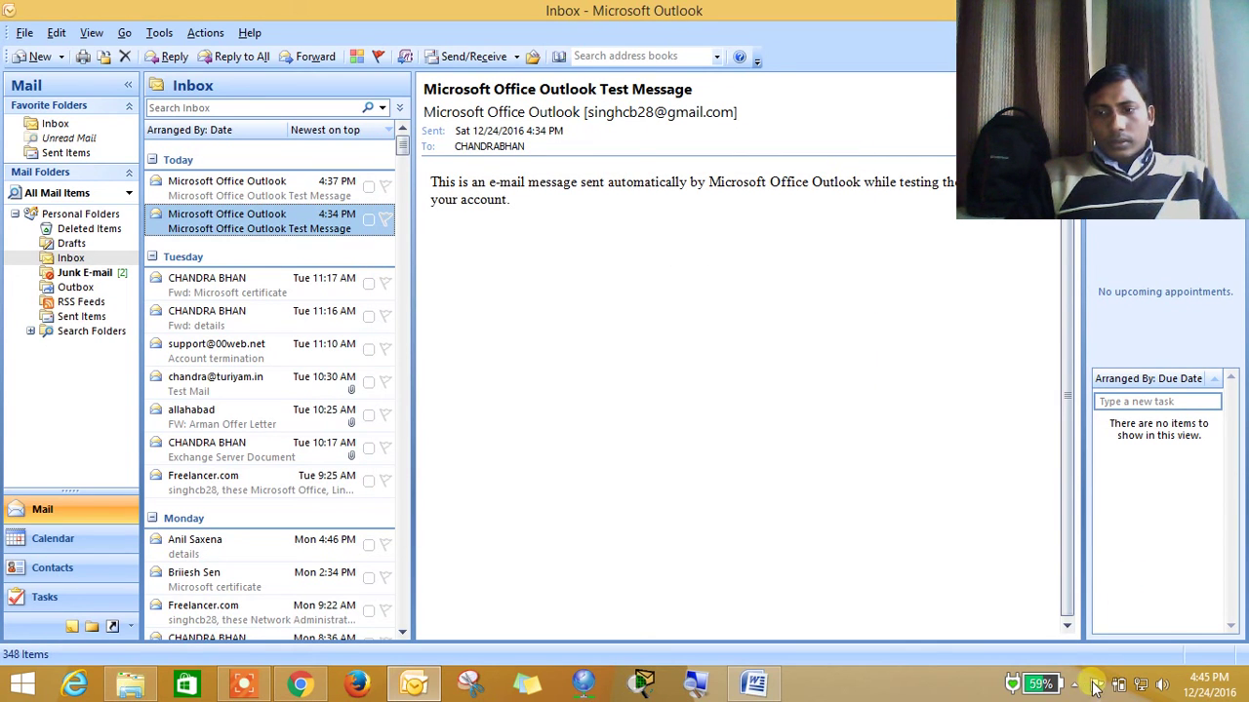
# Bring the Outlook window back into focus with the Inbox showing
pyautogui.click(1077, 686)
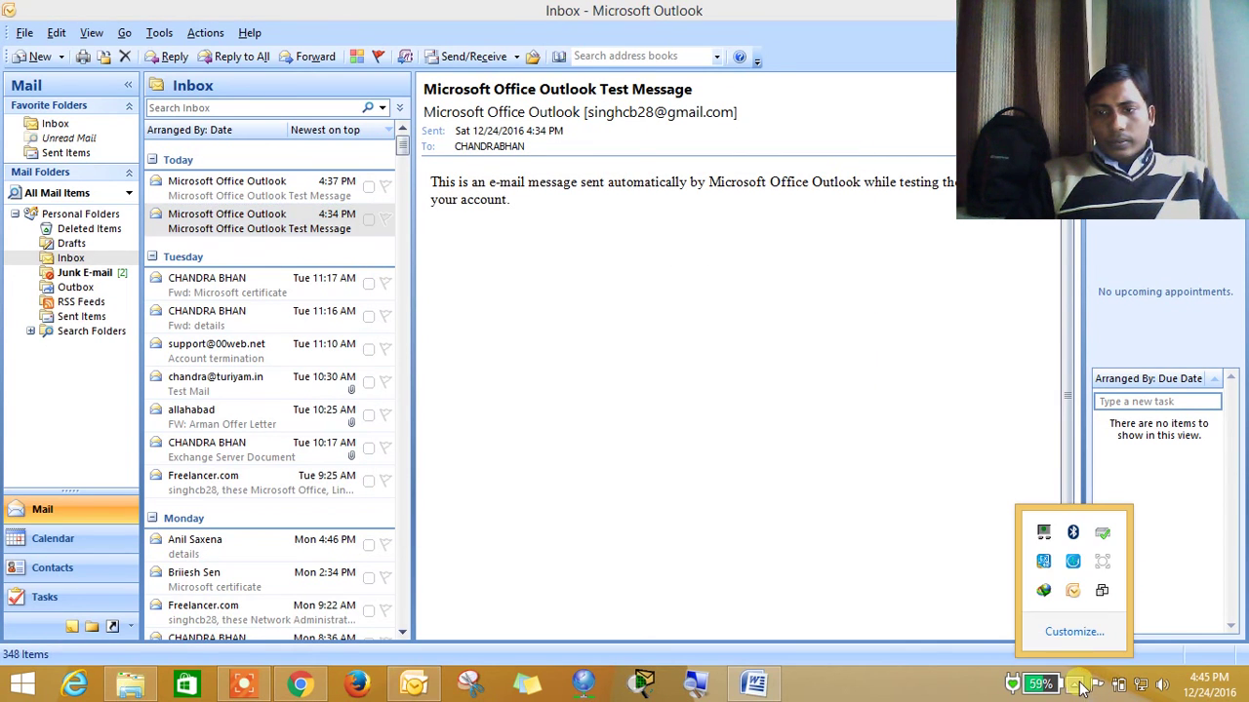
pyautogui.click(1073, 590)
pyautogui.click(864, 610)
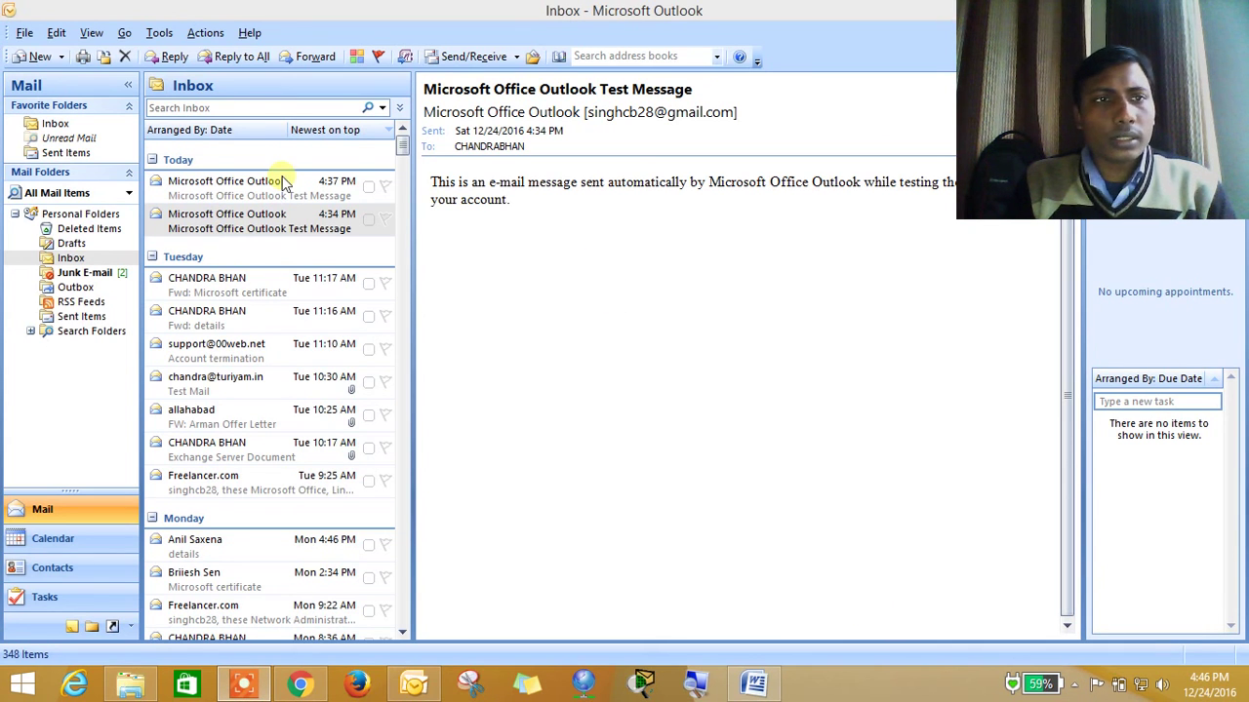
pyautogui.click(26, 35)
# Start a new import of contacts.csv from Downloads as Comma Separated Values (Windows)
pyautogui.click(25, 35)
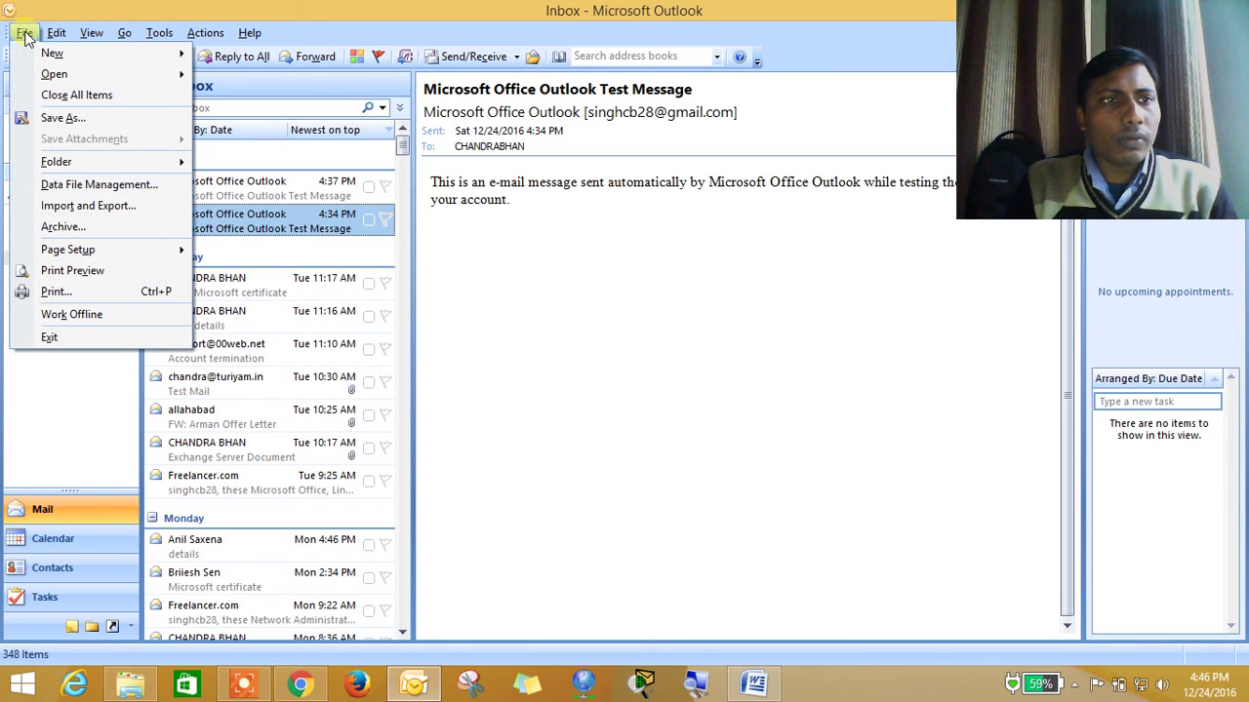
pyautogui.click(56, 208)
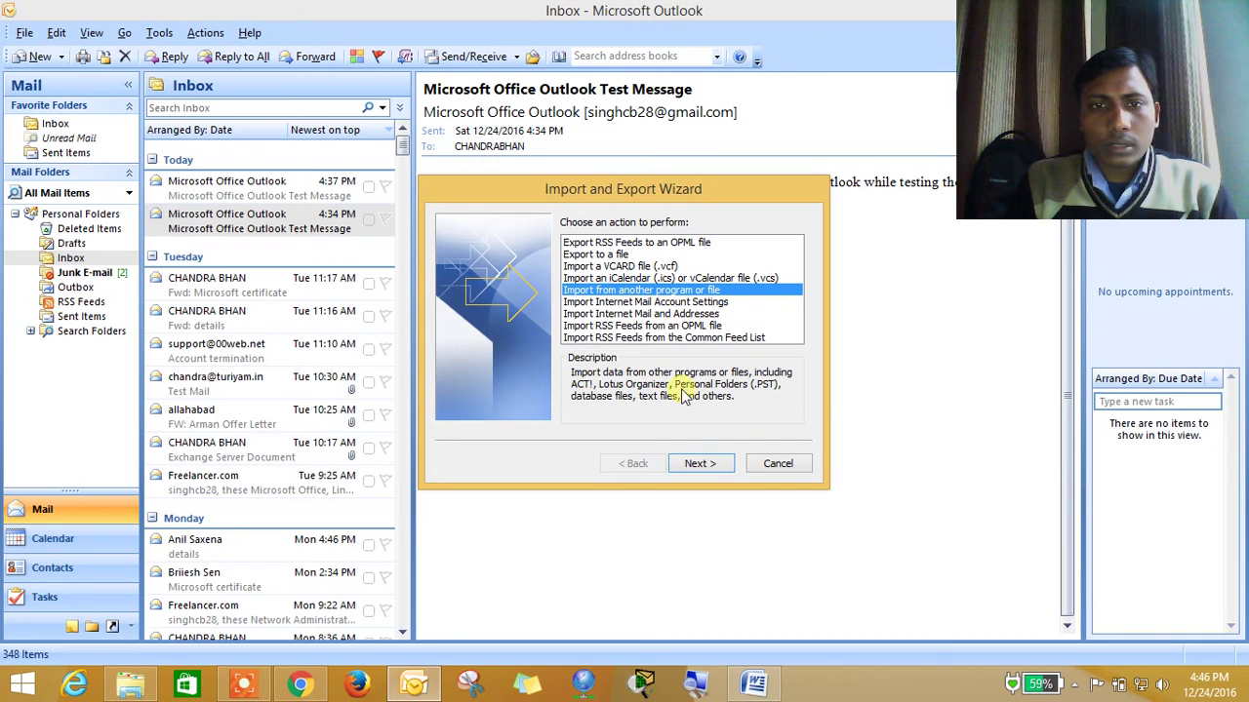
pyautogui.click(702, 463)
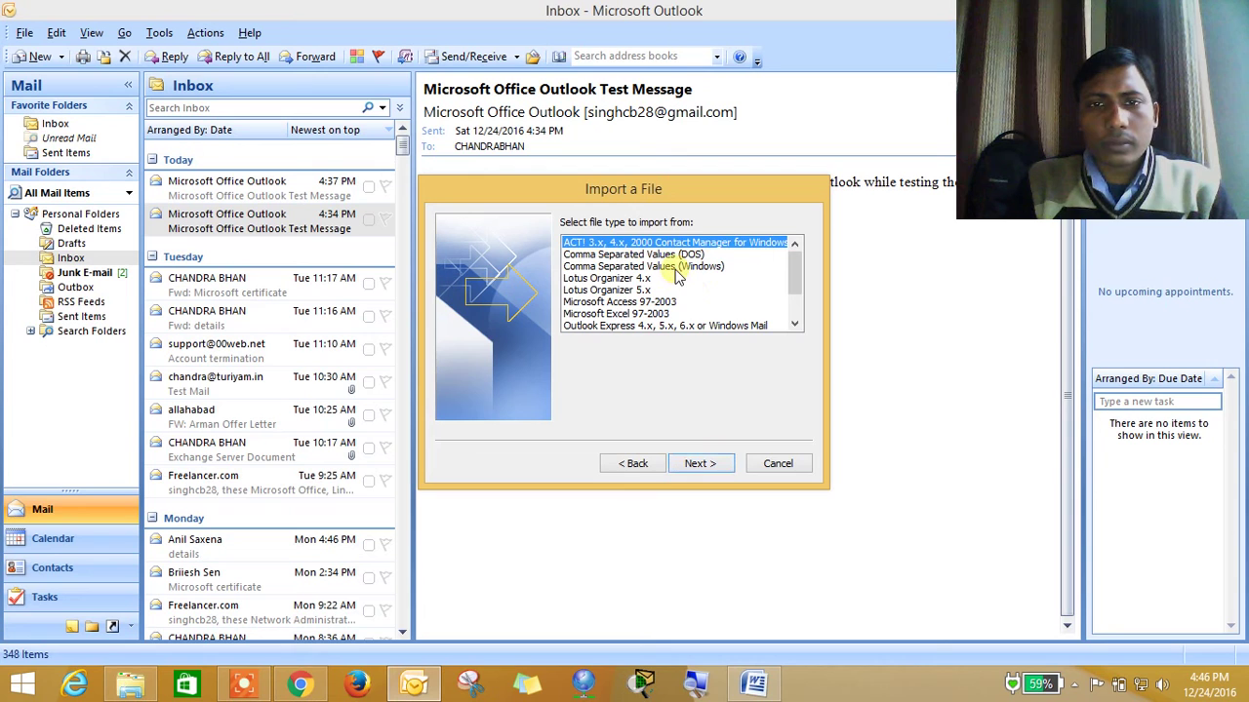
pyautogui.click(673, 266)
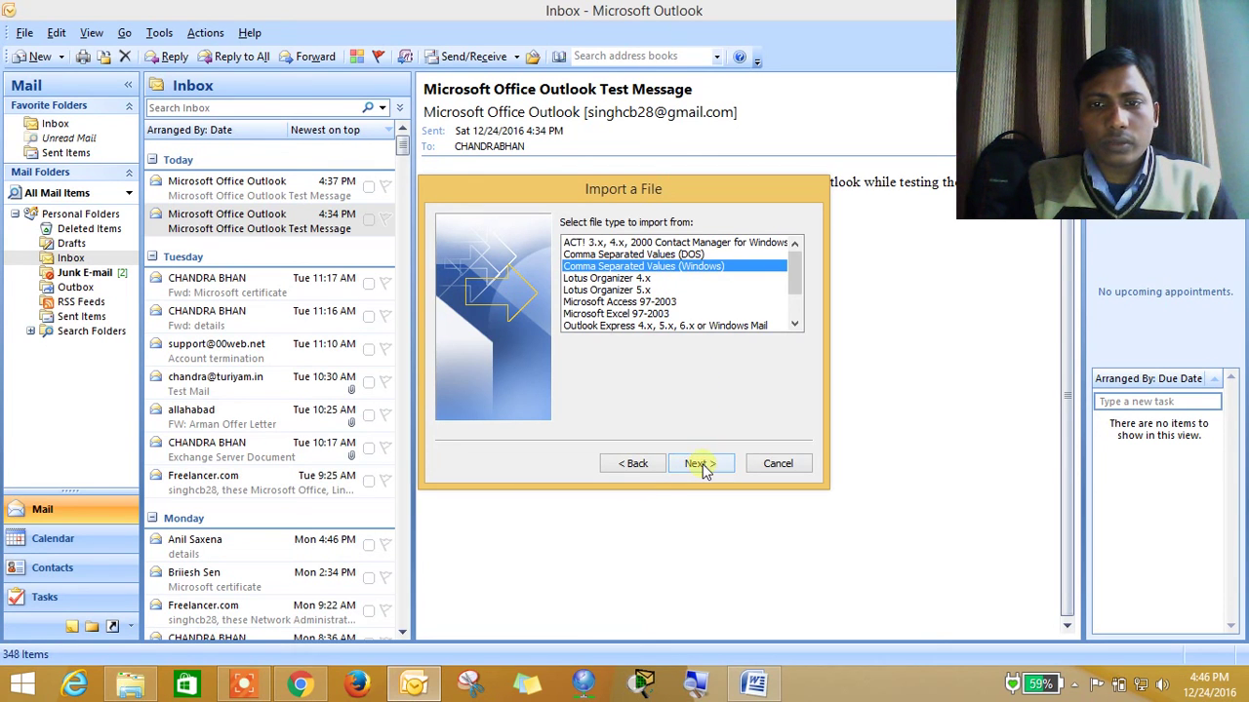
pyautogui.click(701, 464)
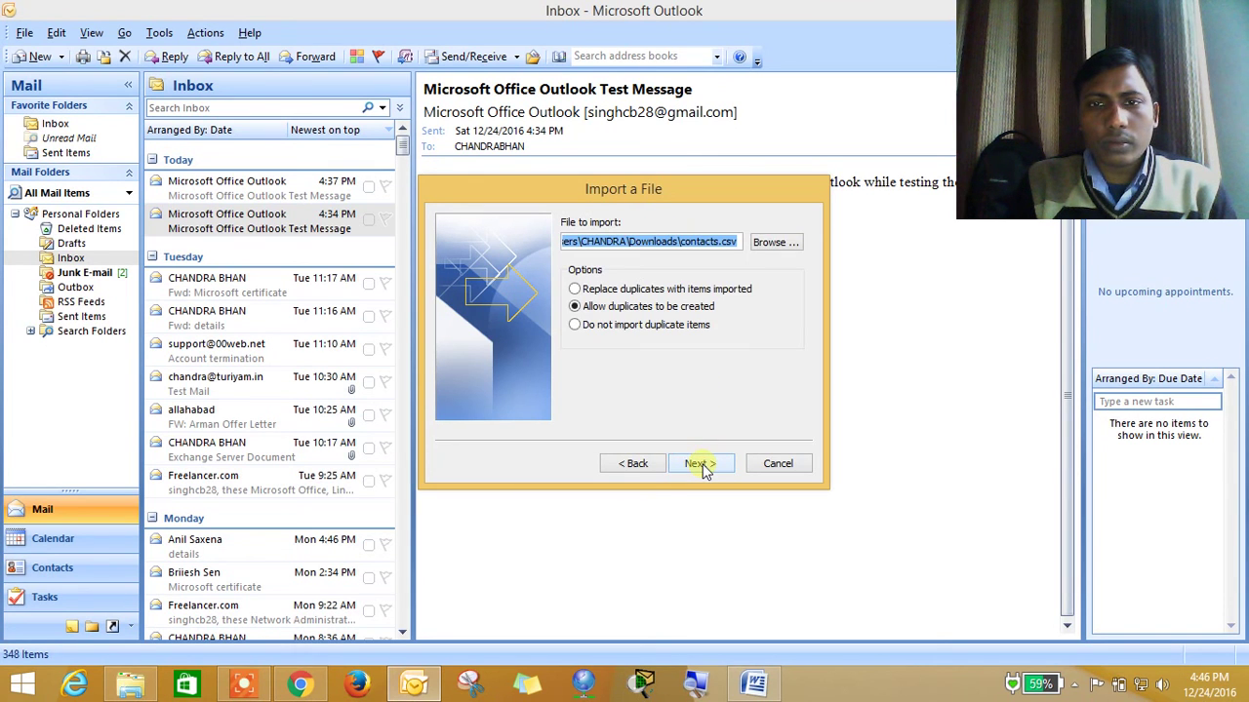
pyautogui.click(784, 244)
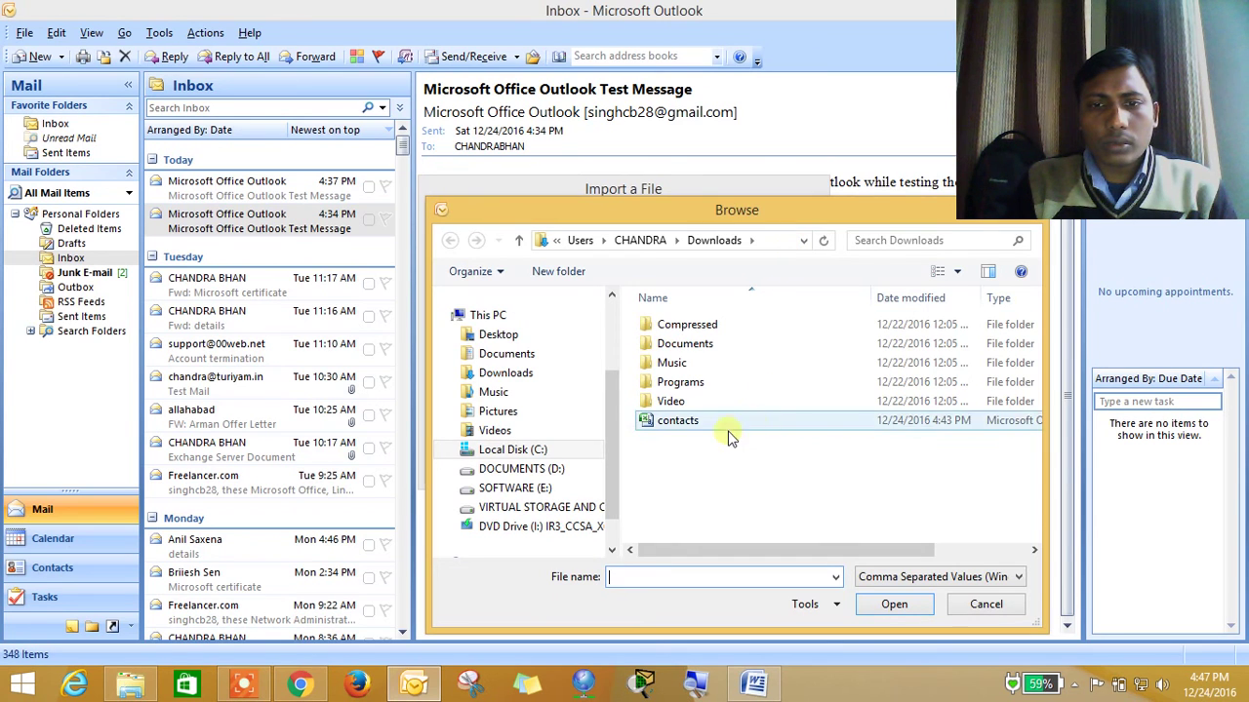
pyautogui.click(719, 426)
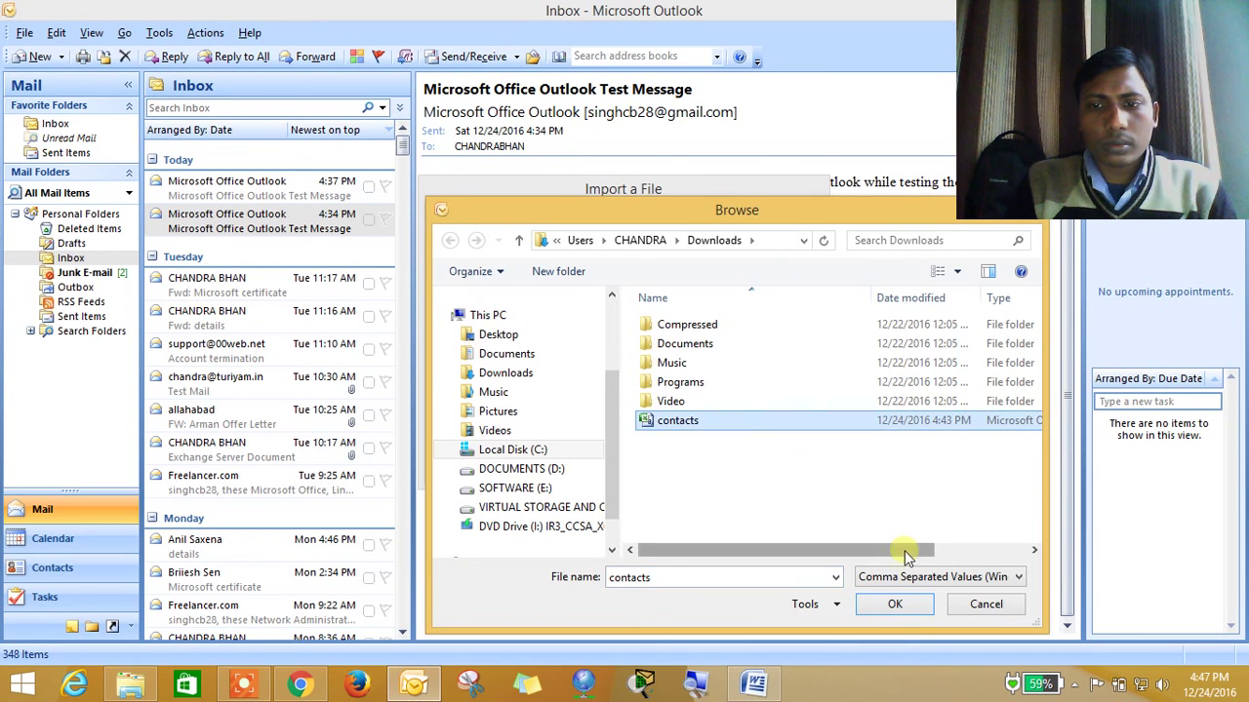
pyautogui.click(891, 605)
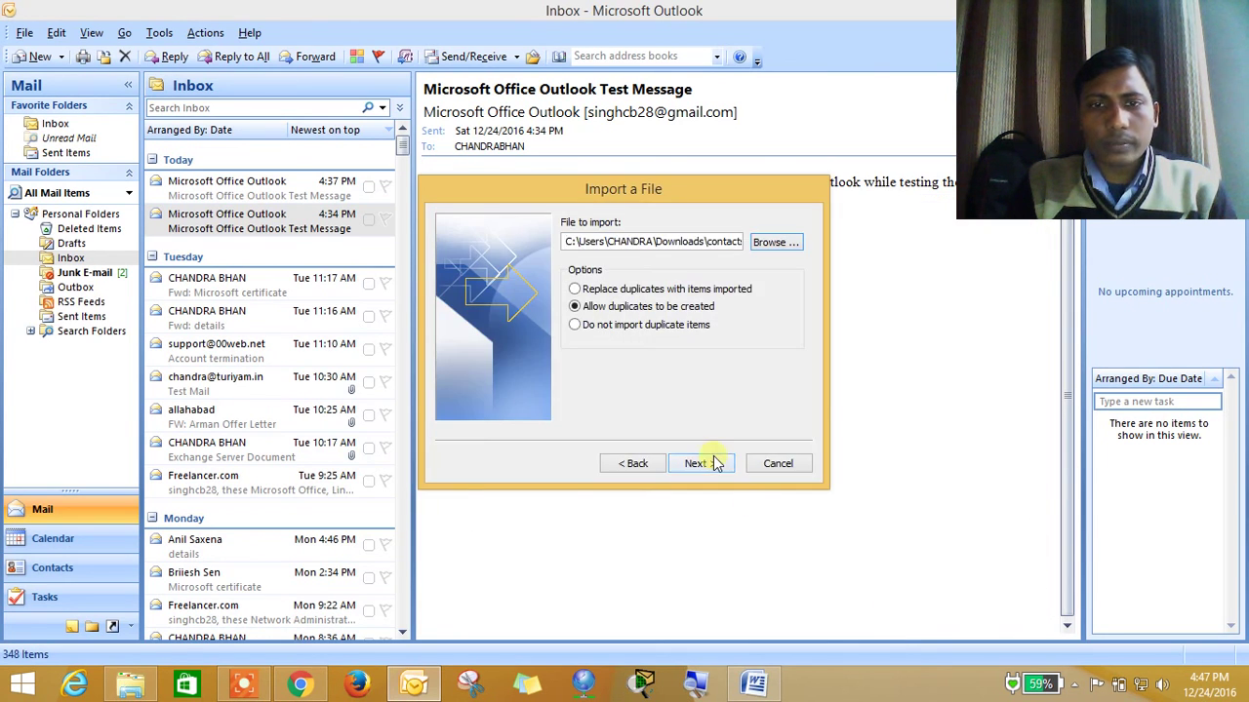
# Set Contacts as the destination folder and finish the import
pyautogui.click(699, 463)
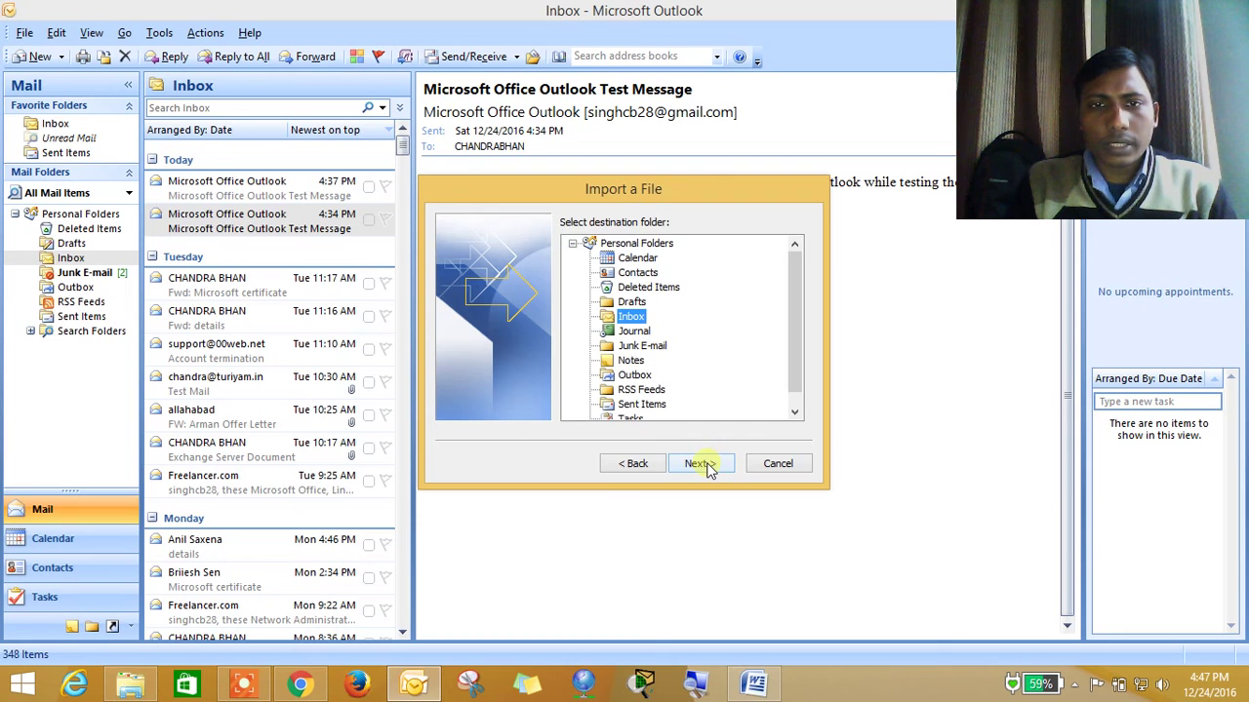
pyautogui.click(637, 274)
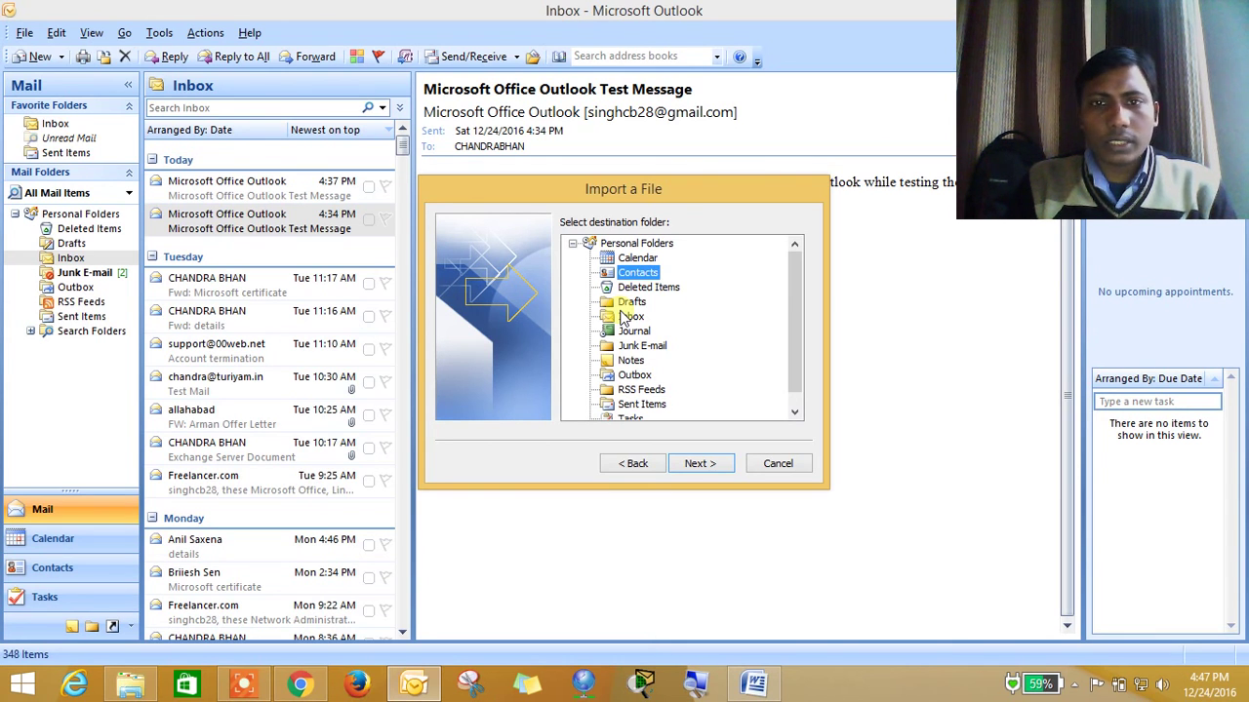
pyautogui.click(707, 463)
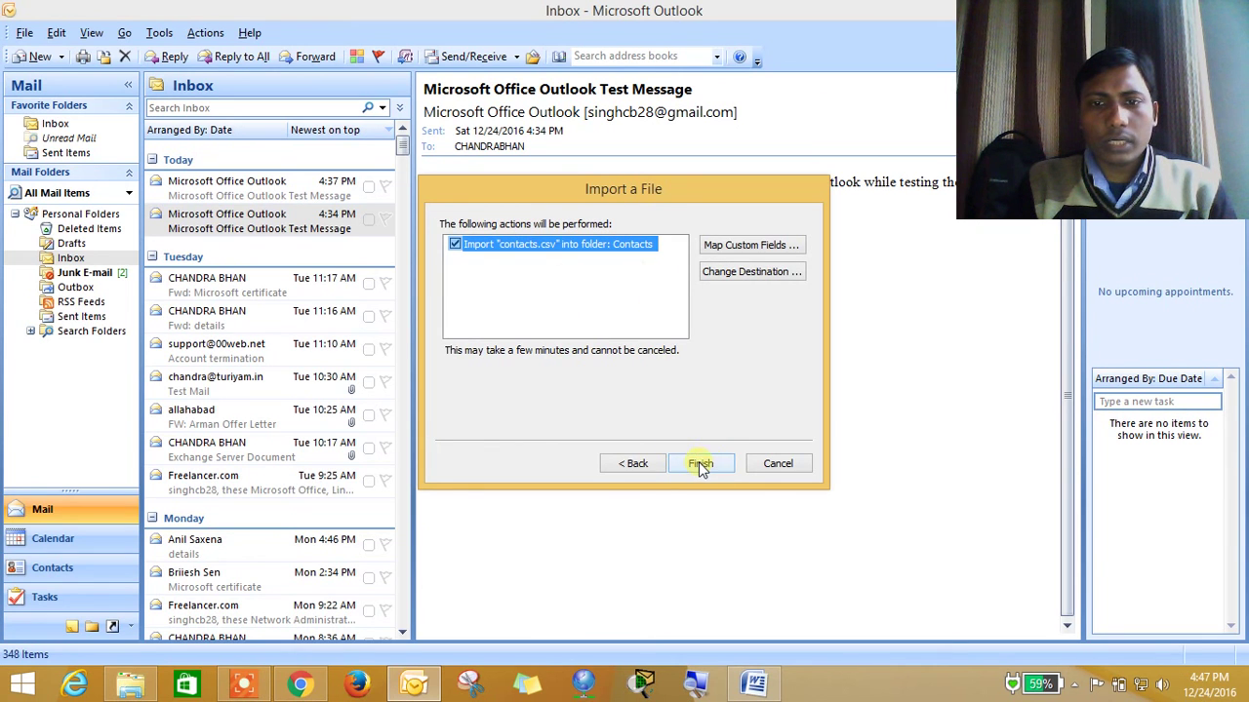
pyautogui.click(701, 463)
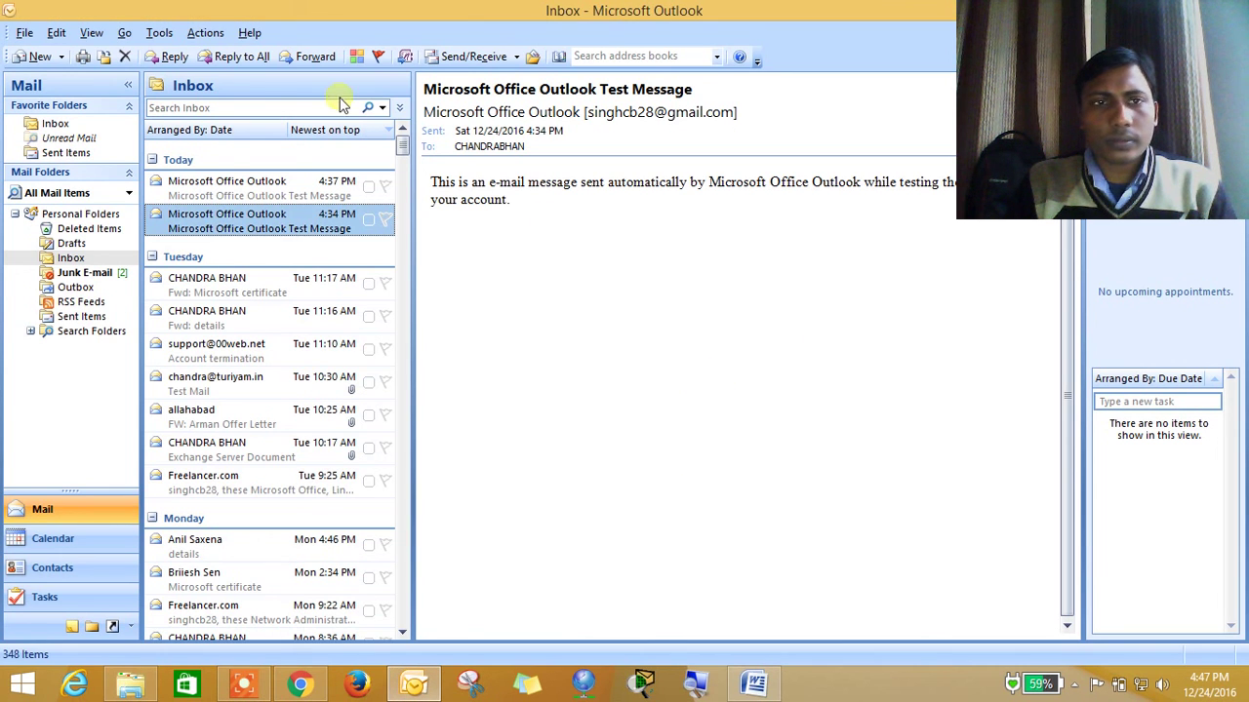
# Browse the imported Google contacts and e-mail addresses in the Contacts address book, then close it
pyautogui.click(159, 33)
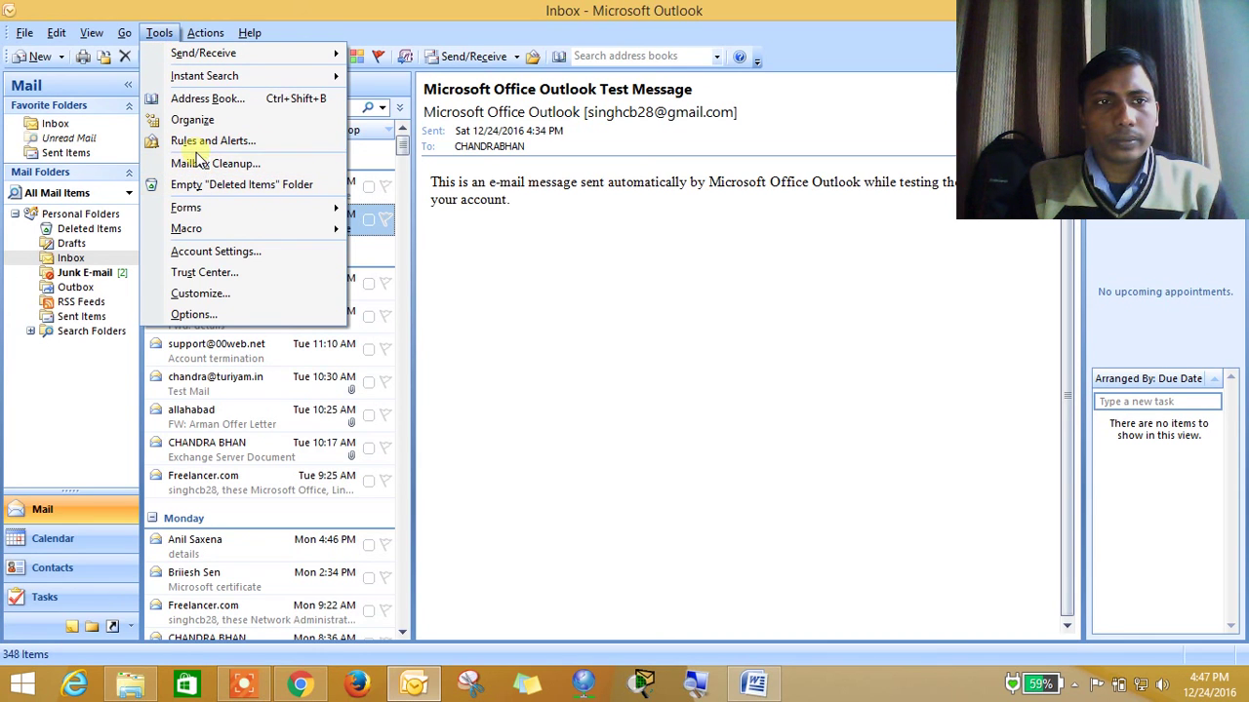
pyautogui.click(193, 99)
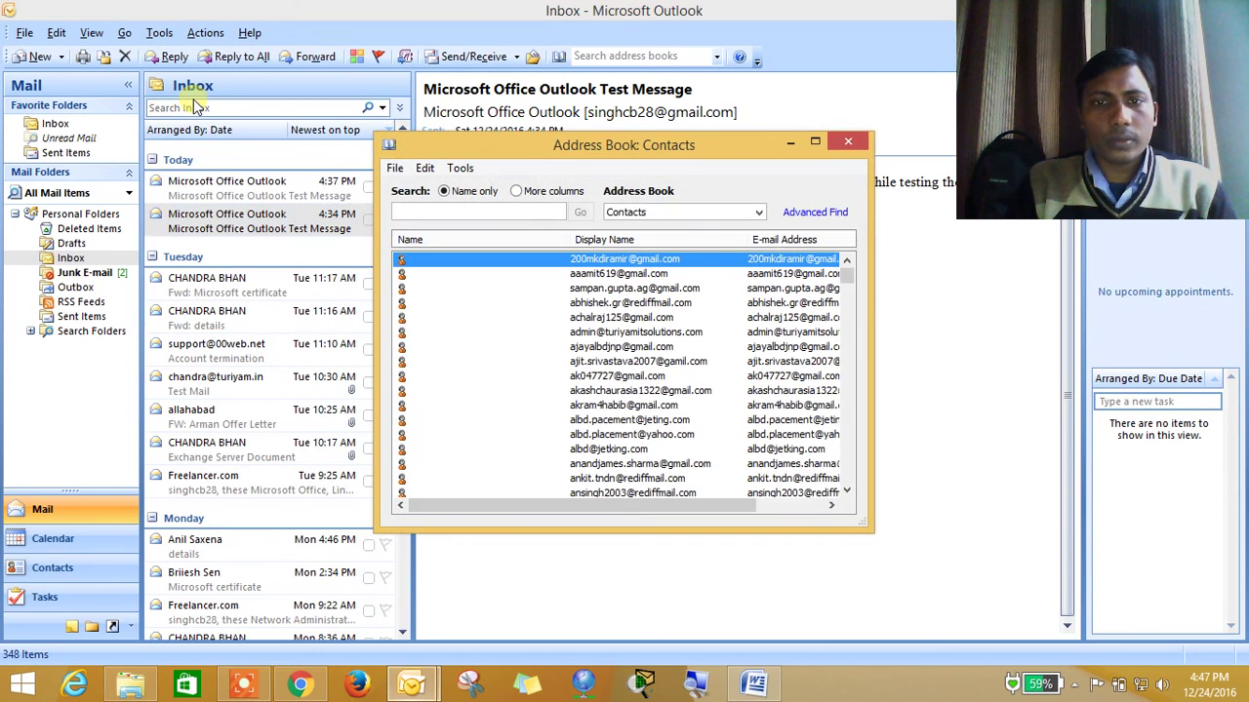
pyautogui.click(506, 306)
pyautogui.press('Down')
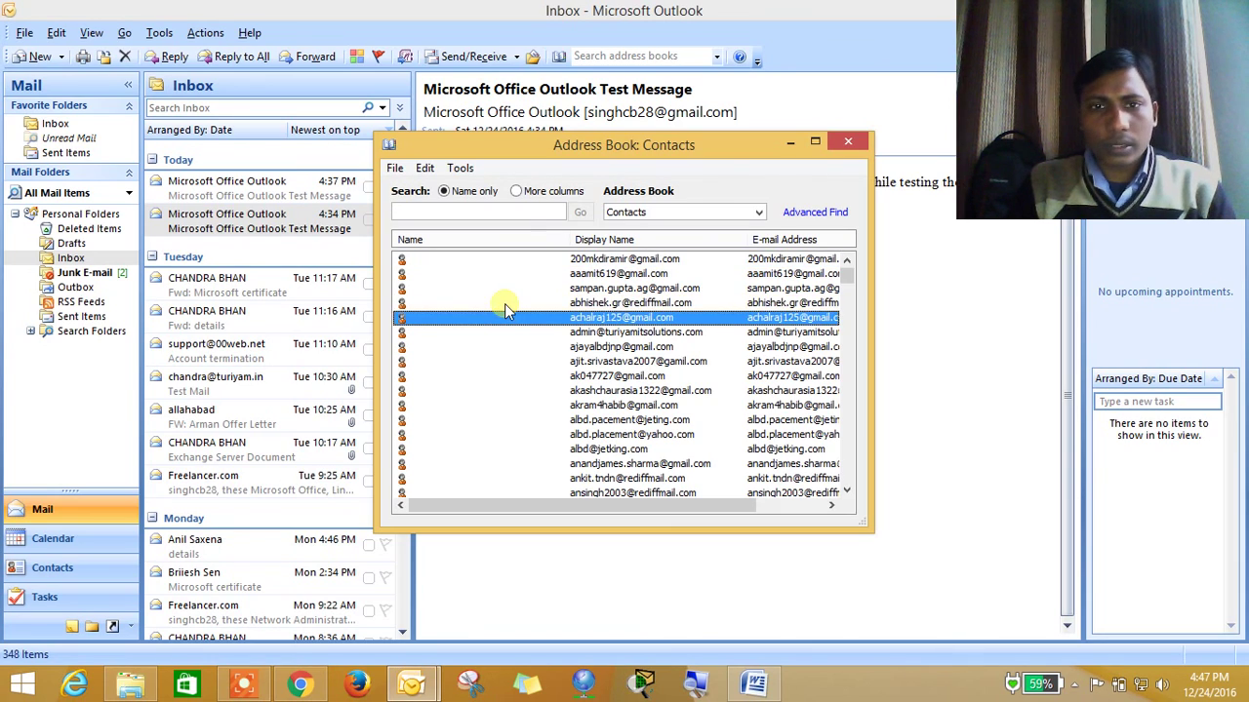
pyautogui.press('Down')
pyautogui.press('Down')
pyautogui.press('Down')
pyautogui.press('Down')
pyautogui.press('Down')
pyautogui.press('Down')
pyautogui.press('Down')
pyautogui.press('Down')
pyautogui.press('Down')
pyautogui.press('Down')
pyautogui.press('Down')
pyautogui.press('Down')
pyautogui.press('Down')
pyautogui.press('Down')
pyautogui.press('Down')
pyautogui.press('Down')
pyautogui.press('Down')
pyautogui.press('Down')
pyautogui.press('Down')
pyautogui.press('Down')
pyautogui.press('Down')
pyautogui.press('Down')
pyautogui.press('Down')
pyautogui.press('Down')
pyautogui.press('Down')
pyautogui.press('Down')
pyautogui.press('Down')
pyautogui.press('Down')
pyautogui.press('Down')
pyautogui.press('Down')
pyautogui.press('Down')
pyautogui.press('Down')
pyautogui.press('Down')
pyautogui.press('Down')
pyautogui.press('Down')
pyautogui.press('Down')
pyautogui.press('Down')
pyautogui.press('Down')
pyautogui.press('Down')
pyautogui.press('Down')
pyautogui.press('Down')
pyautogui.press('Down')
pyautogui.press('Down')
pyautogui.press('Down')
pyautogui.press('Down')
pyautogui.press('Down')
pyautogui.press('Down')
pyautogui.press('Down')
pyautogui.press('Down')
pyautogui.press('Down')
pyautogui.press('Down')
pyautogui.press('Down')
pyautogui.press('Down')
pyautogui.press('Down')
pyautogui.press('Down')
pyautogui.press('Down')
pyautogui.press('Down')
pyautogui.press('Down')
pyautogui.press('Down')
pyautogui.press('Down')
pyautogui.press('Down')
pyautogui.press('Down')
pyautogui.press('Down')
pyautogui.press('Down')
pyautogui.press('Down')
pyautogui.press('Down')
pyautogui.press('Down')
pyautogui.press('Down')
pyautogui.press('Down')
pyautogui.press('Down')
pyautogui.press('Down')
pyautogui.press('Down')
pyautogui.press('Down')
pyautogui.press('Down')
pyautogui.press('Down')
pyautogui.press('Down')
pyautogui.press('Down')
pyautogui.press('Down')
pyautogui.press('Down')
pyautogui.press('Down')
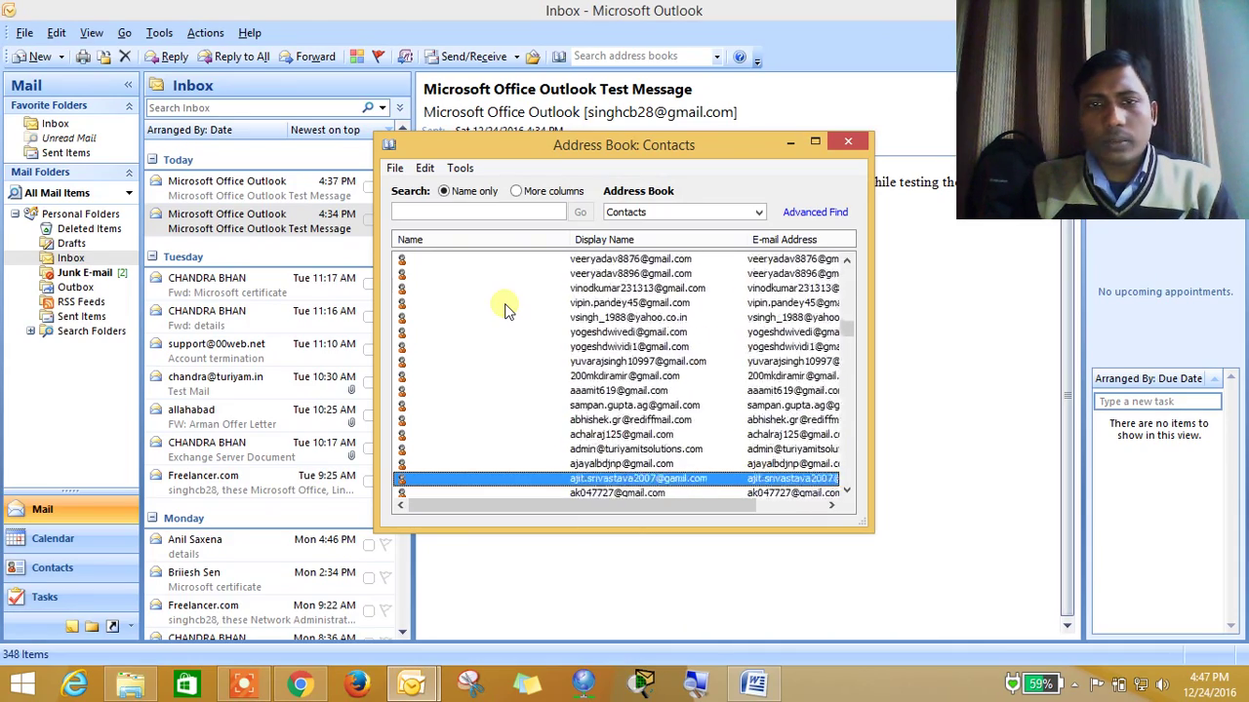
pyautogui.press('Down')
pyautogui.press('Down')
pyautogui.press('Down')
pyautogui.press('Down')
pyautogui.press('Down')
pyautogui.press('Down')
pyautogui.press('Down')
pyautogui.press('Down')
pyautogui.press('Down')
pyautogui.press('Down')
pyautogui.press('Down')
pyautogui.press('Down')
pyautogui.press('Down')
pyautogui.press('Down')
pyautogui.press('Down')
pyautogui.press('Down')
pyautogui.press('Down')
pyautogui.press('Down')
pyautogui.press('Down')
pyautogui.press('Down')
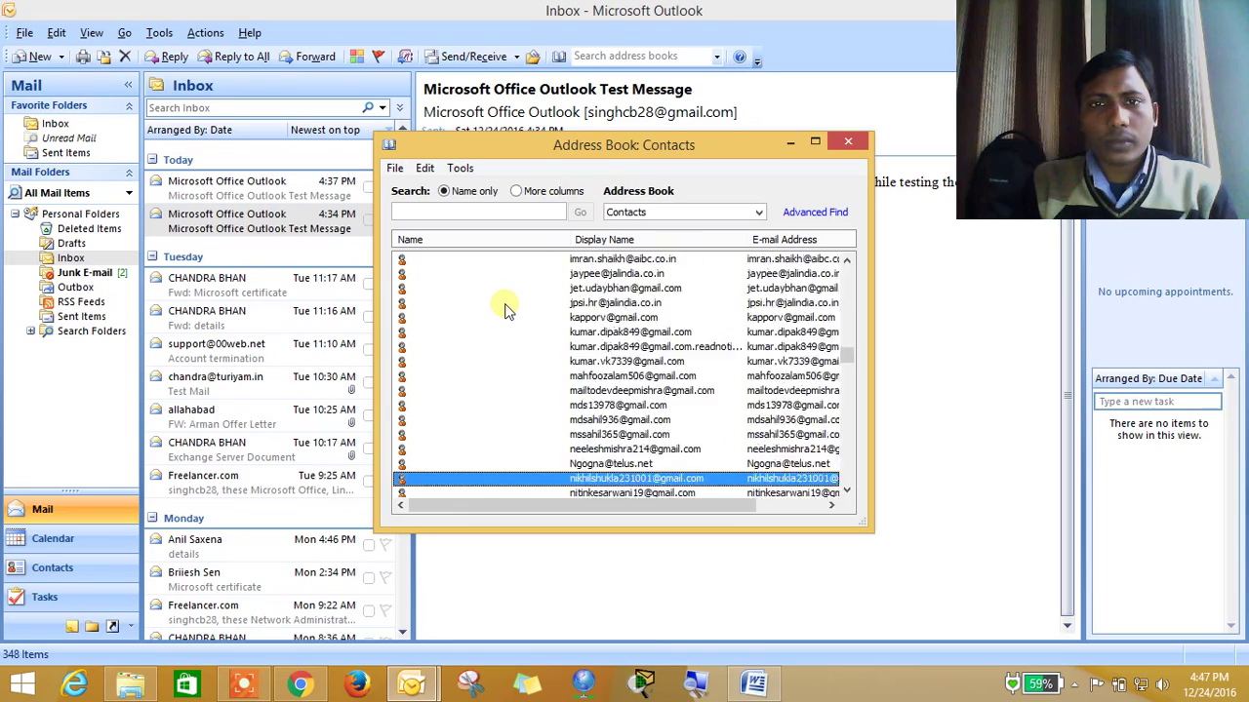
pyautogui.press('Down')
pyautogui.press('Down')
pyautogui.press('Down')
pyautogui.press('Down')
pyautogui.press('Down')
pyautogui.press('Down')
pyautogui.press('Down')
pyautogui.press('Down')
pyautogui.press('Down')
pyautogui.press('Down')
pyautogui.press('Down')
pyautogui.press('Down')
pyautogui.press('Down')
pyautogui.press('Down')
pyautogui.press('Down')
pyautogui.press('Down')
pyautogui.press('Down')
pyautogui.press('Down')
pyautogui.press('Down')
pyautogui.press('Down')
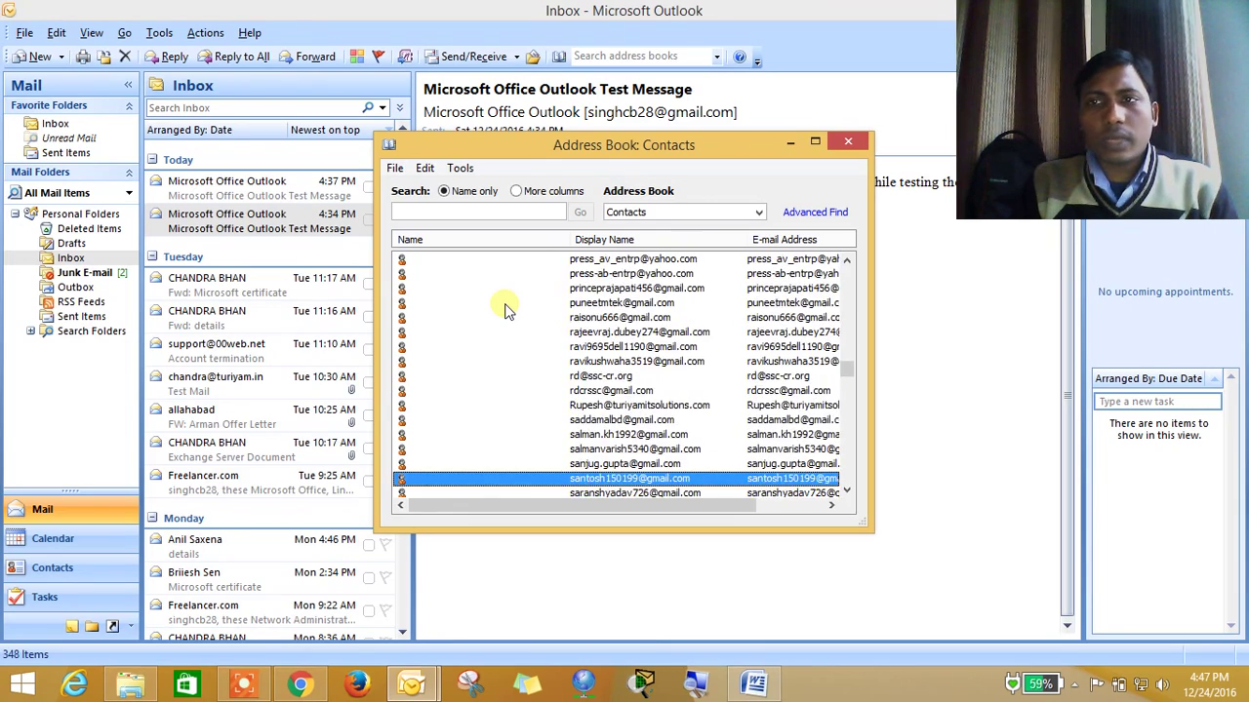
pyautogui.press('Down')
pyautogui.press('Down')
pyautogui.press('Down')
pyautogui.press('Down')
pyautogui.press('Down')
pyautogui.press('Down')
pyautogui.press('Down')
pyautogui.press('Down')
pyautogui.press('Down')
pyautogui.press('Down')
pyautogui.press('Down')
pyautogui.press('Down')
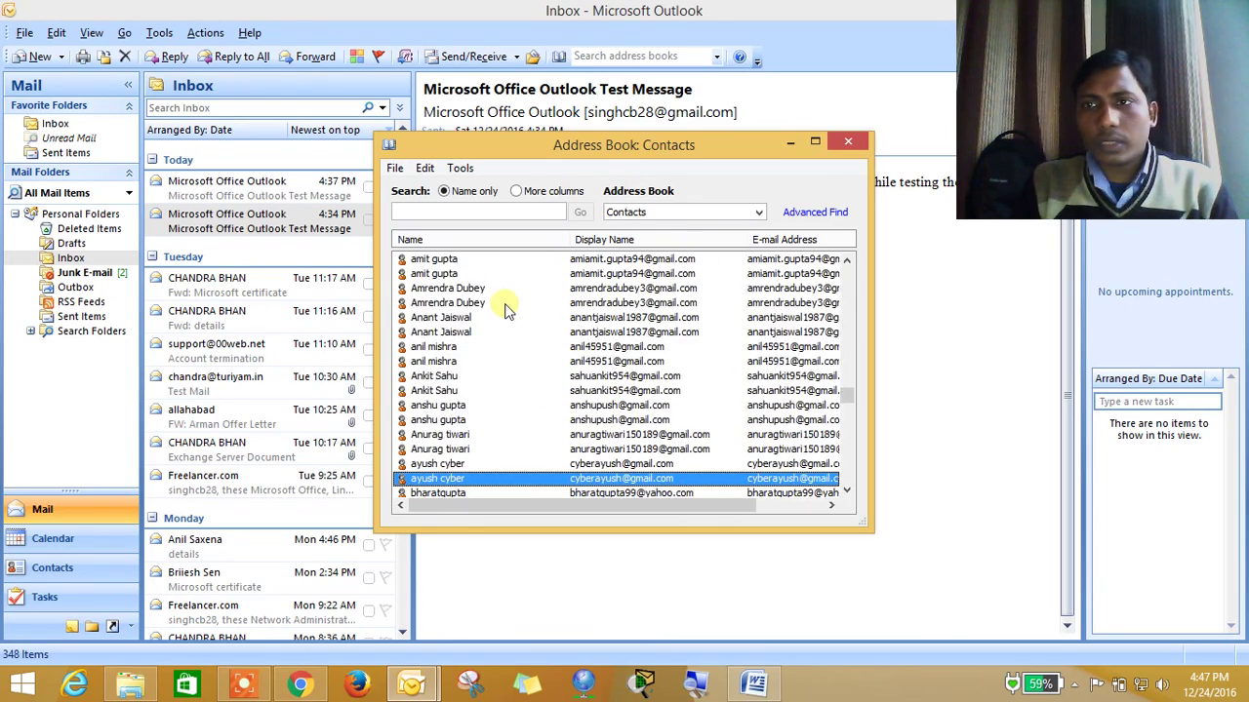
pyautogui.press('Down')
pyautogui.press('Down')
pyautogui.press('Down')
pyautogui.press('Down')
pyautogui.press('Down')
pyautogui.press('Down')
pyautogui.press('Down')
pyautogui.press('Down')
pyautogui.press('Down')
pyautogui.press('Down')
pyautogui.press('Down')
pyautogui.press('Down')
pyautogui.press('Down')
pyautogui.press('Down')
pyautogui.press('Down')
pyautogui.press('Down')
pyautogui.press('Down')
pyautogui.press('Down')
pyautogui.press('Down')
pyautogui.press('Down')
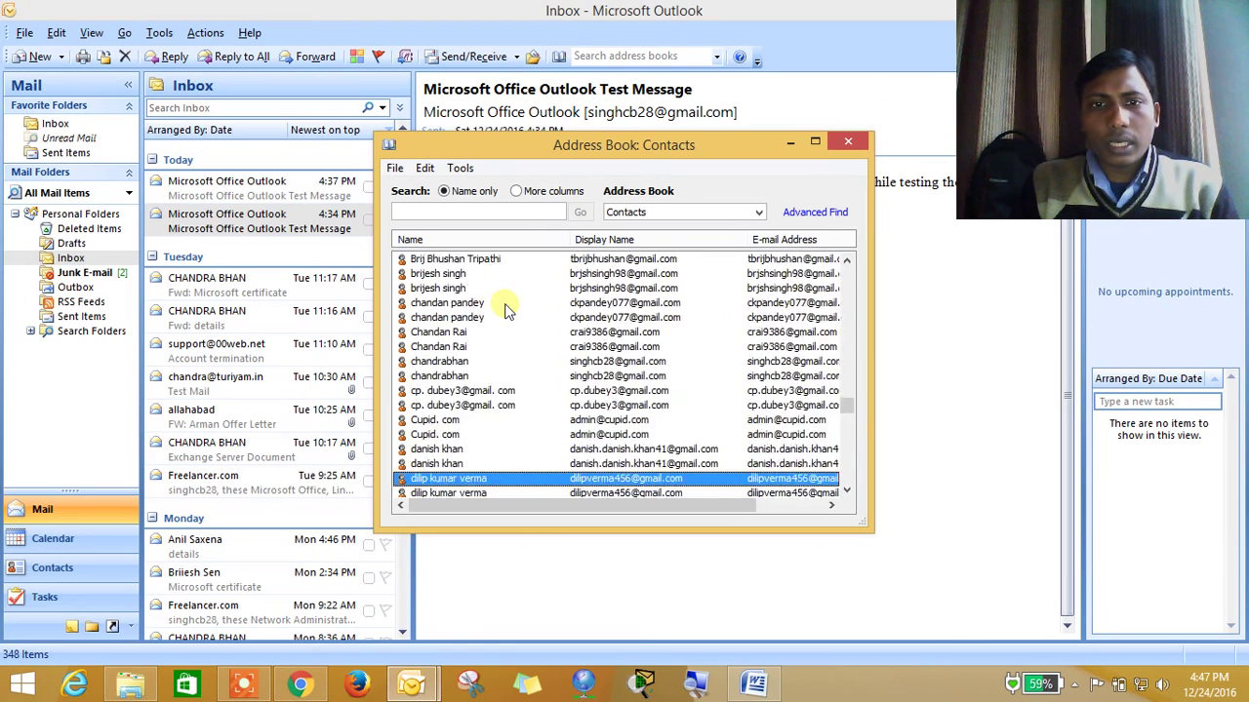
pyautogui.press('Down')
pyautogui.press('Down')
pyautogui.press('Down')
pyautogui.press('Down')
pyautogui.press('Down')
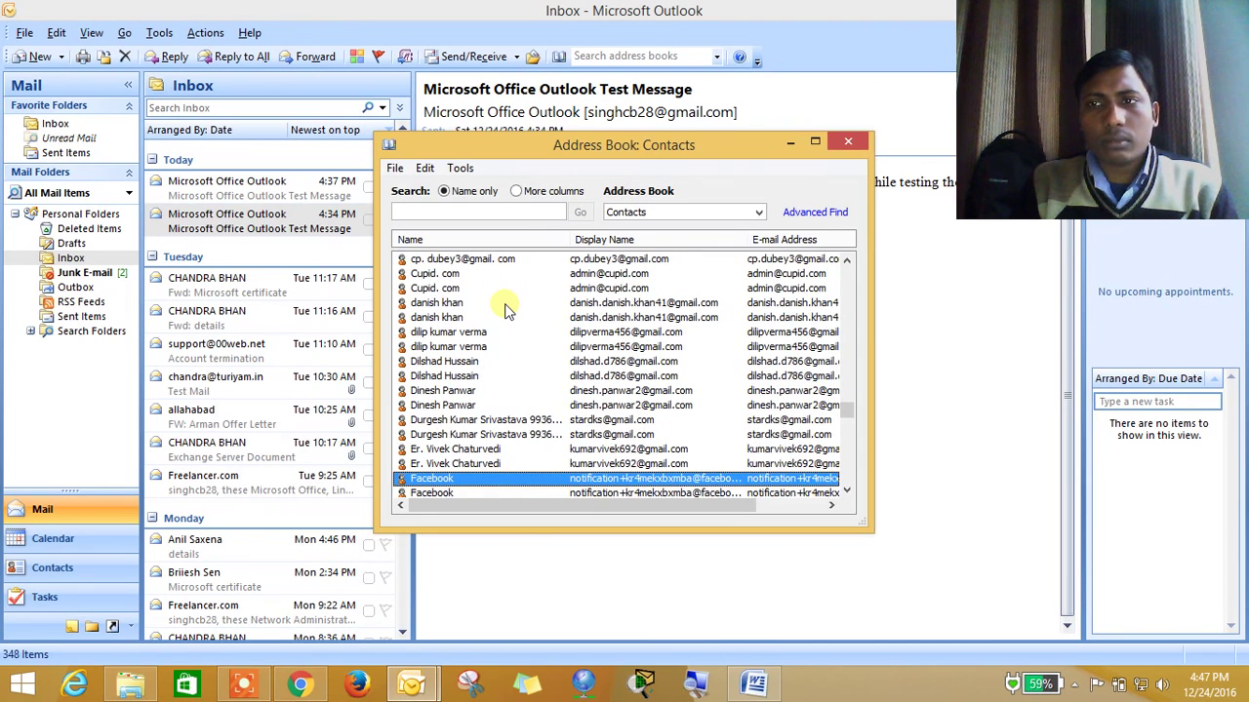
pyautogui.press('Down')
pyautogui.press('Down')
pyautogui.press('Down')
pyautogui.press('Down')
pyautogui.press('Down')
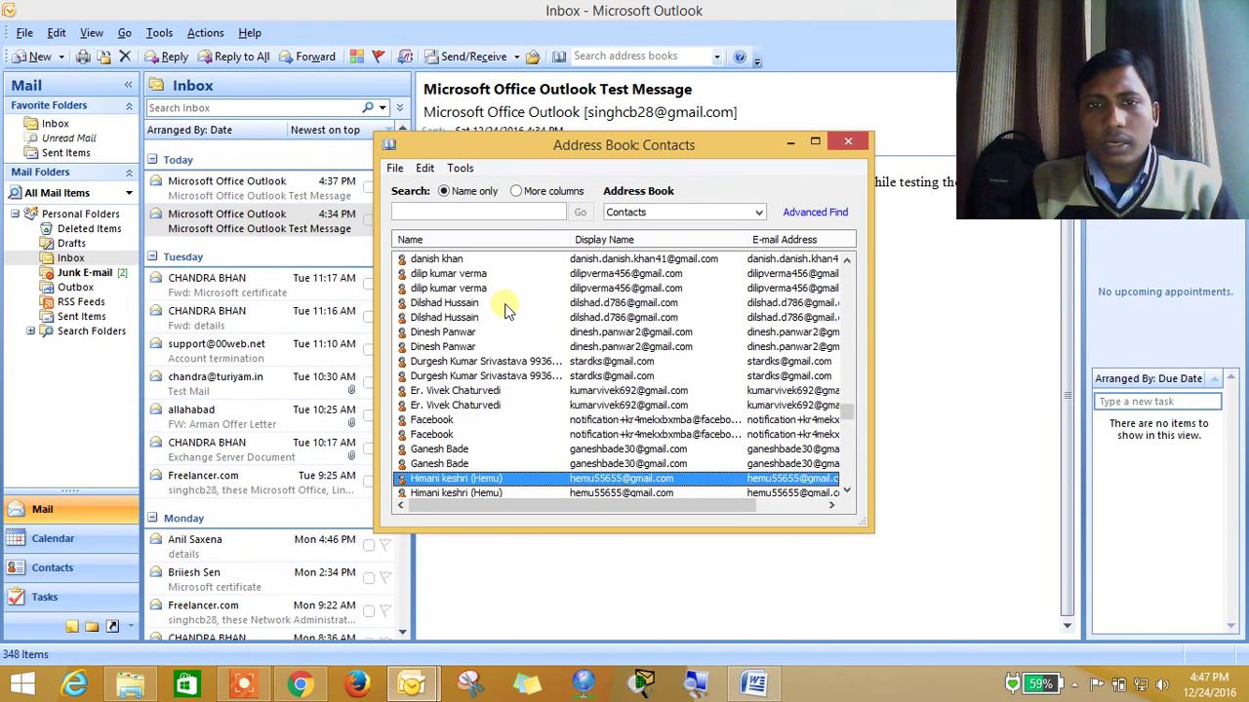
pyautogui.click(848, 145)
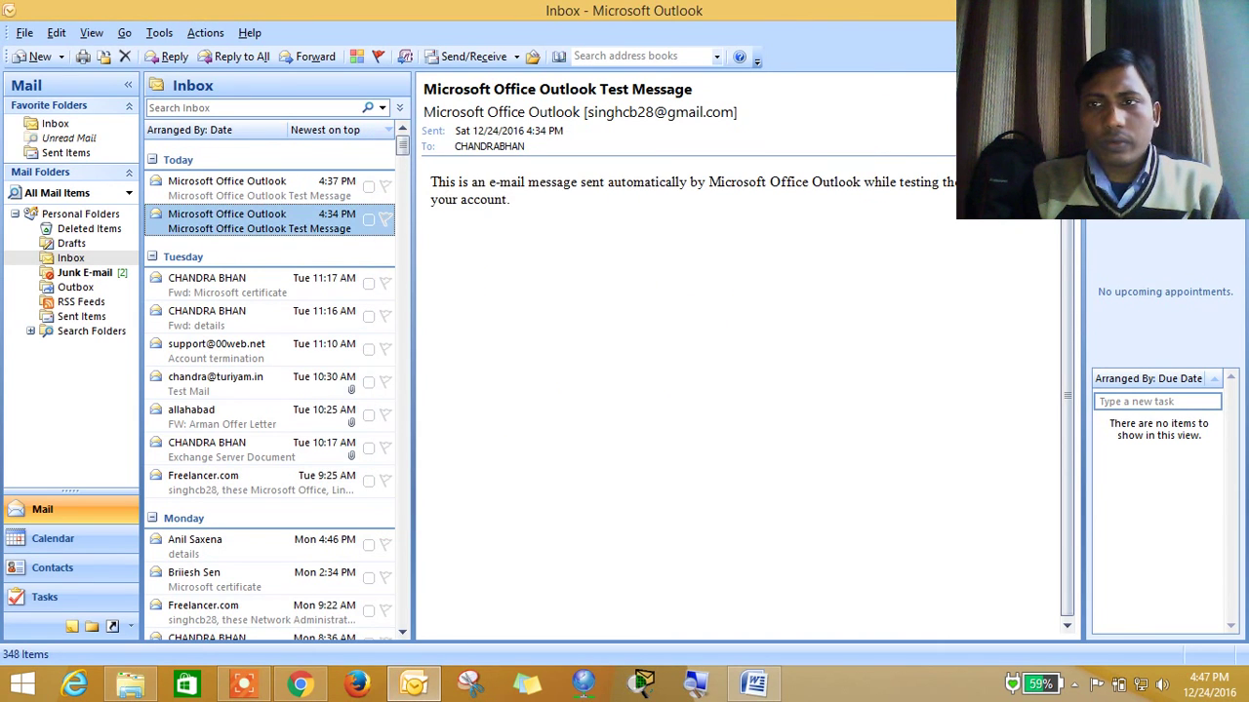
# Close Outlook, relaunch it from the taskbar, and maximise it
pyautogui.click(1200, 10)
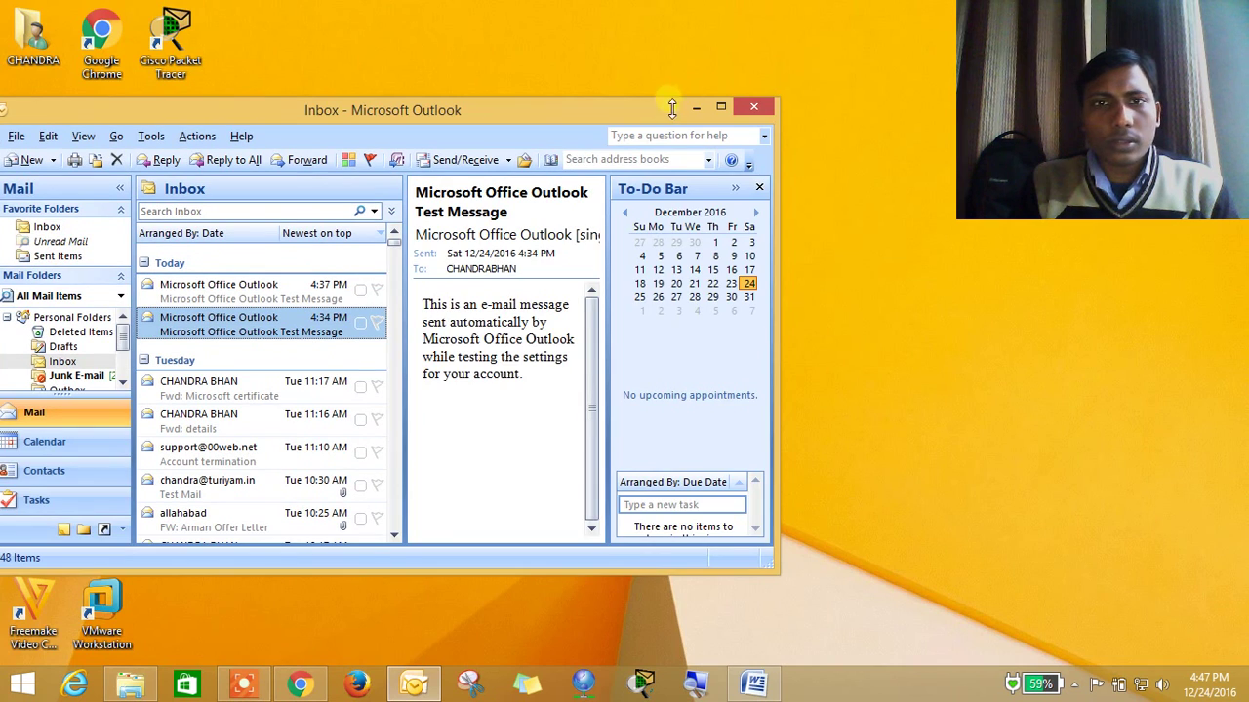
pyautogui.moveTo(635, 111); pyautogui.dragTo(760, 98)
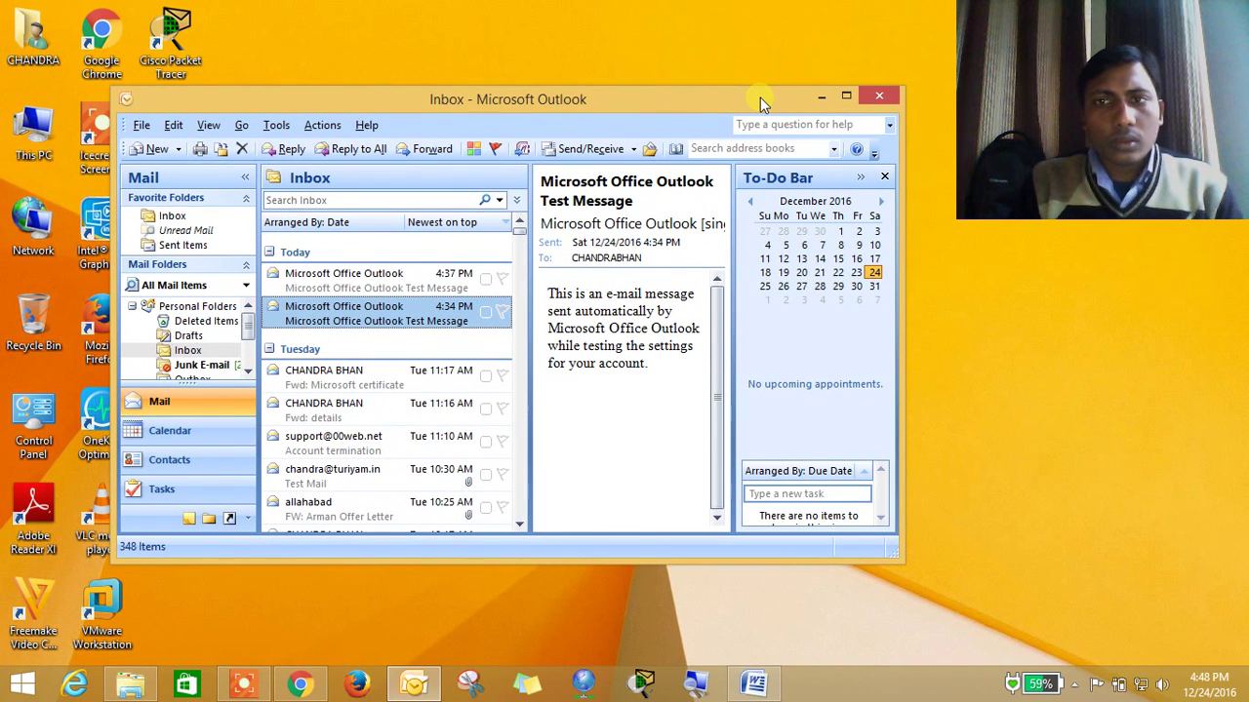
pyautogui.click(881, 98)
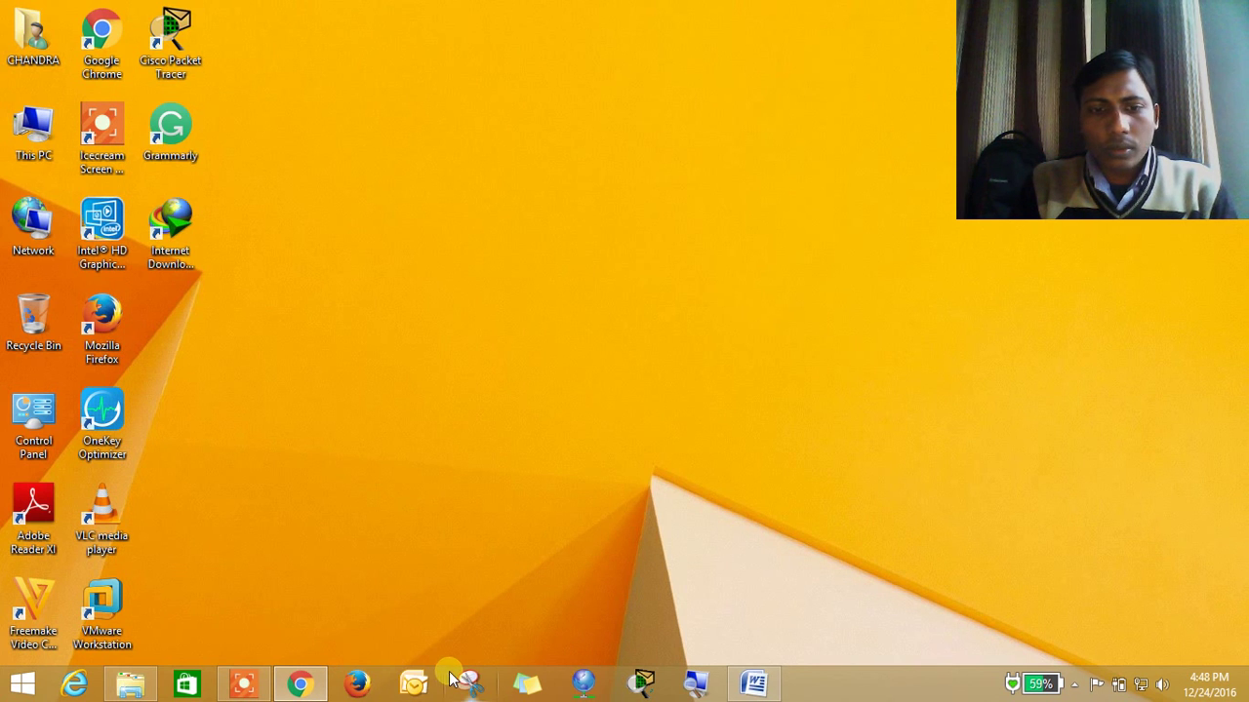
pyautogui.click(414, 683)
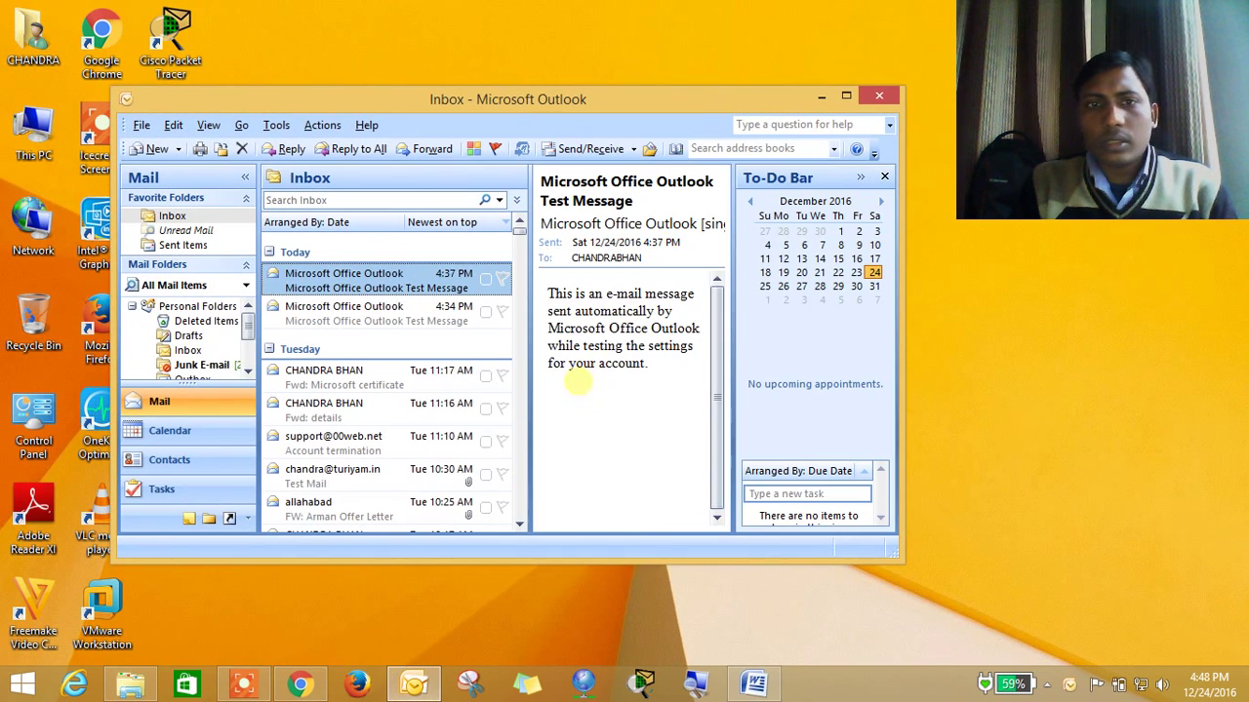
pyautogui.click(846, 98)
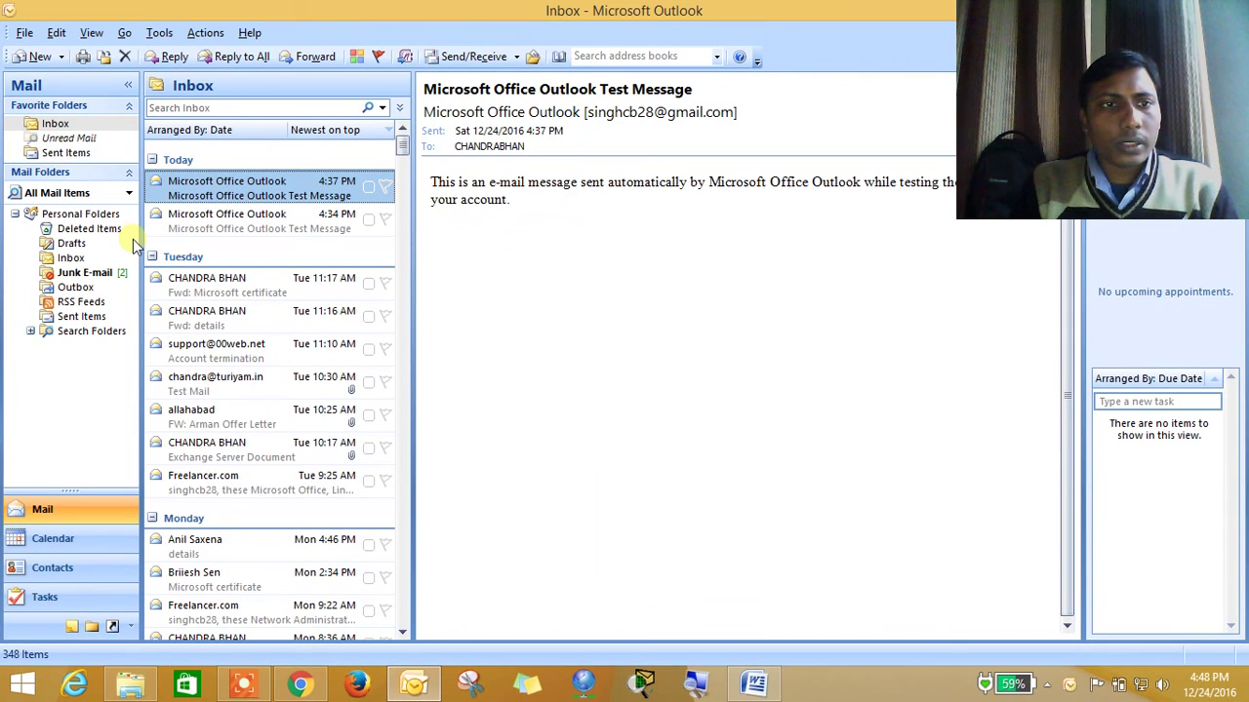
# Widen the folder pane, return Outlook to full screen, and open the File menu
pyautogui.moveTo(141, 244); pyautogui.dragTo(168, 246)
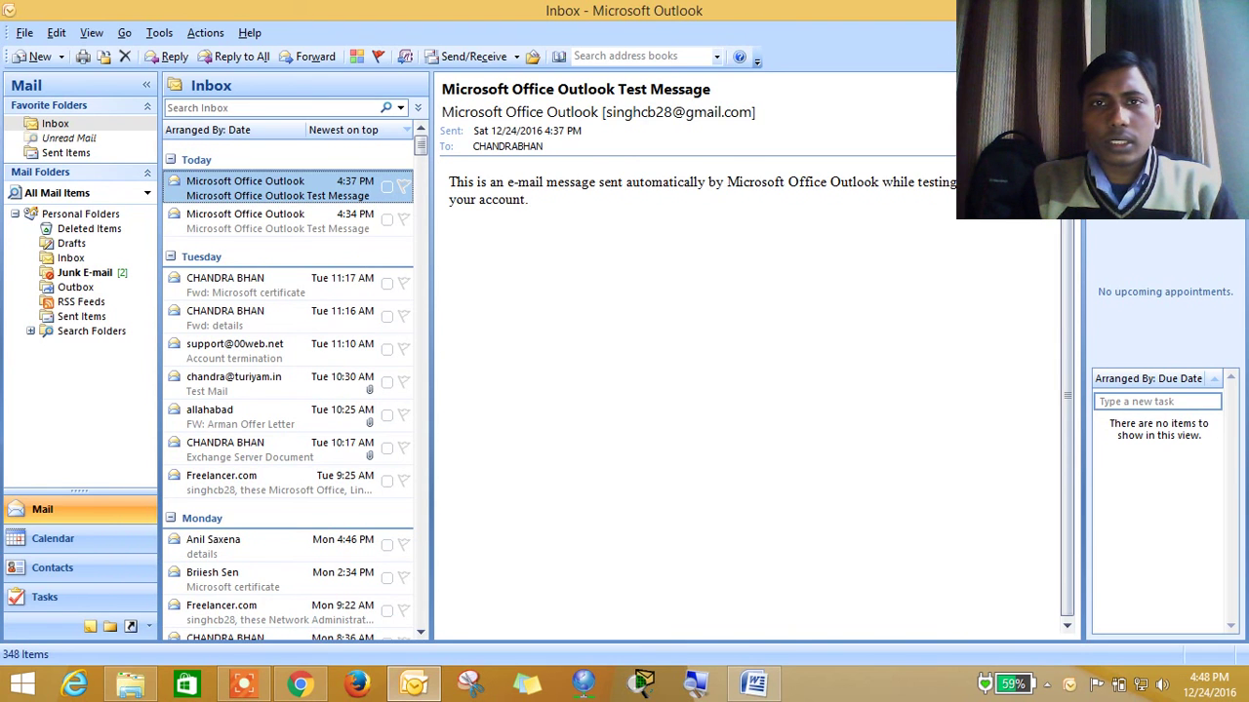
pyautogui.click(1196, 10)
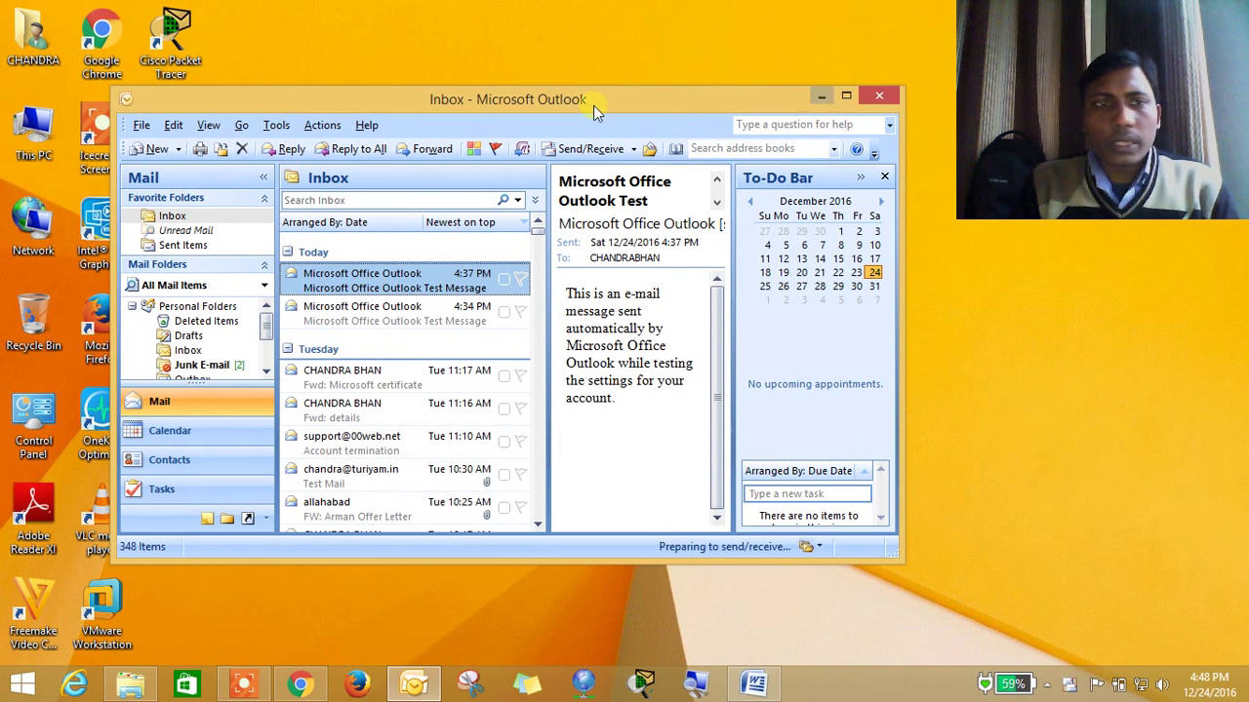
pyautogui.click(845, 98)
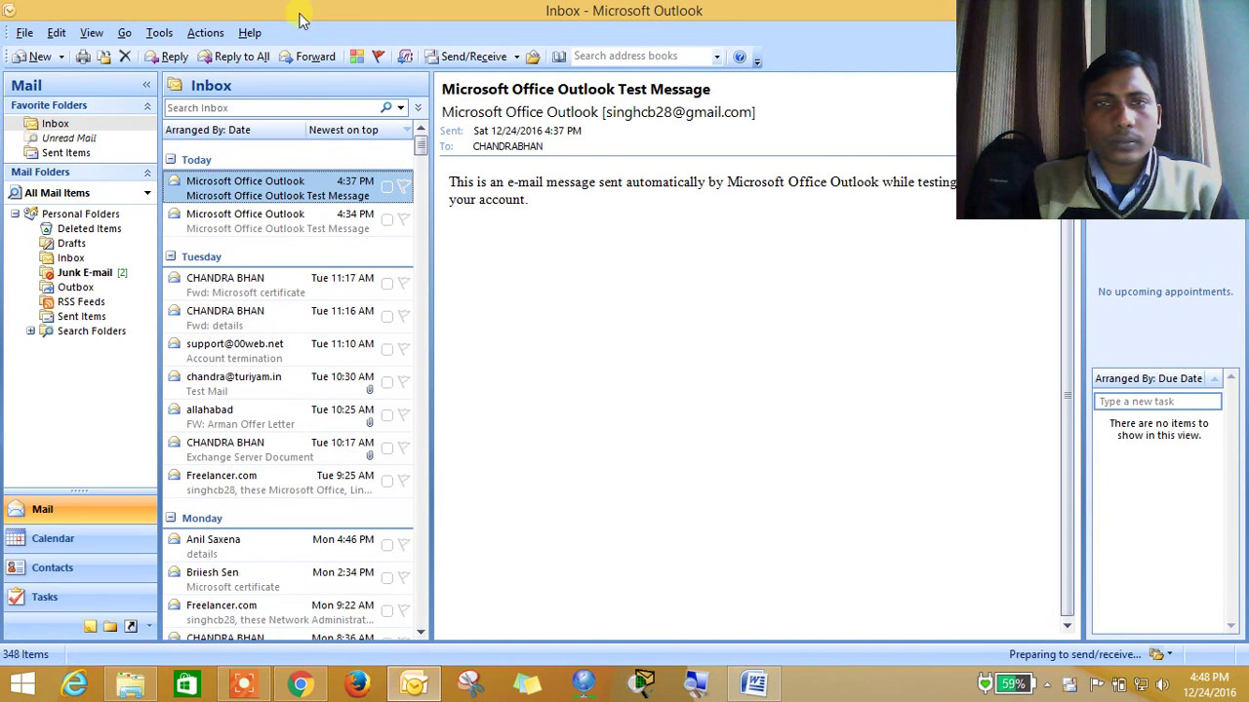
pyautogui.click(24, 33)
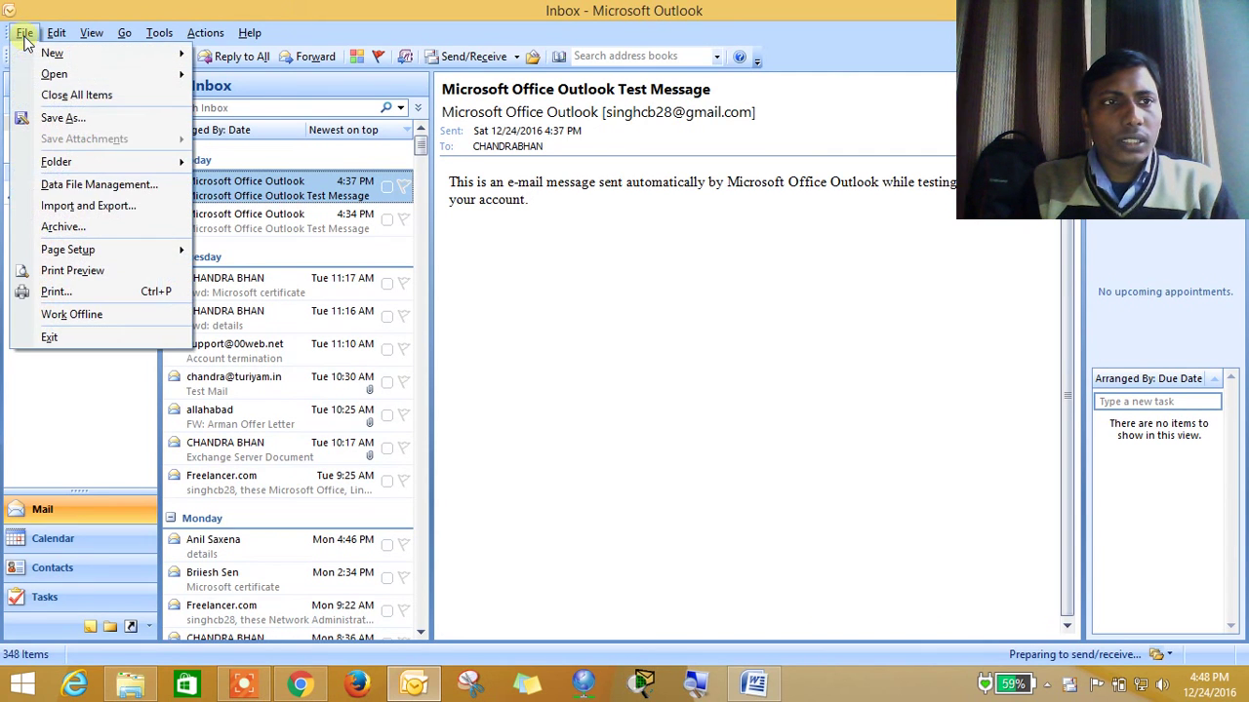
# Open Data File Management and bring up the settings for the Personal Folders (Outlook.pst) file
pyautogui.click(56, 188)
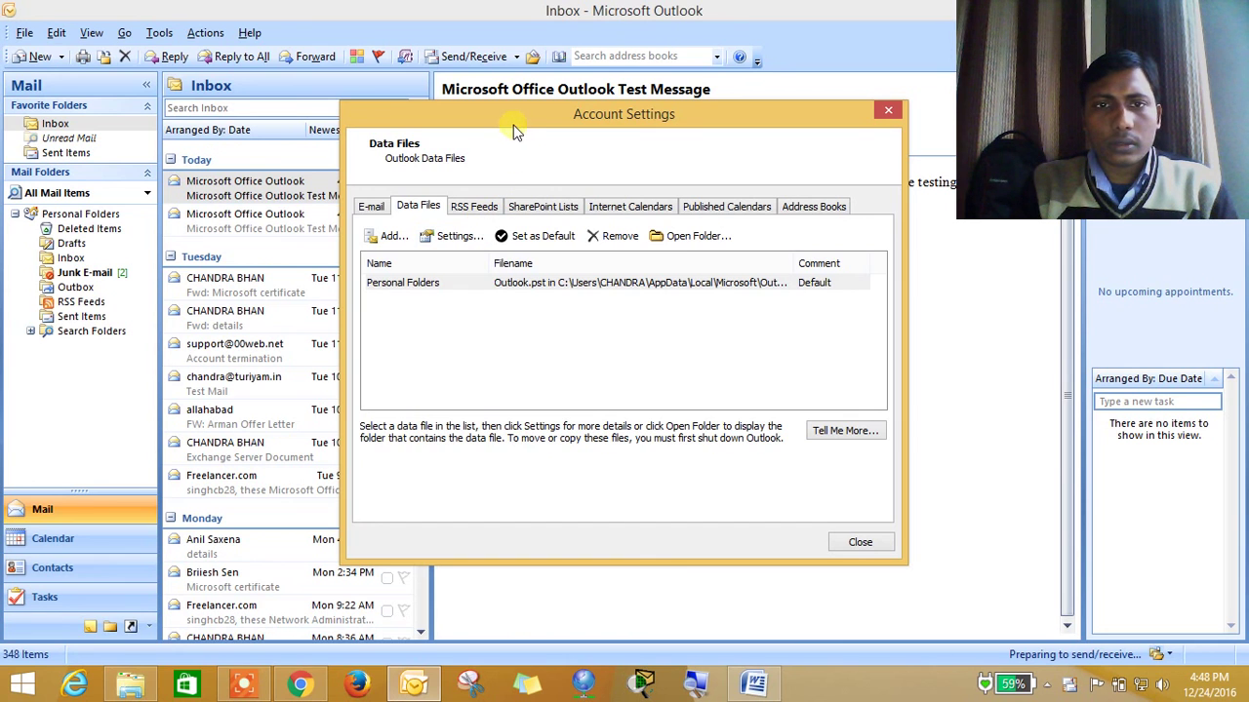
pyautogui.moveTo(498, 118); pyautogui.dragTo(445, 67)
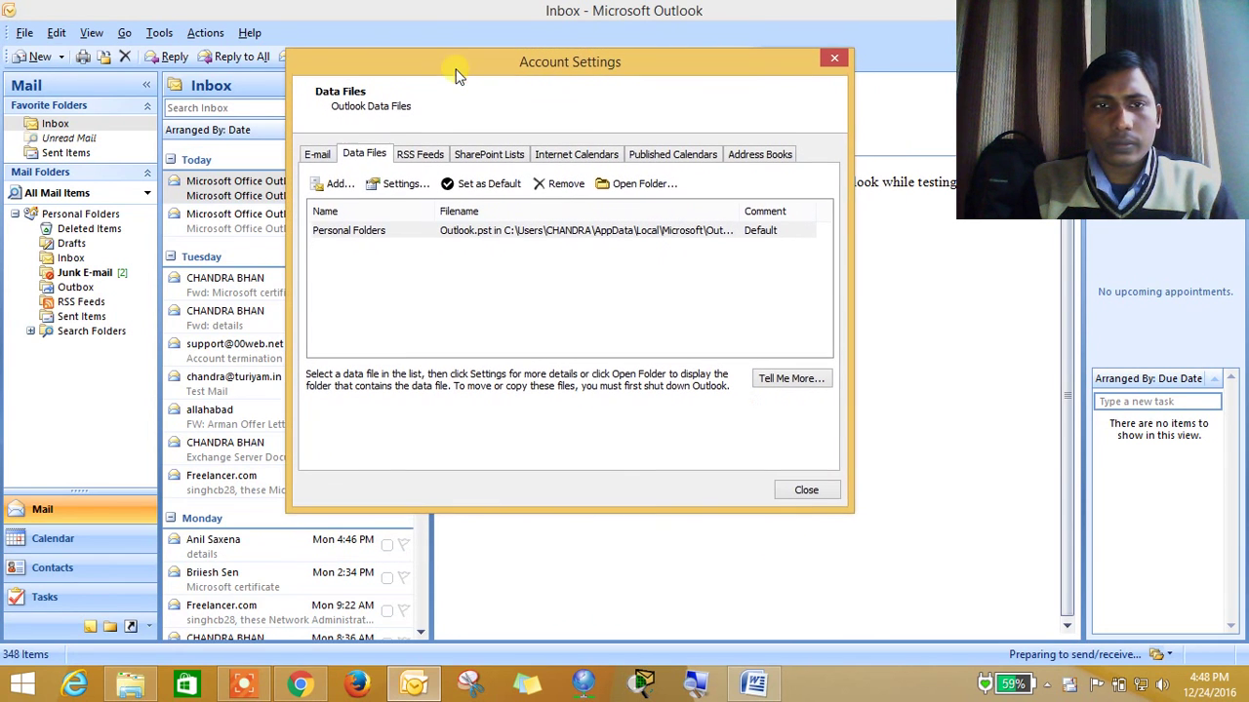
pyautogui.click(406, 183)
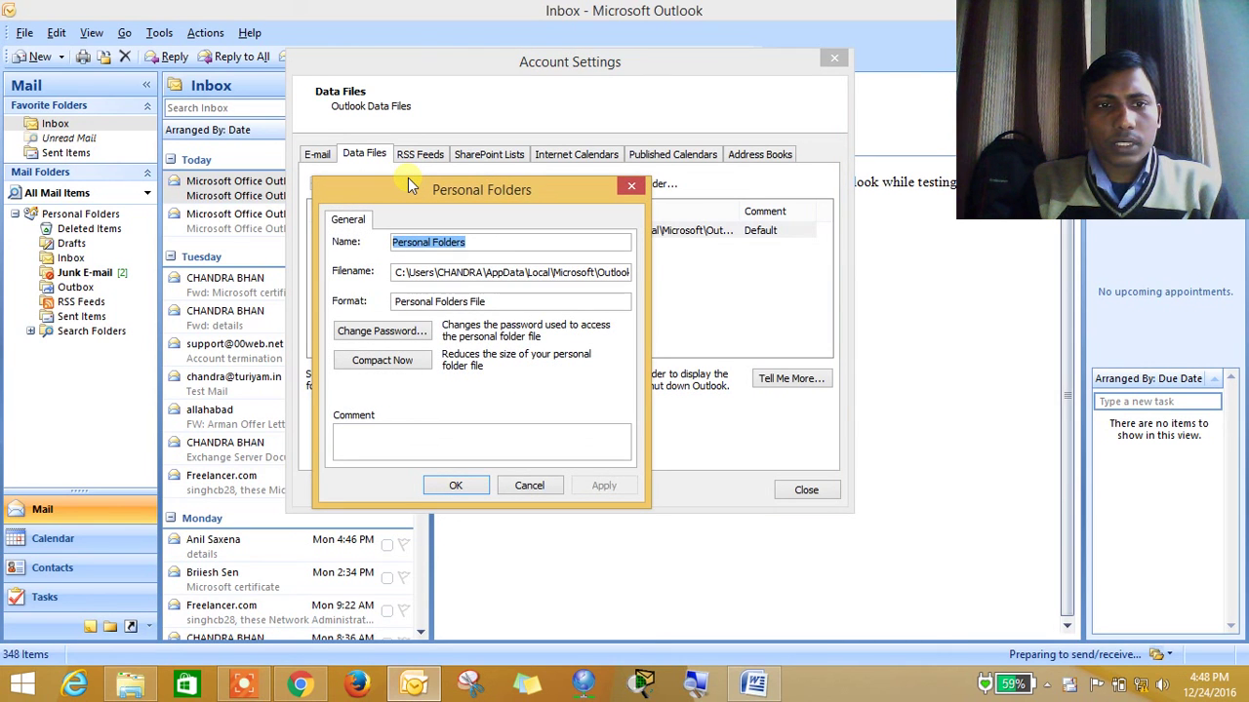
# Give Personal Folders a new password, save it in the password list, and close Account Settings
pyautogui.click(405, 336)
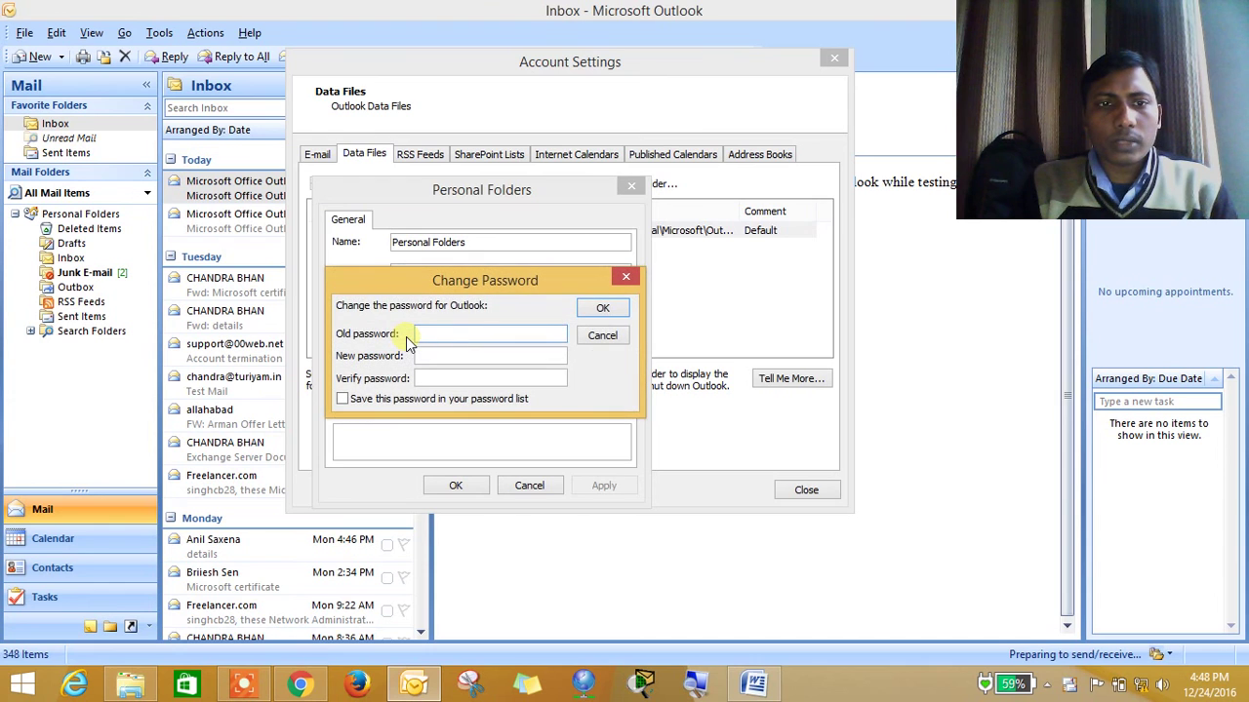
pyautogui.click(451, 363)
pyautogui.write('•••')
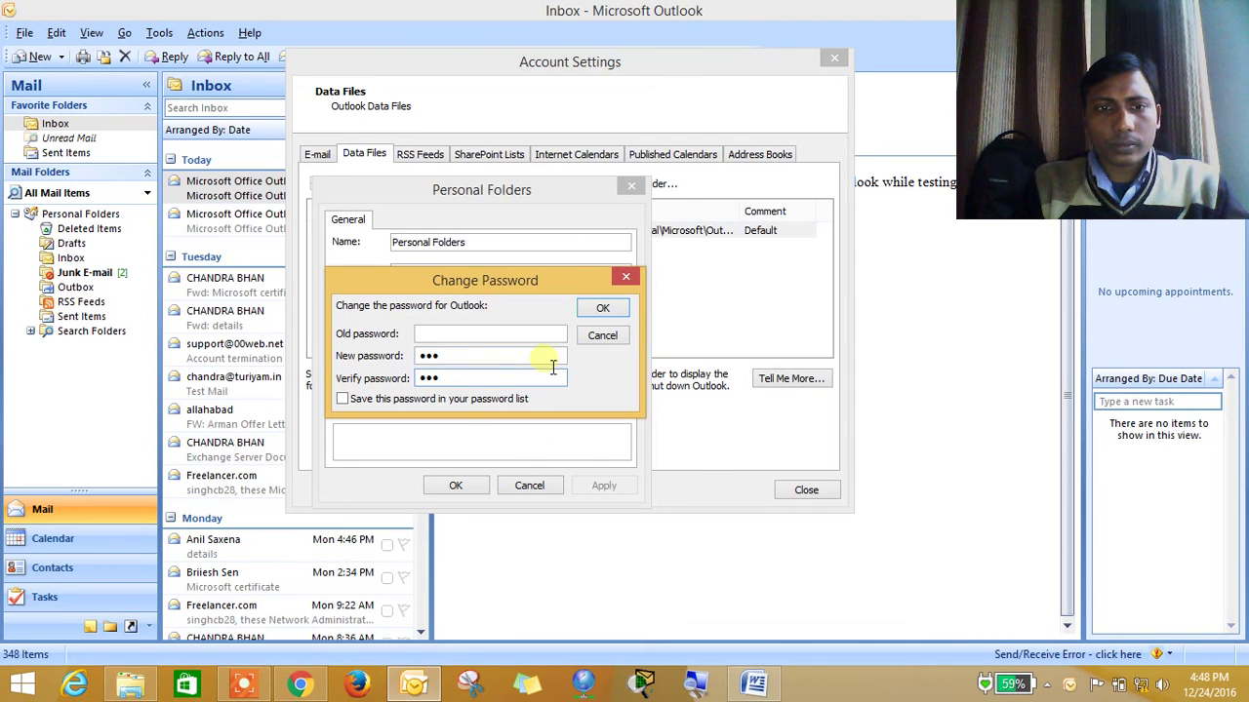
pyautogui.click(517, 399)
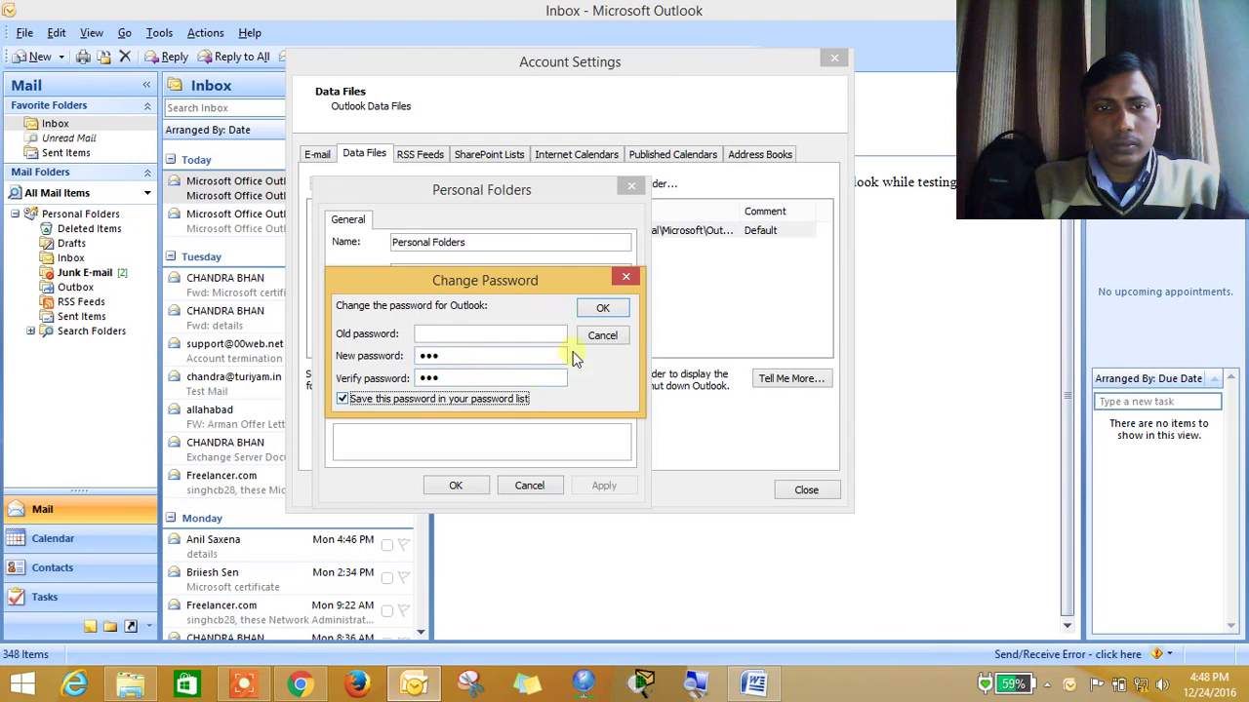
pyautogui.click(603, 310)
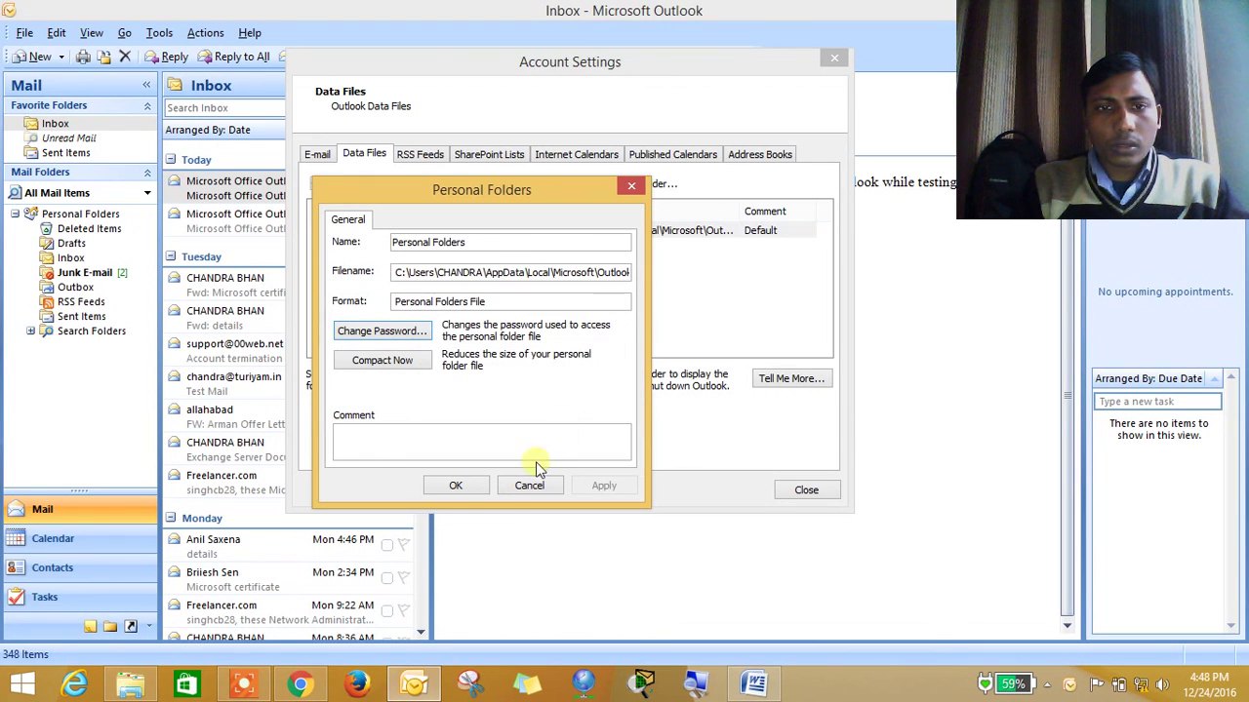
pyautogui.click(472, 492)
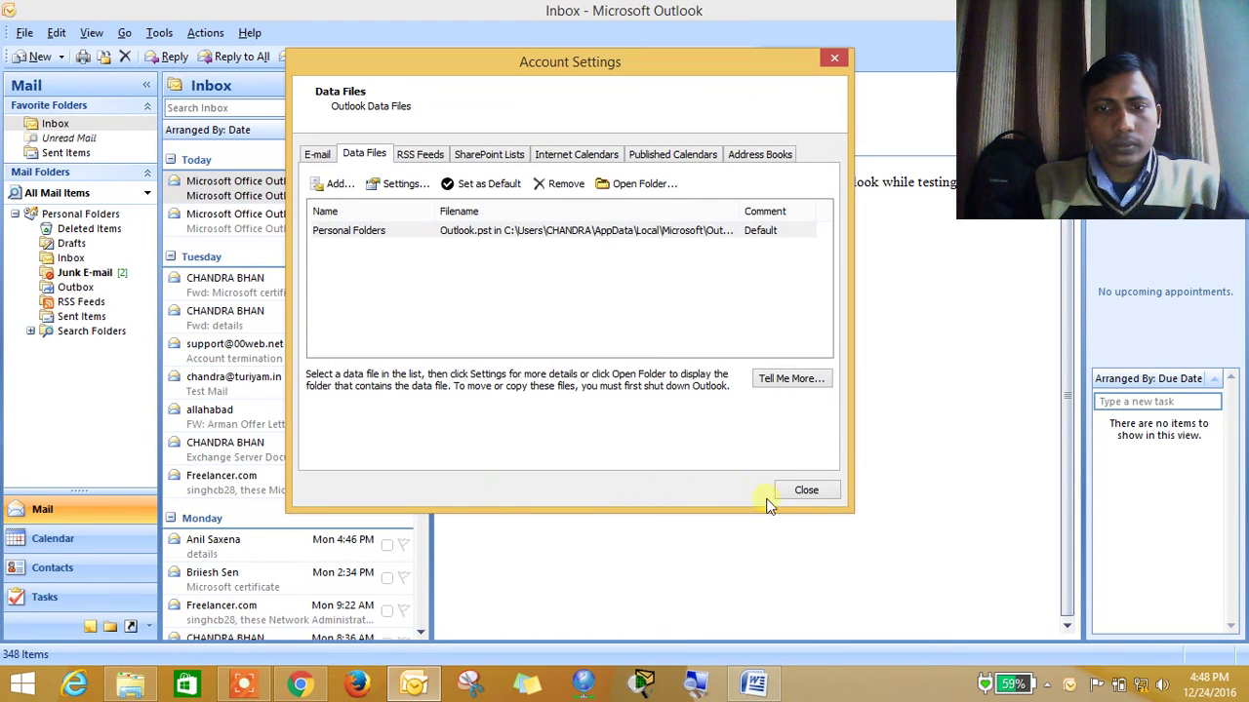
pyautogui.click(806, 491)
# Close the Outlook window, reopening and closing it once more
pyautogui.doubleClick(867, 11)
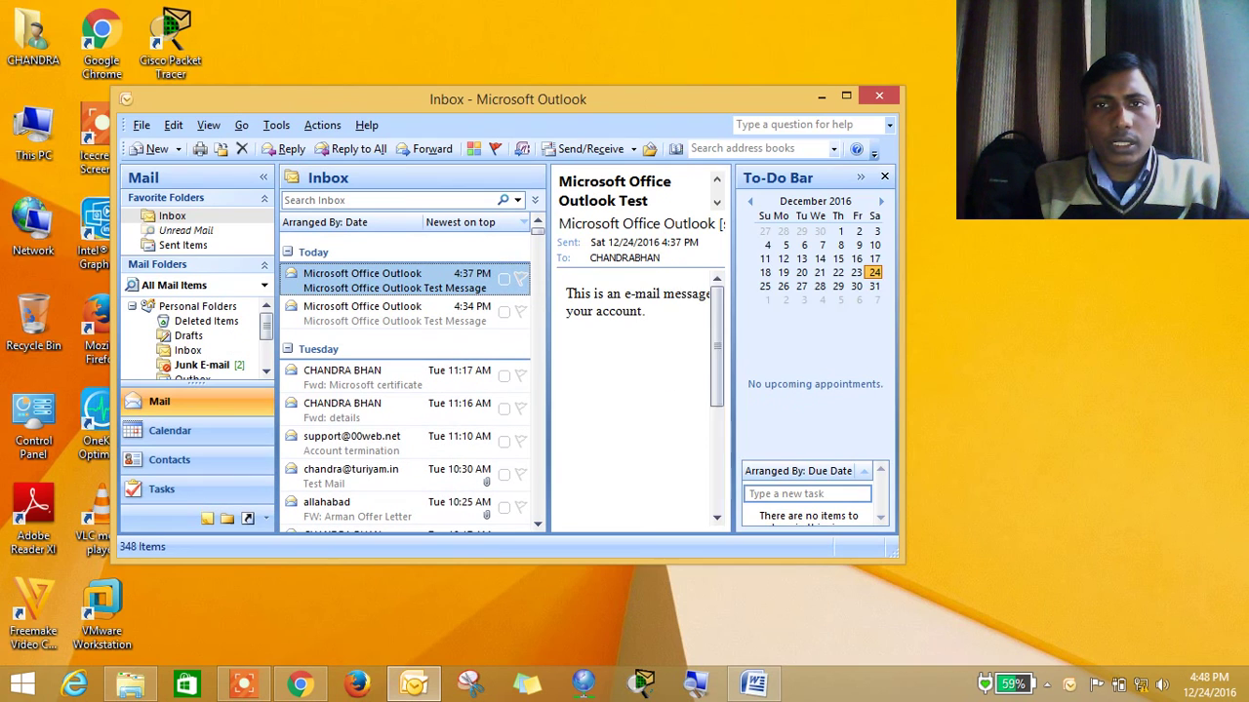
pyautogui.click(878, 99)
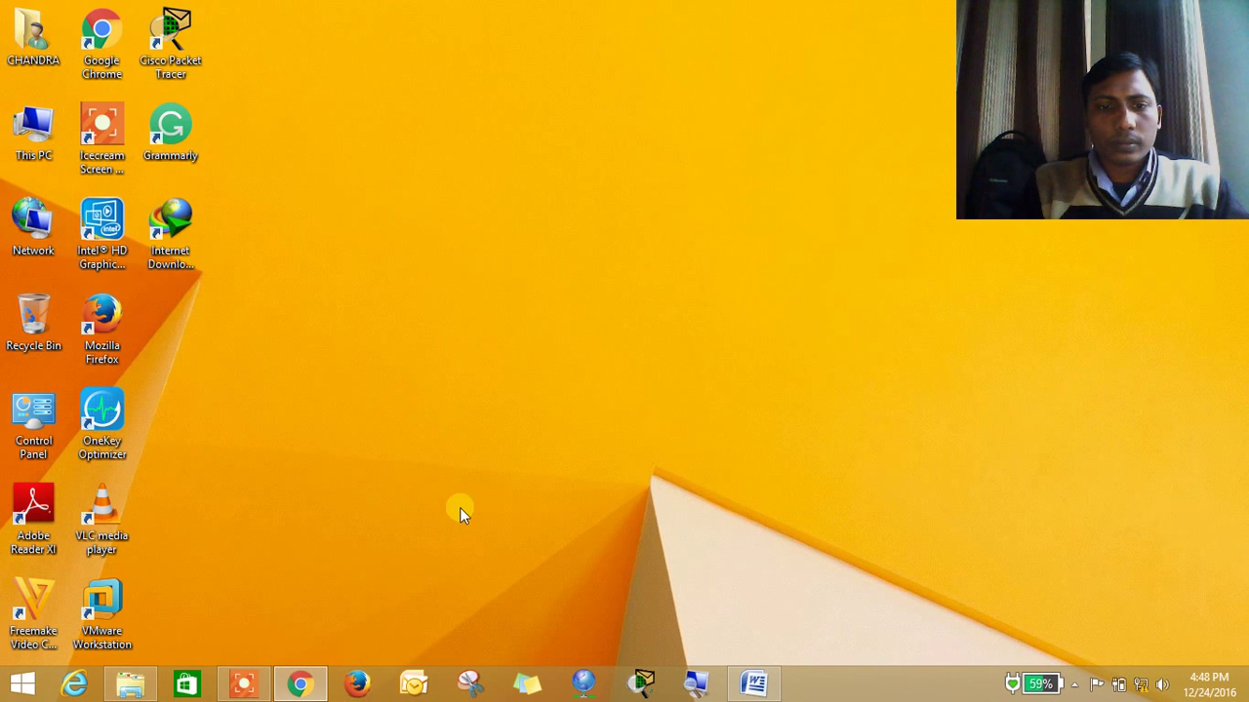
pyautogui.click(416, 689)
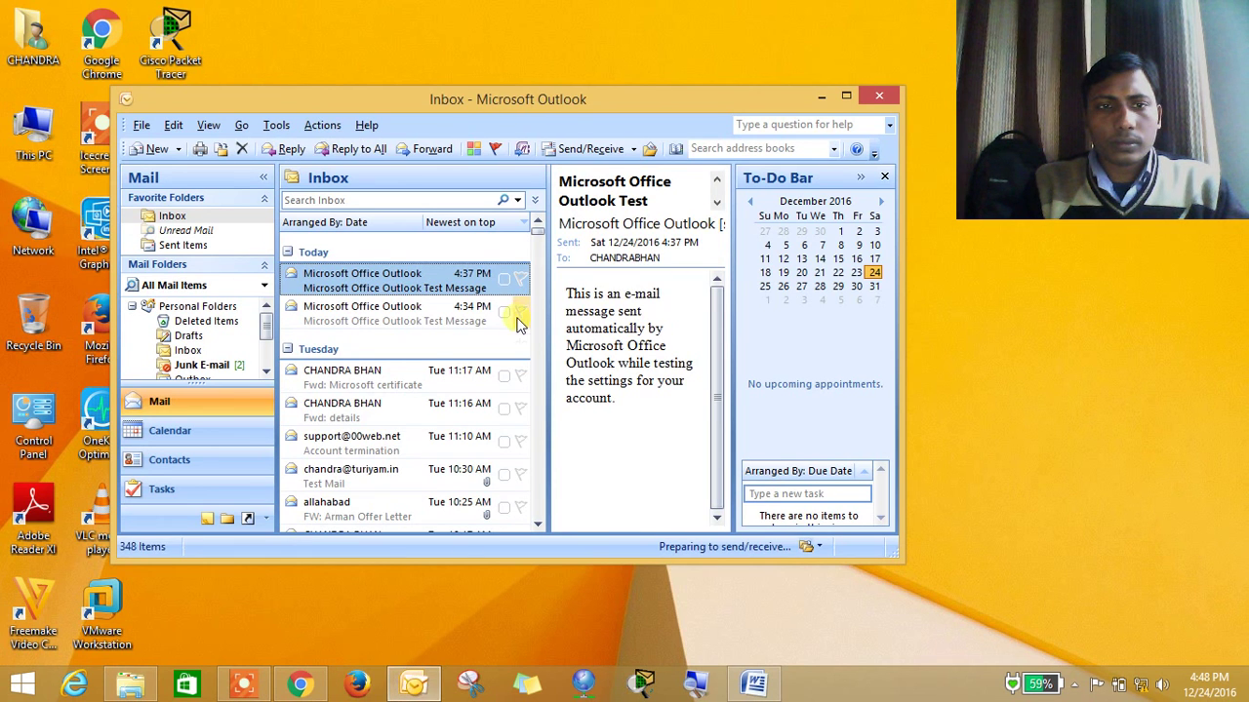
pyautogui.click(881, 99)
# Refresh the desktop, then open the account options on the Start screen to sign out
pyautogui.rightClick(562, 158)
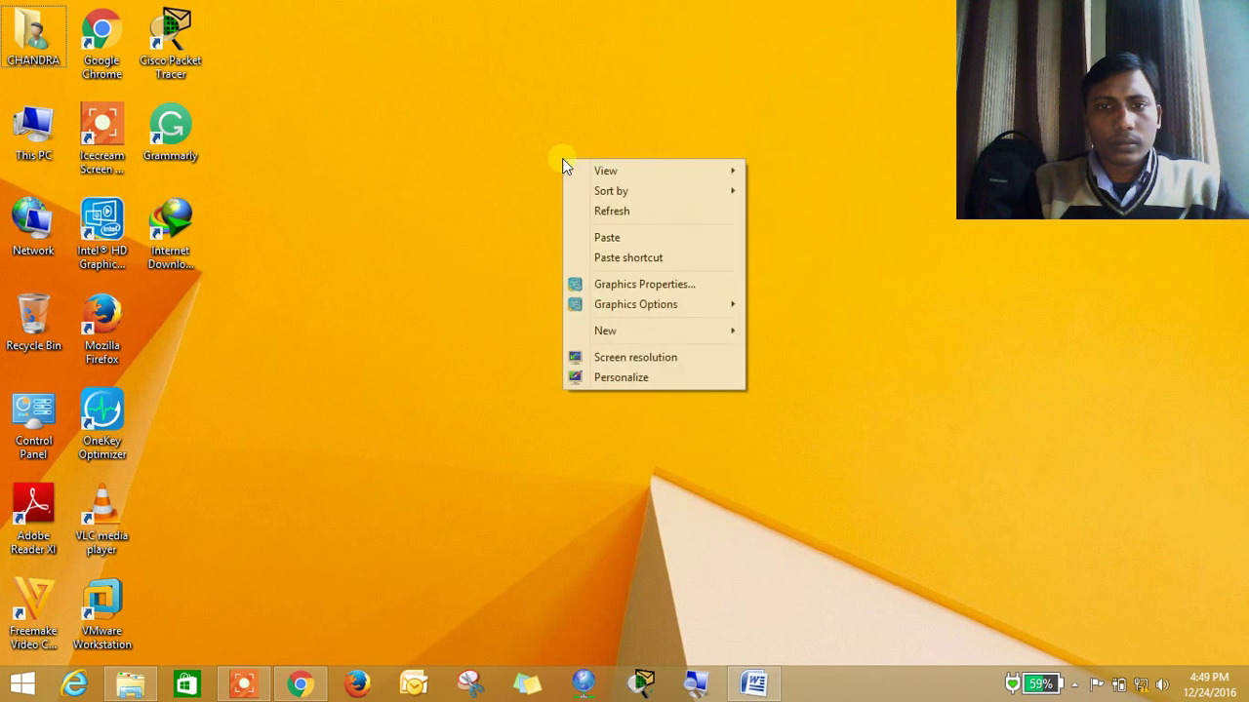
pyautogui.click(620, 207)
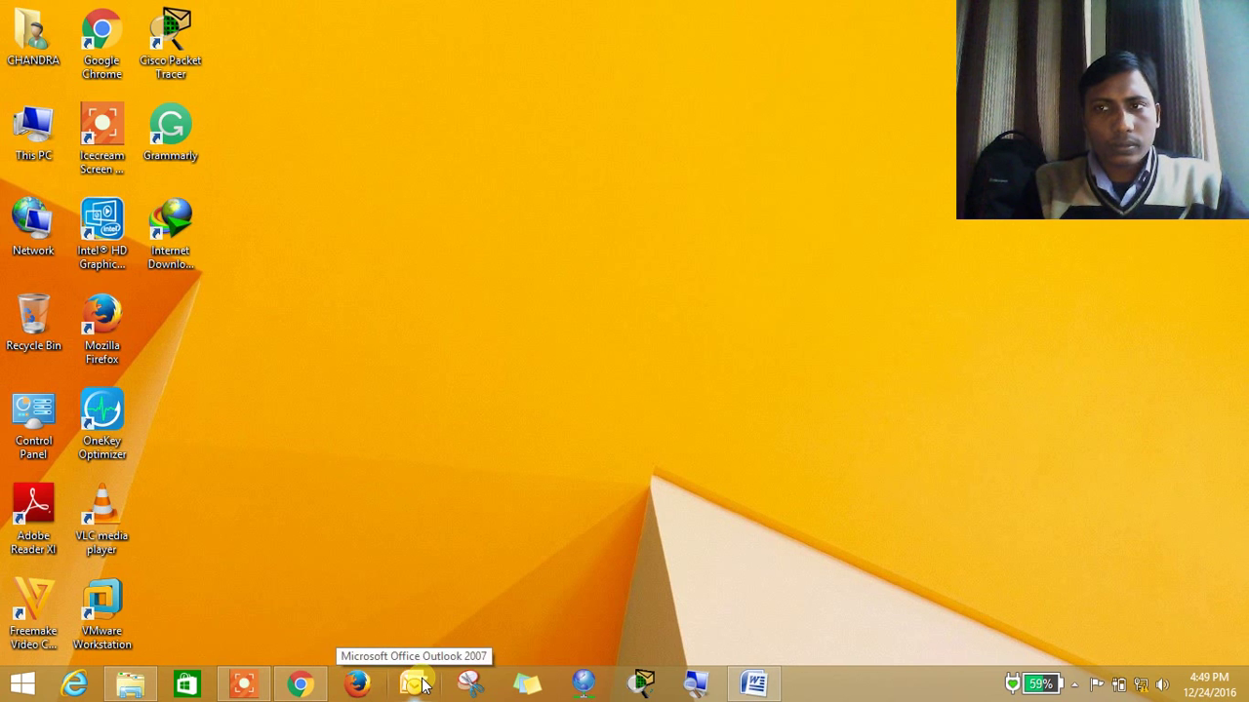
pyautogui.click(21, 685)
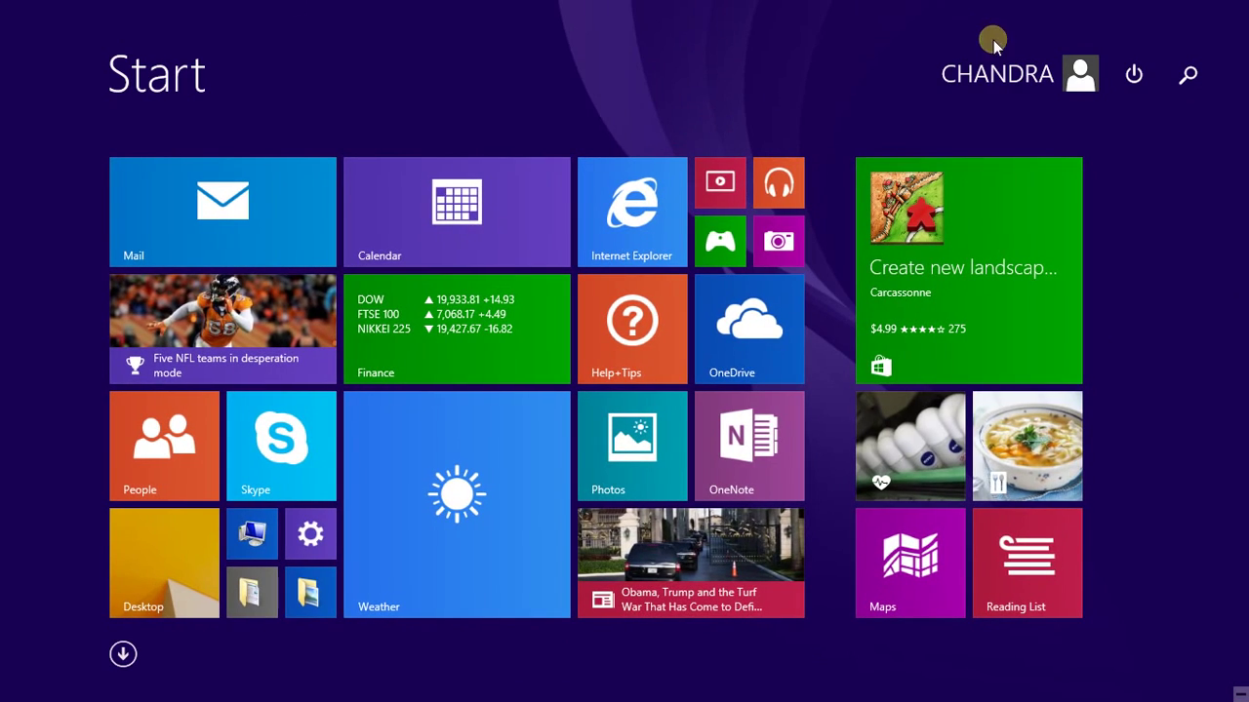
pyautogui.click(1036, 82)
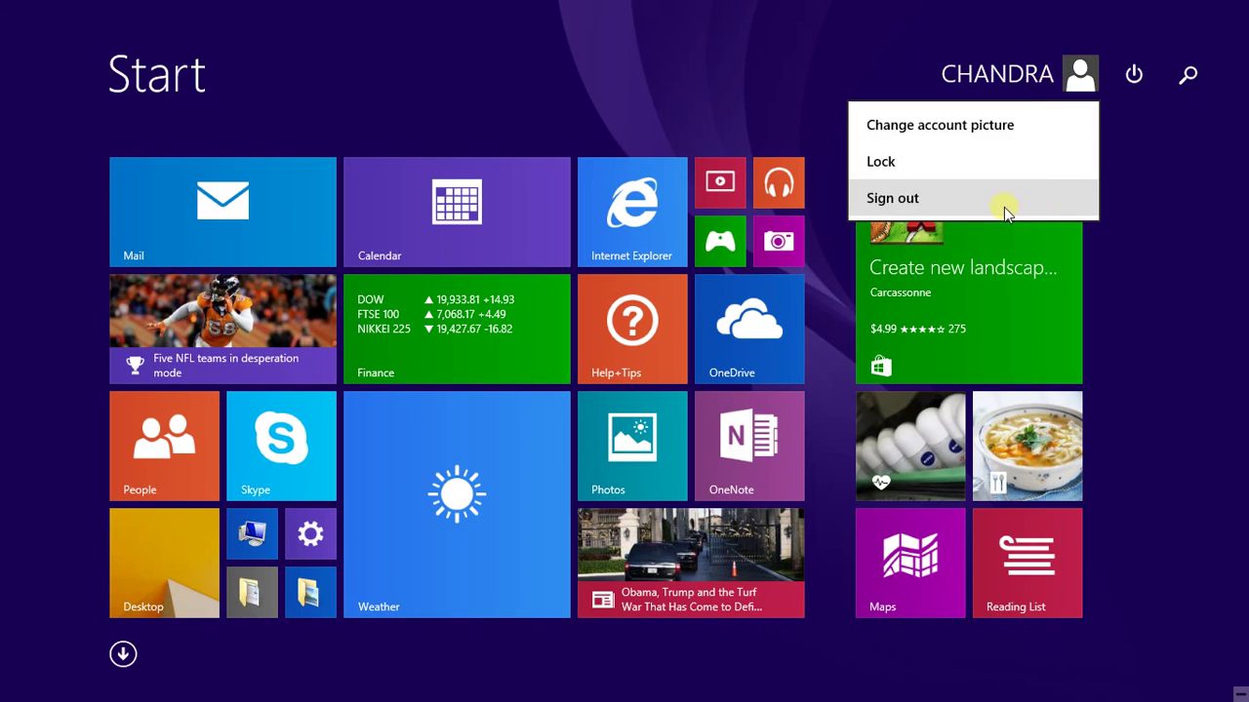